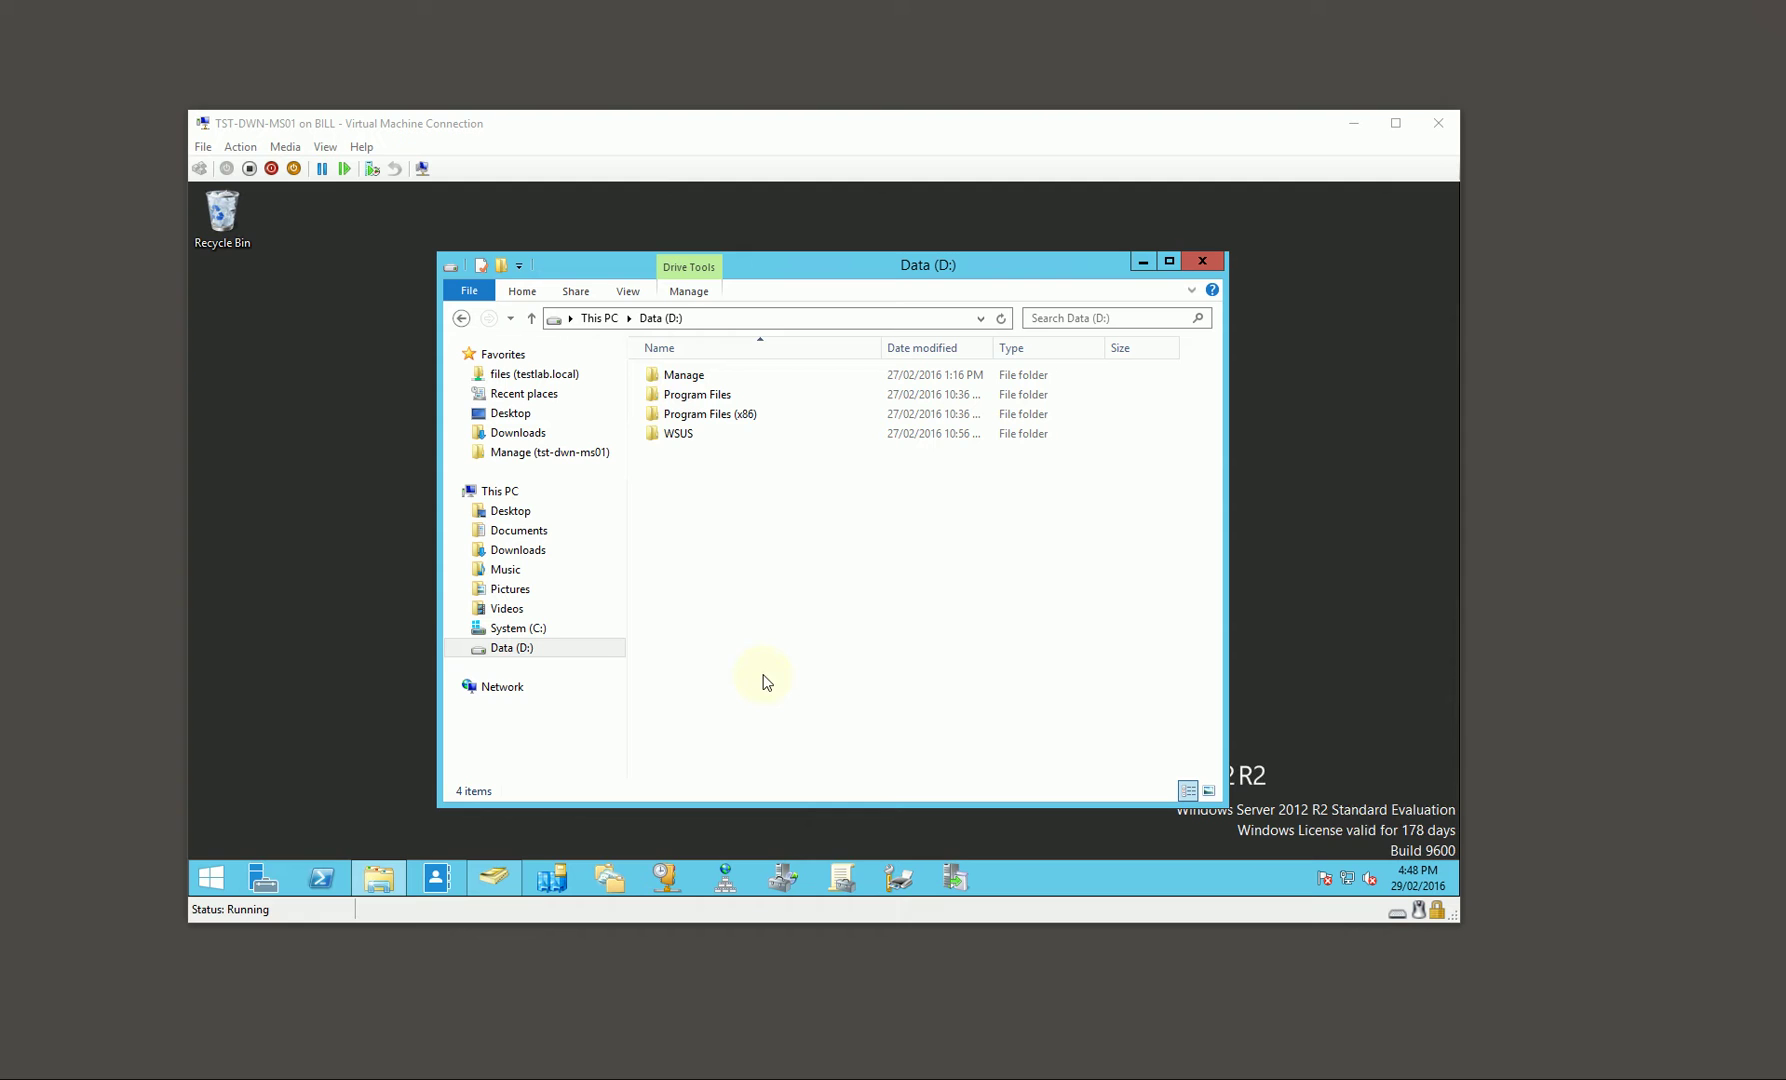
Minimize the TST-DWN-MS01 virtual machine and switch to the TST-DWN-DS01 virtual machine connection.
left_click(1353, 123)
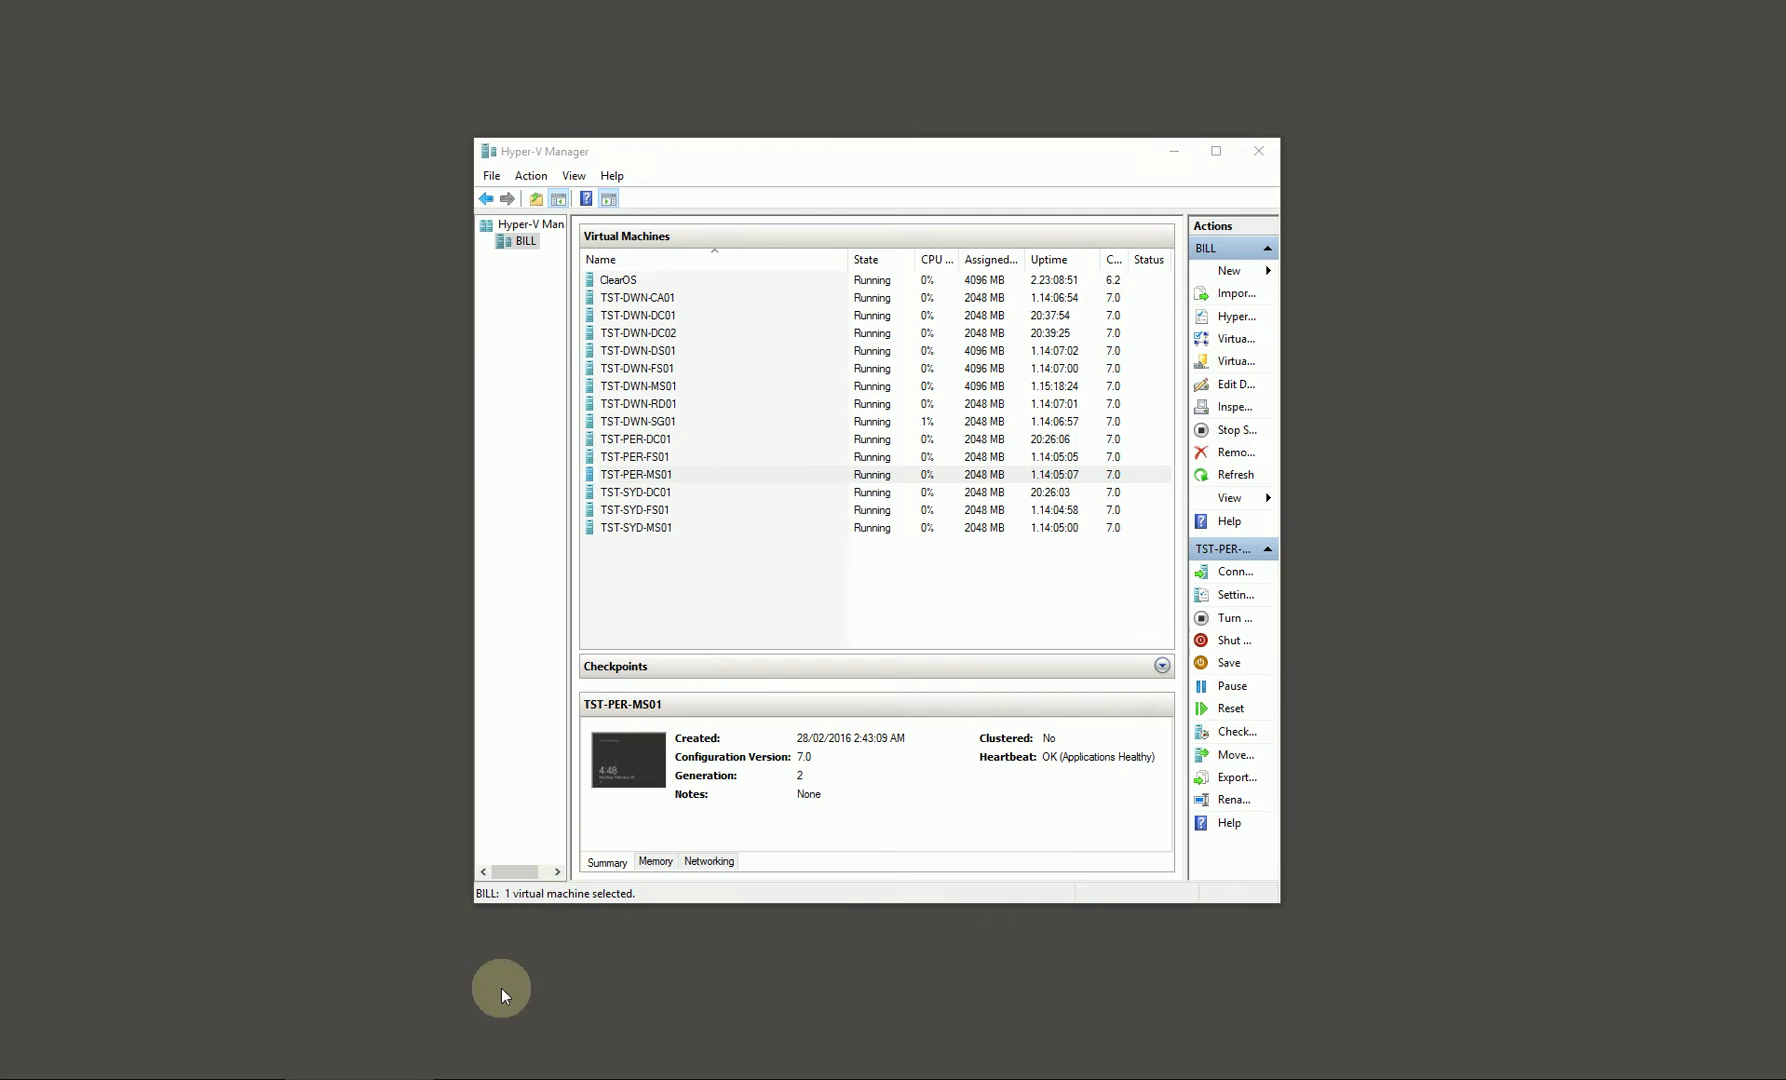
left_click(474, 1079)
left_click_drag(819, 284, 796, 255)
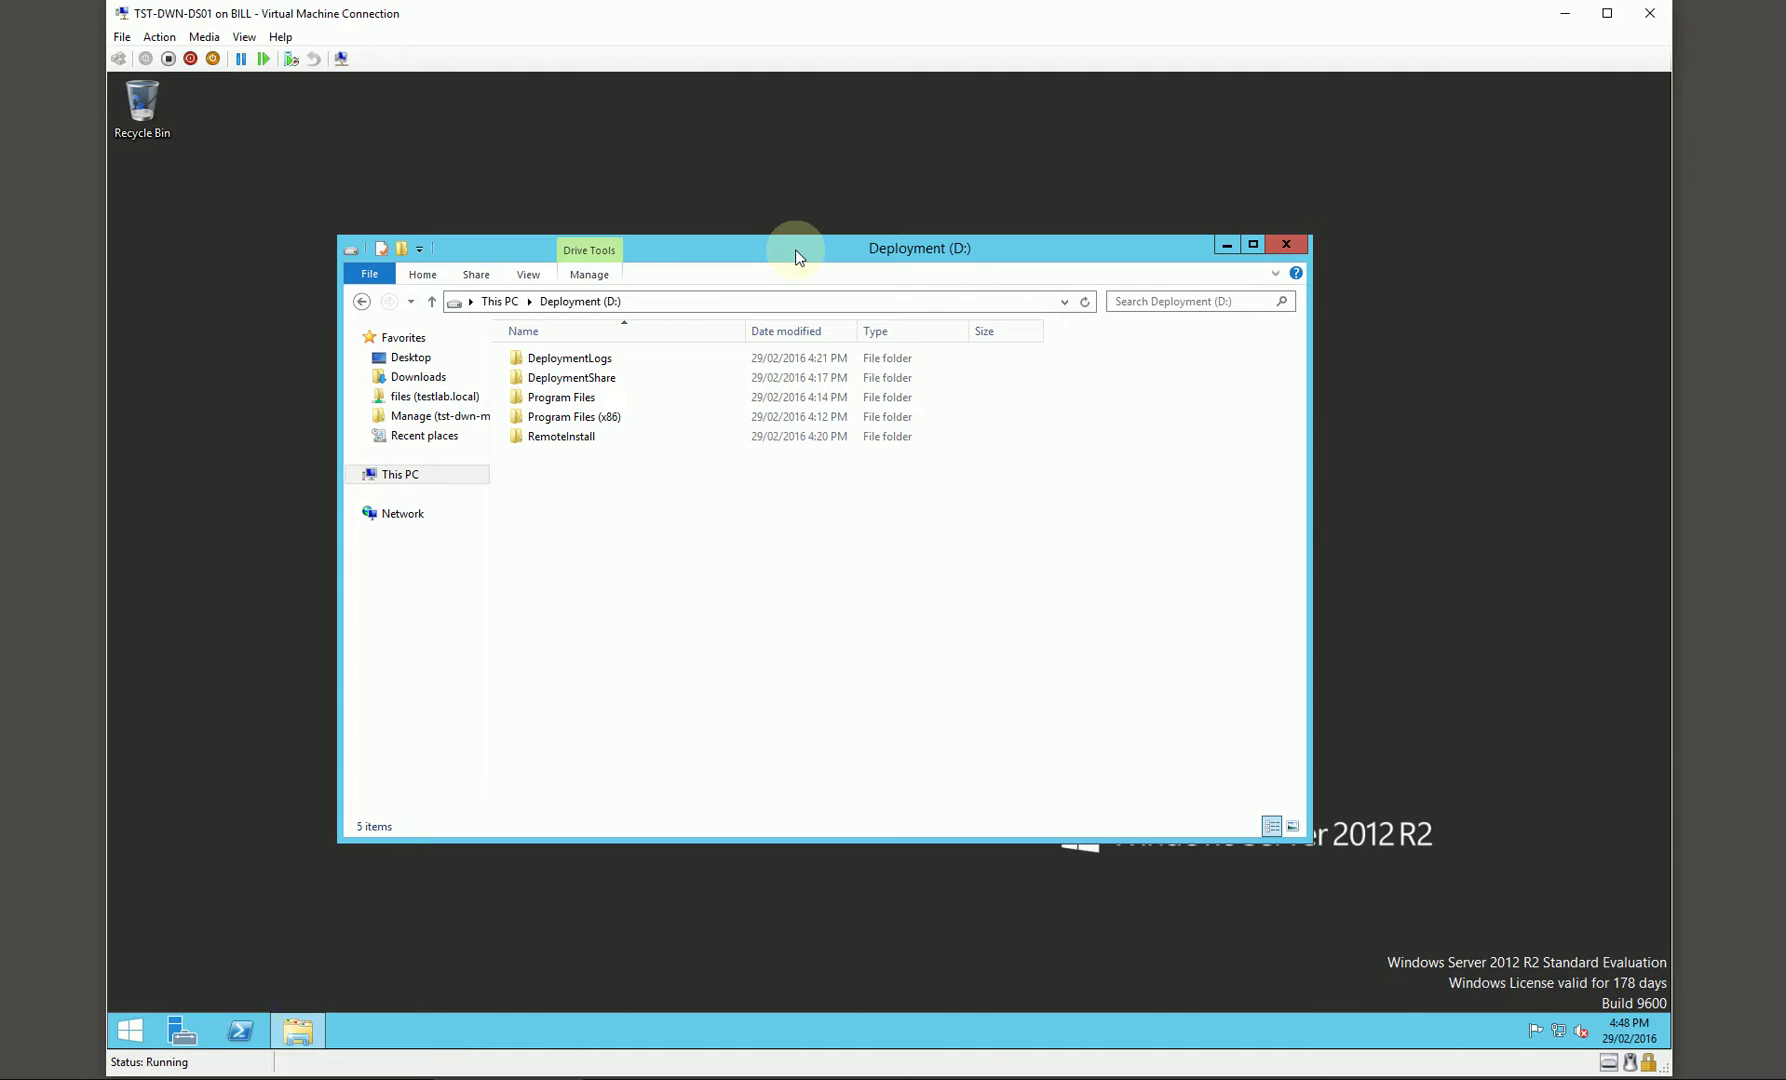
Look through Program Files\Microsoft Deployment Toolkit\ExtraFiles\Deploy\Scripts on the Deployment (D:) drive, then minimize the folder window.
double_click(588, 397)
double_click(588, 367)
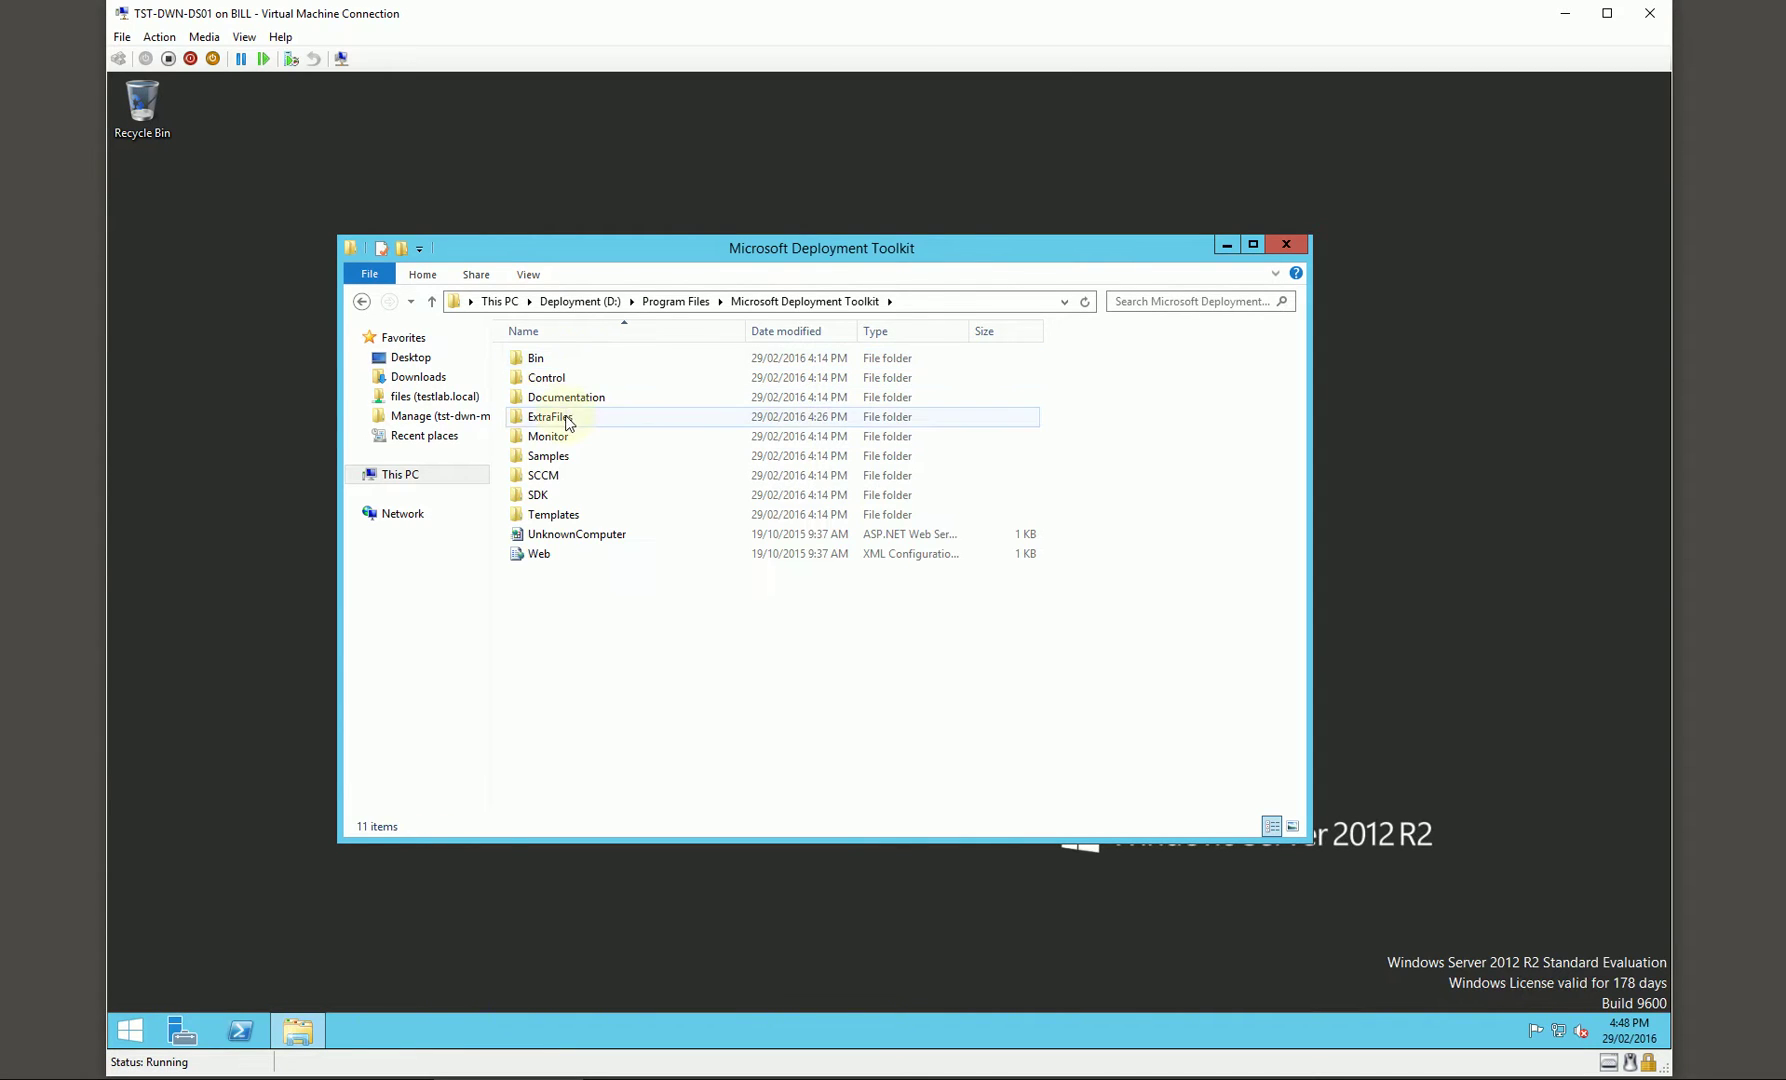
double_click(563, 414)
double_click(557, 366)
double_click(553, 358)
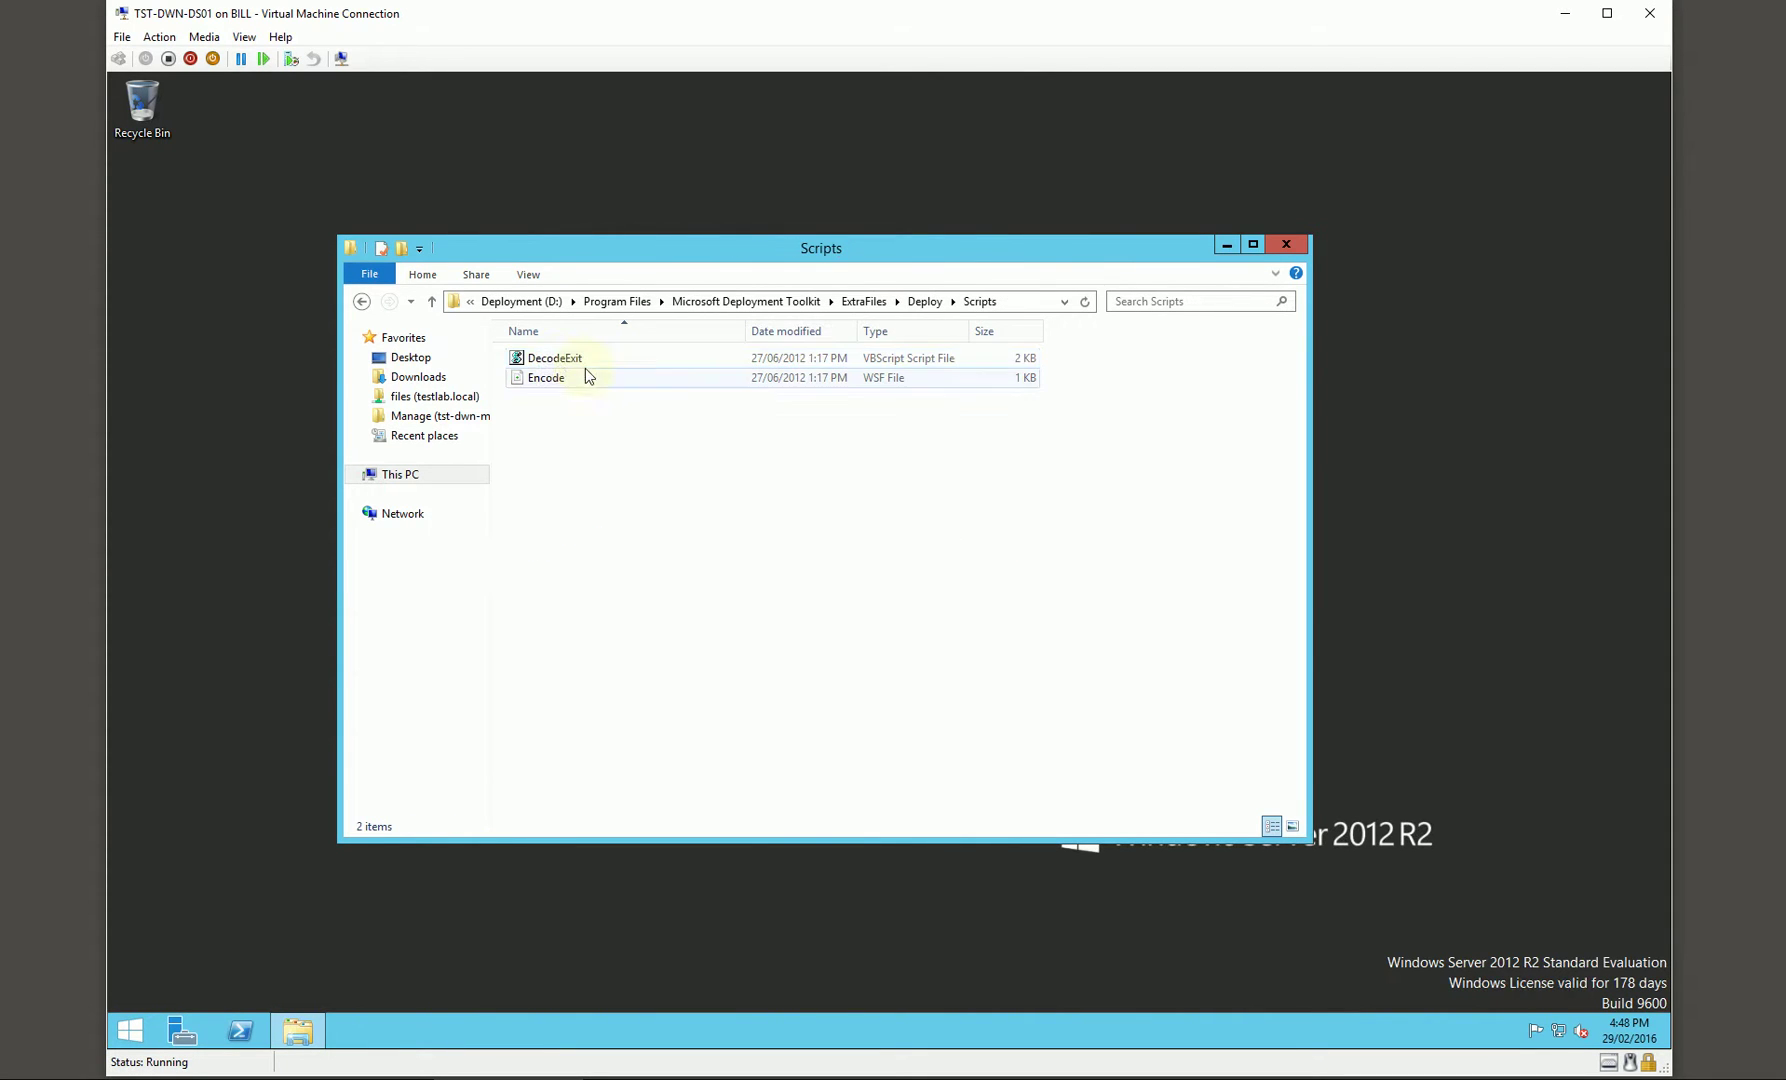
left_click_drag(901, 247, 925, 246)
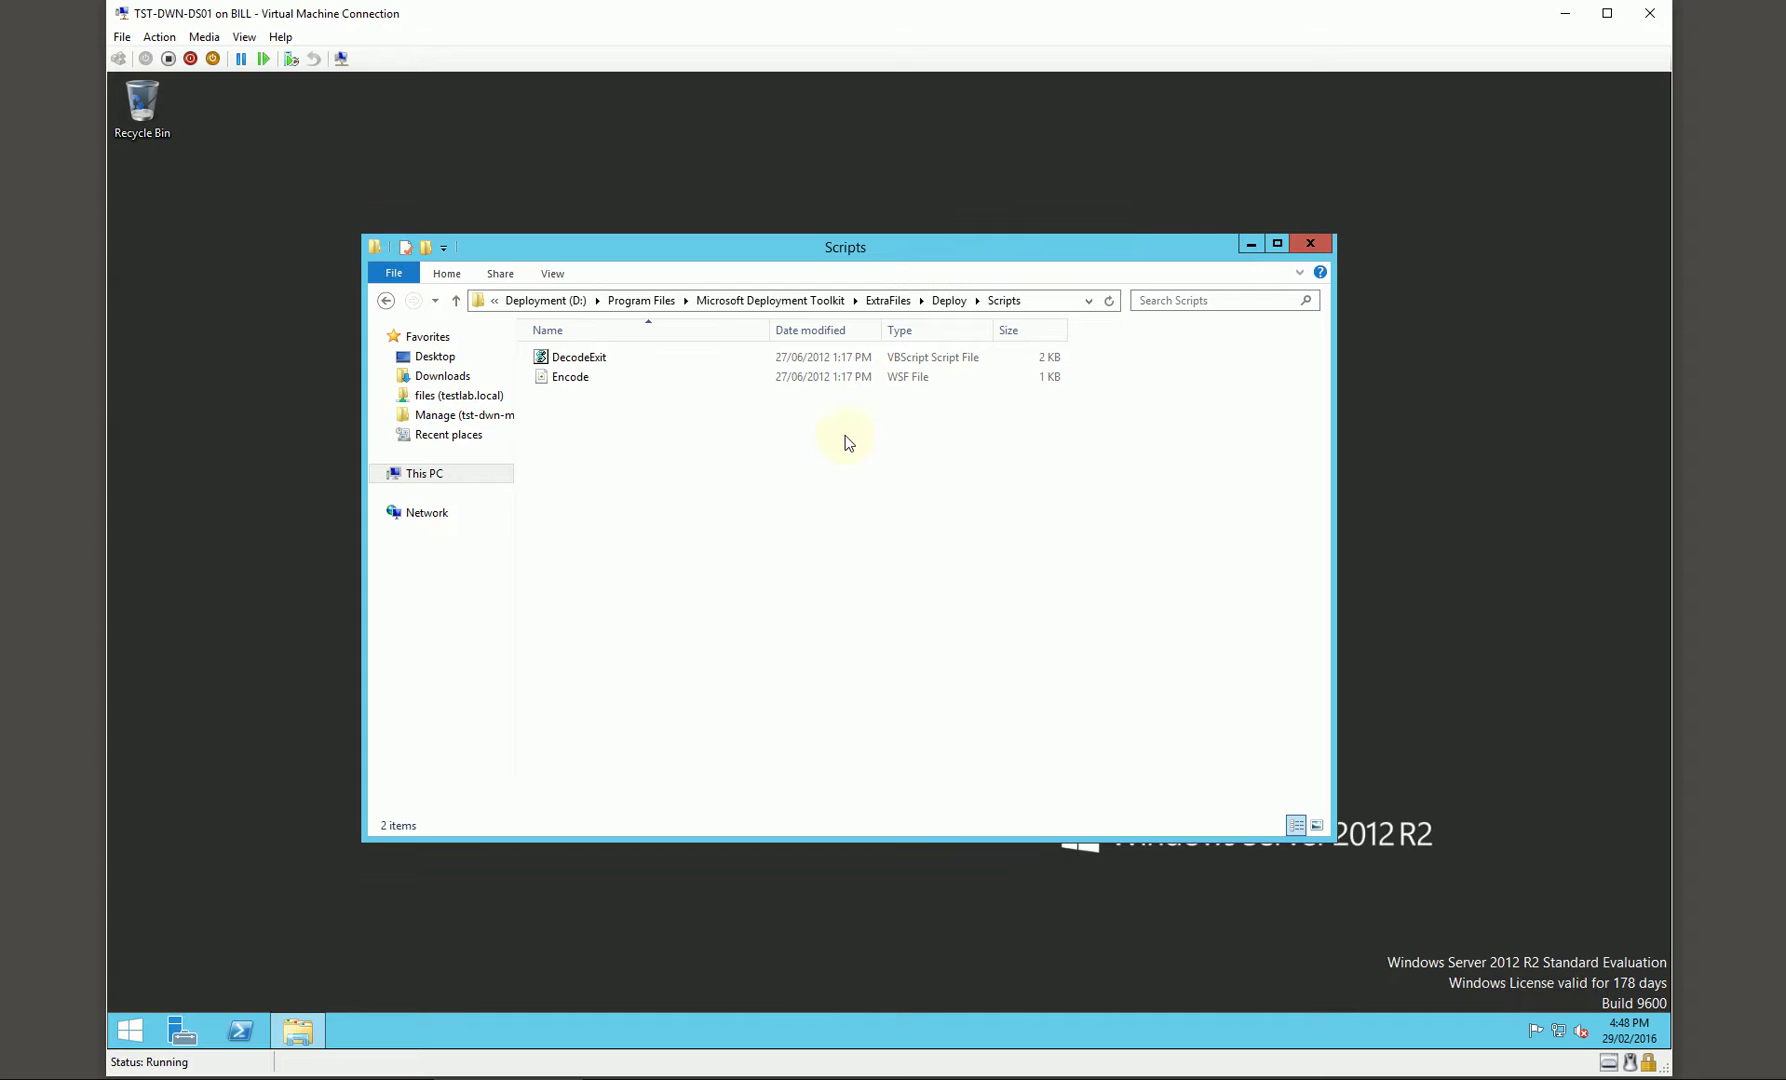
left_click(1250, 243)
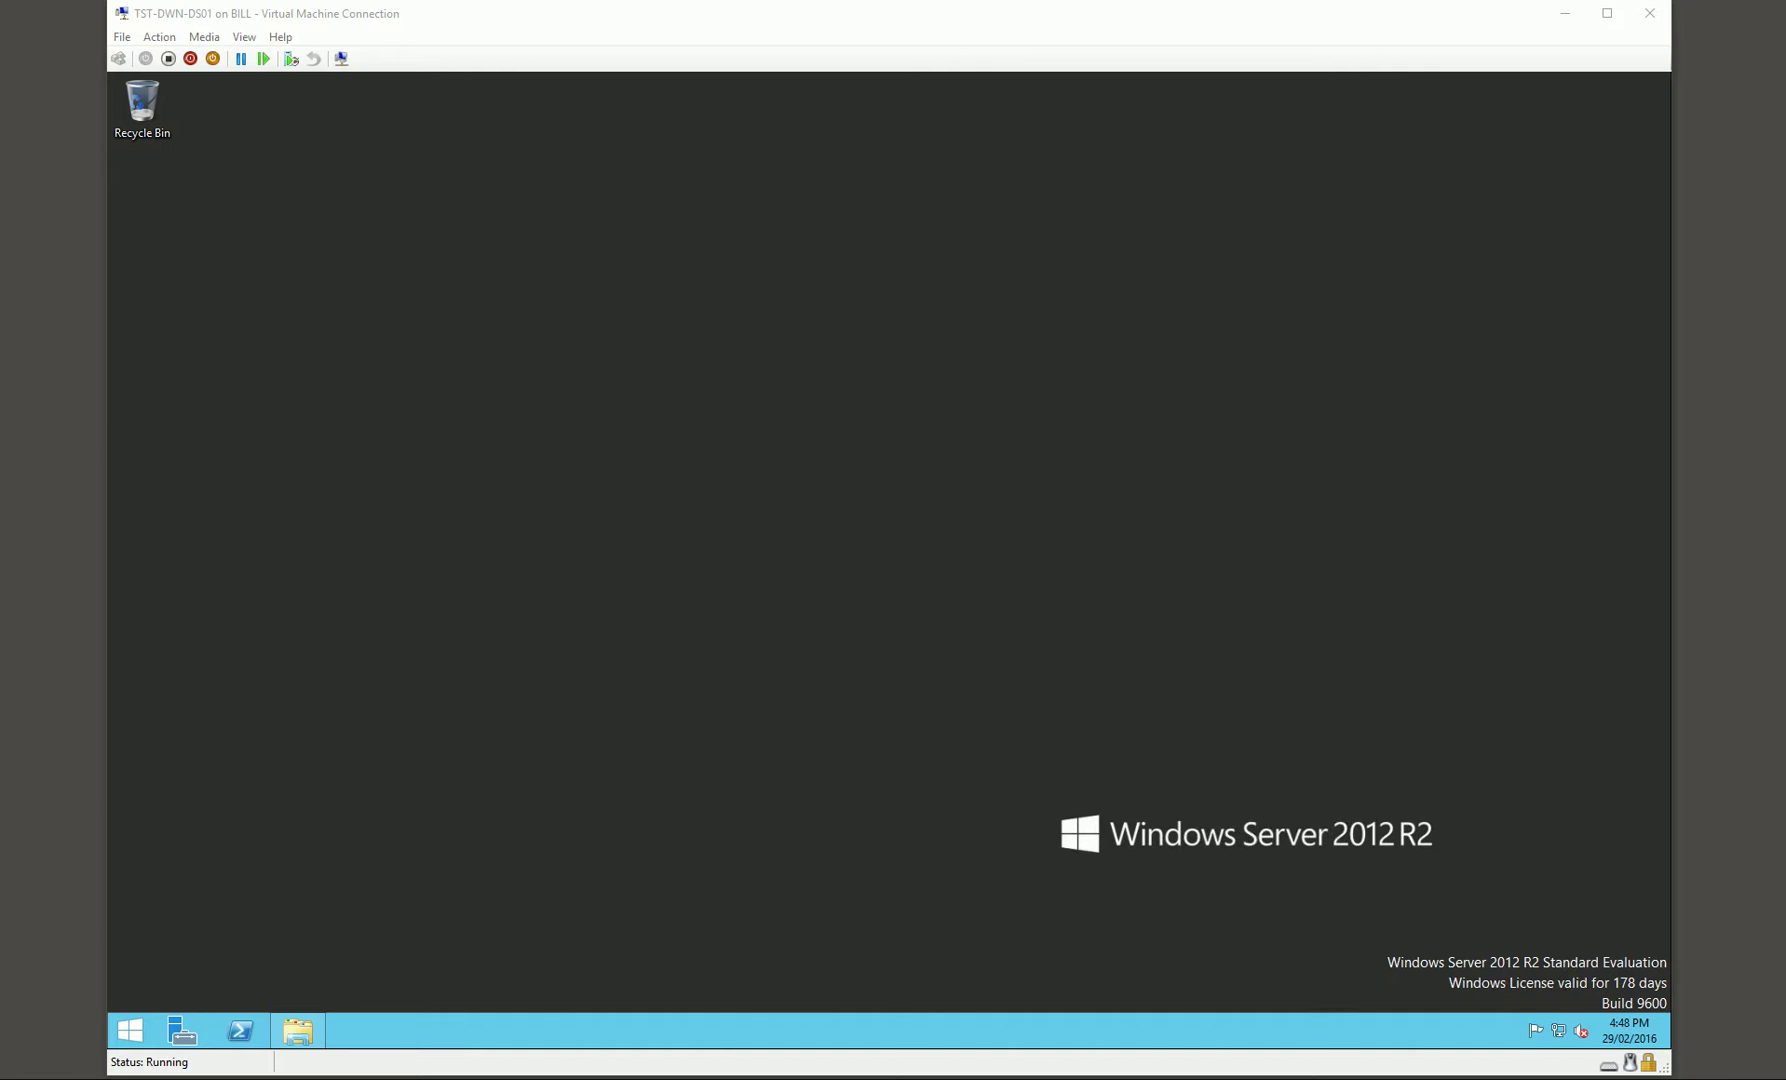
Pin Deployment Workbench to the taskbar and the Start screen, and launch it.
left_click(131, 1028)
left_click(232, 1008)
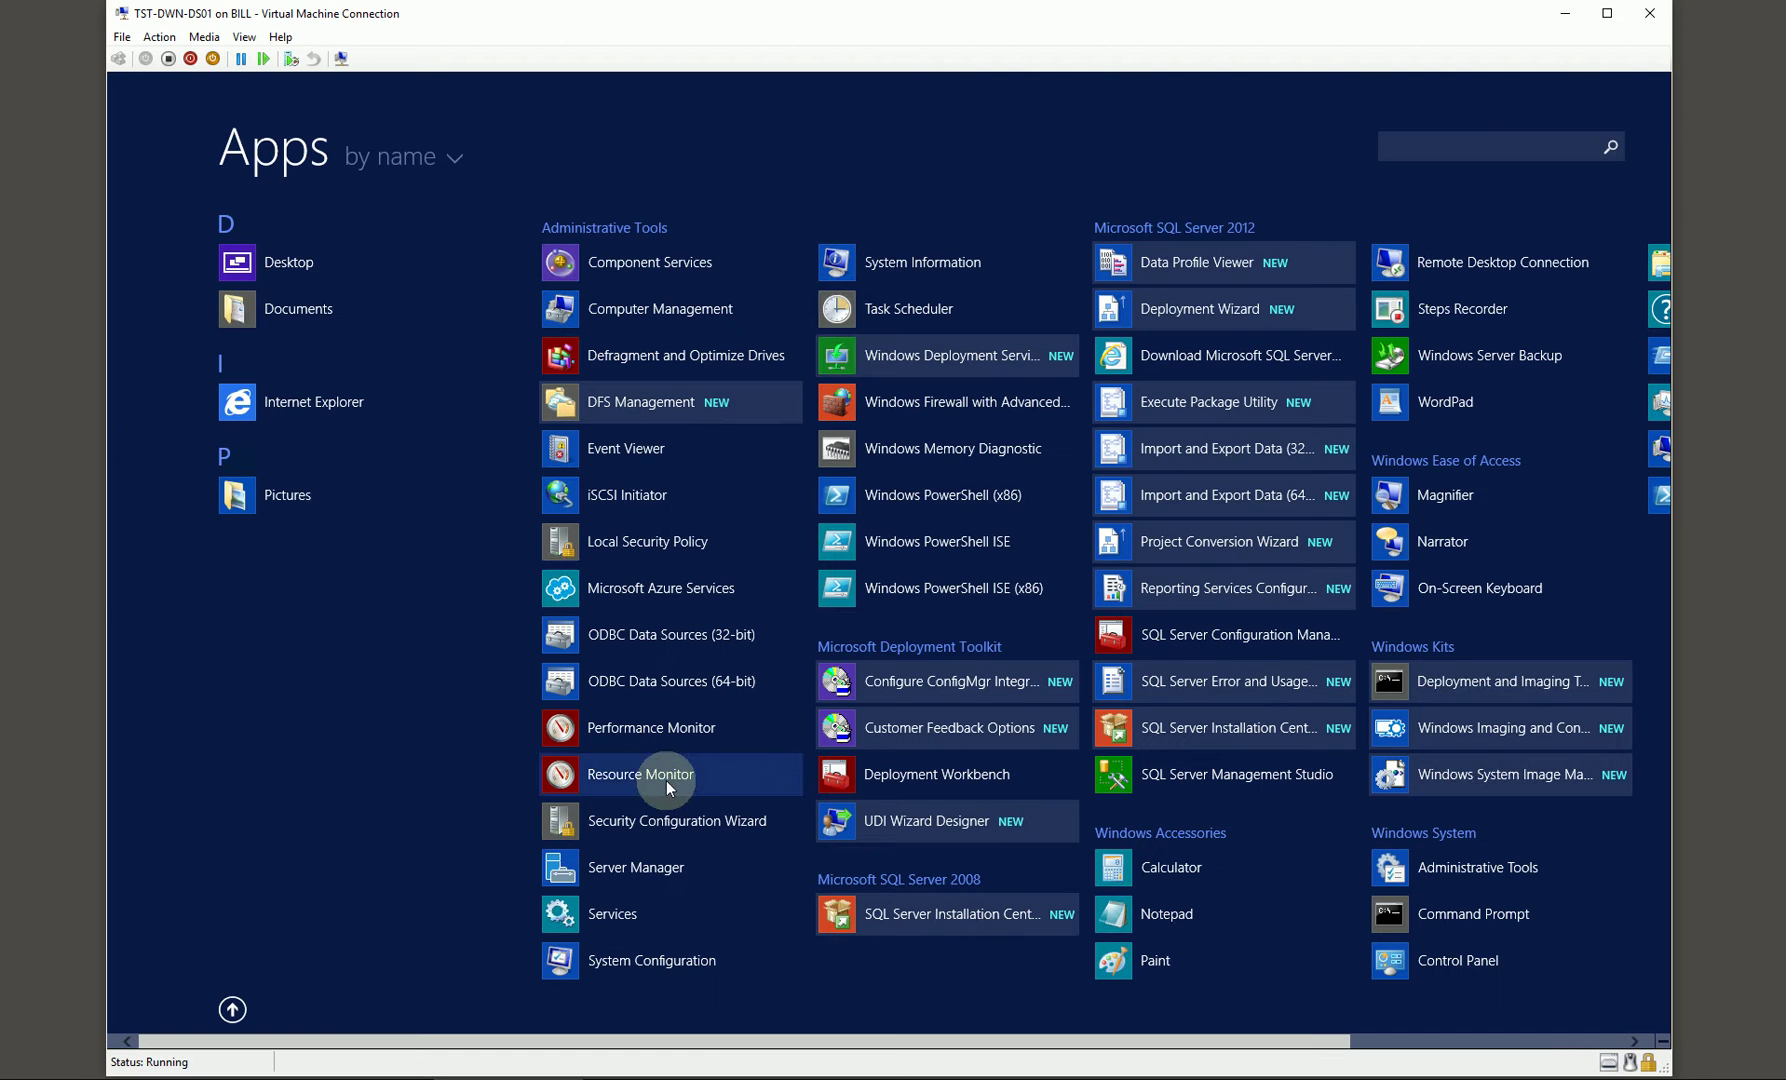
right_click(911, 788)
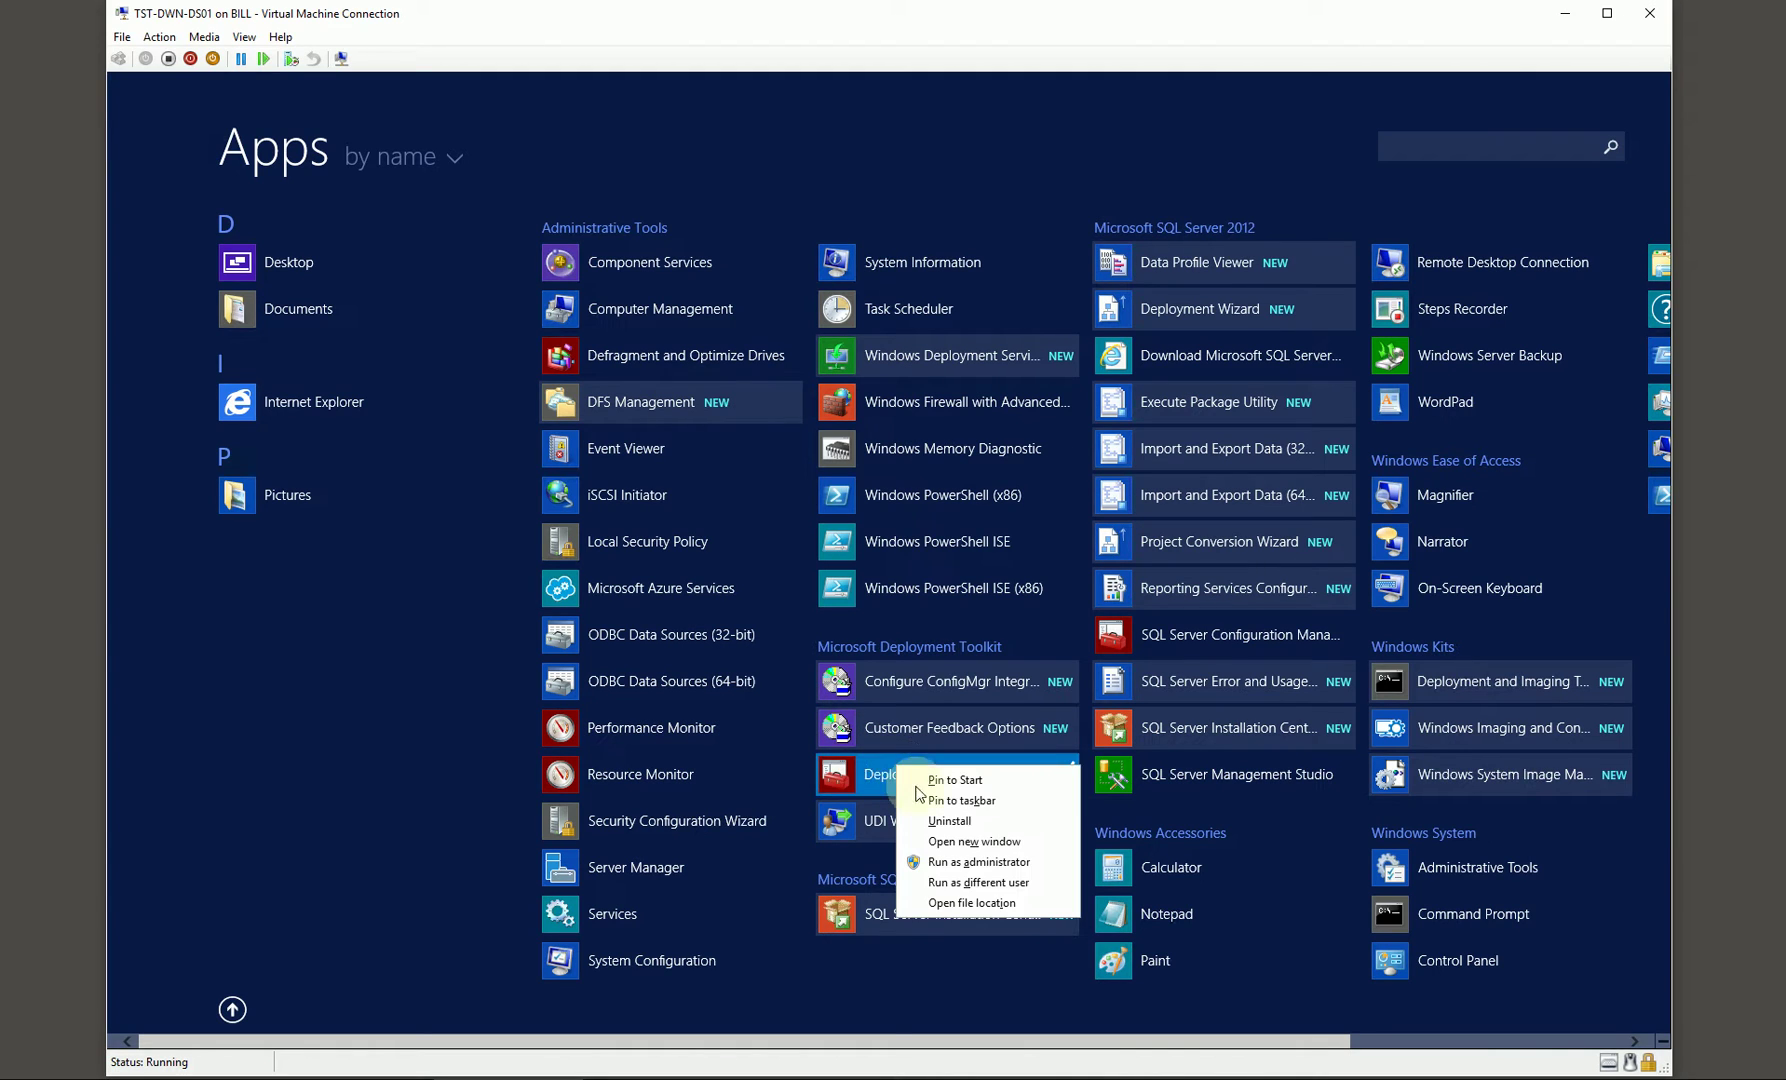
left_click(940, 803)
right_click(895, 776)
left_click(947, 782)
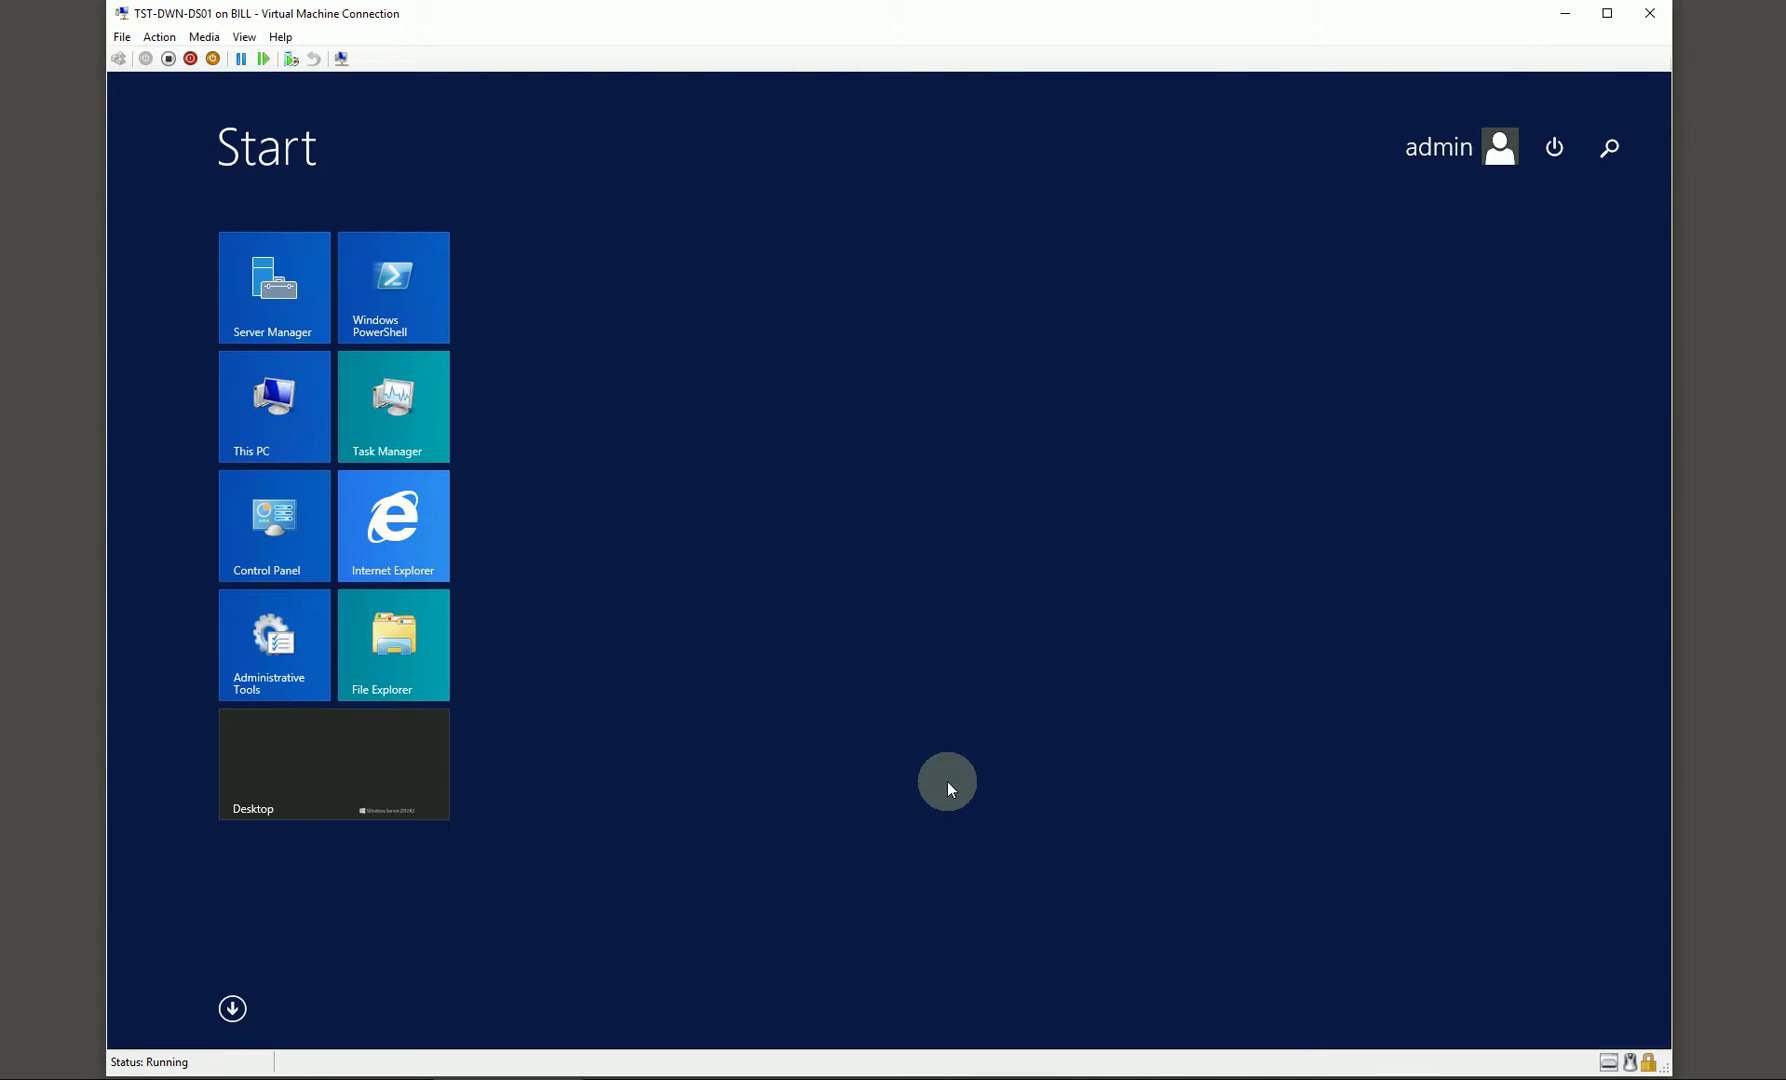
left_click(563, 290)
left_click(1001, 586)
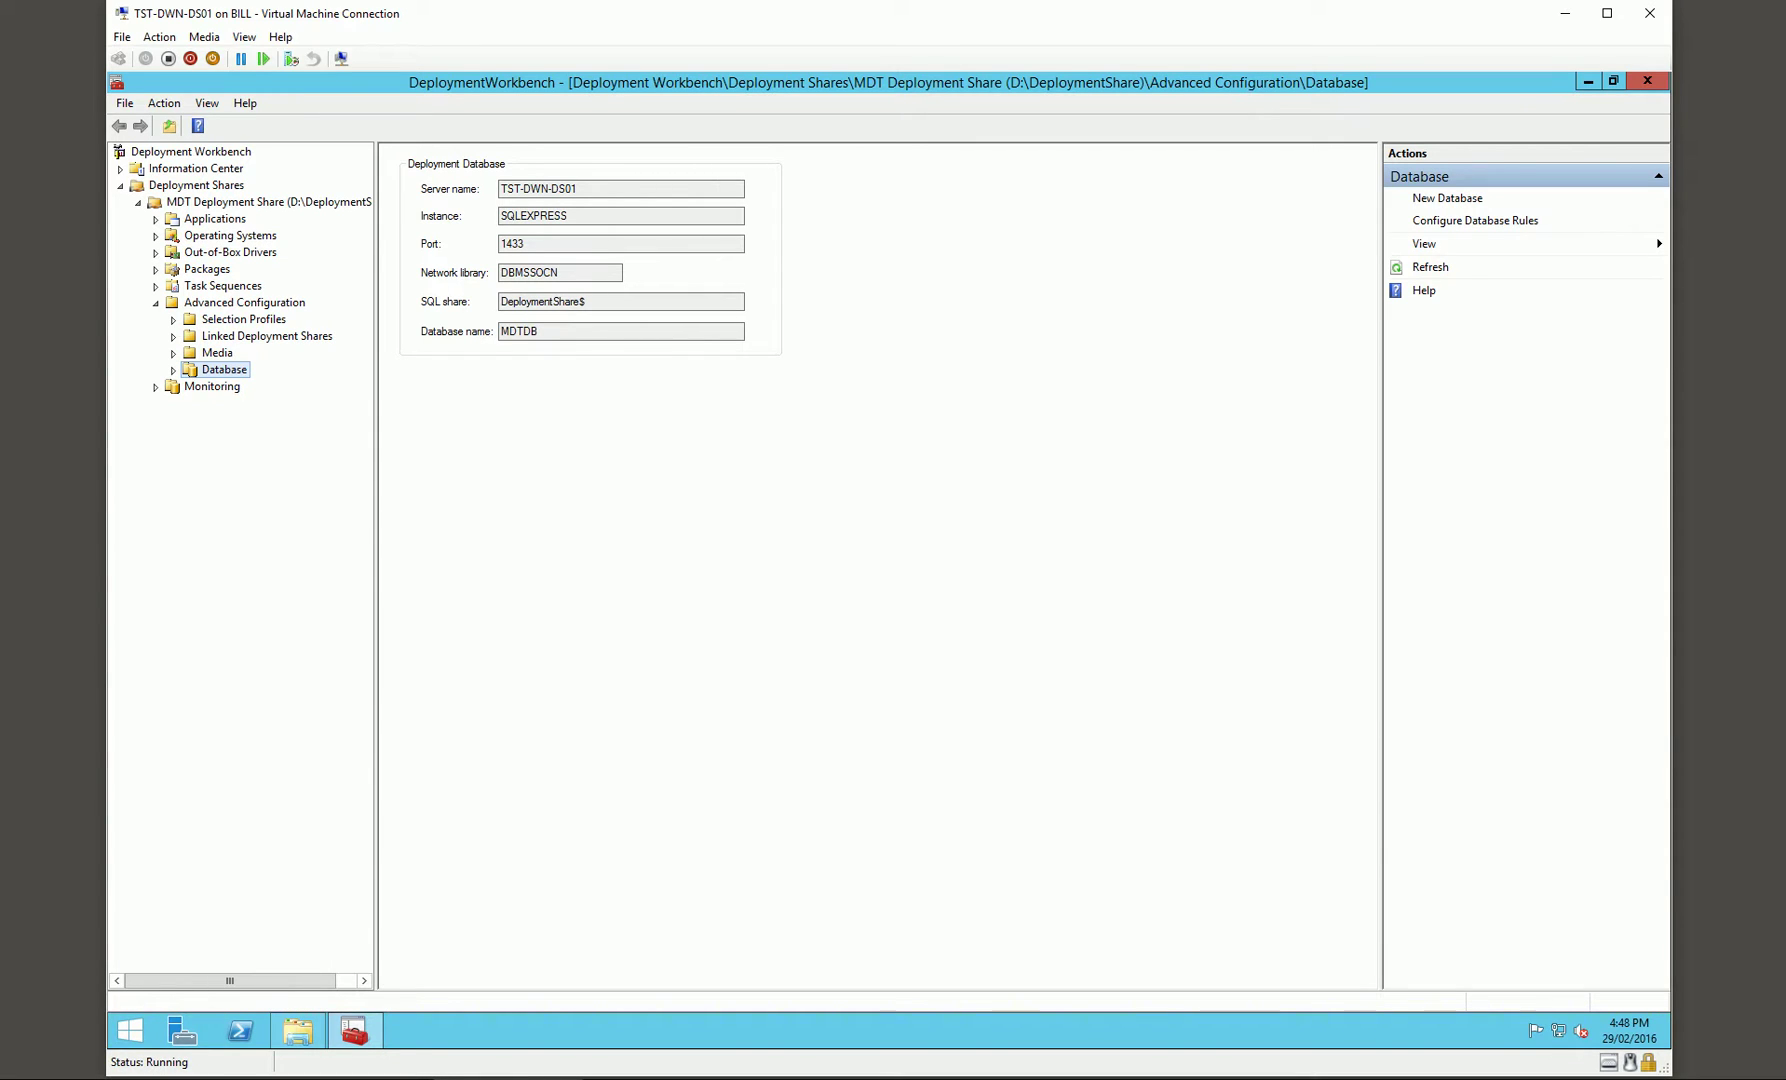
Create a folder named Adobe under Applications in the MDT Deployment Share.
left_click(168, 220)
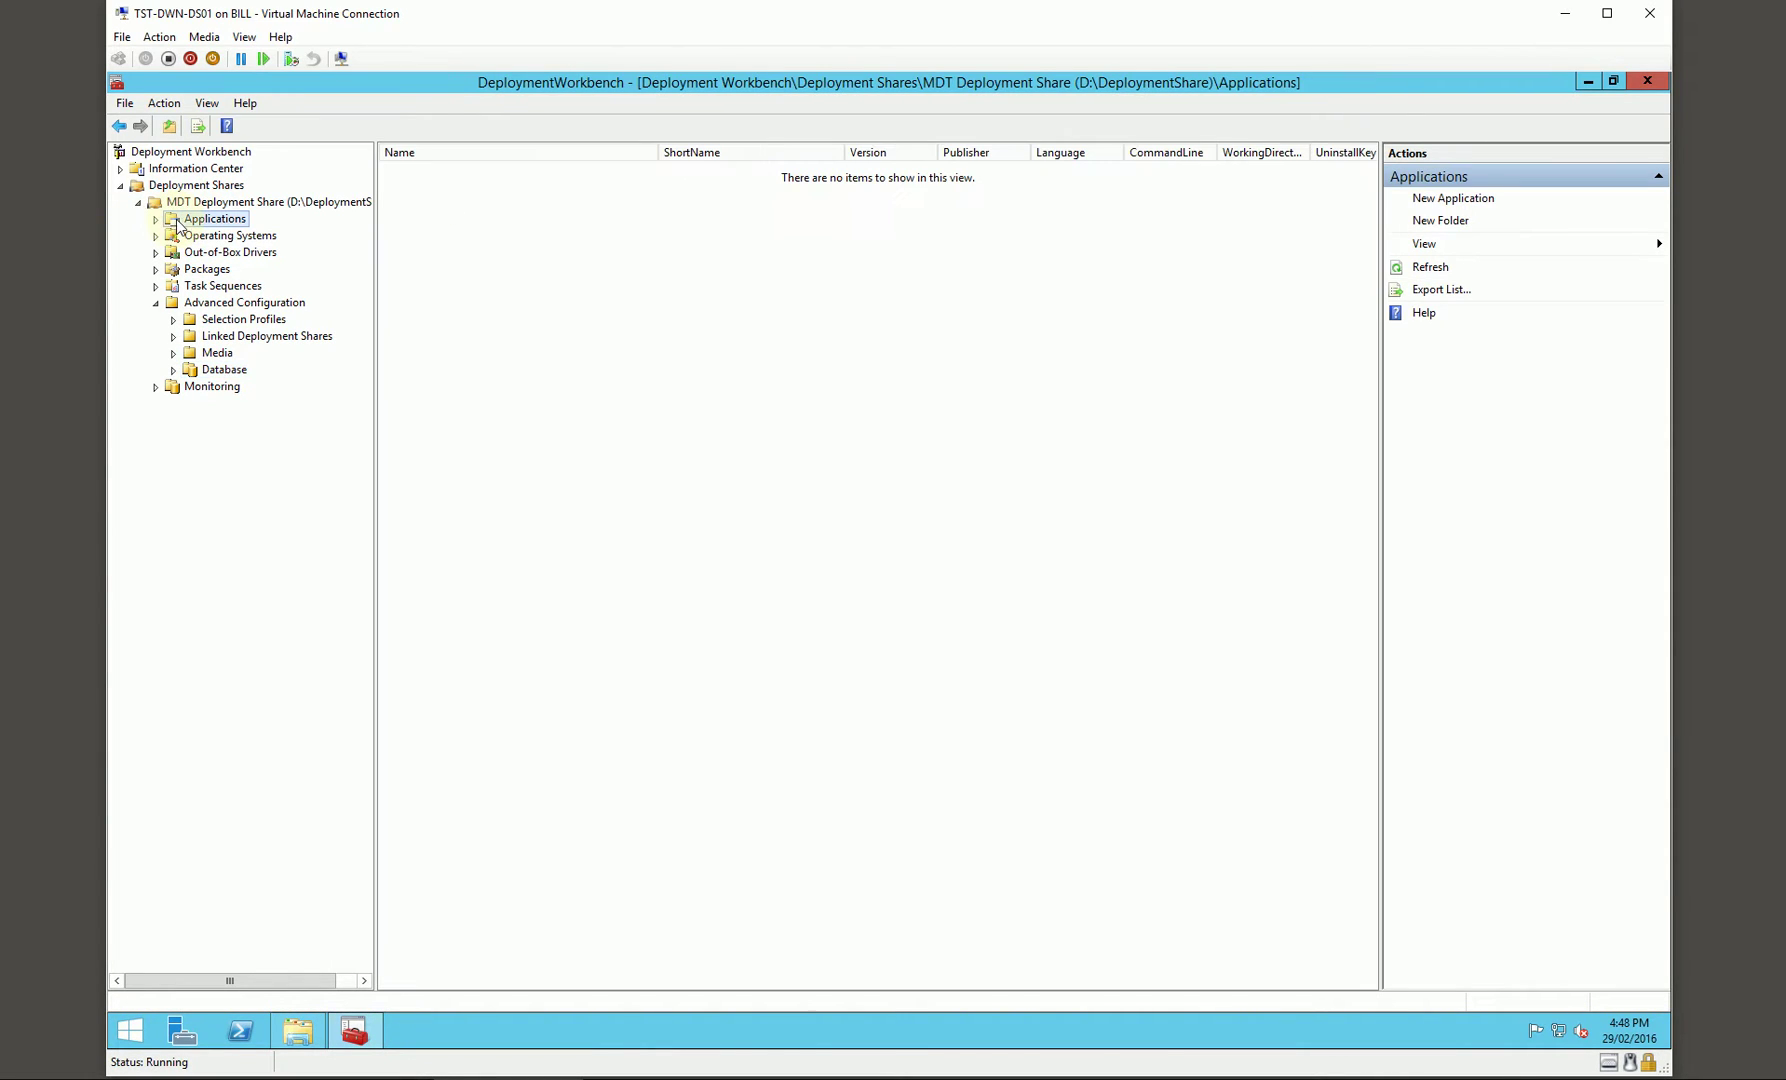
right_click(206, 221)
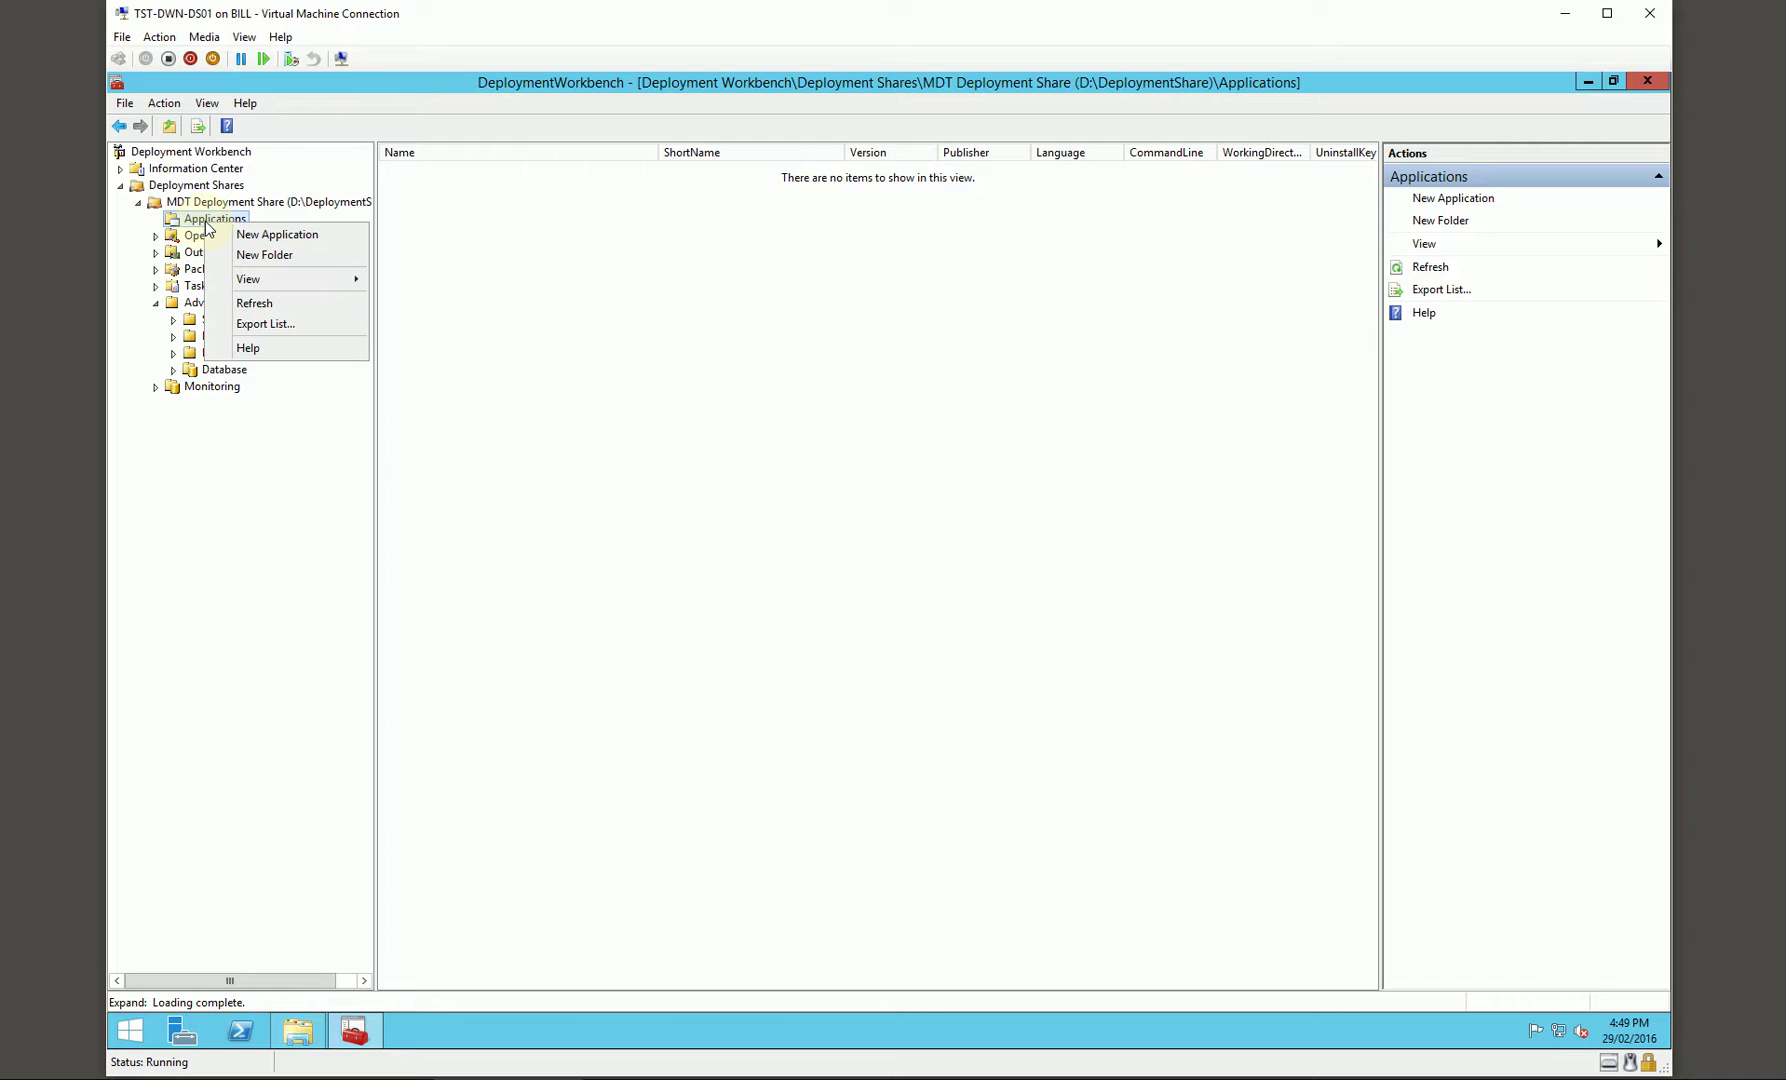
left_click(265, 255)
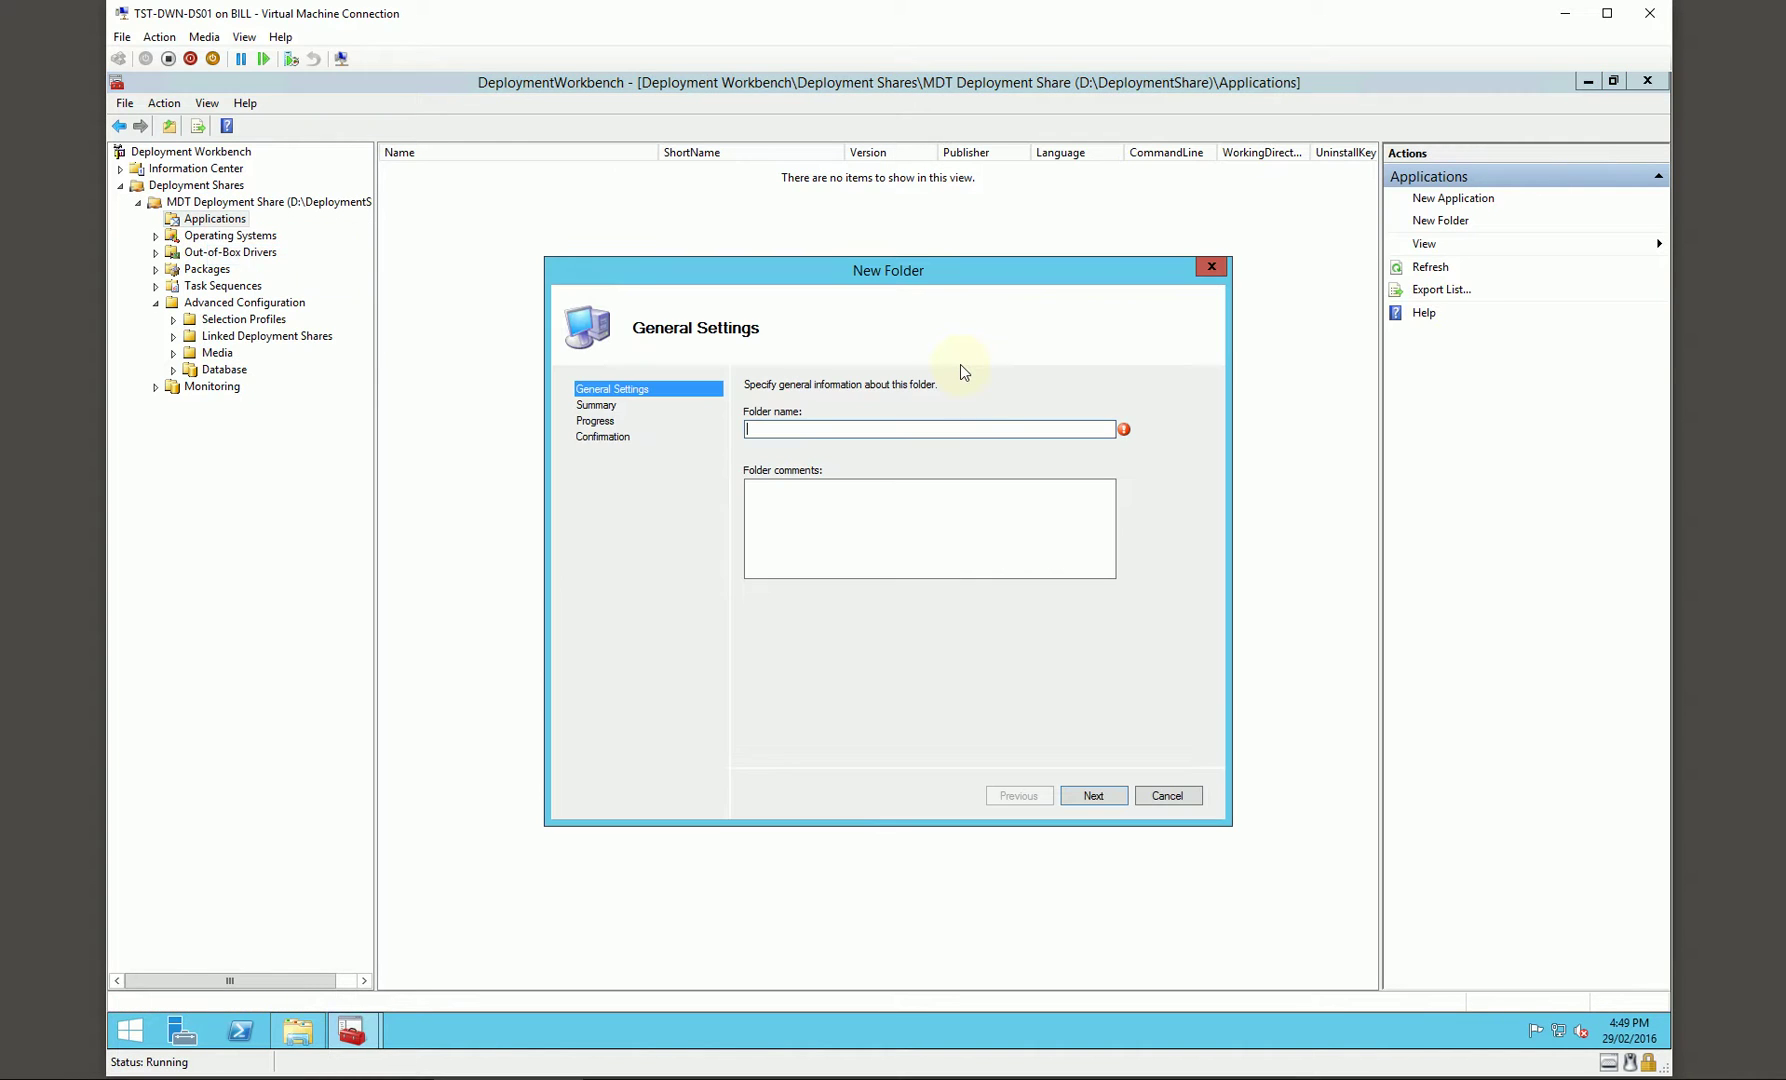
type("Adobe")
key("Return")
key("Return")
key("Return")
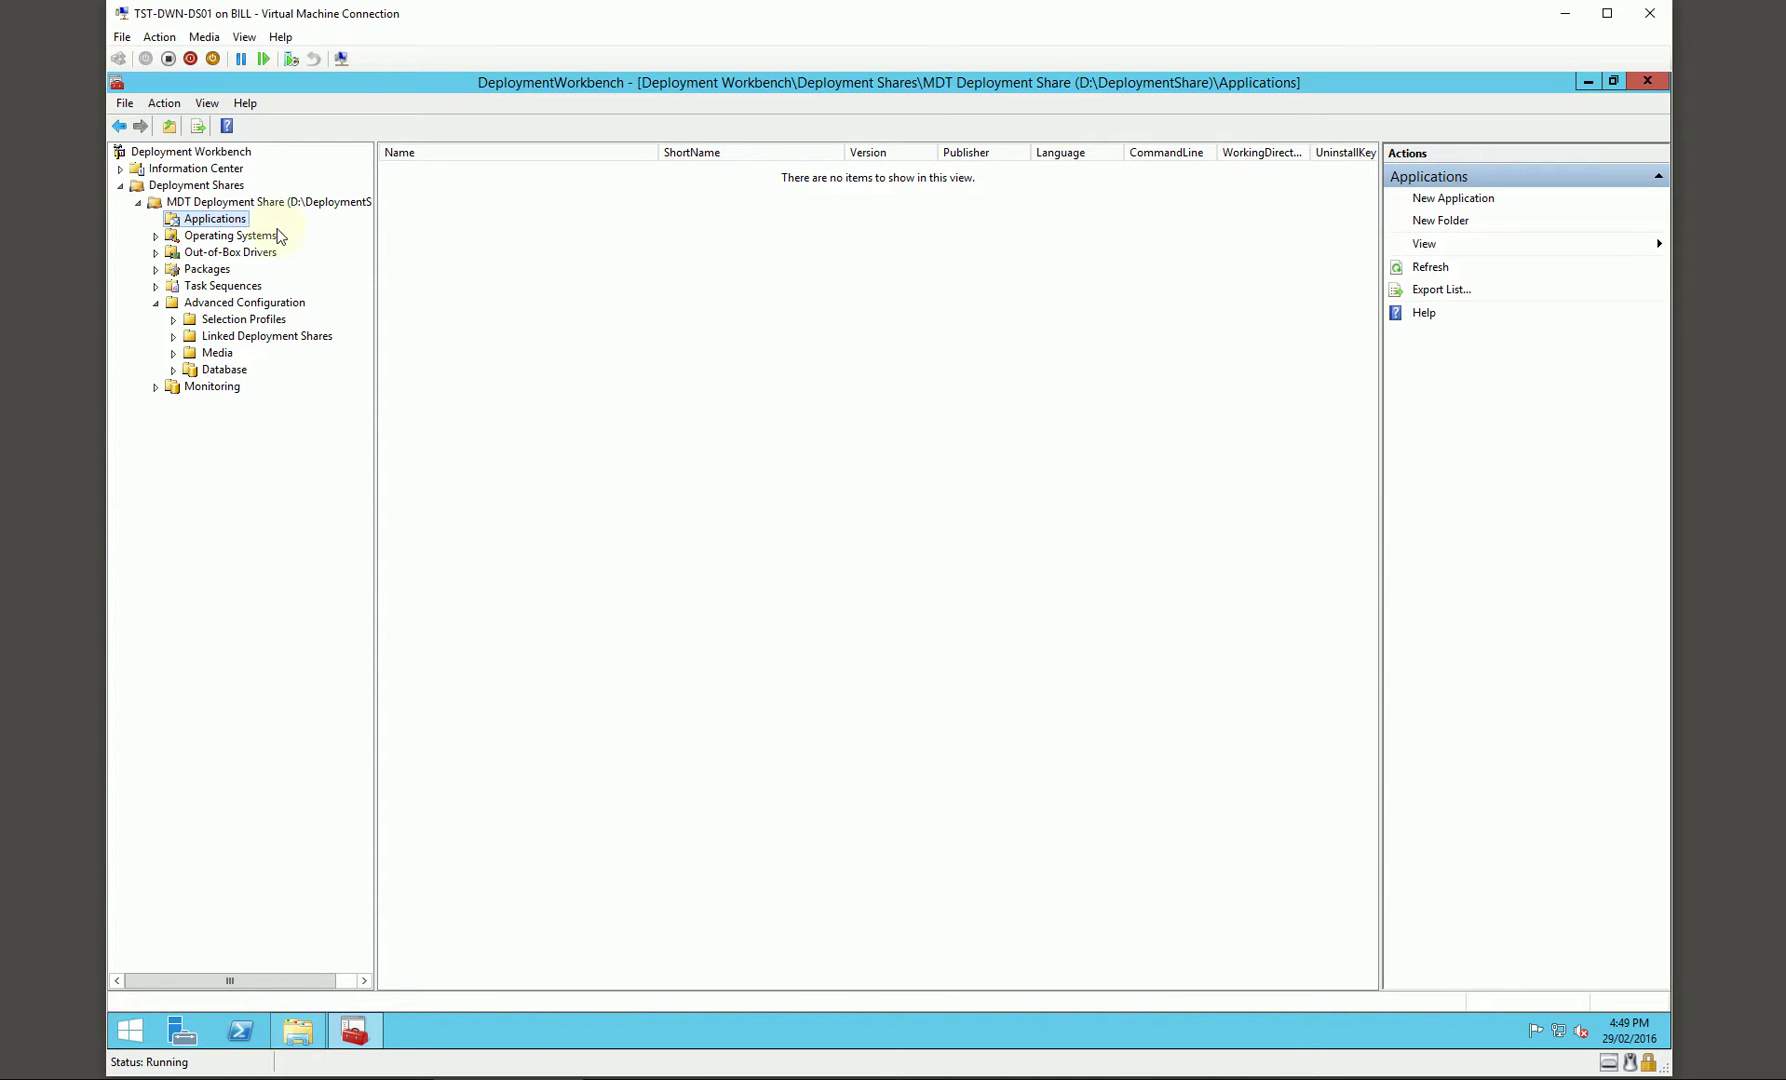
Create a folder named Java under Applications in the deployment share.
right_click(230, 219)
left_click(275, 249)
type("Java")
key("Return")
key("Return")
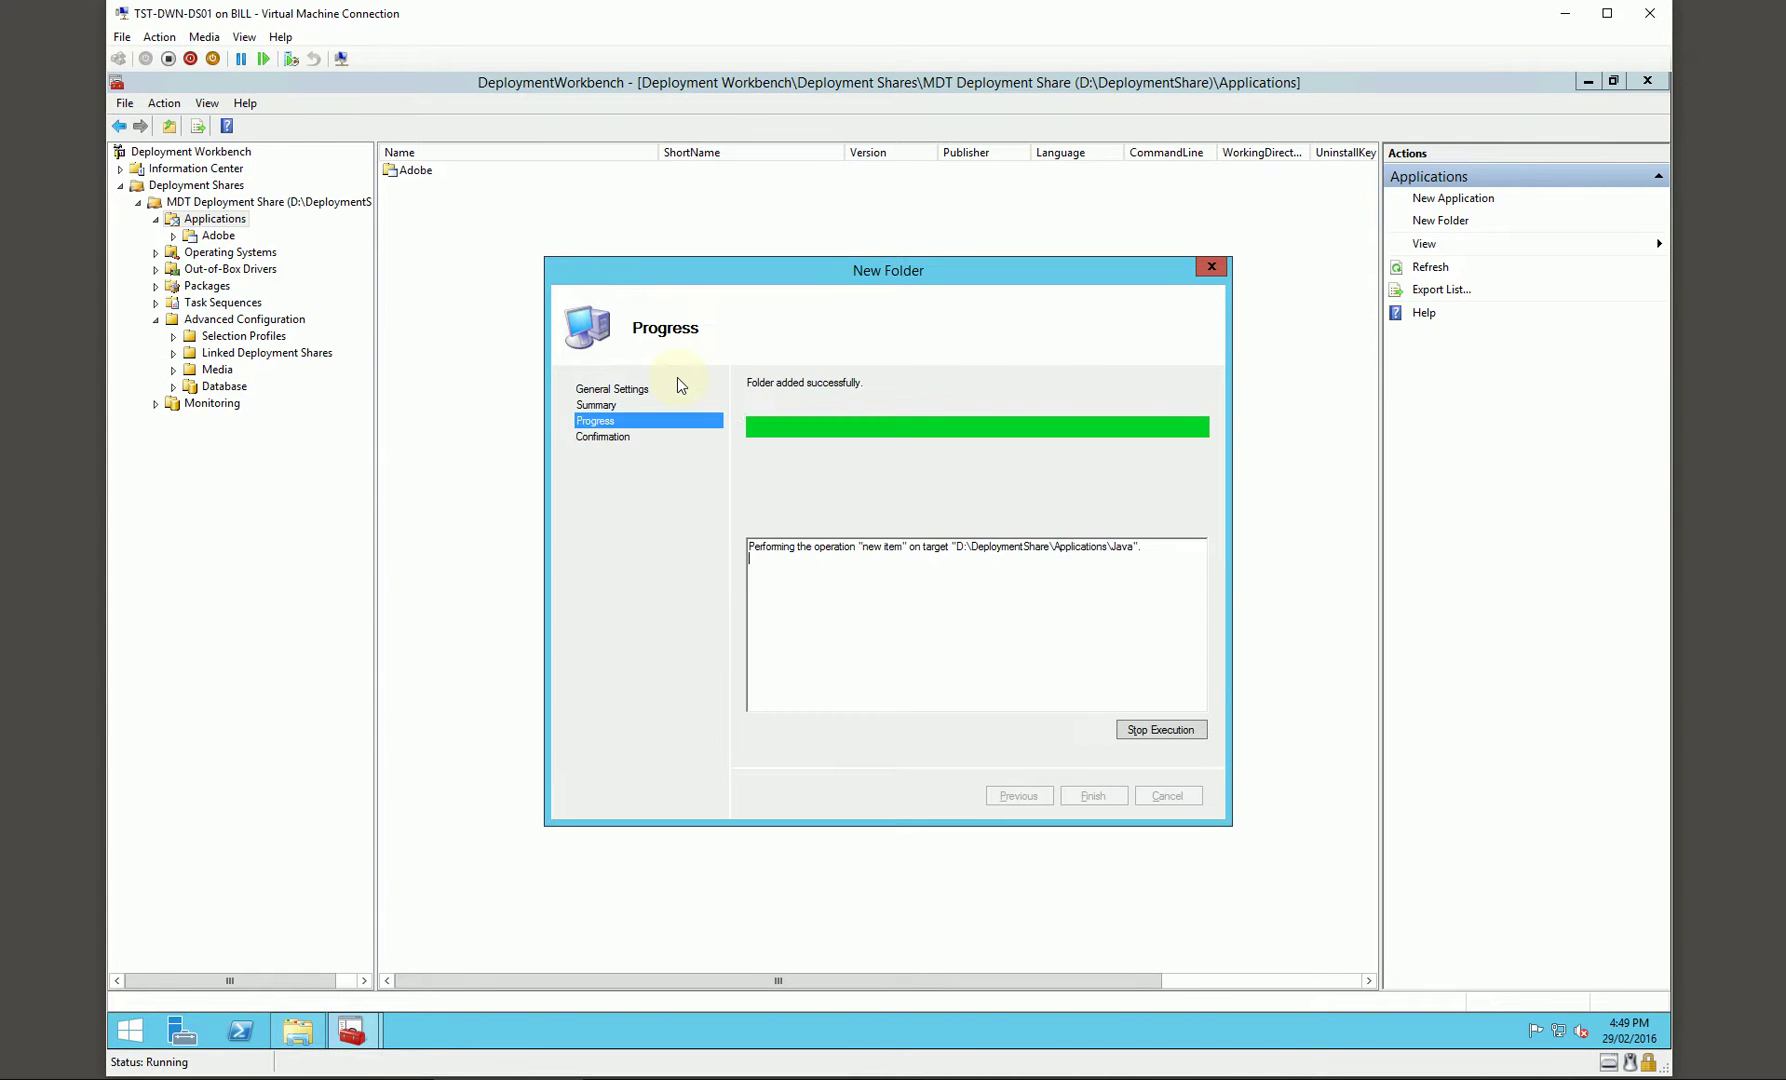
key("Return")
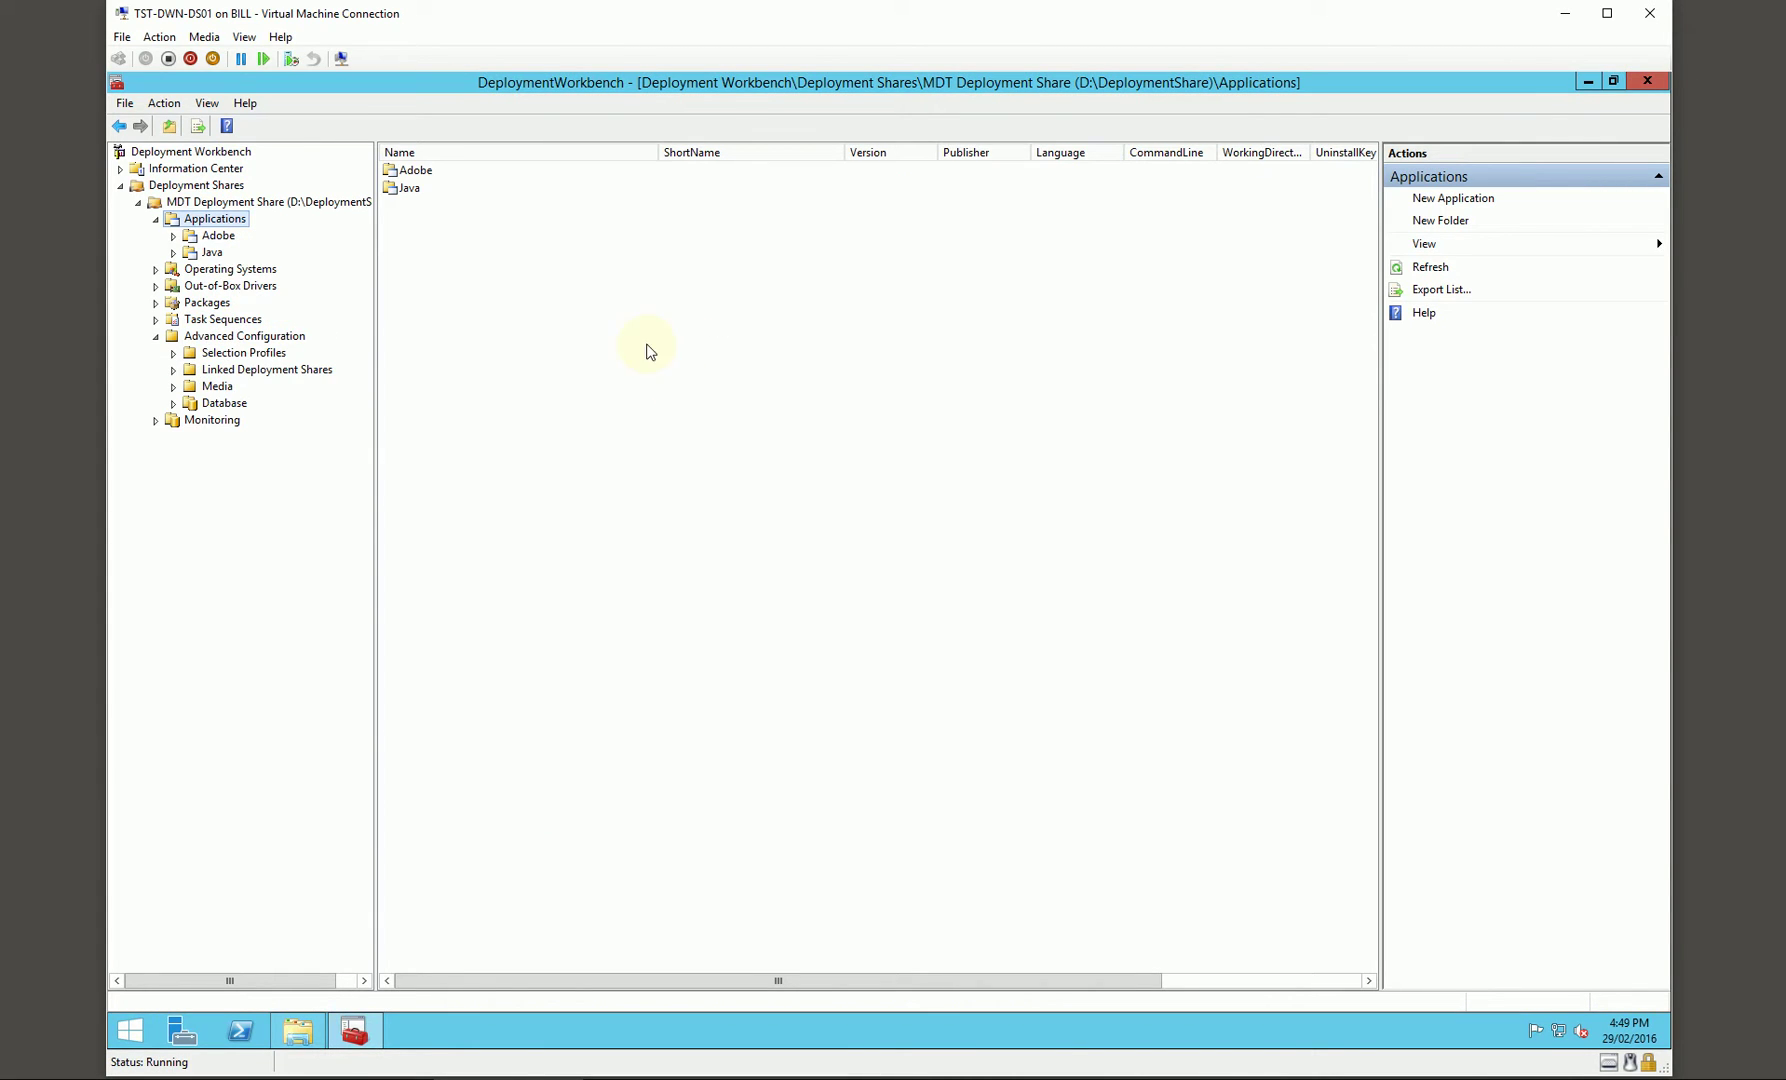
Create a folder named Microsoft under Applications in the deployment share.
right_click(232, 221)
left_click(300, 247)
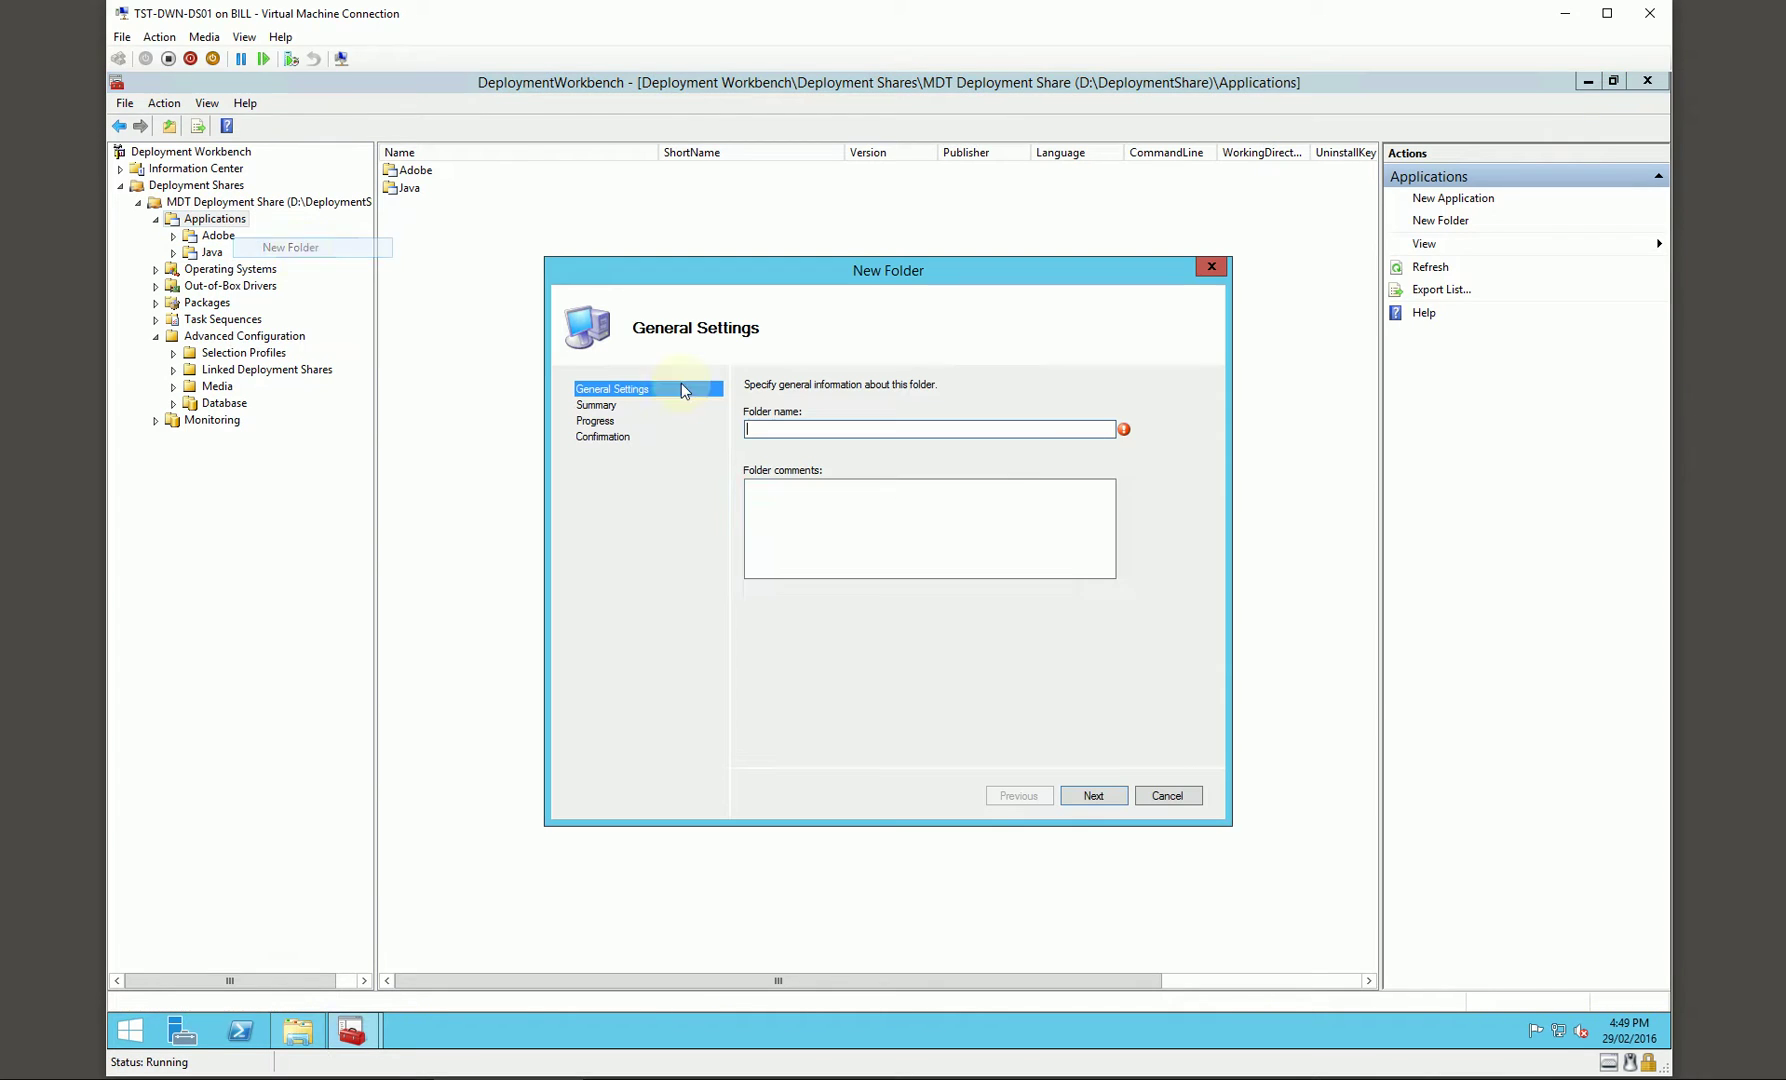
type("Micros")
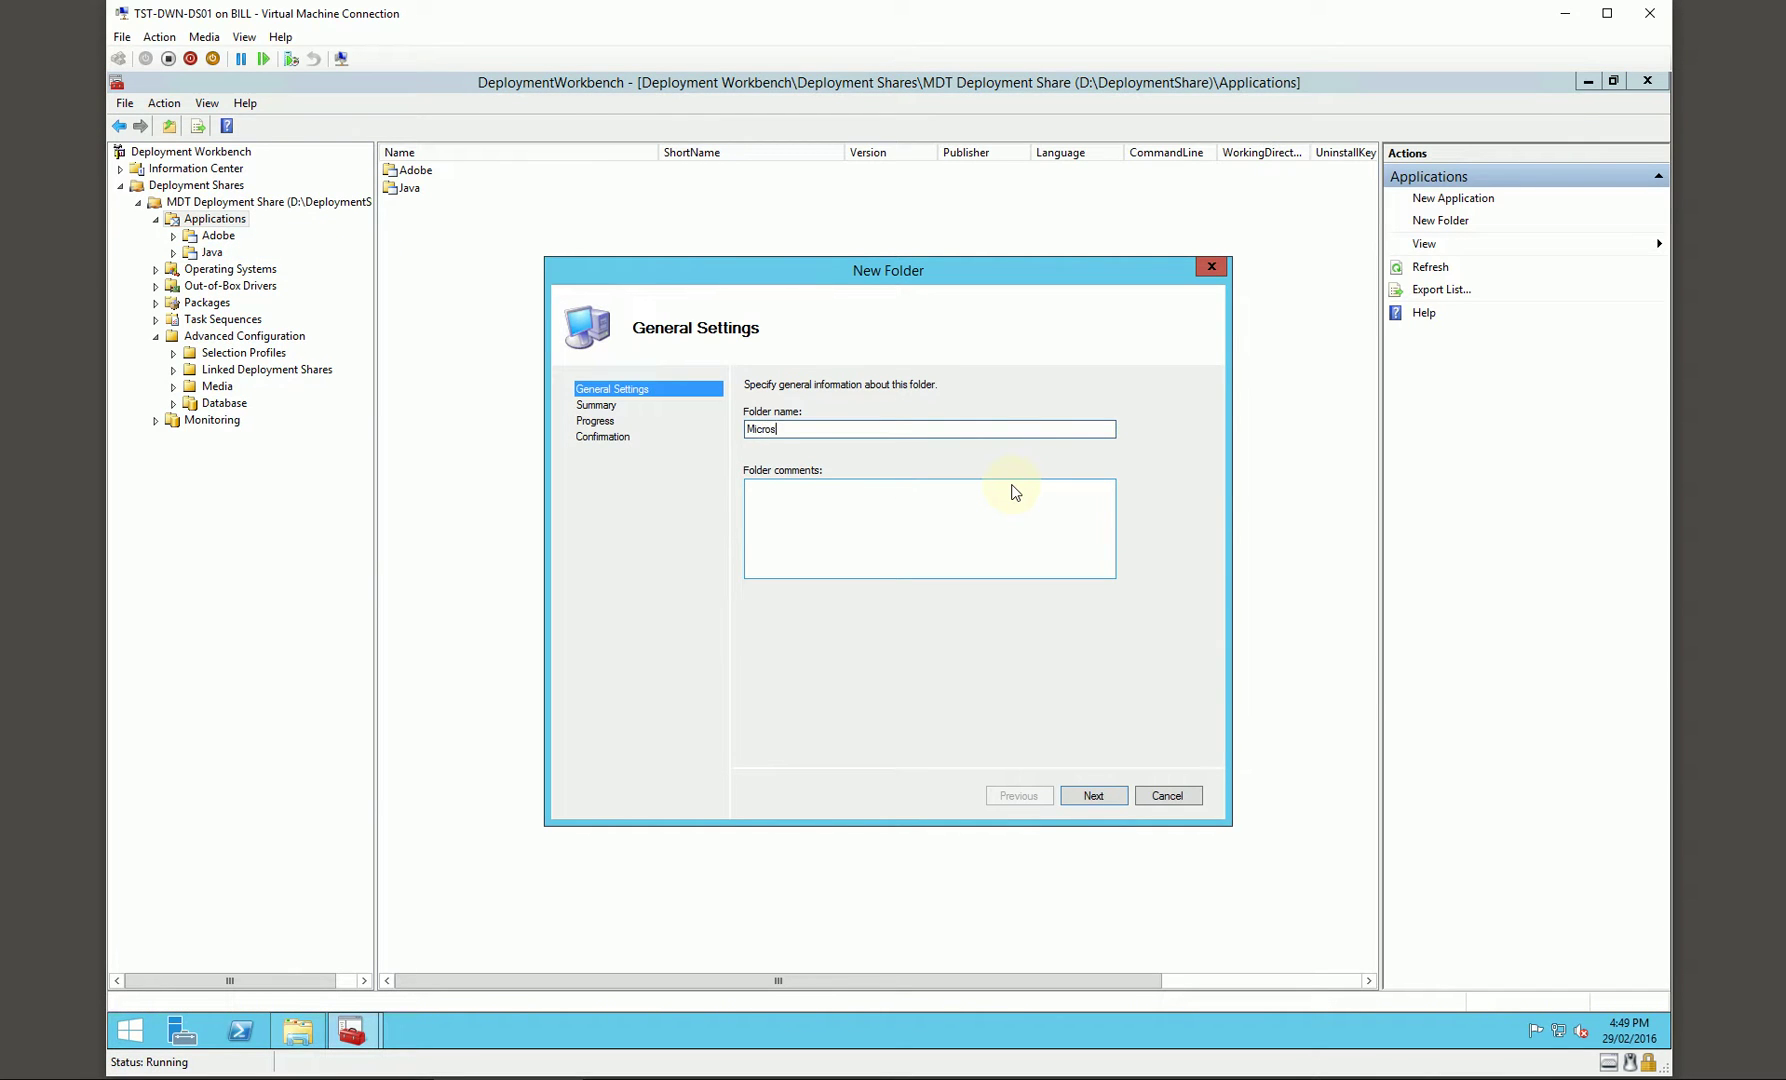
type("oft")
key("Return")
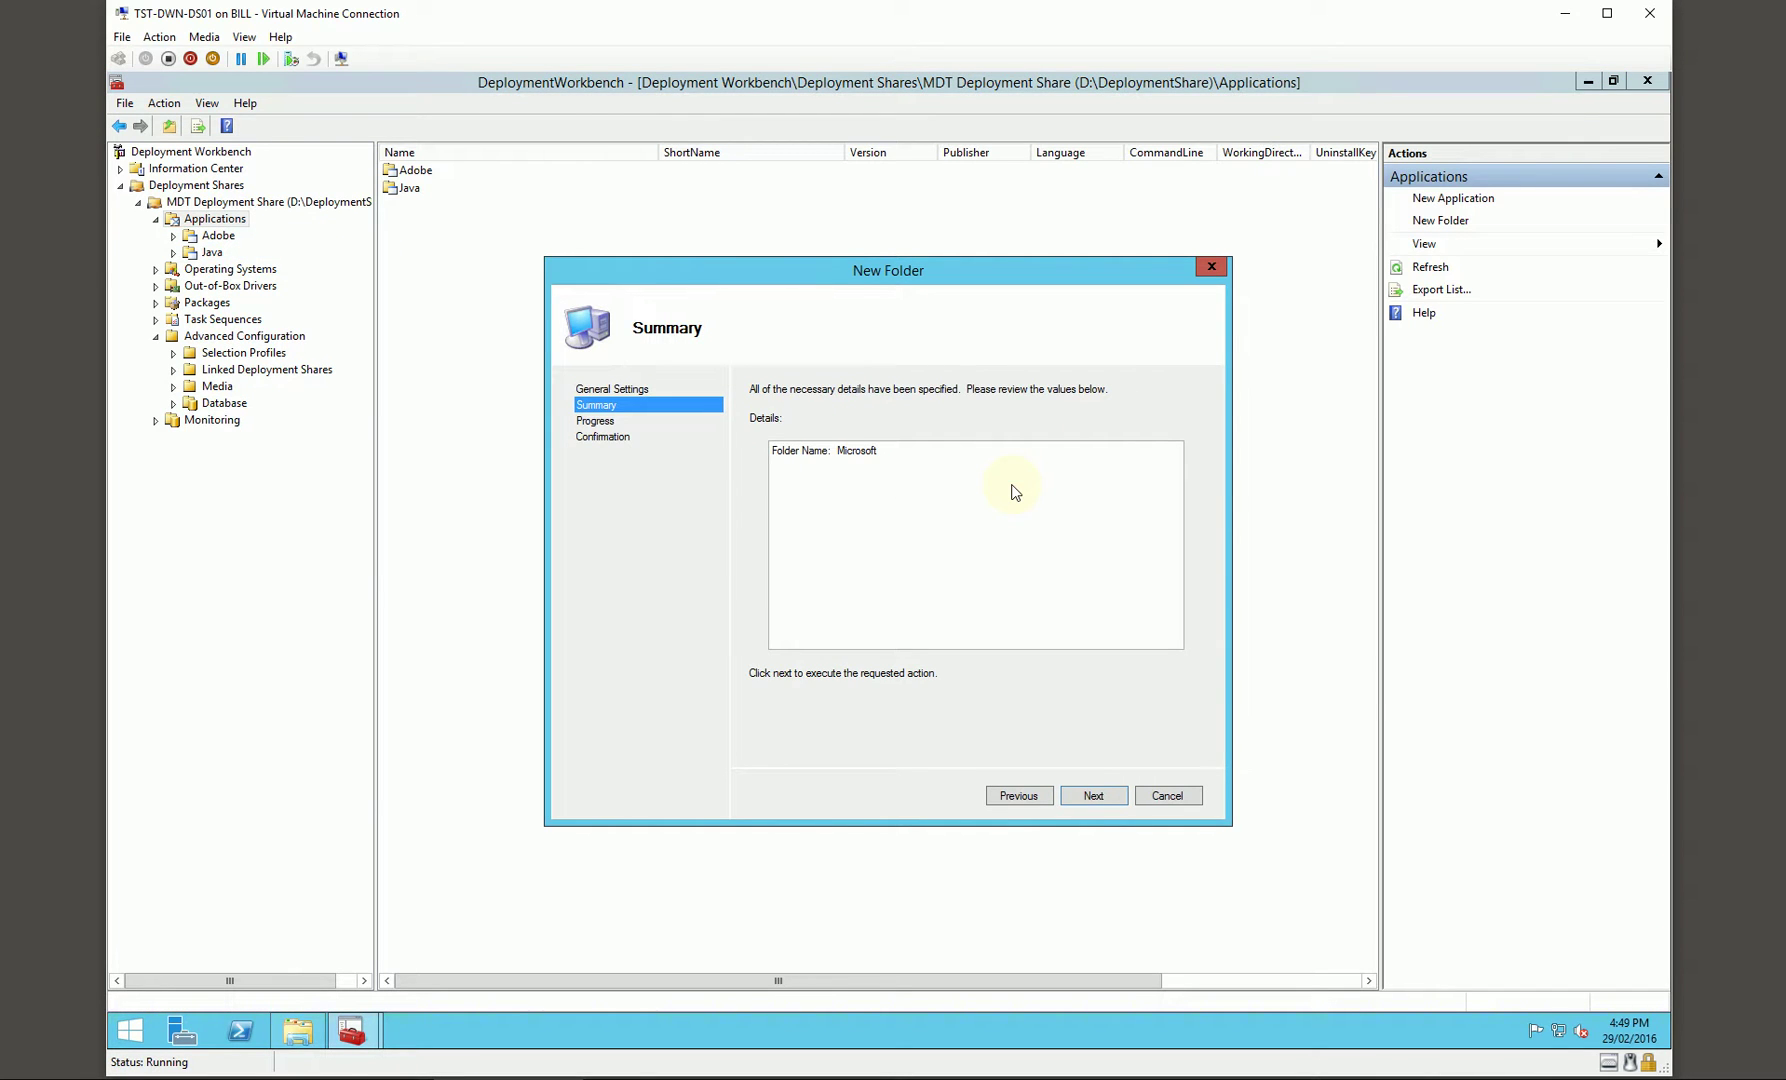
left_click(1091, 794)
left_click(1094, 795)
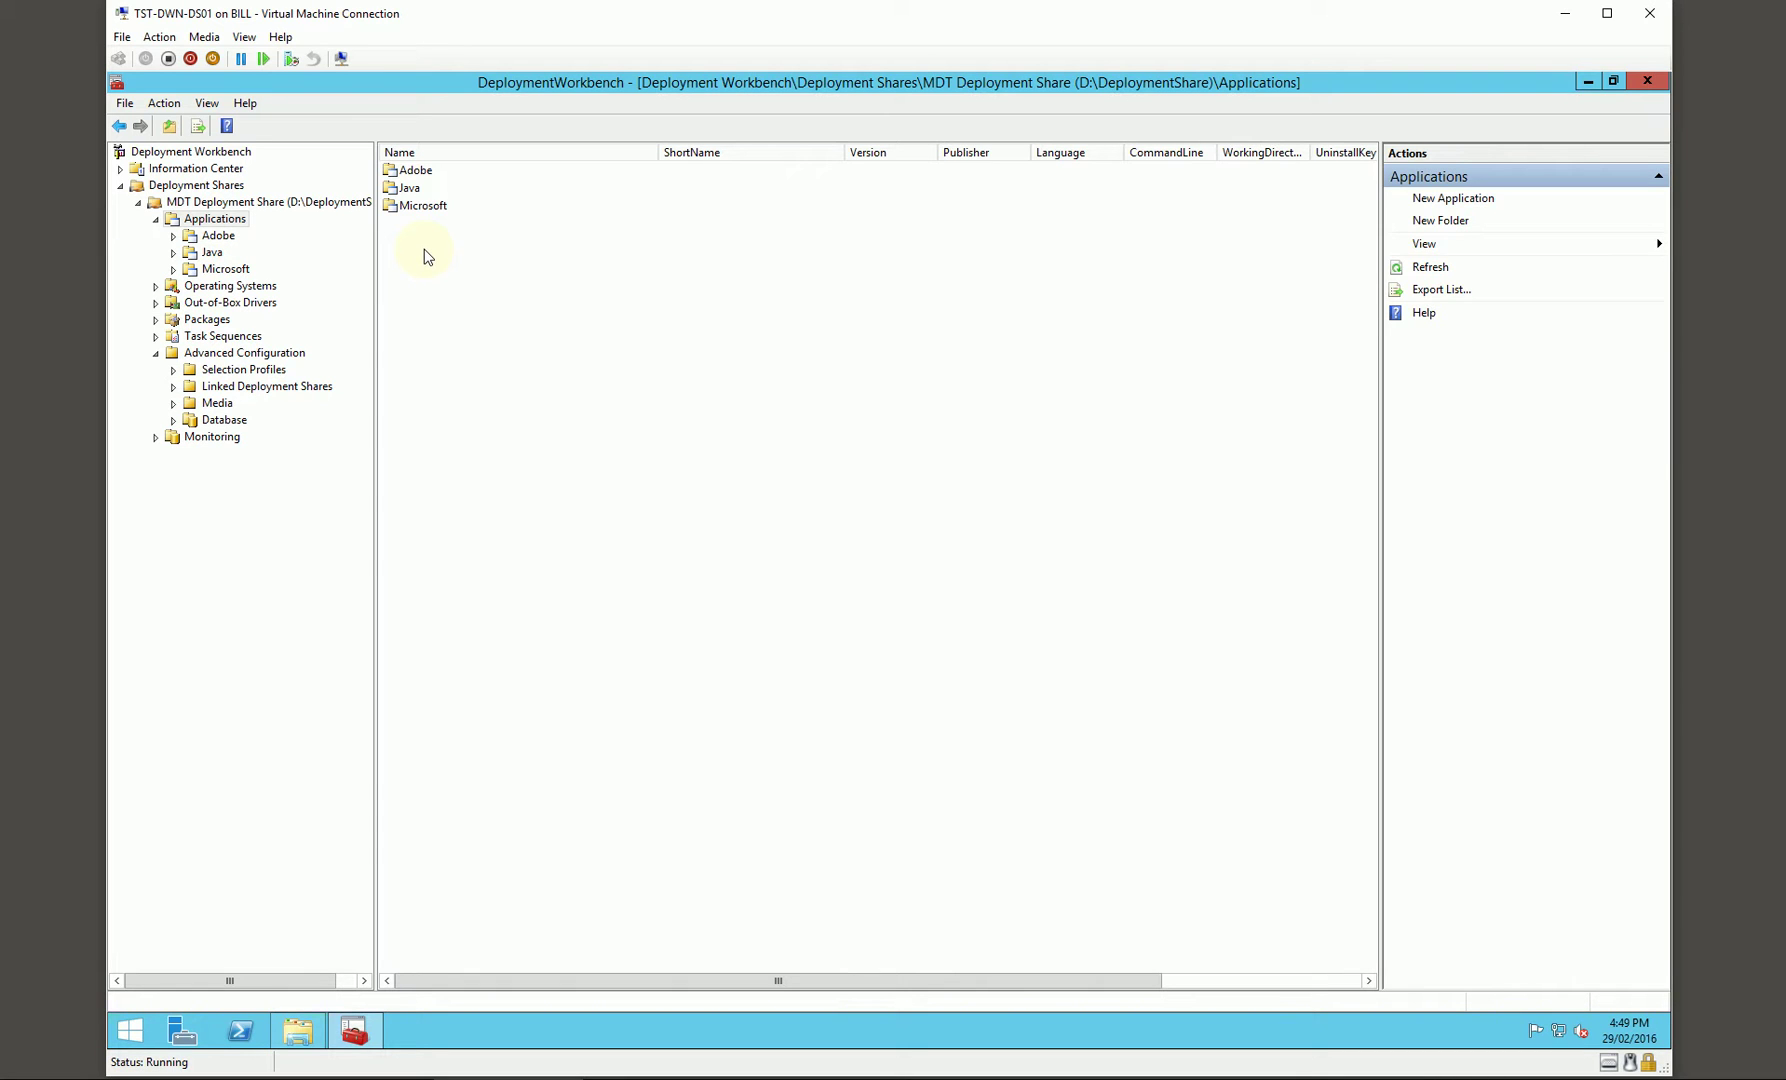
Create a folder named WIN10 under Operating Systems in the deployment share.
left_click(156, 287)
left_click(200, 288)
right_click(245, 292)
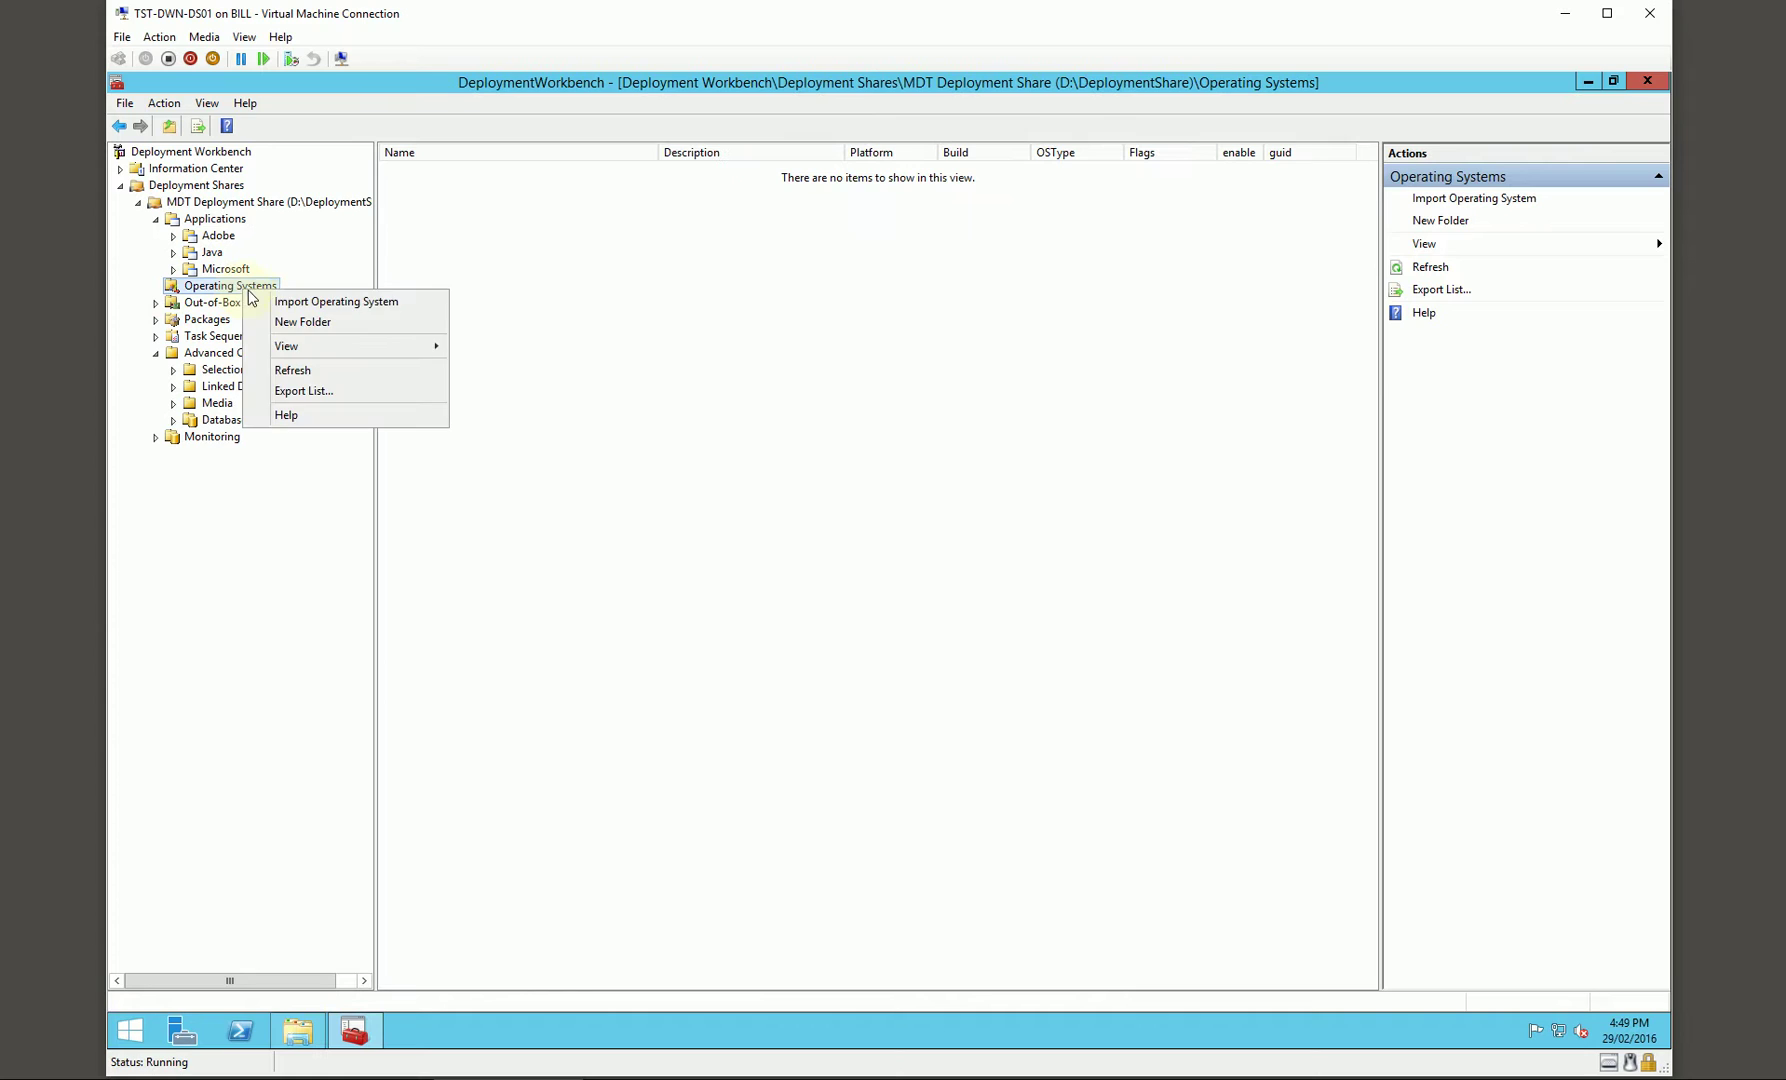
left_click(316, 325)
type("WIN10")
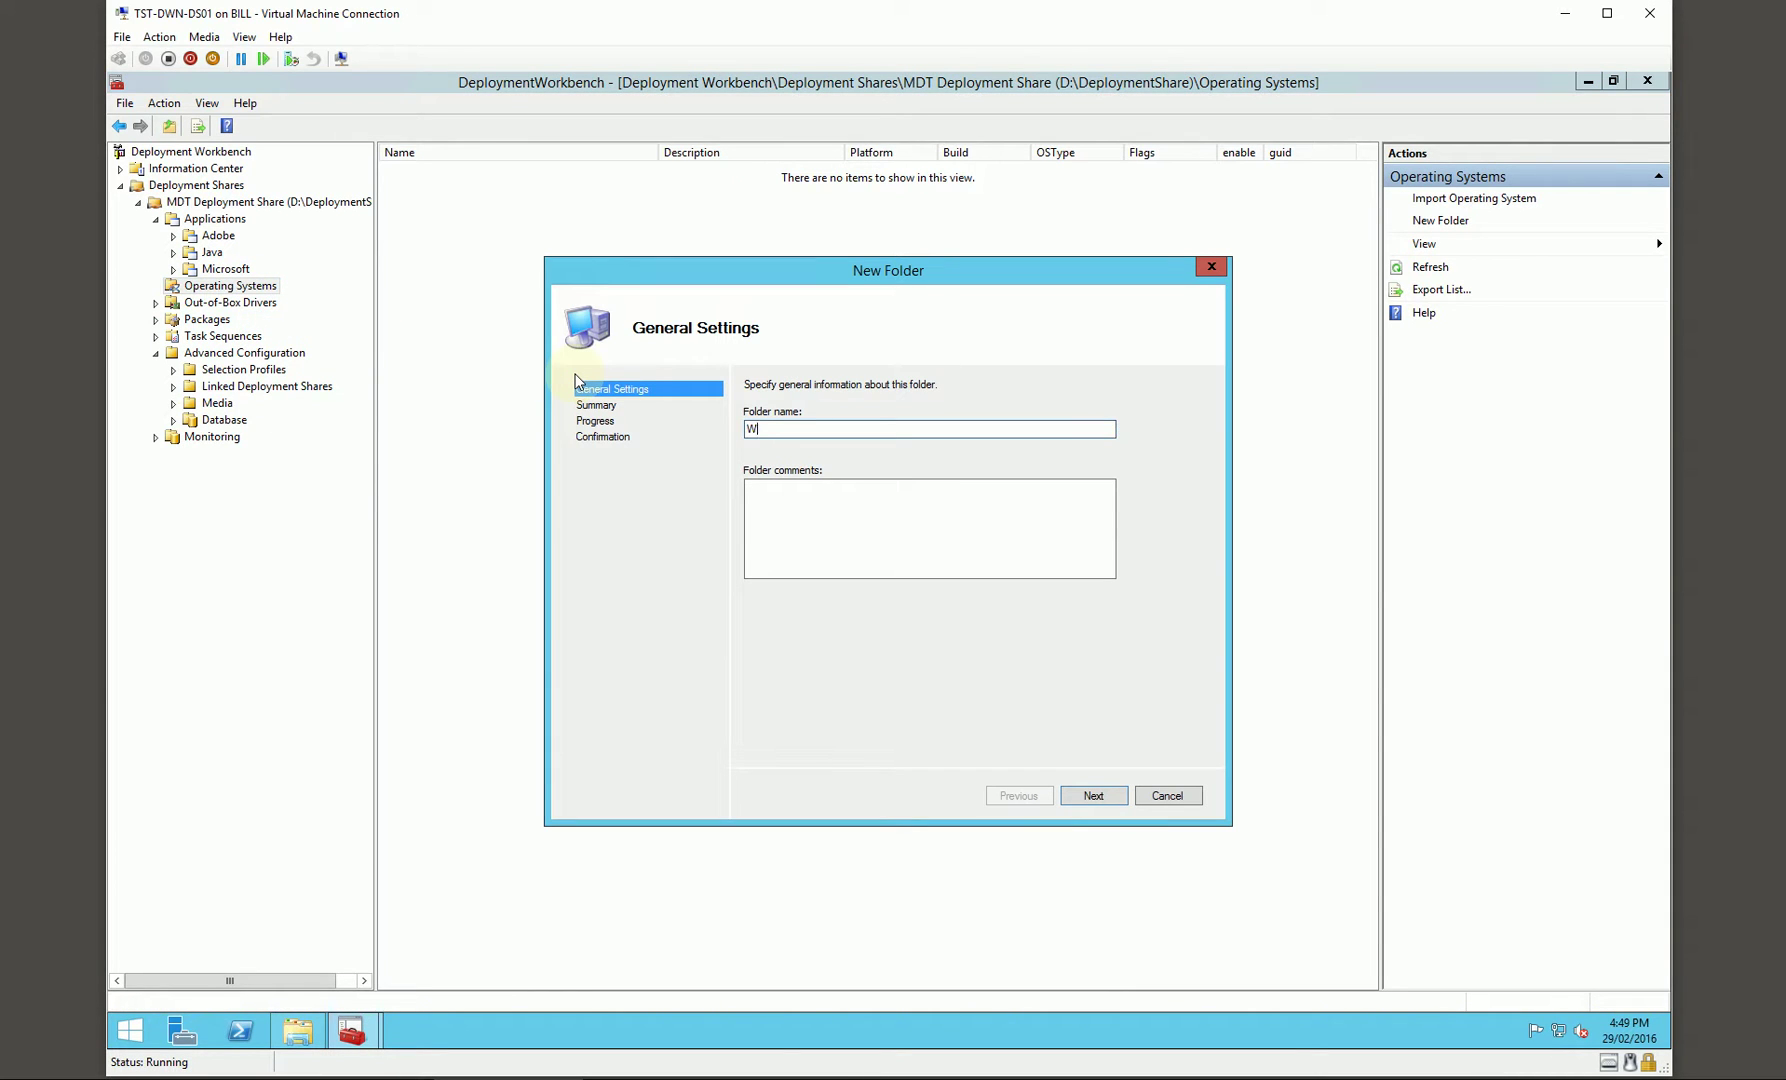
key("Return")
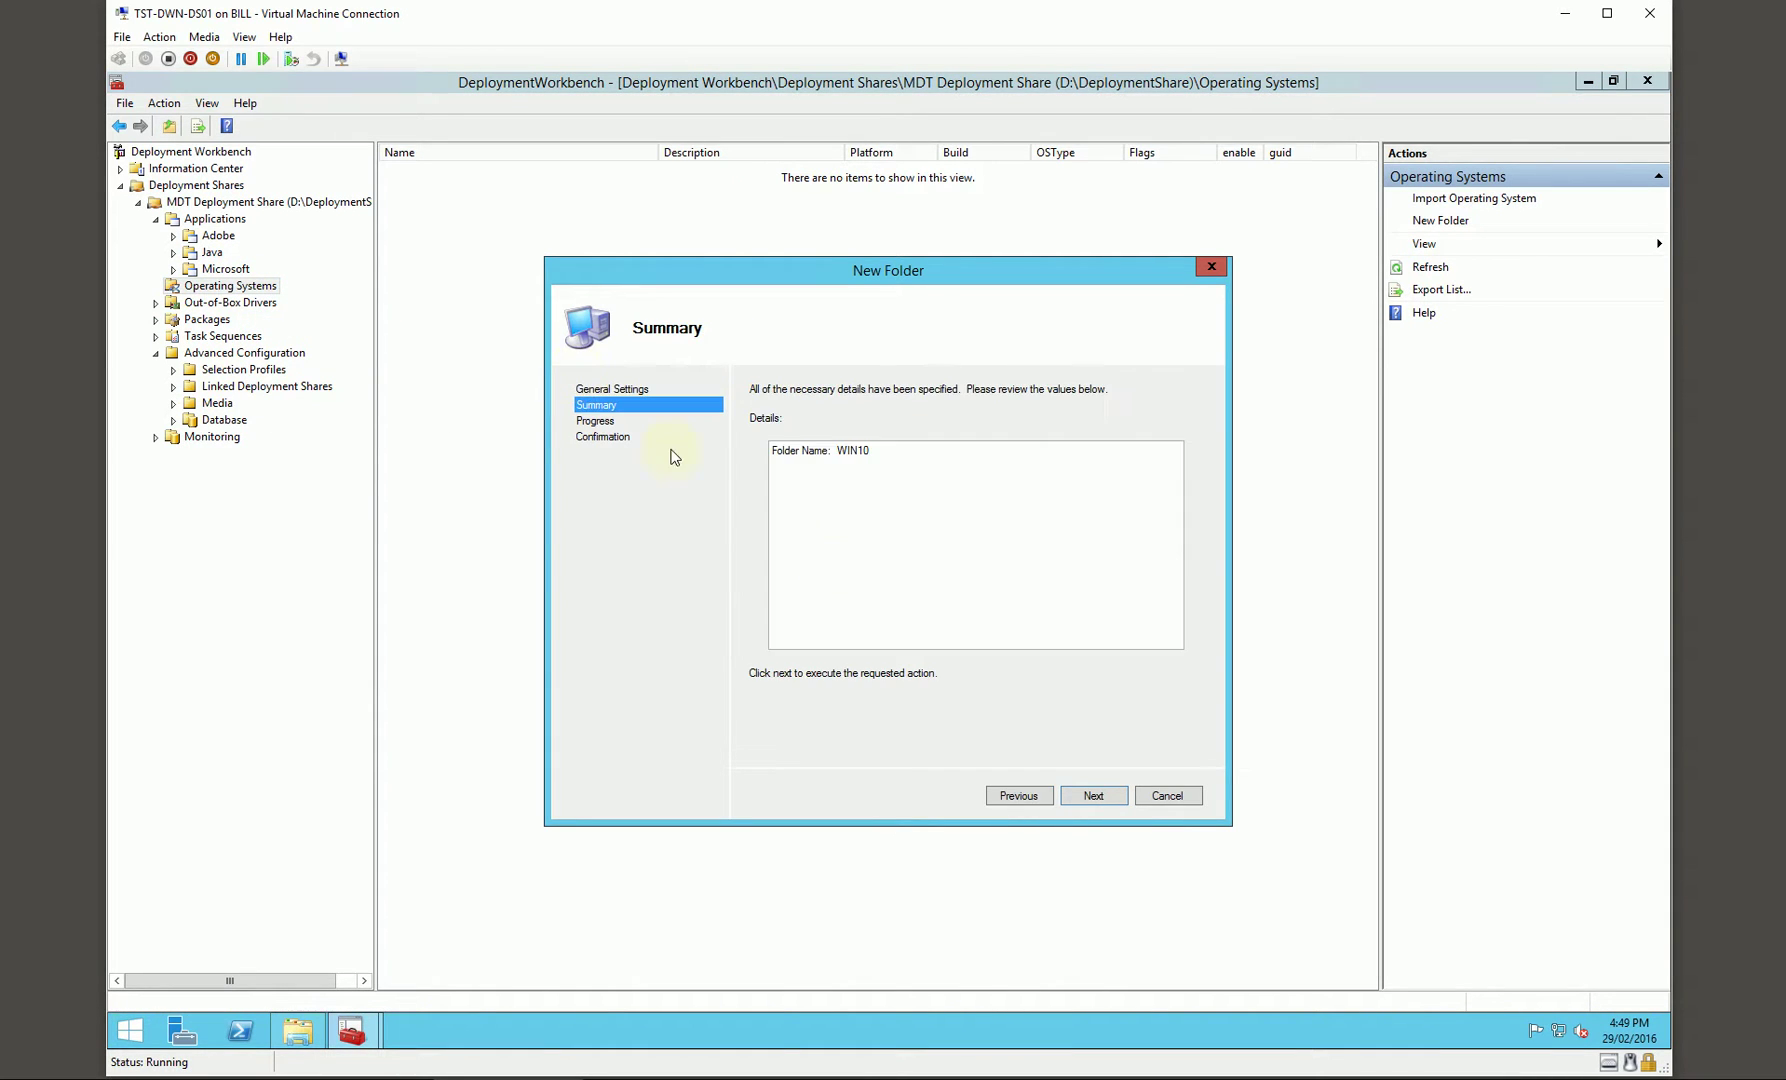
key("Return")
key("Return")
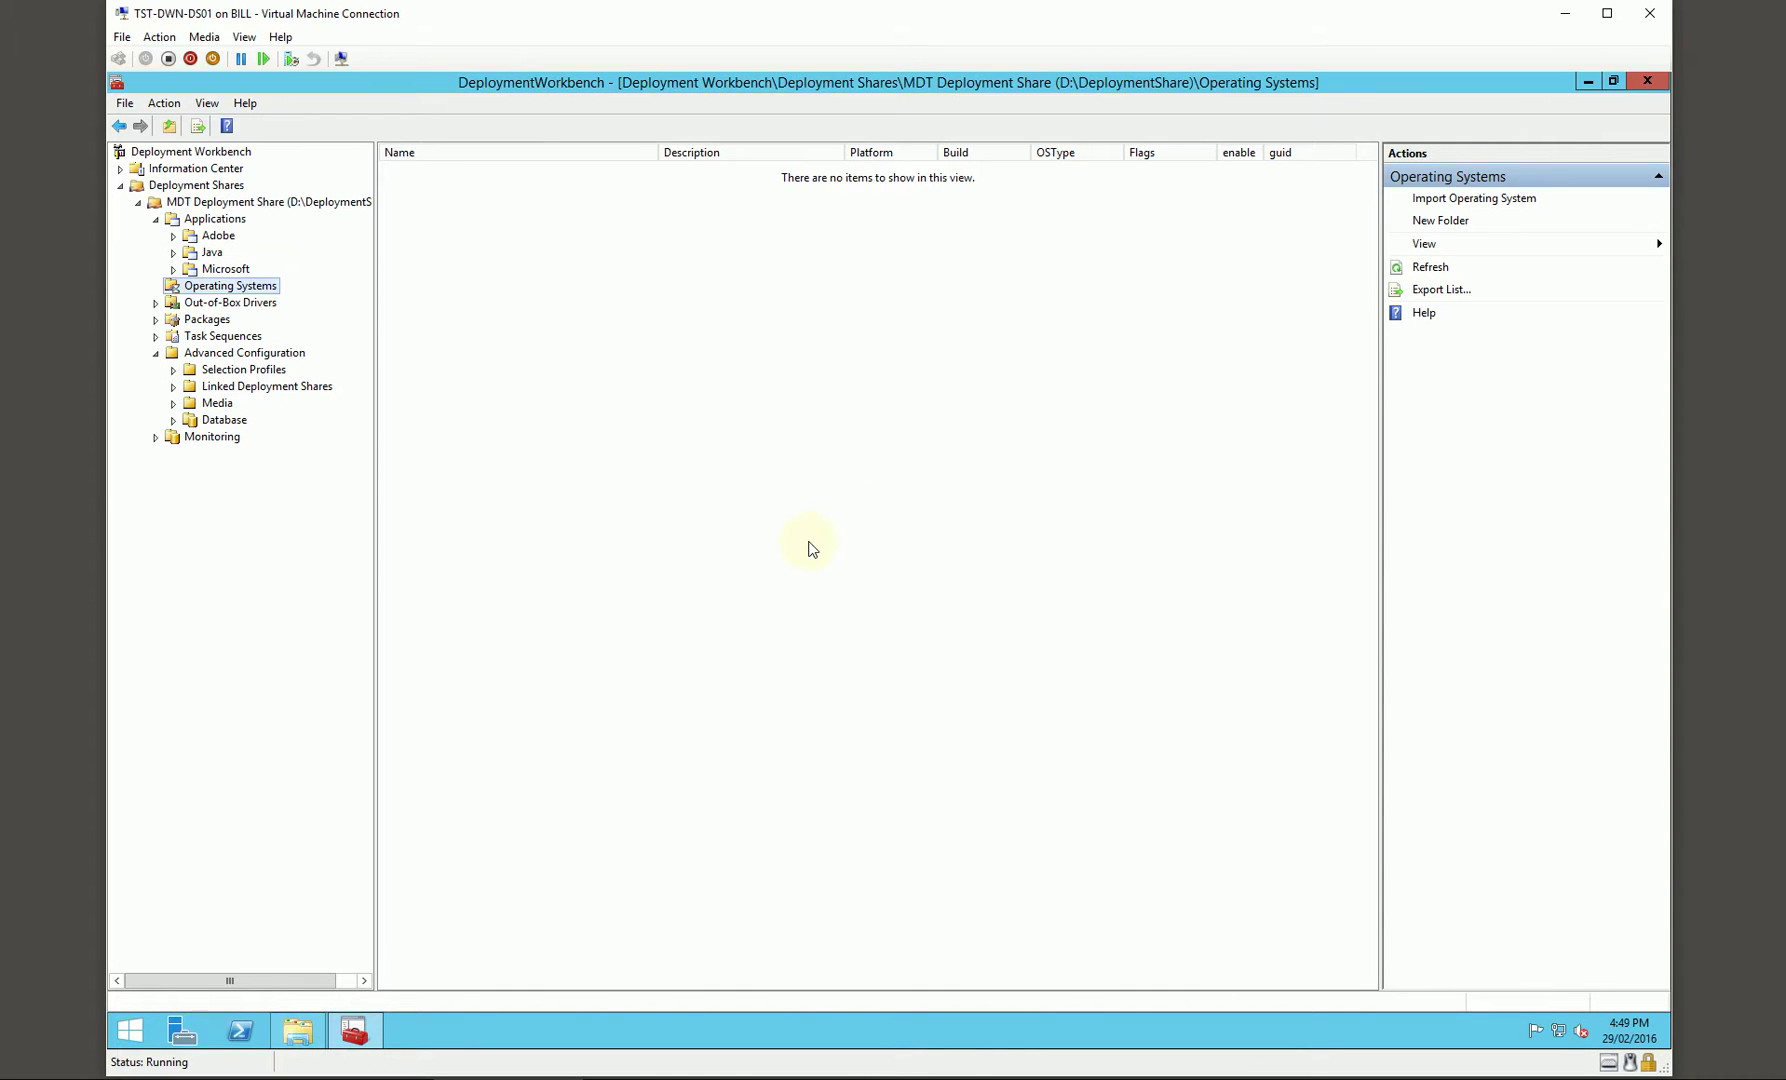
Create a folder named WIN10 under Out-of-Box Drivers in the deployment share.
right_click(214, 321)
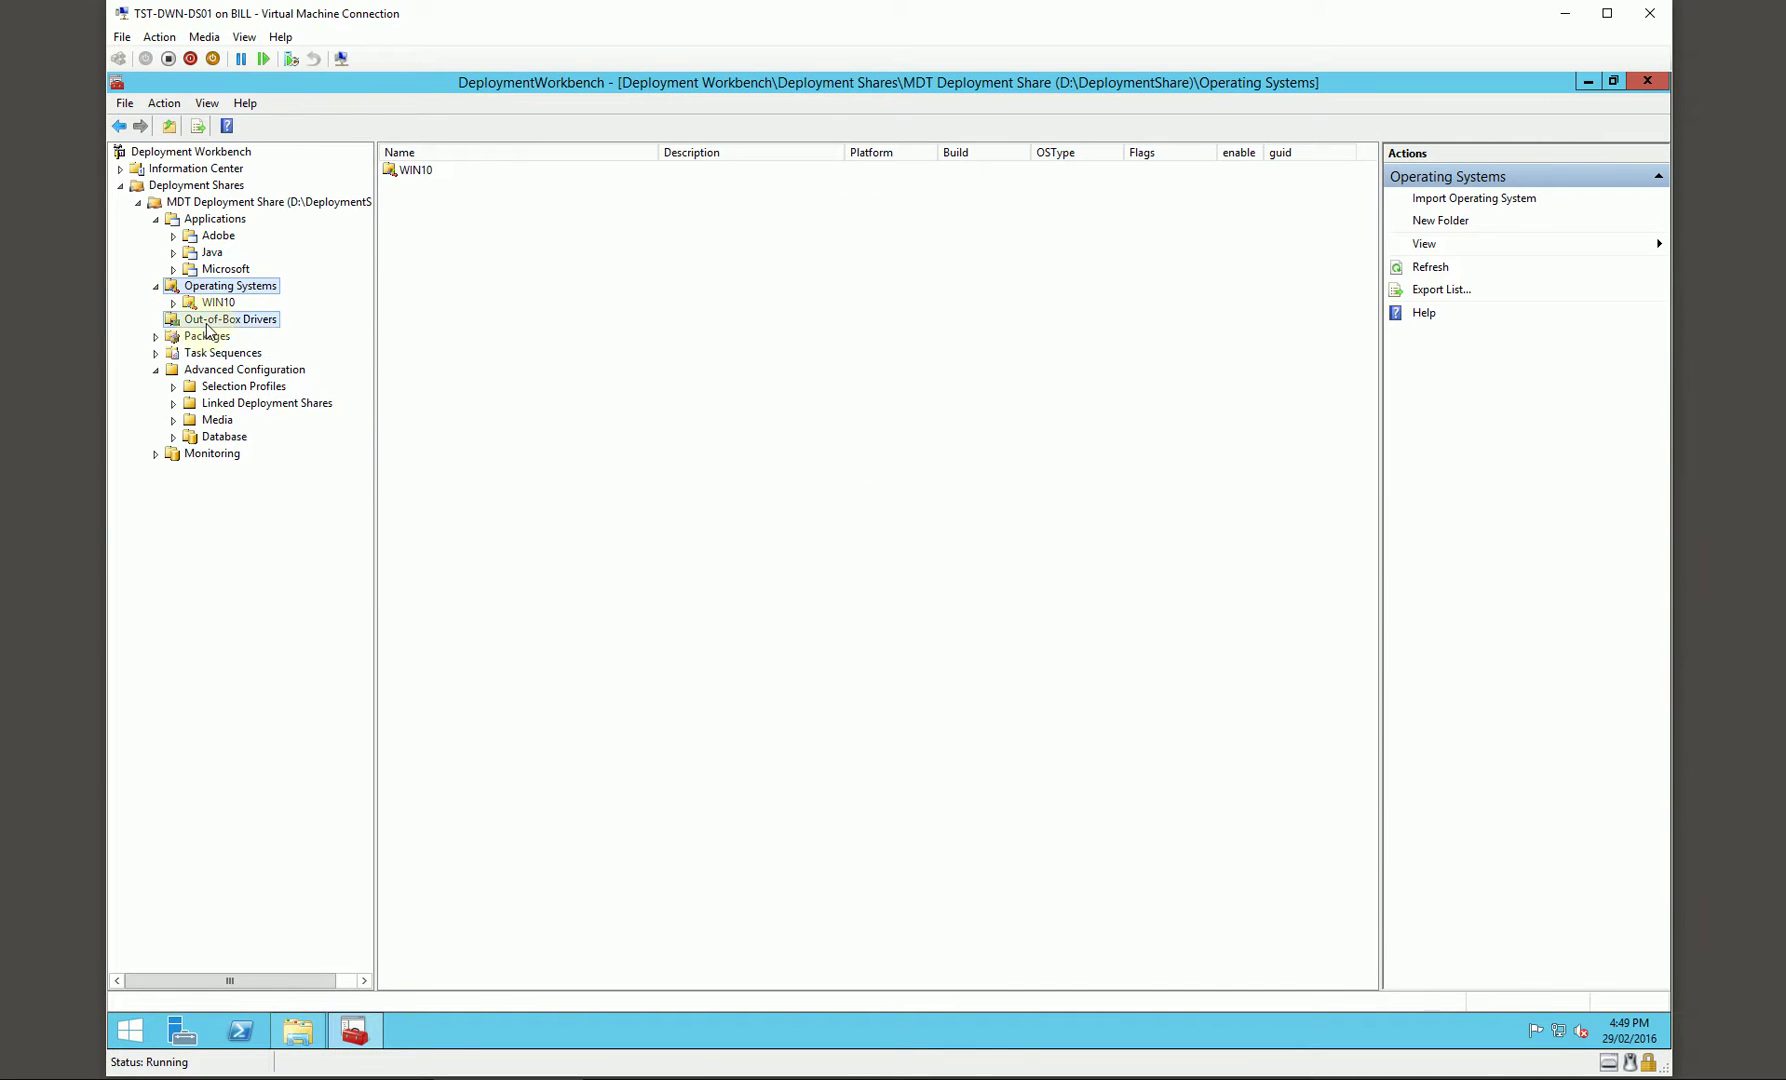
left_click(340, 357)
type("WIN10")
key("Return")
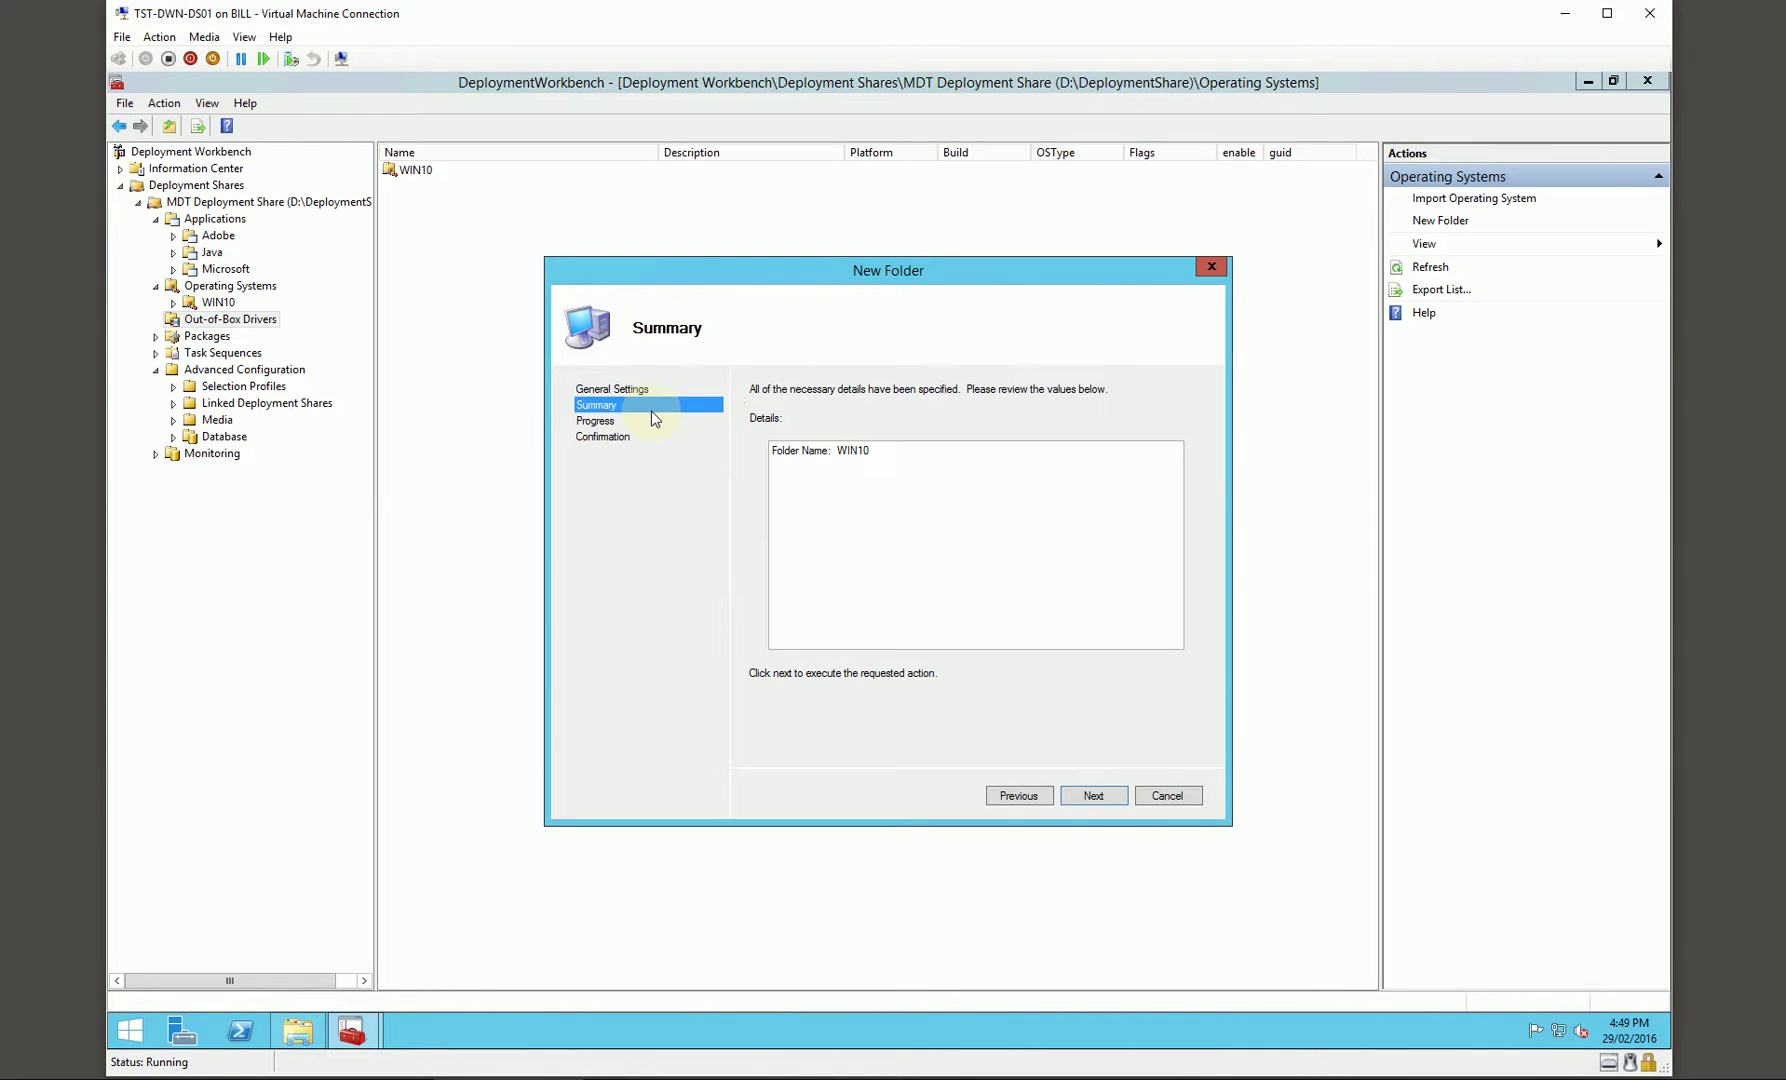
key("Return")
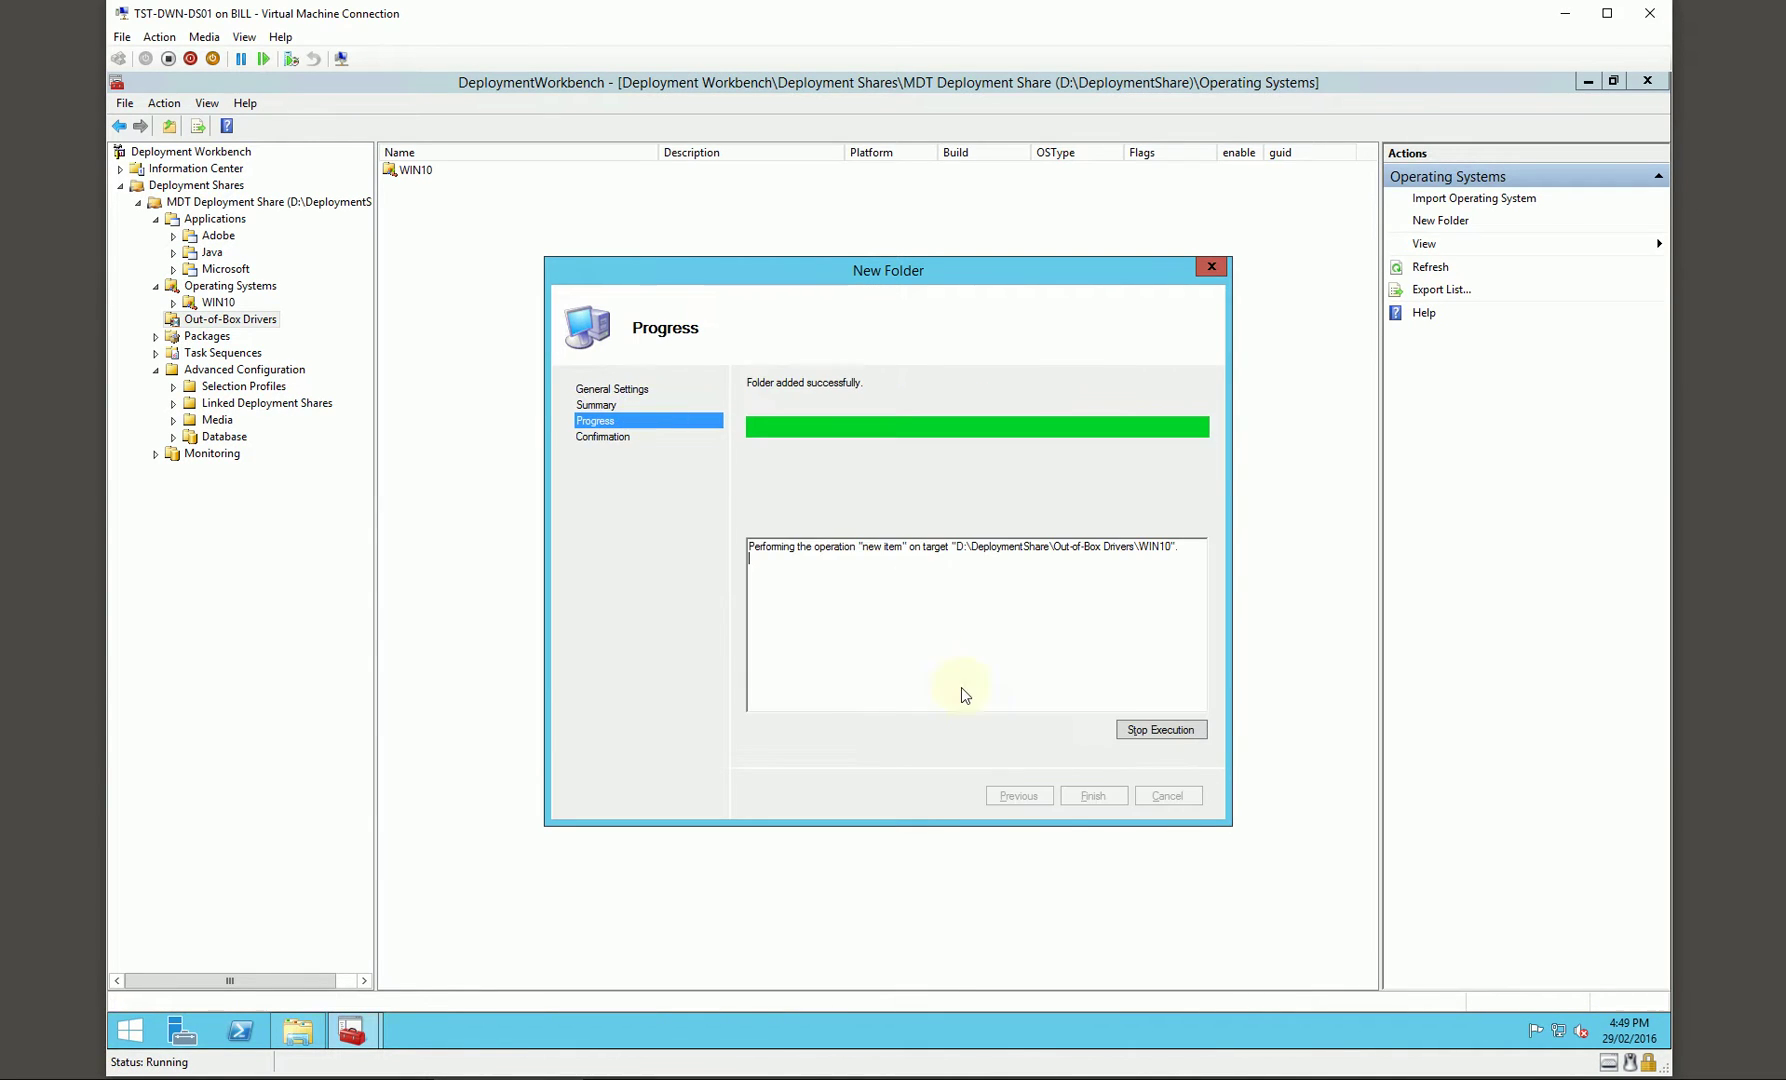
left_click(1090, 795)
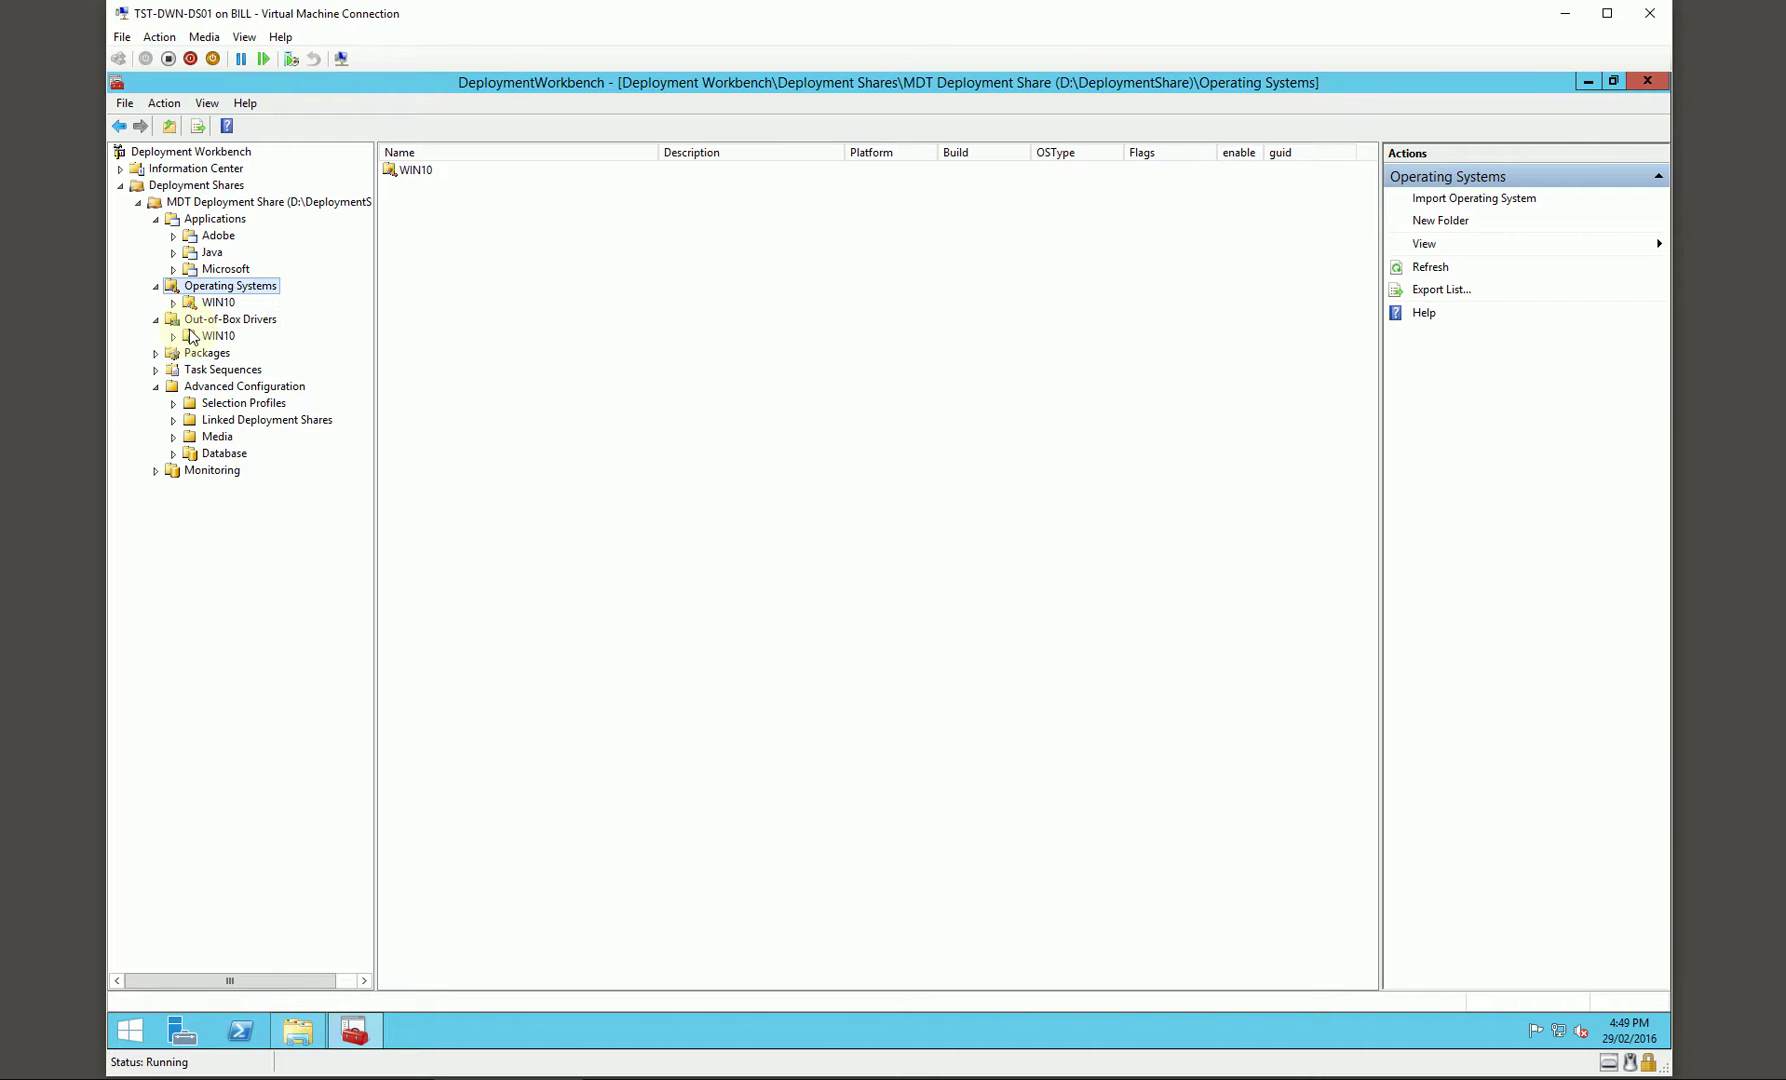
Create a folder named Boot Drivers under Out-of-Box Drivers, alongside WIN10.
right_click(215, 319)
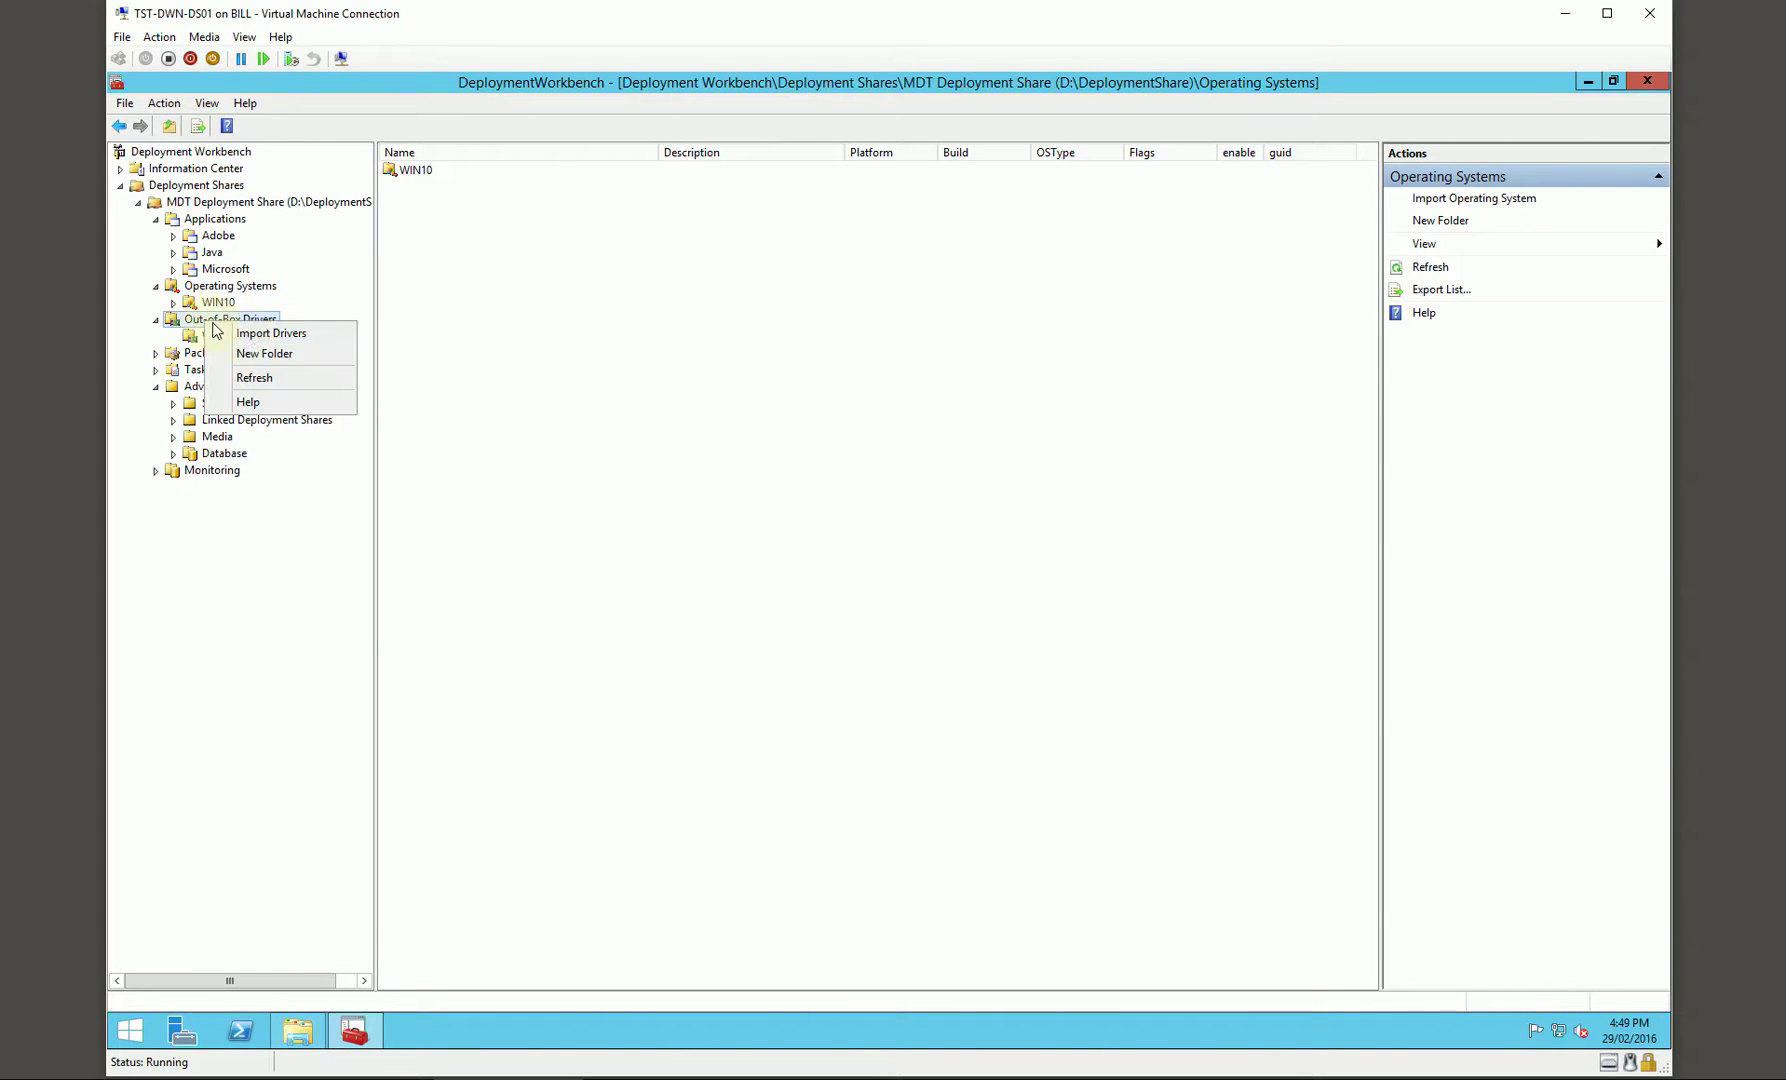
left_click(250, 350)
type("Boot Drivers")
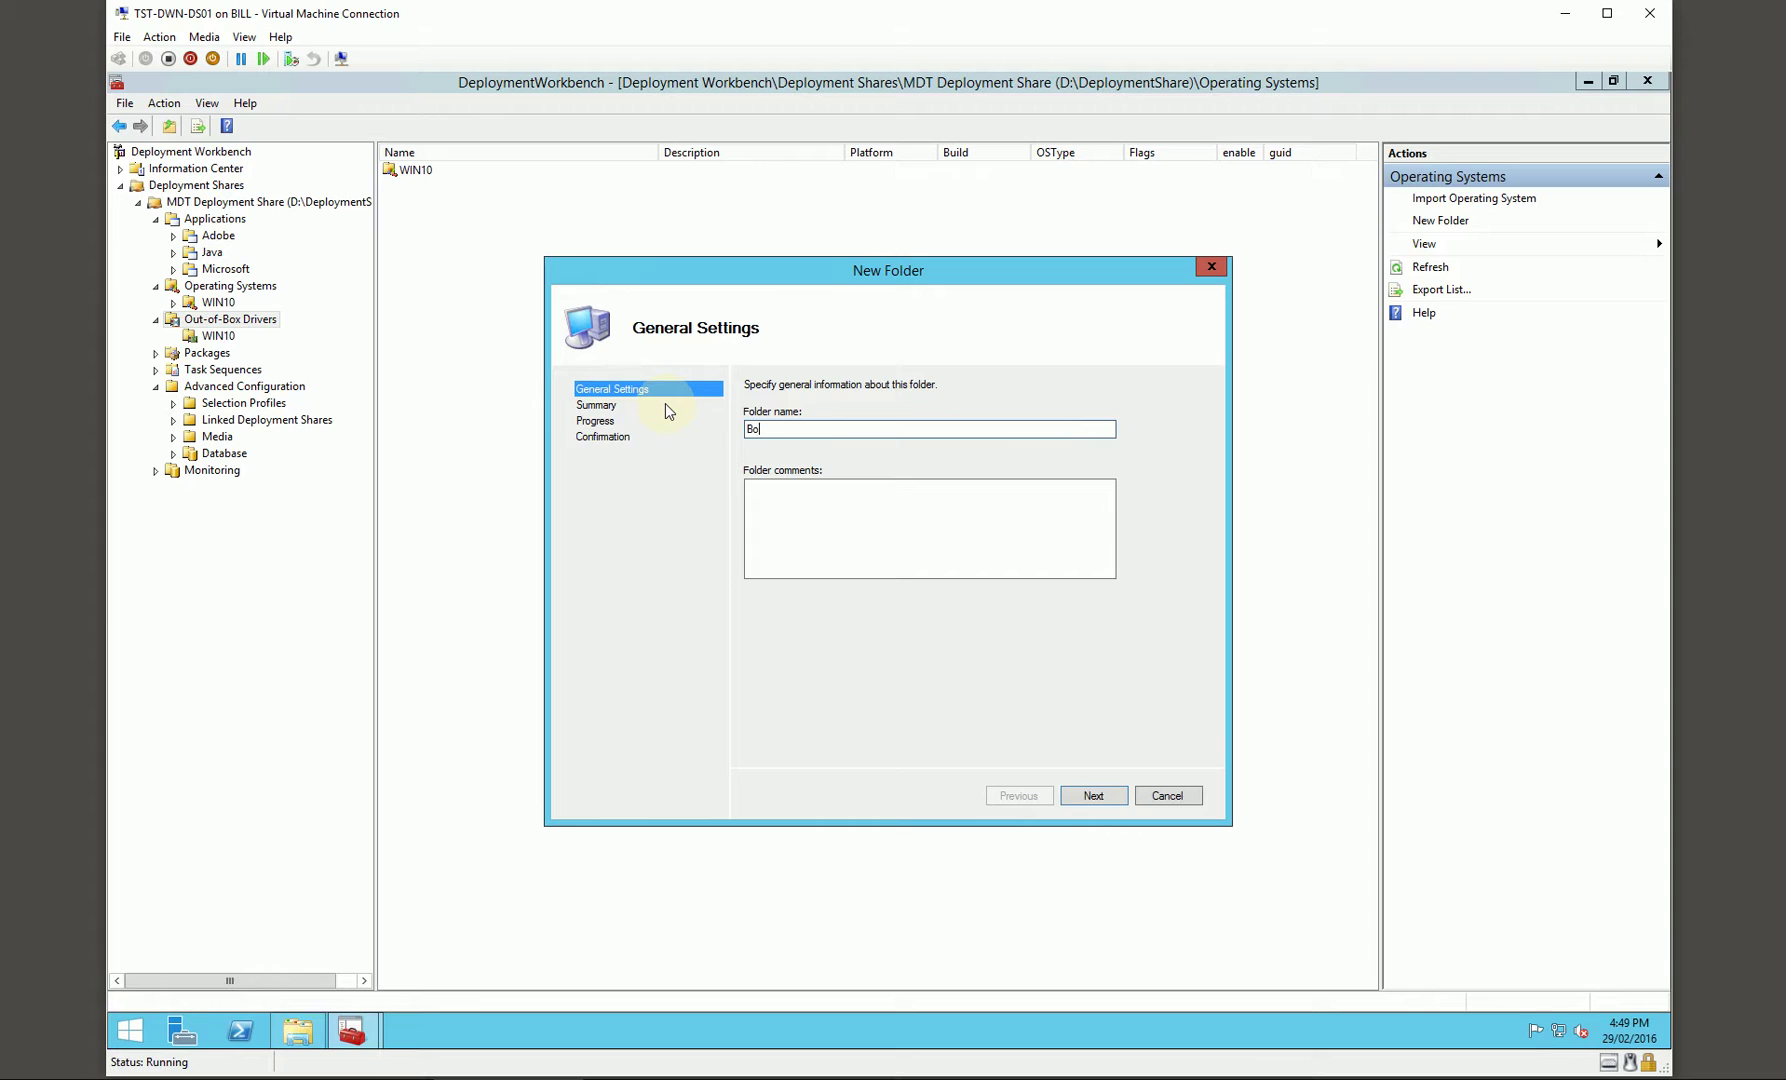
key("Return")
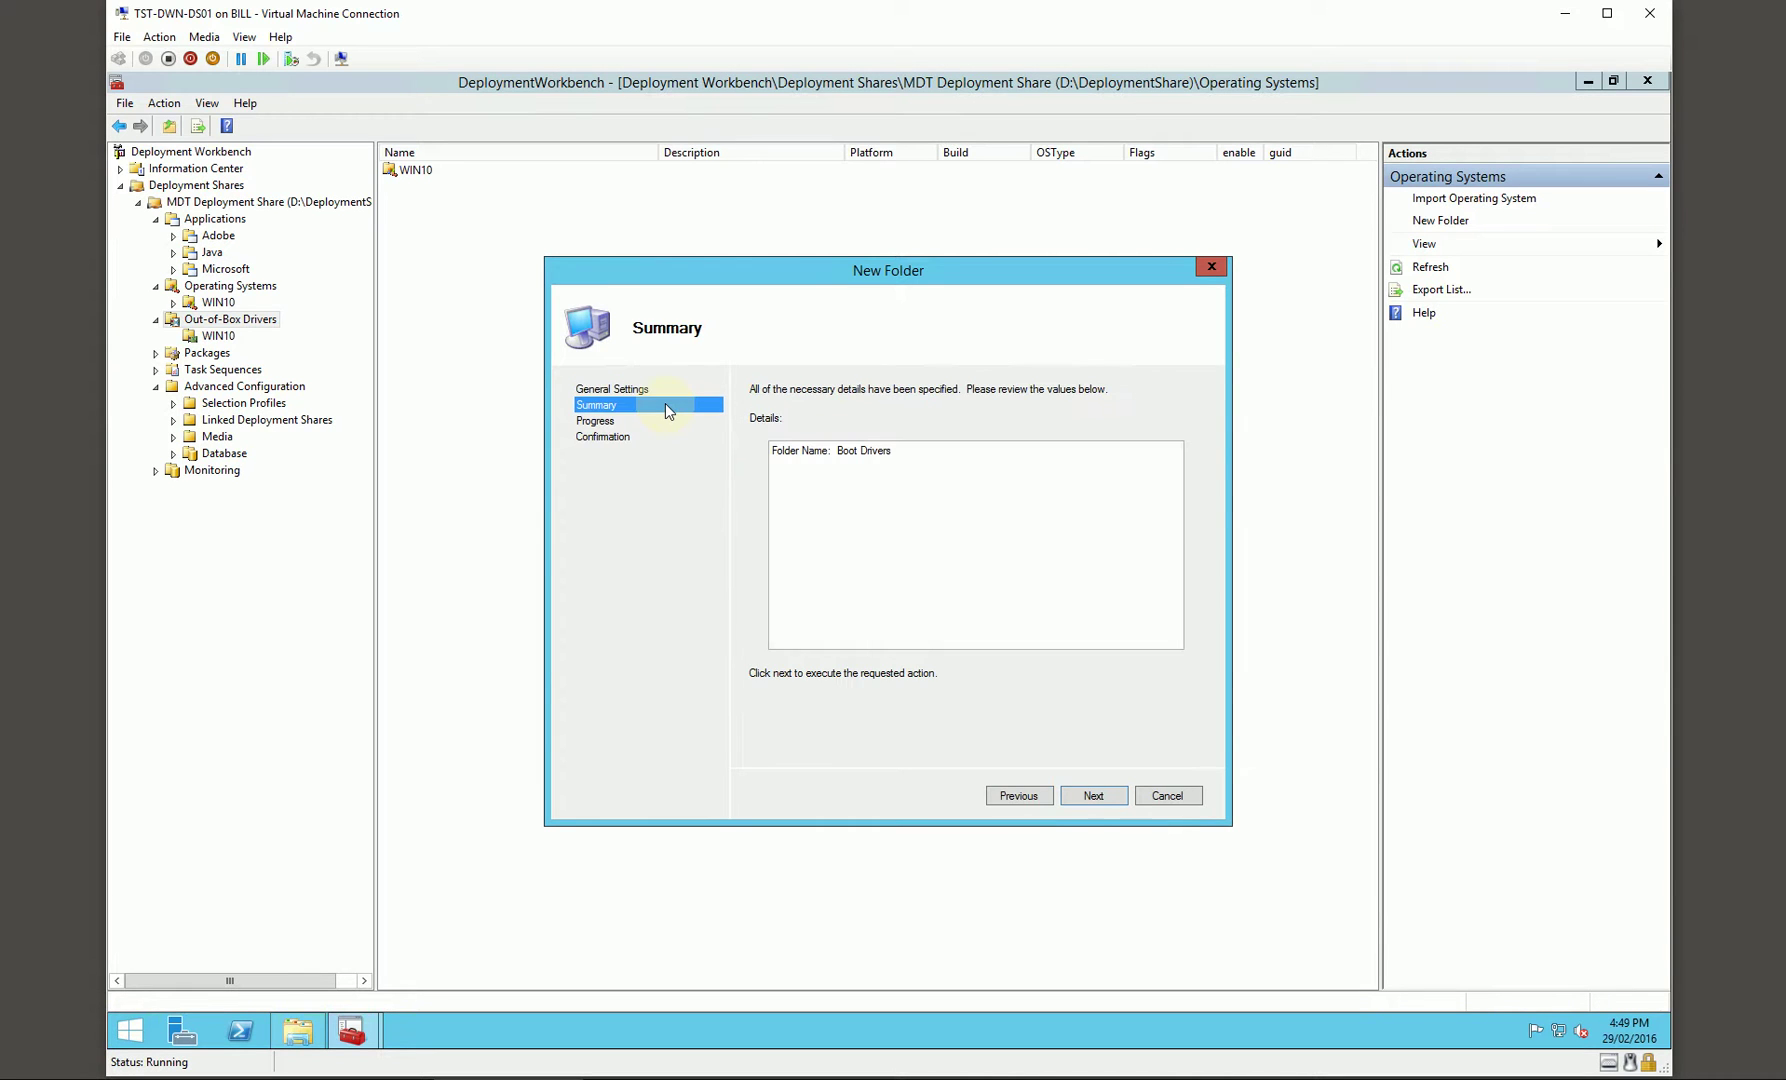
key("Return")
left_click(1090, 795)
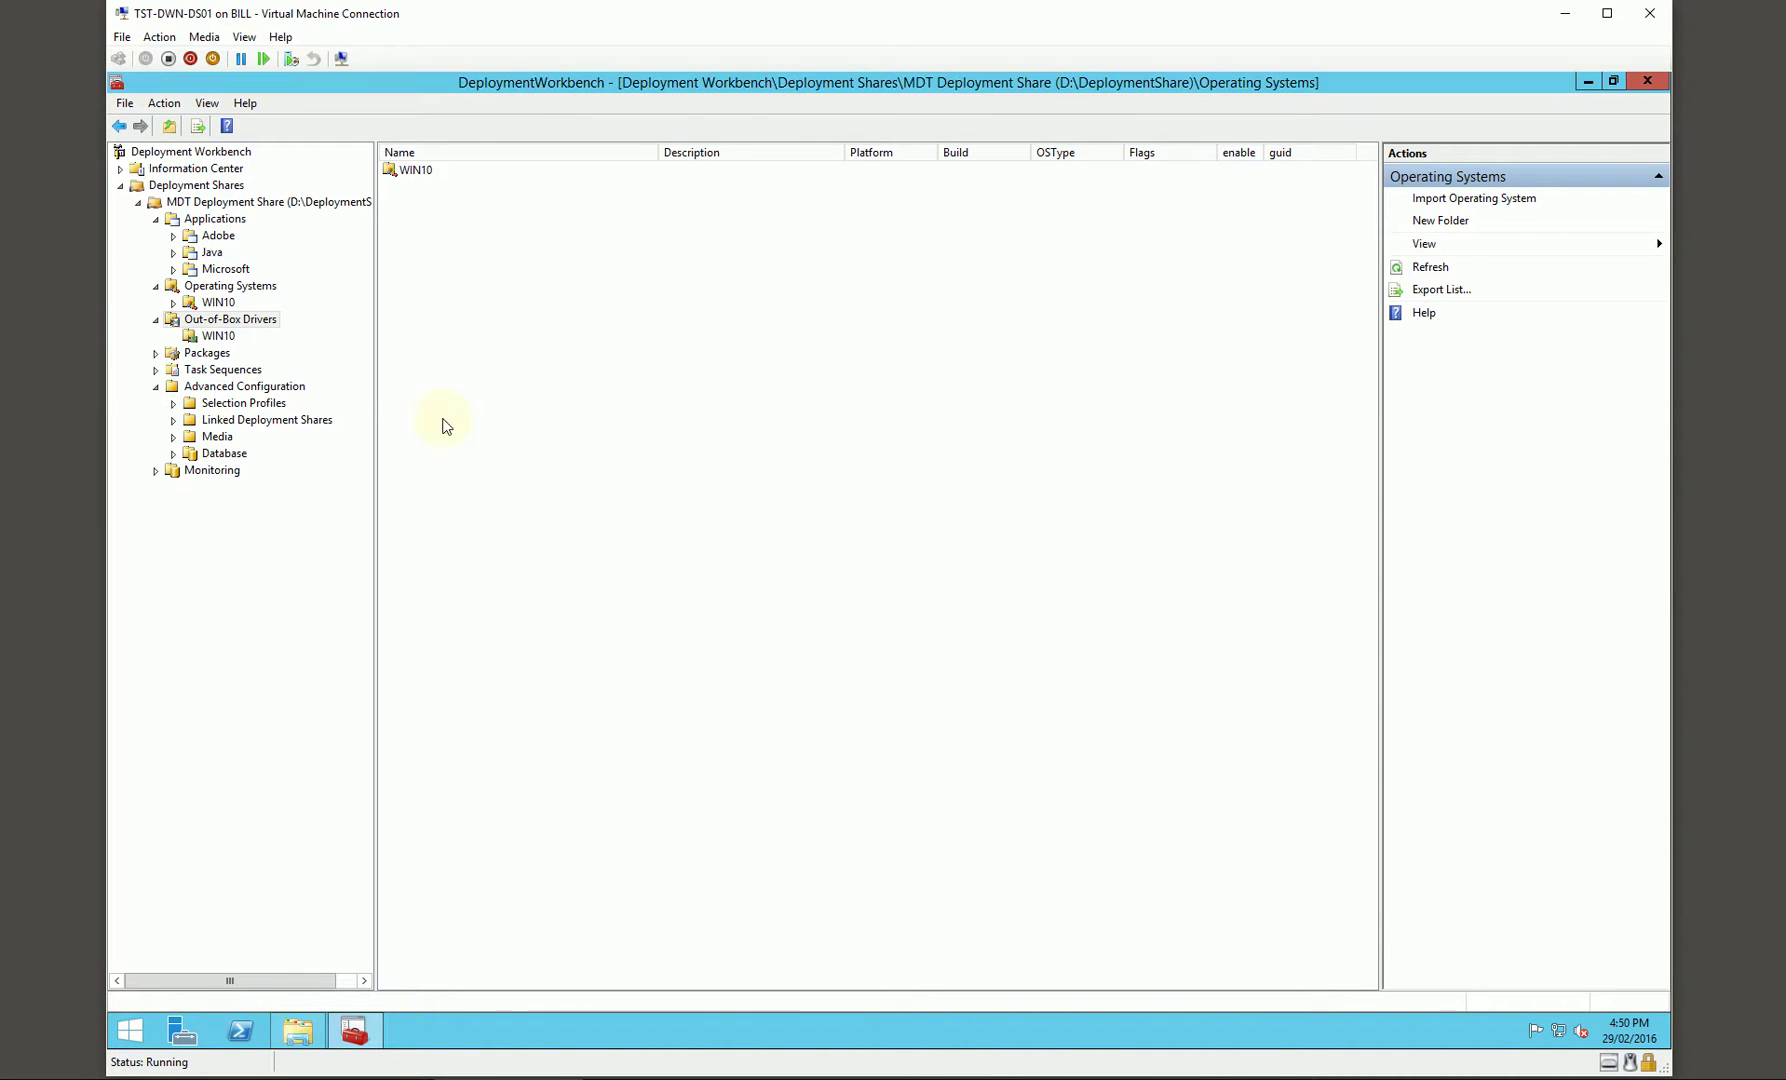
Create a folder named Dell Inc. inside the WIN10 folder under Out-of-Box Drivers.
left_click(224, 341)
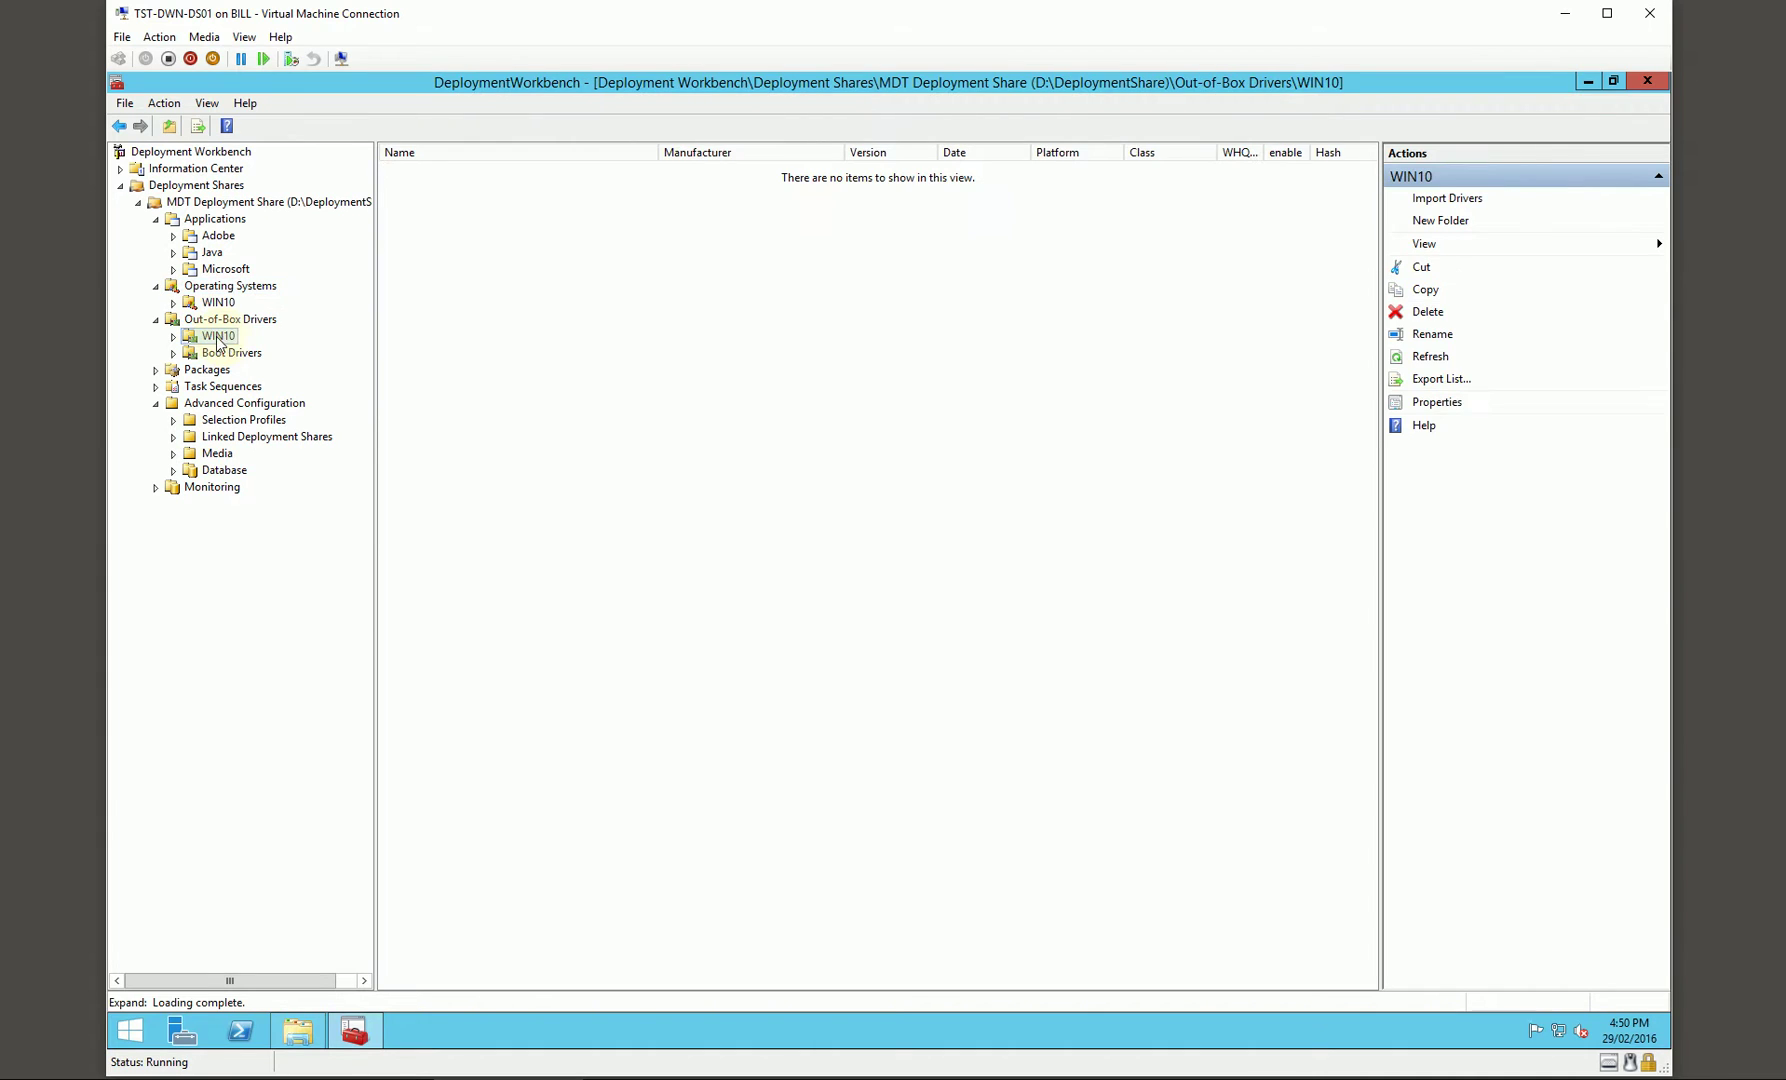
right_click(210, 340)
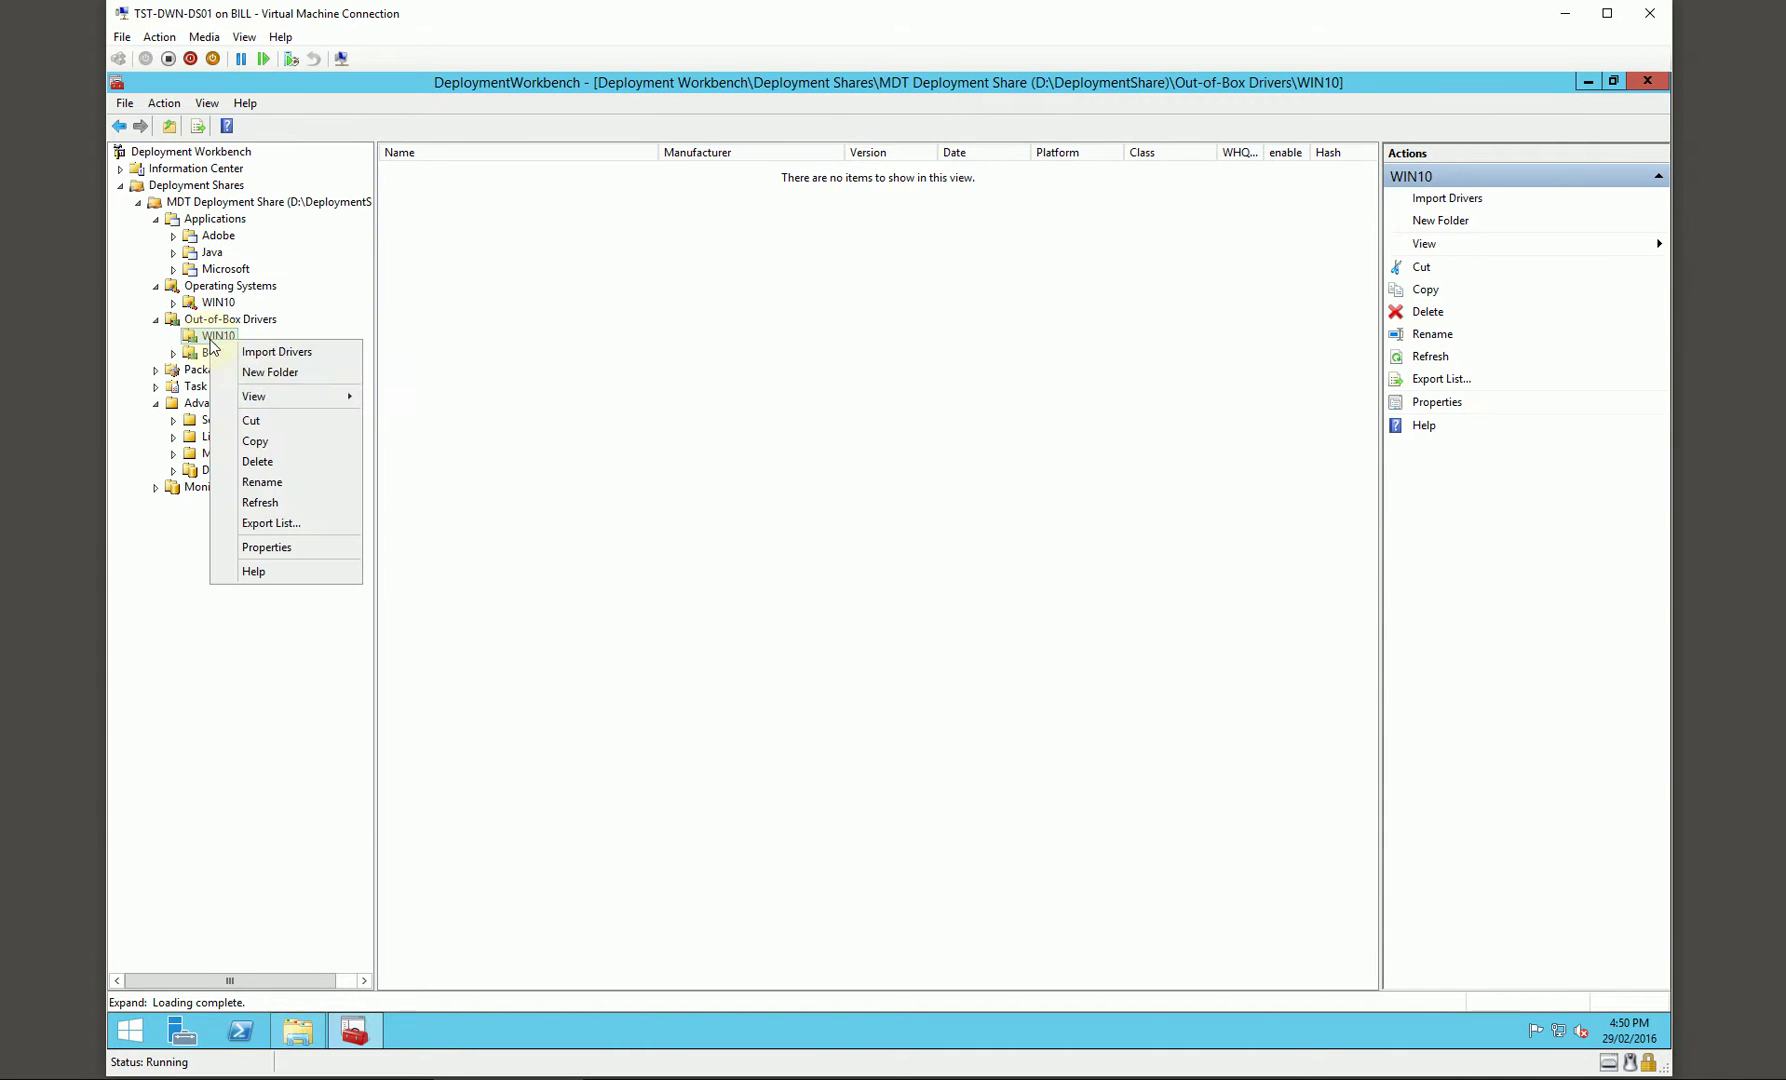
left_click(280, 372)
type("Dell")
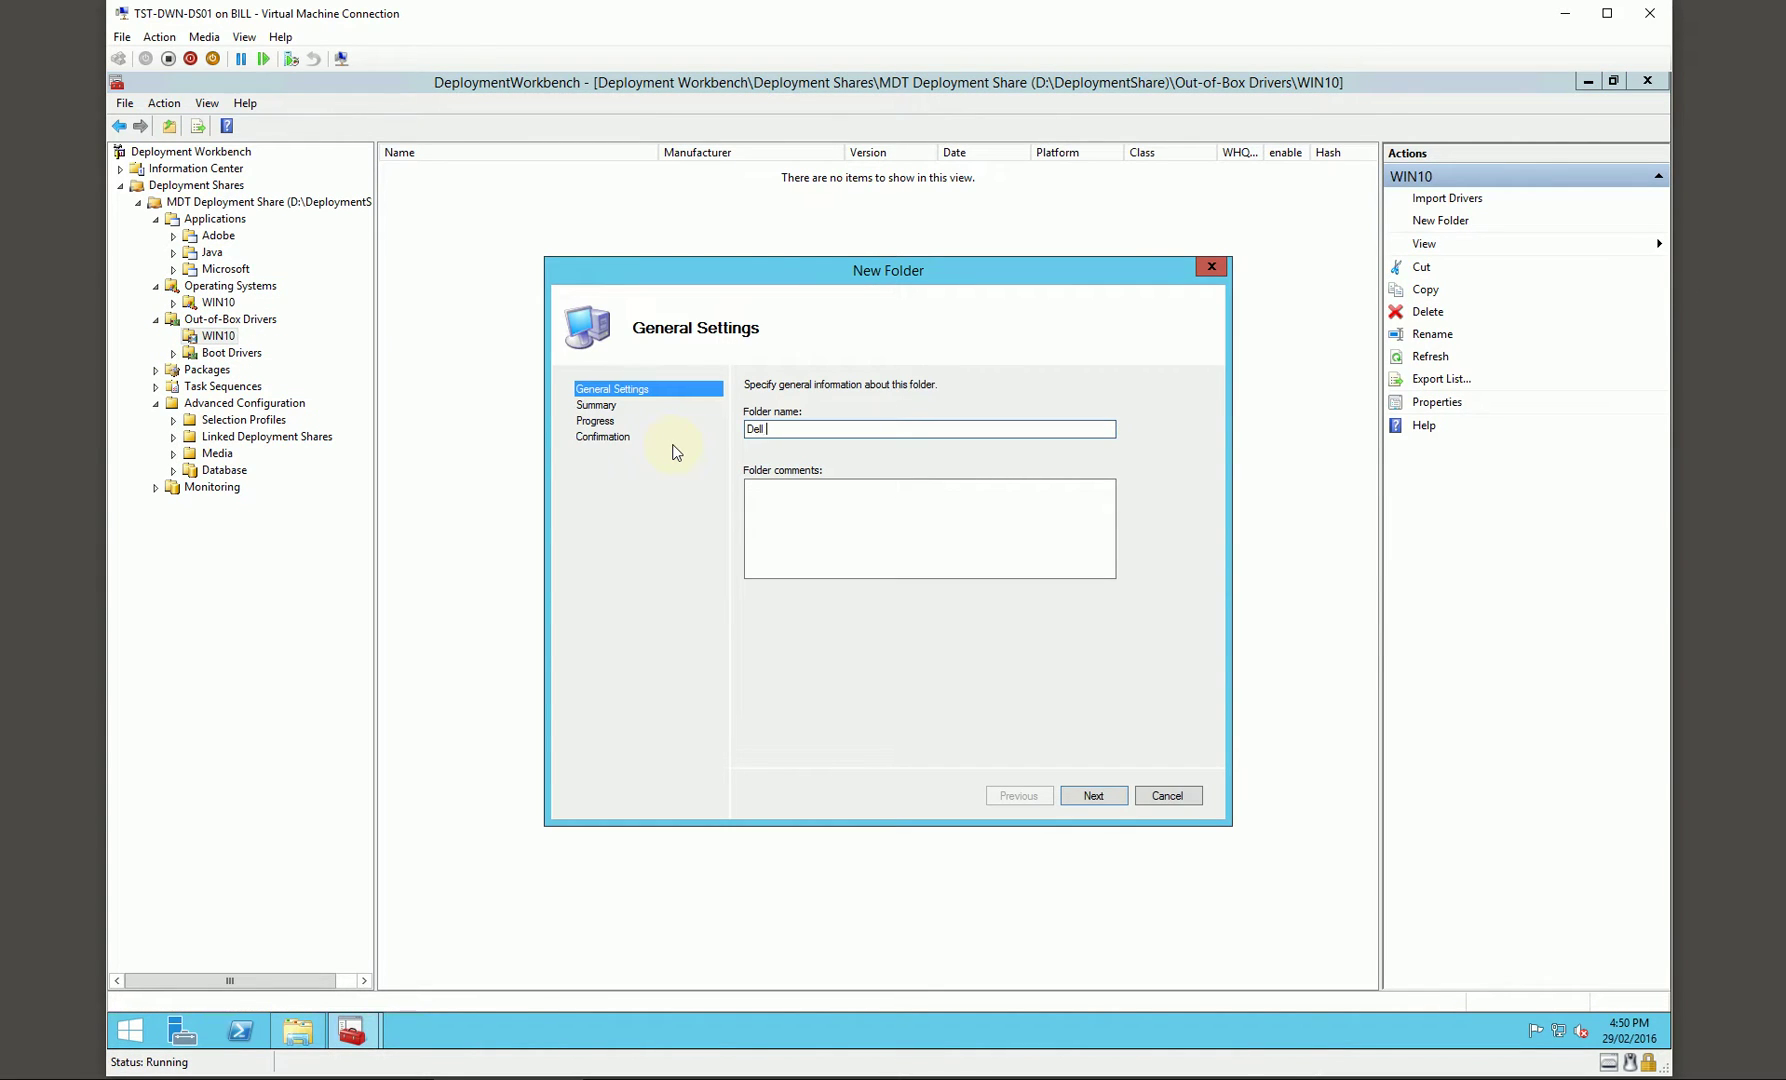
type(" Inc.")
key("Return")
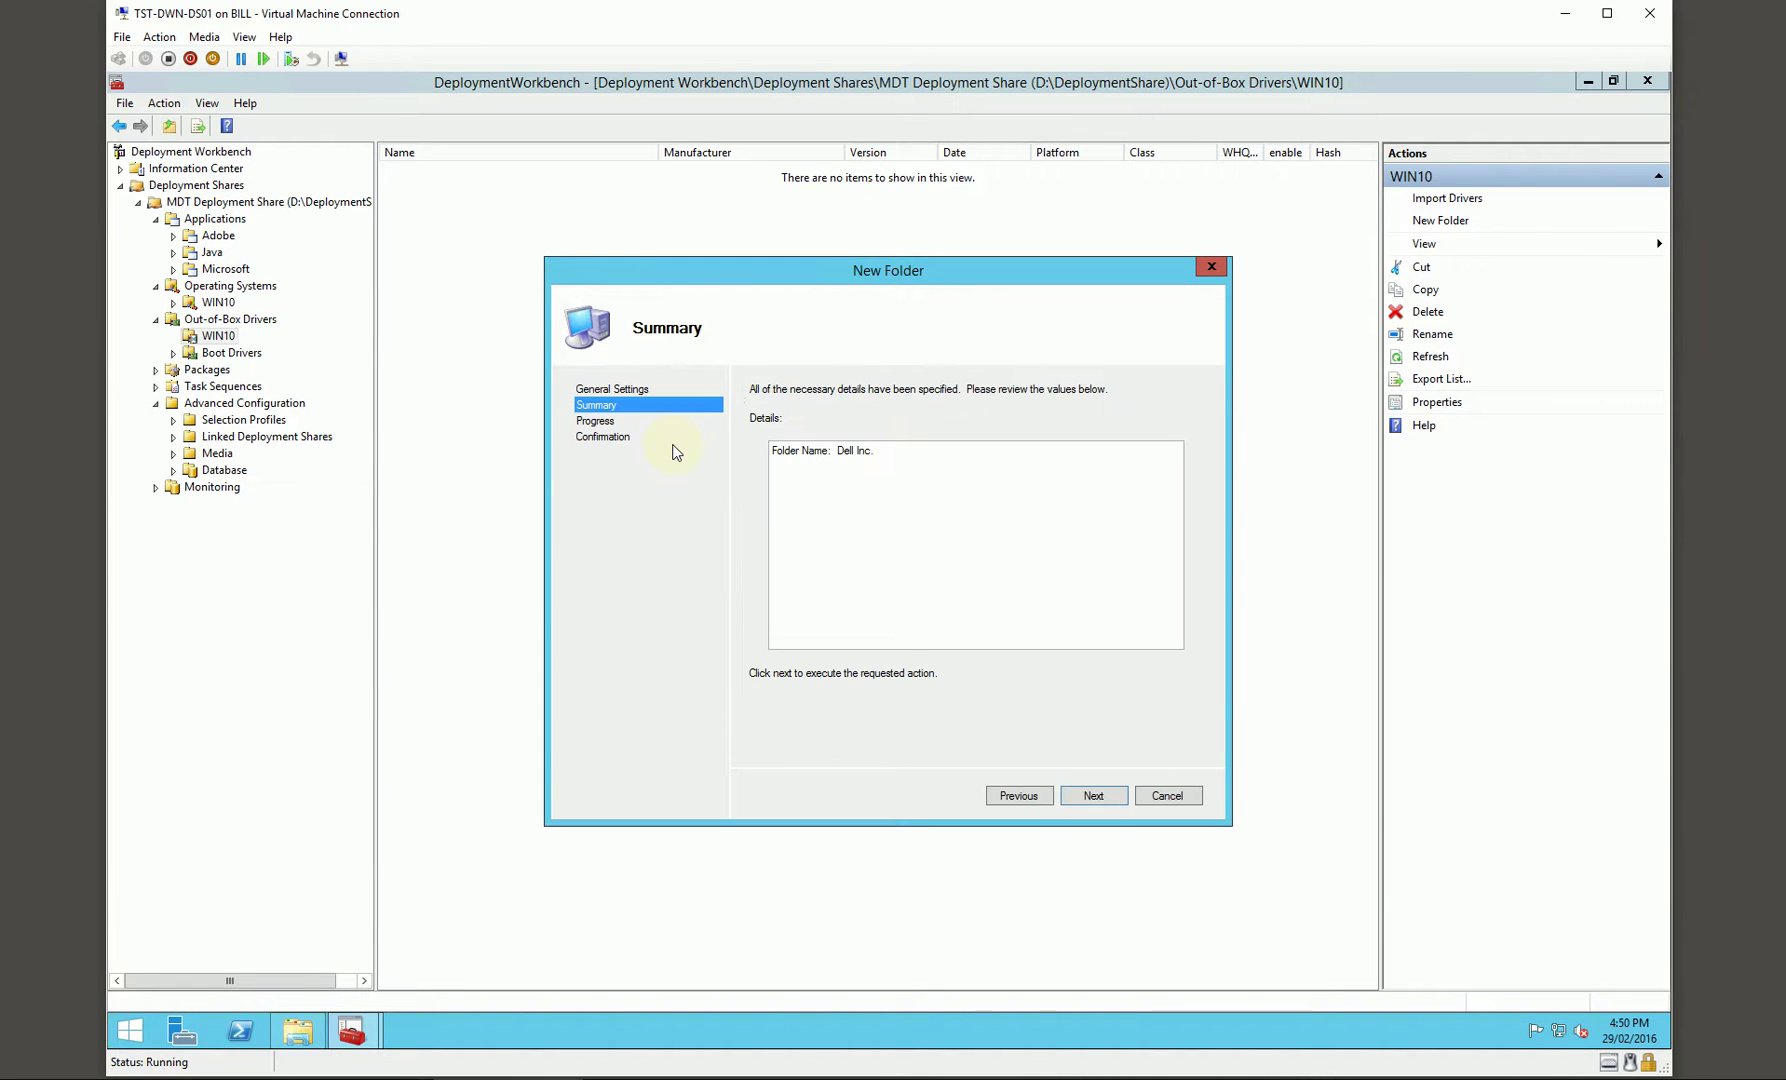
left_click(1094, 796)
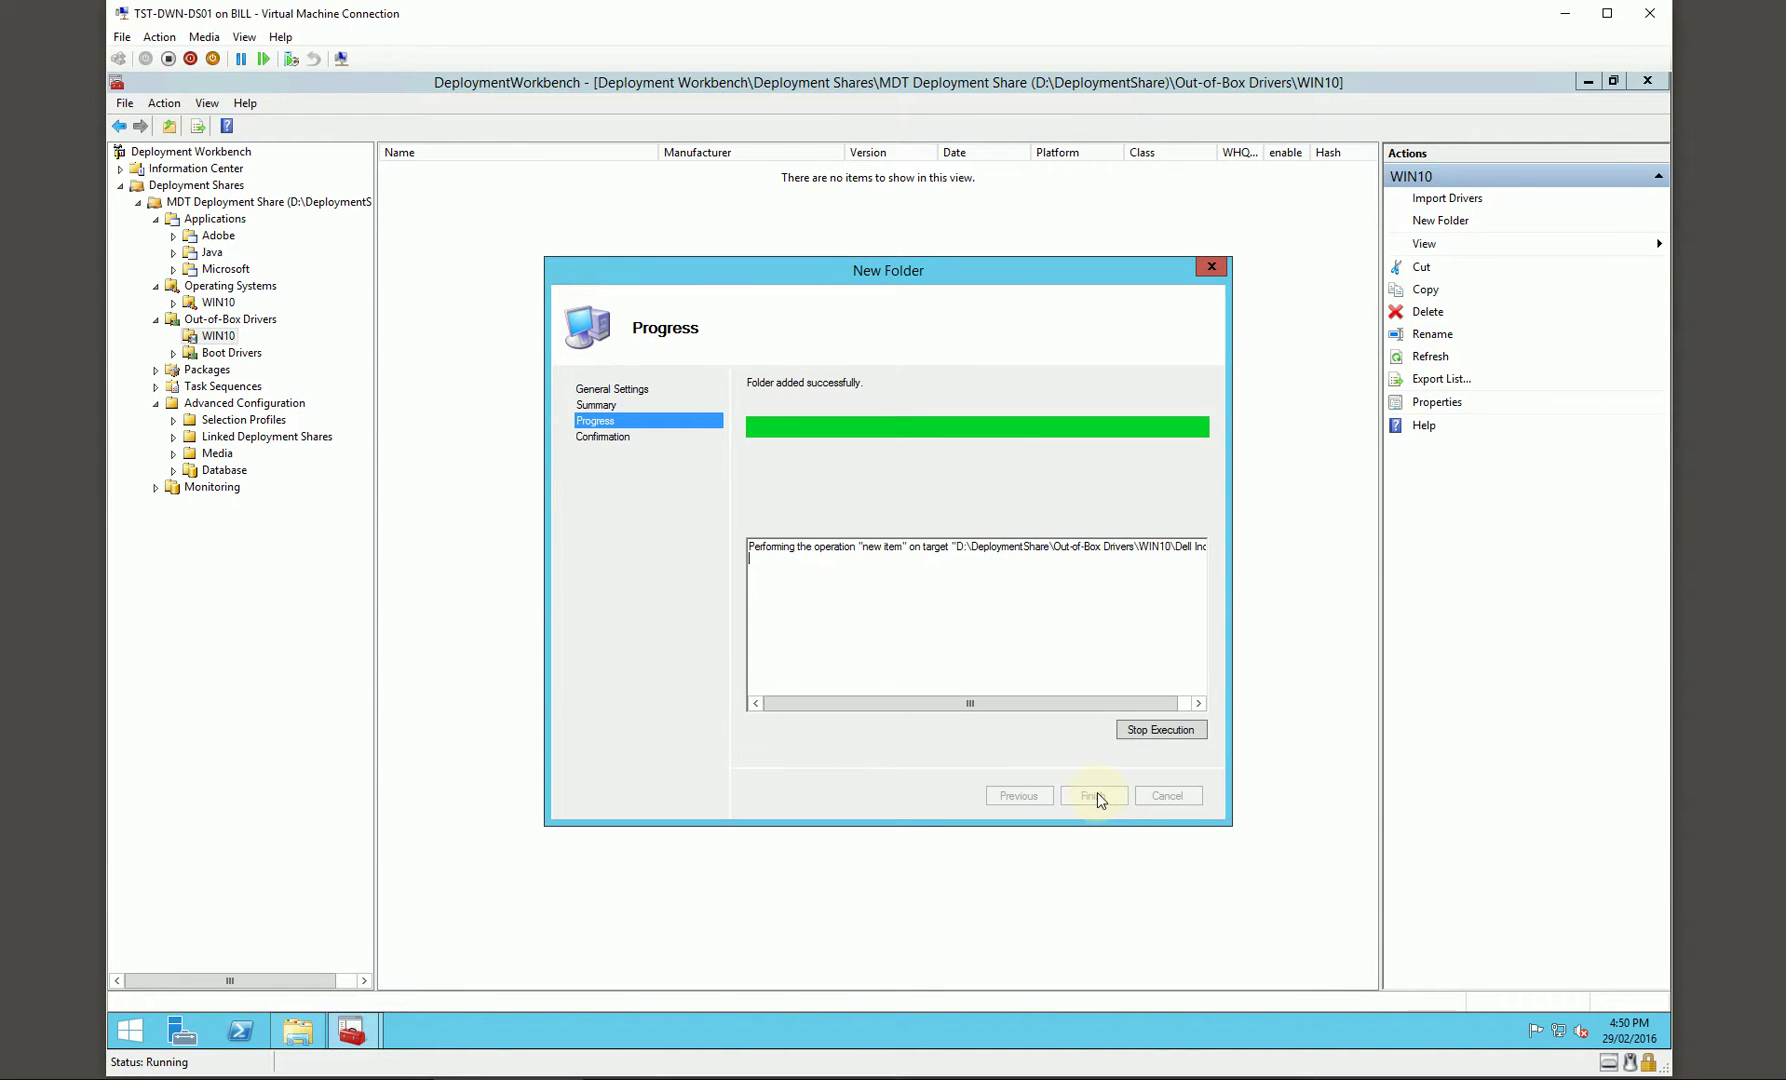
left_click(1095, 792)
Create a folder named Lenovo inside the WIN10 folder under Out-of-Box Drivers.
double_click(229, 338)
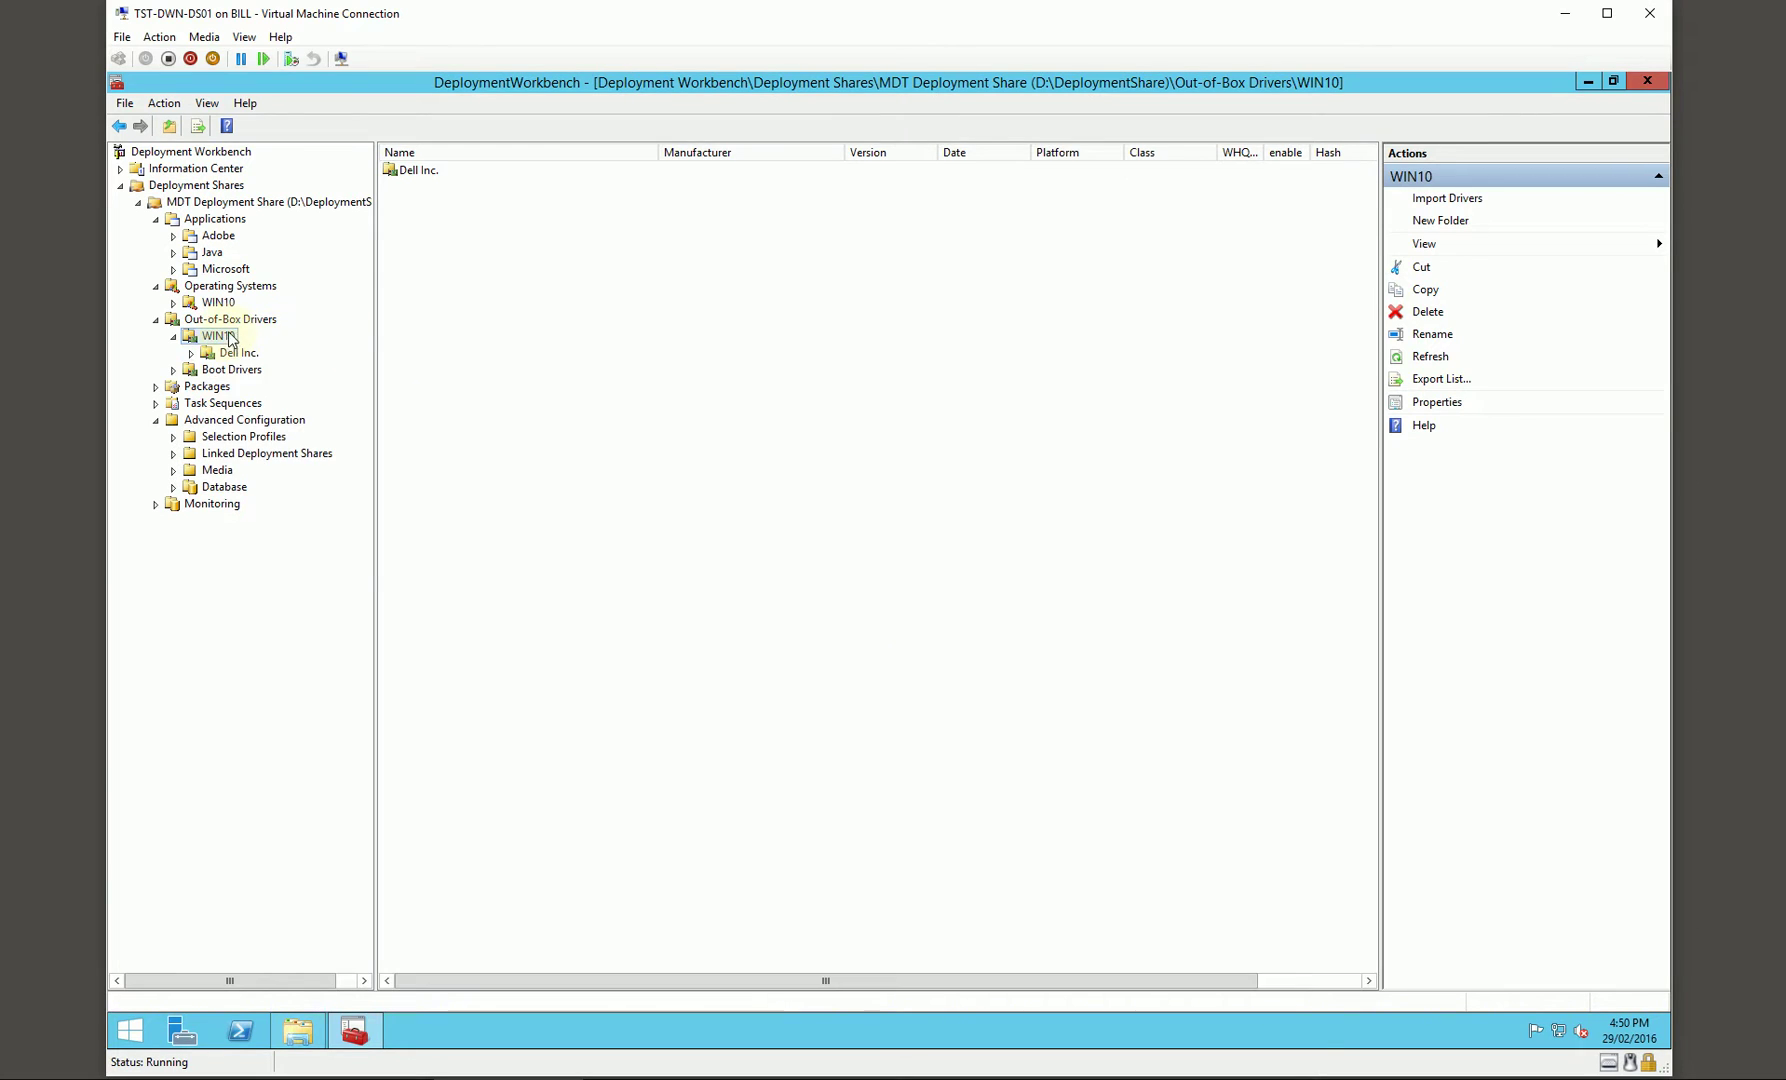
right_click(226, 338)
left_click(330, 370)
type("Lenovo")
key("Return")
key("Return")
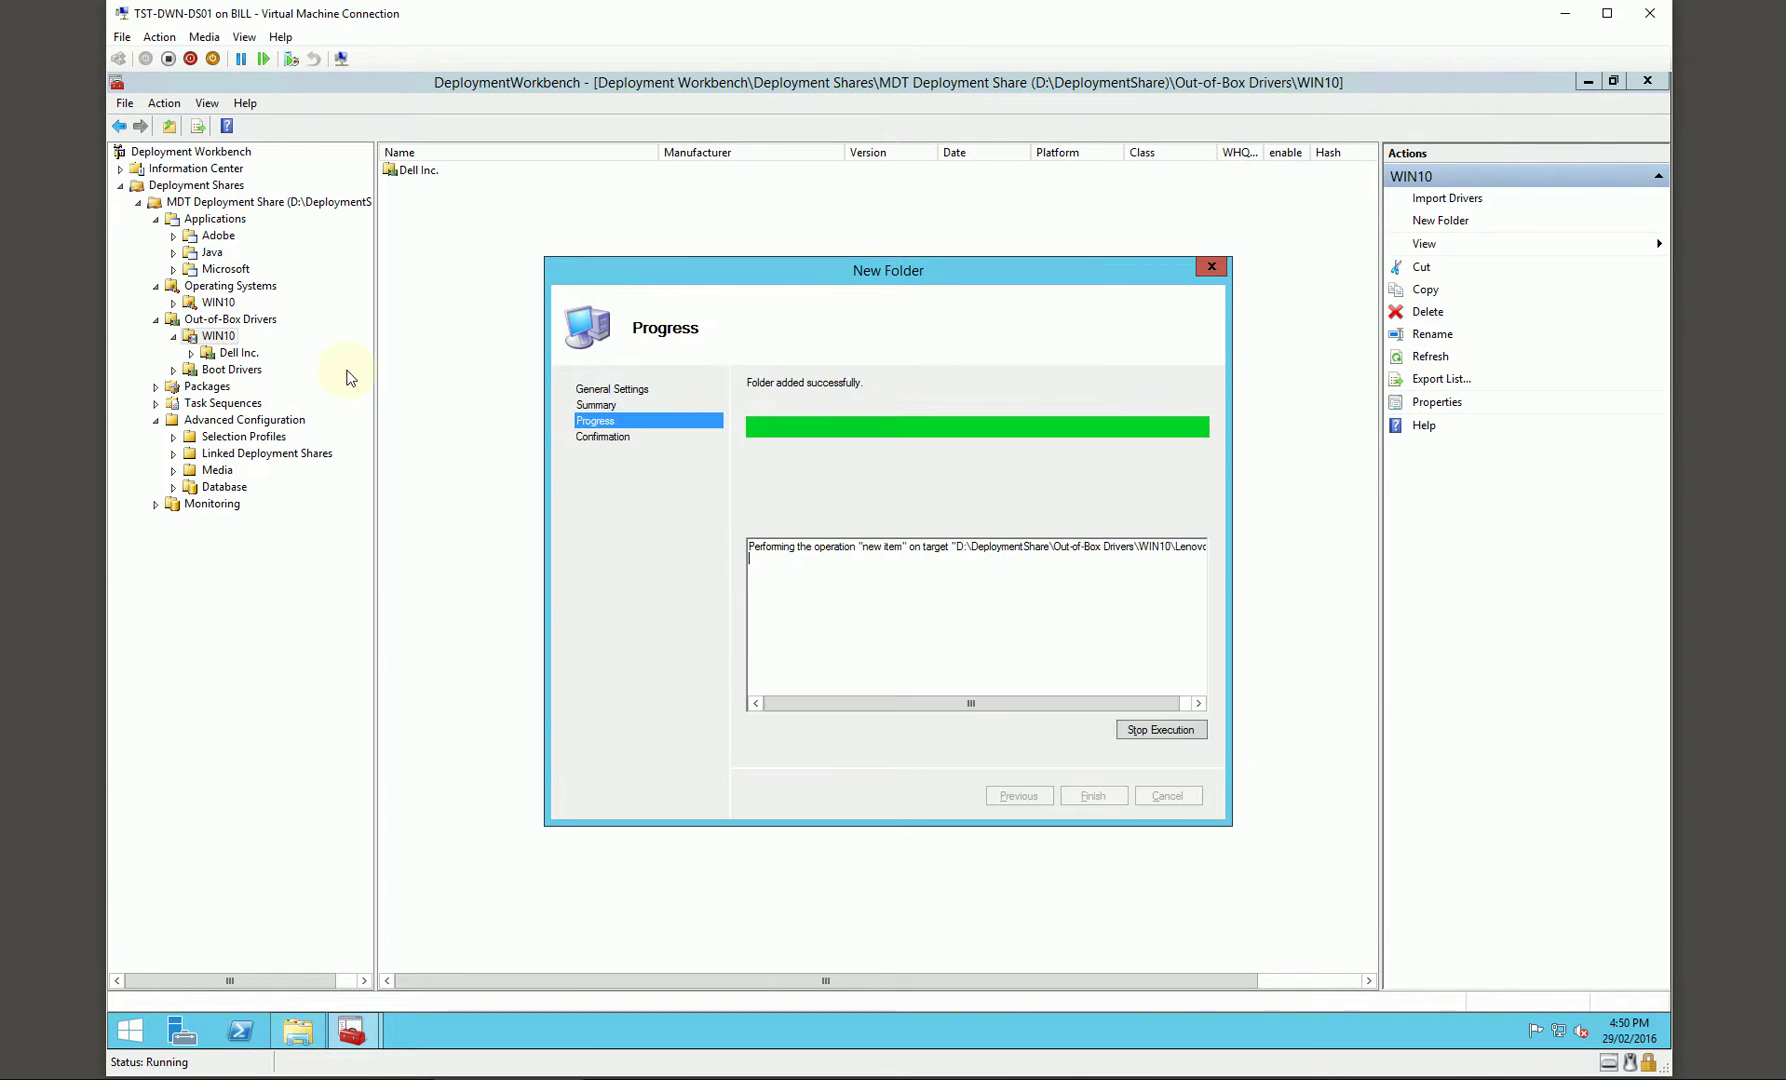
key("Return")
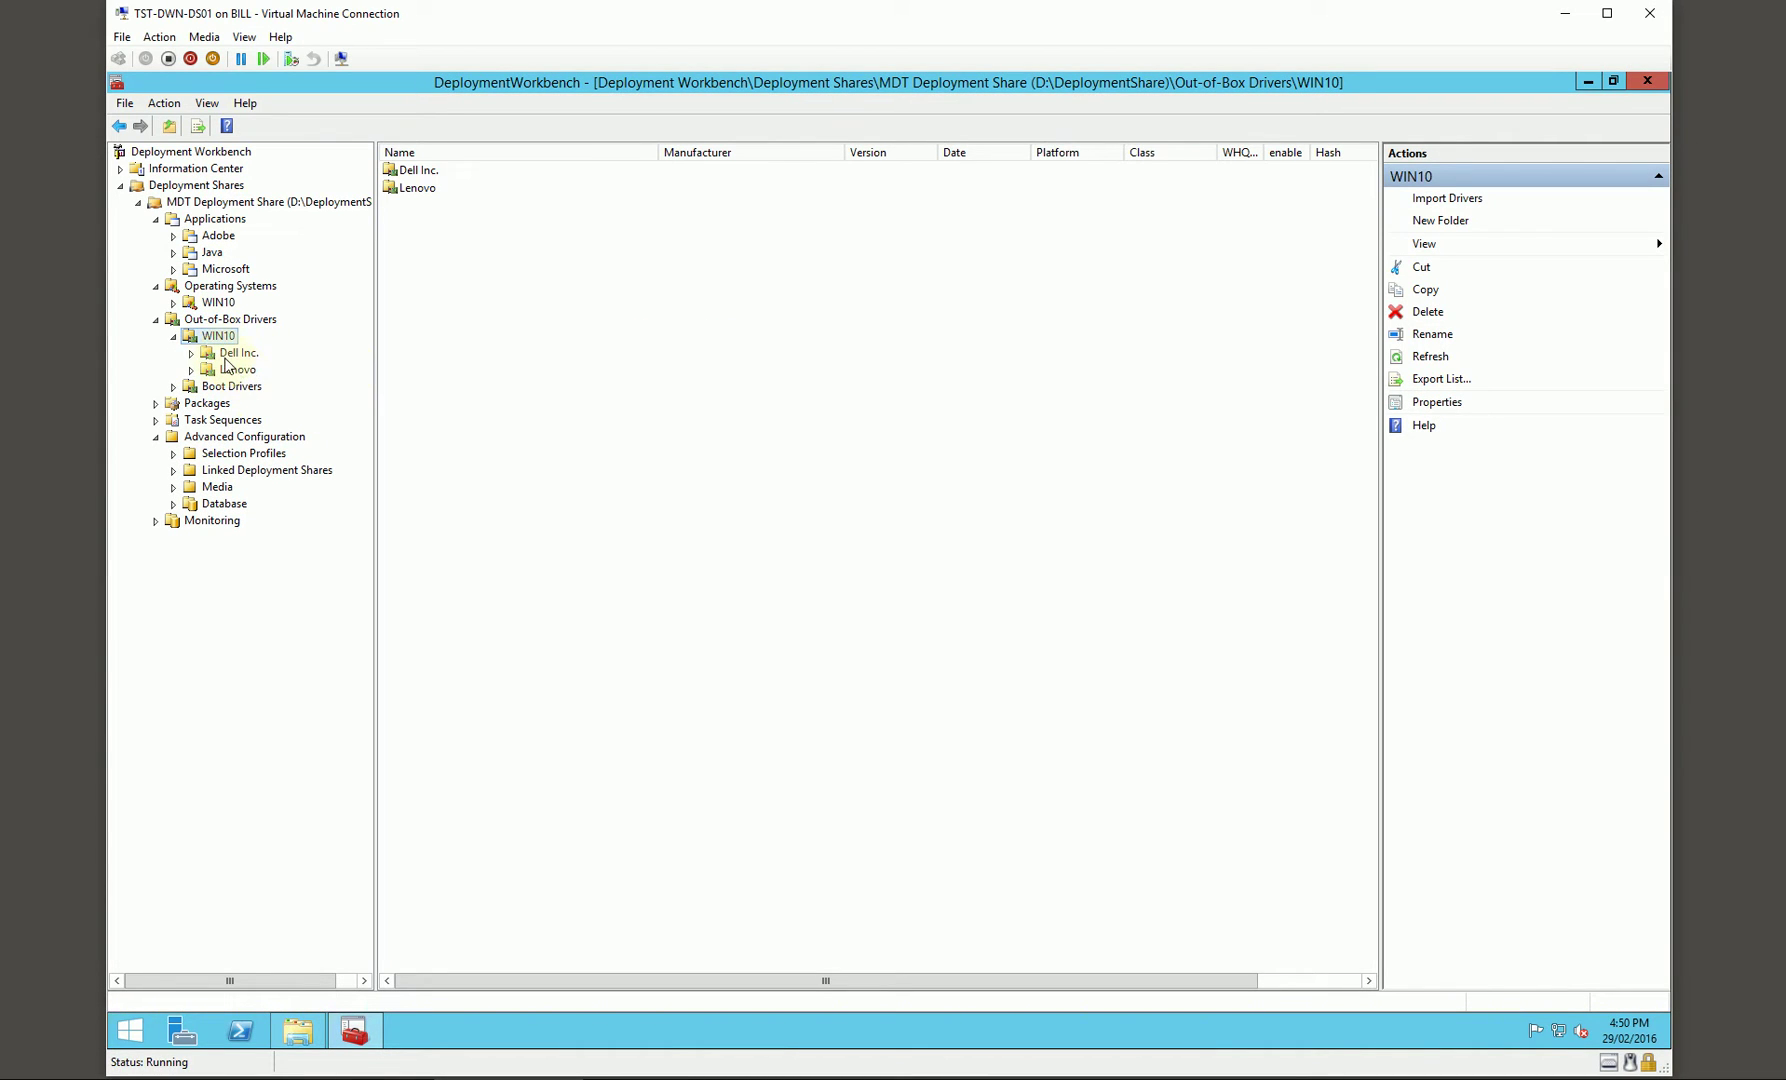
Create a model folder named OptiPlex 9020 inside the Dell Inc. driver folder.
left_click(232, 354)
right_click(238, 357)
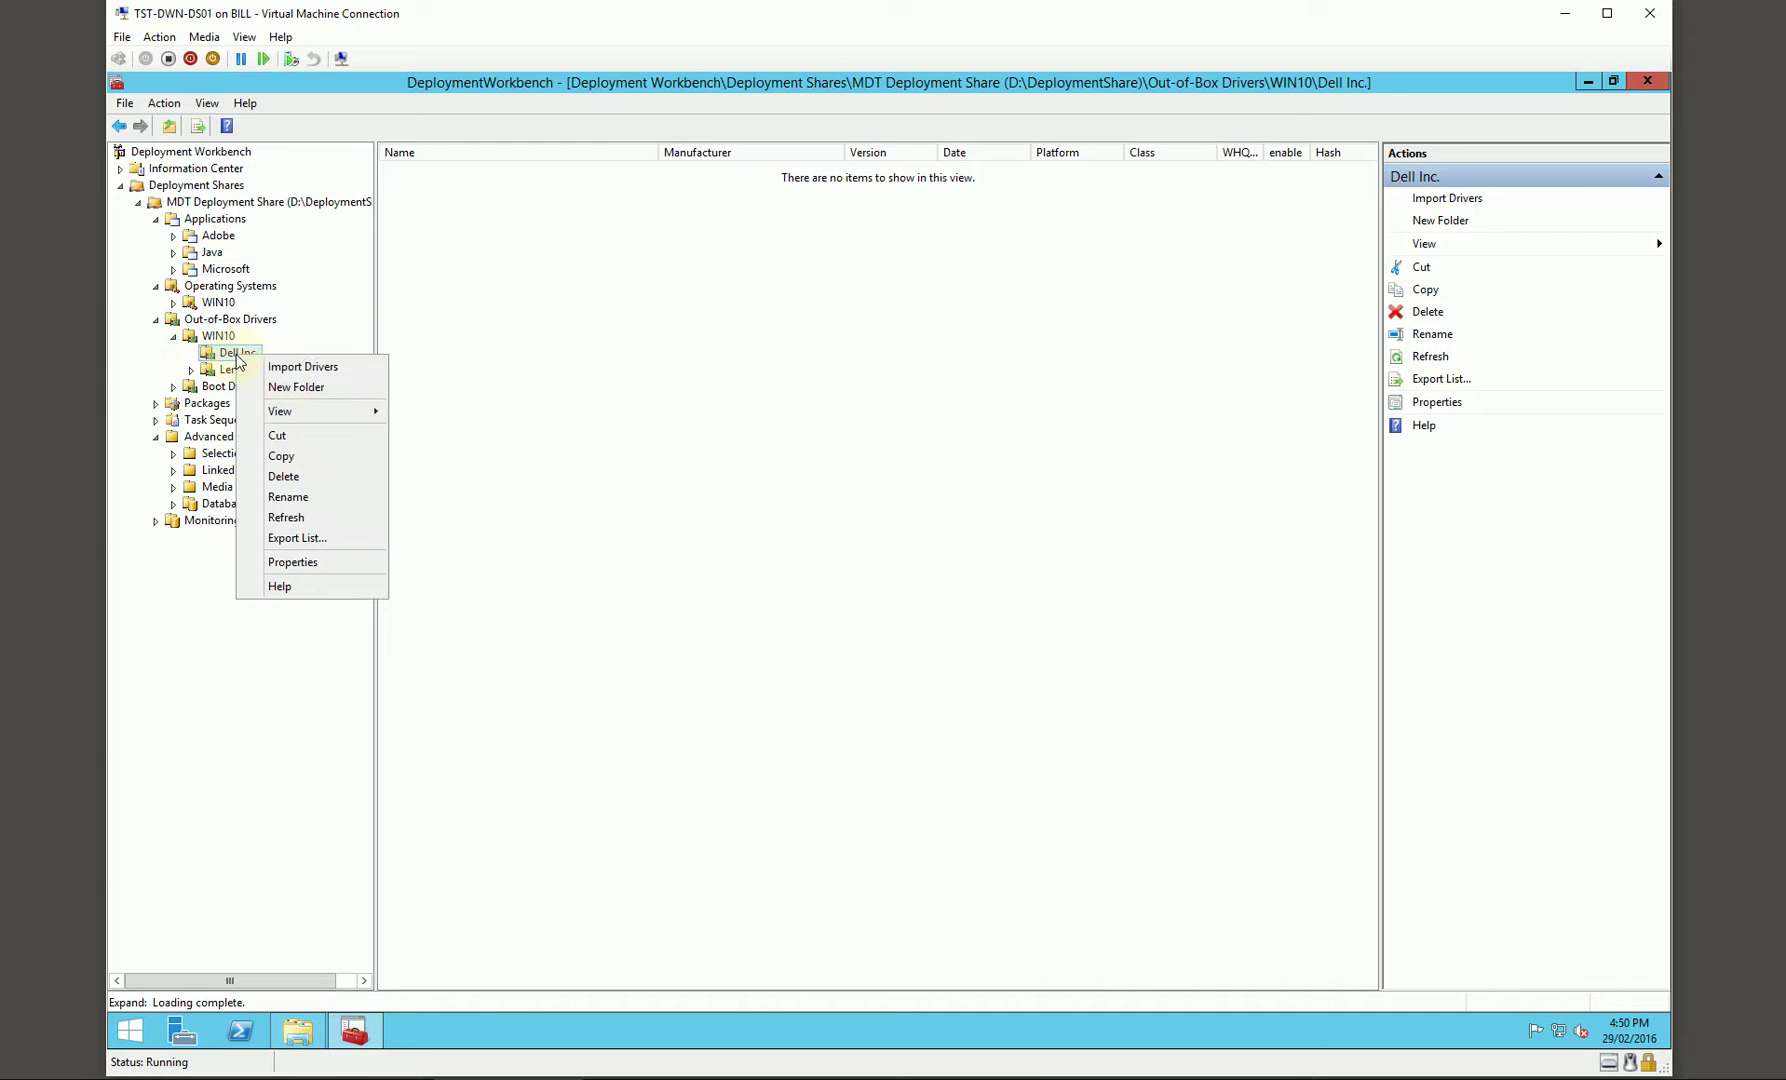
left_click(296, 387)
type("OptiPlex 9020")
key("Return")
key("Return")
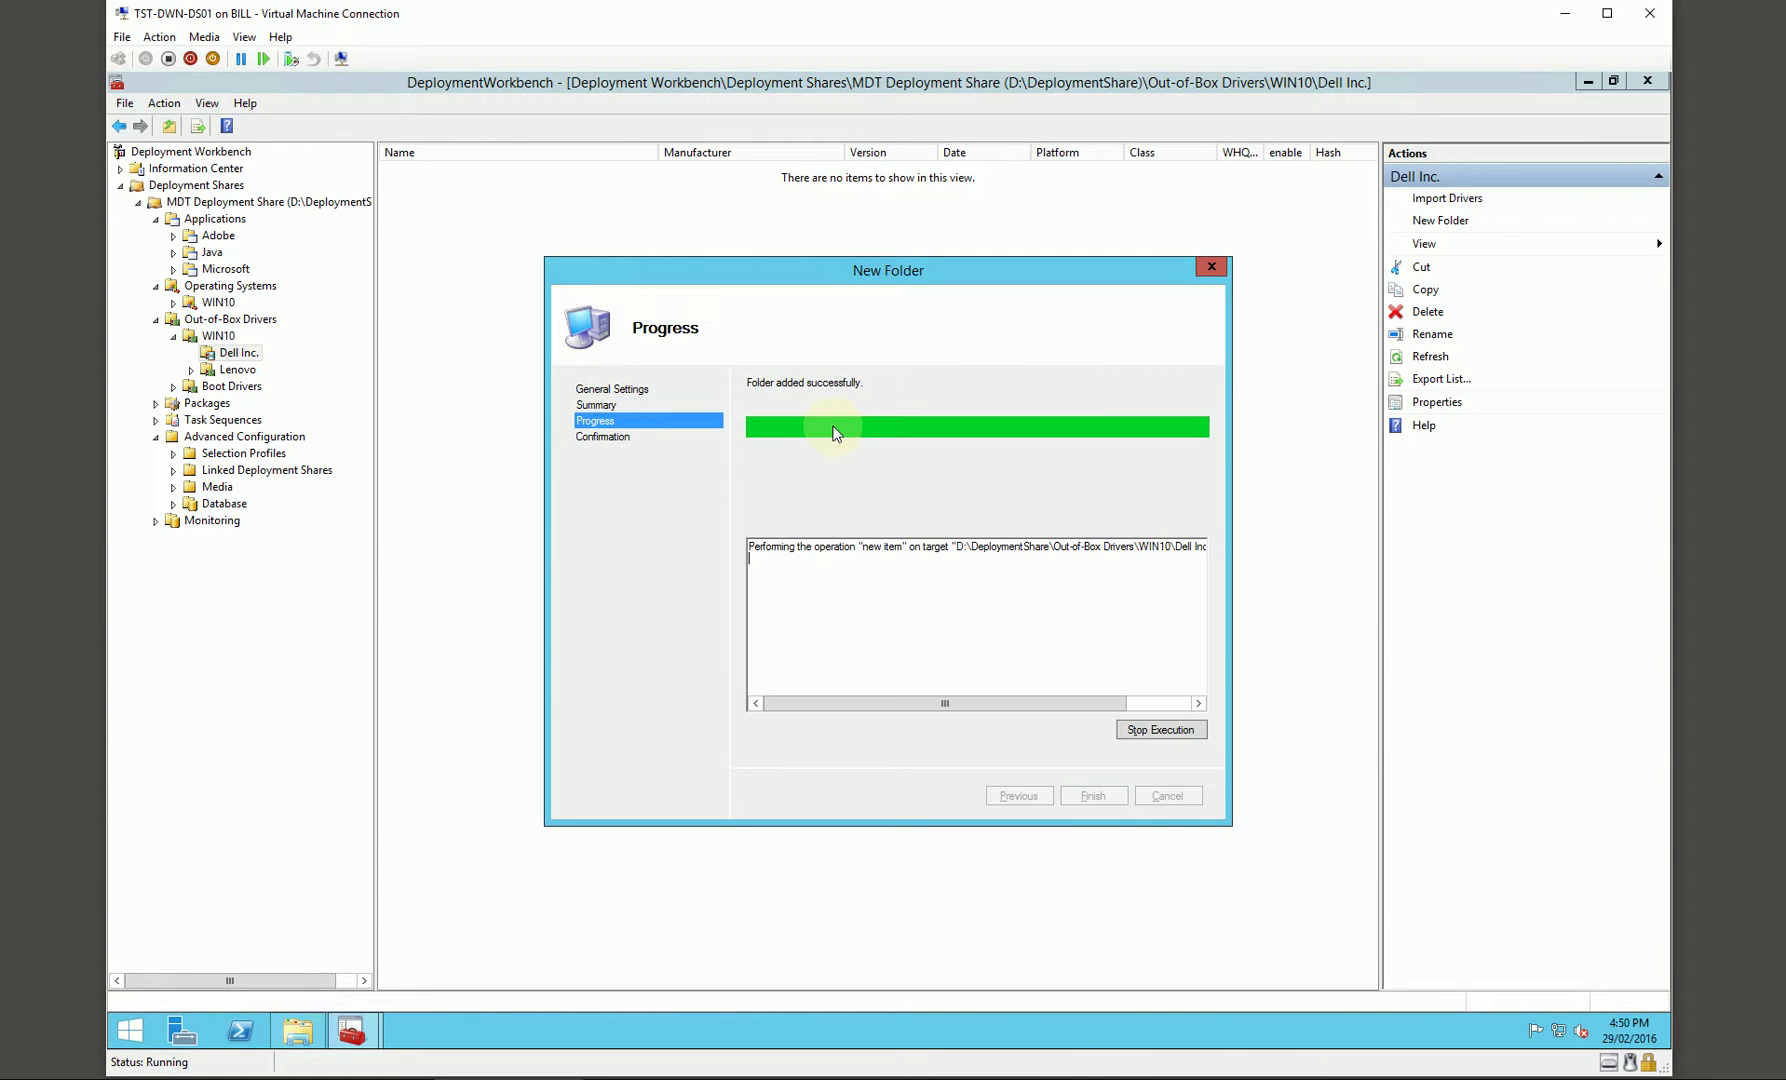
key("Return")
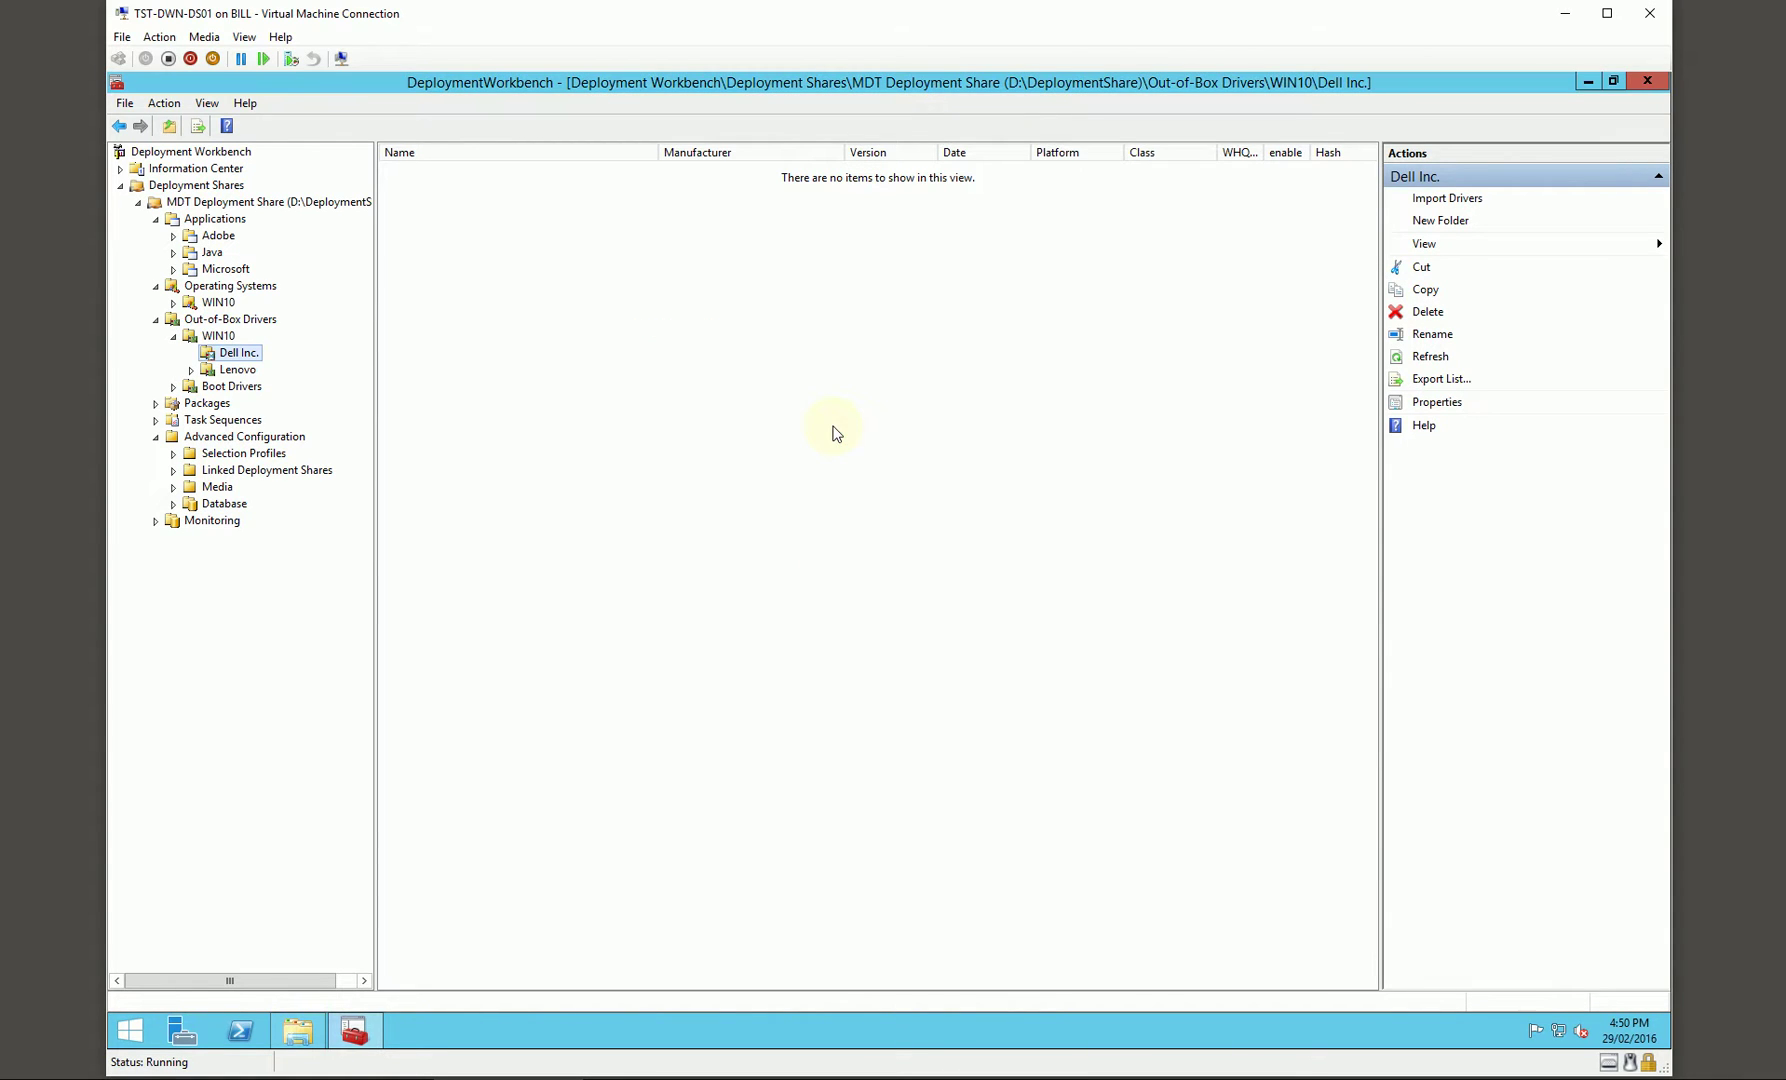
Create a model folder named 20AS0001 inside the Lenovo driver folder.
left_click(240, 388)
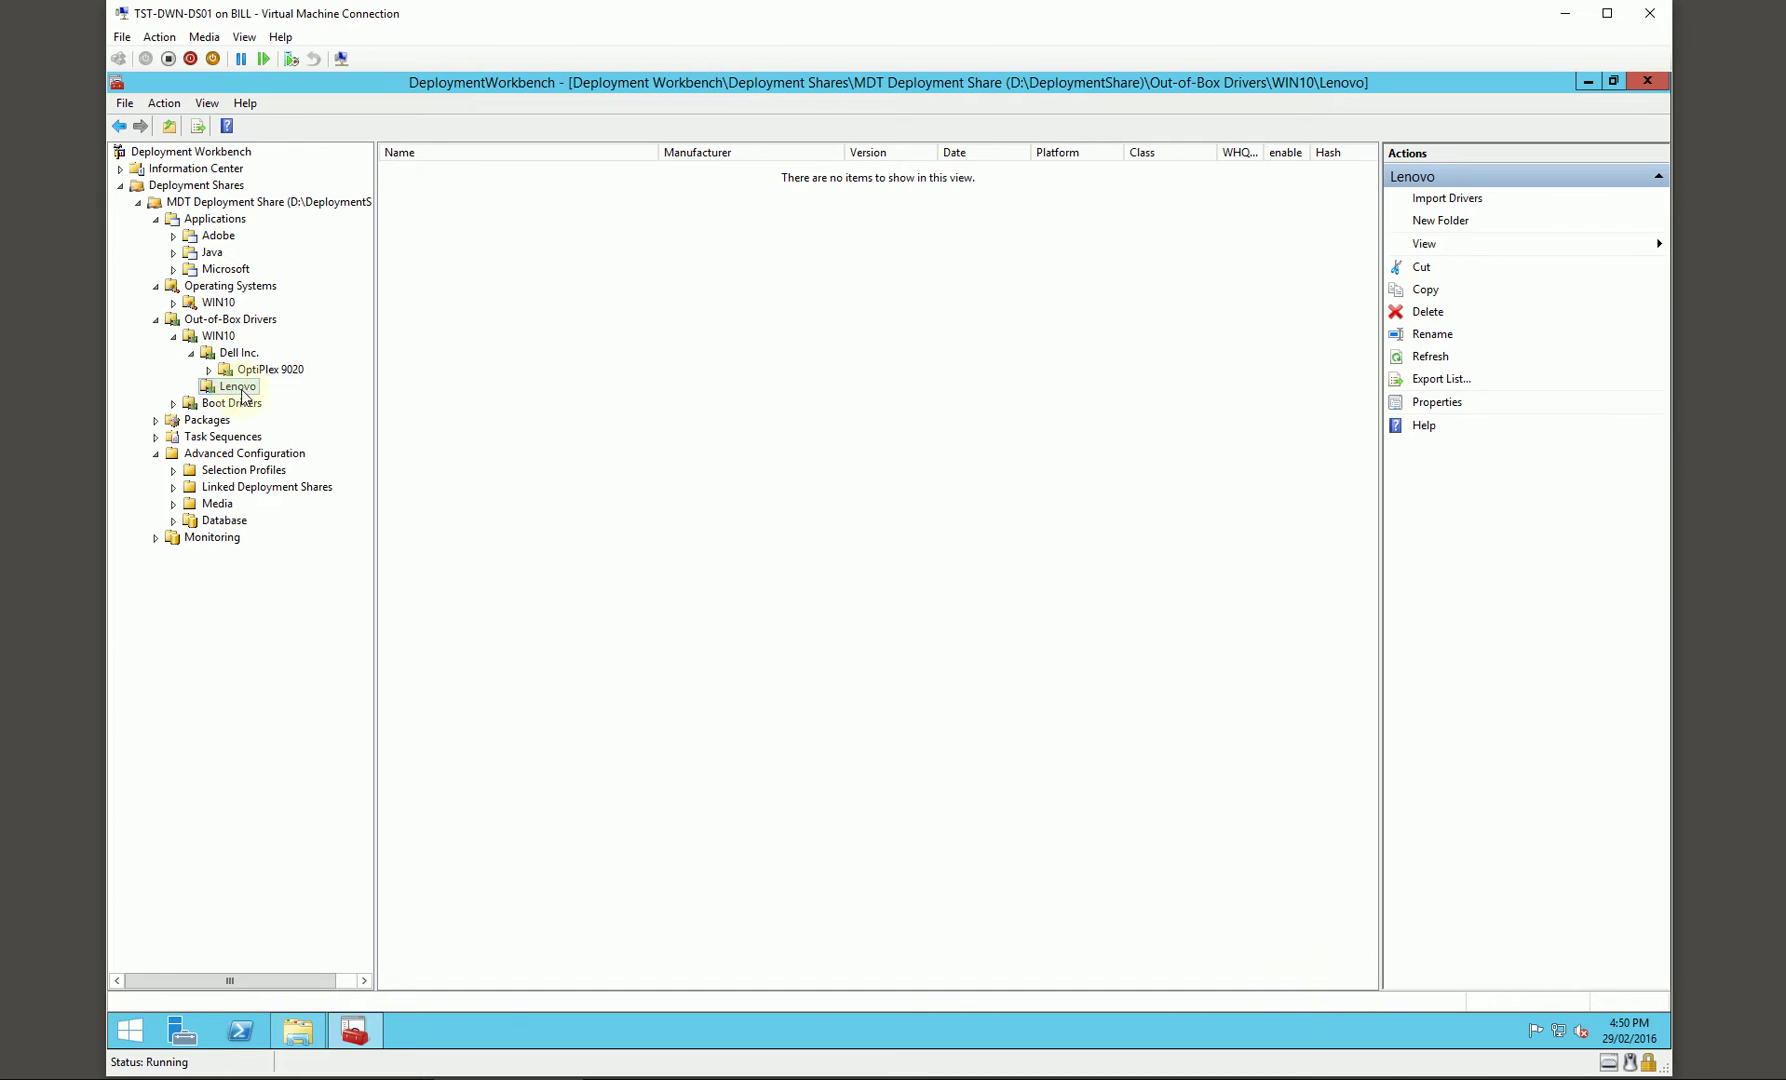
right_click(241, 395)
left_click(333, 427)
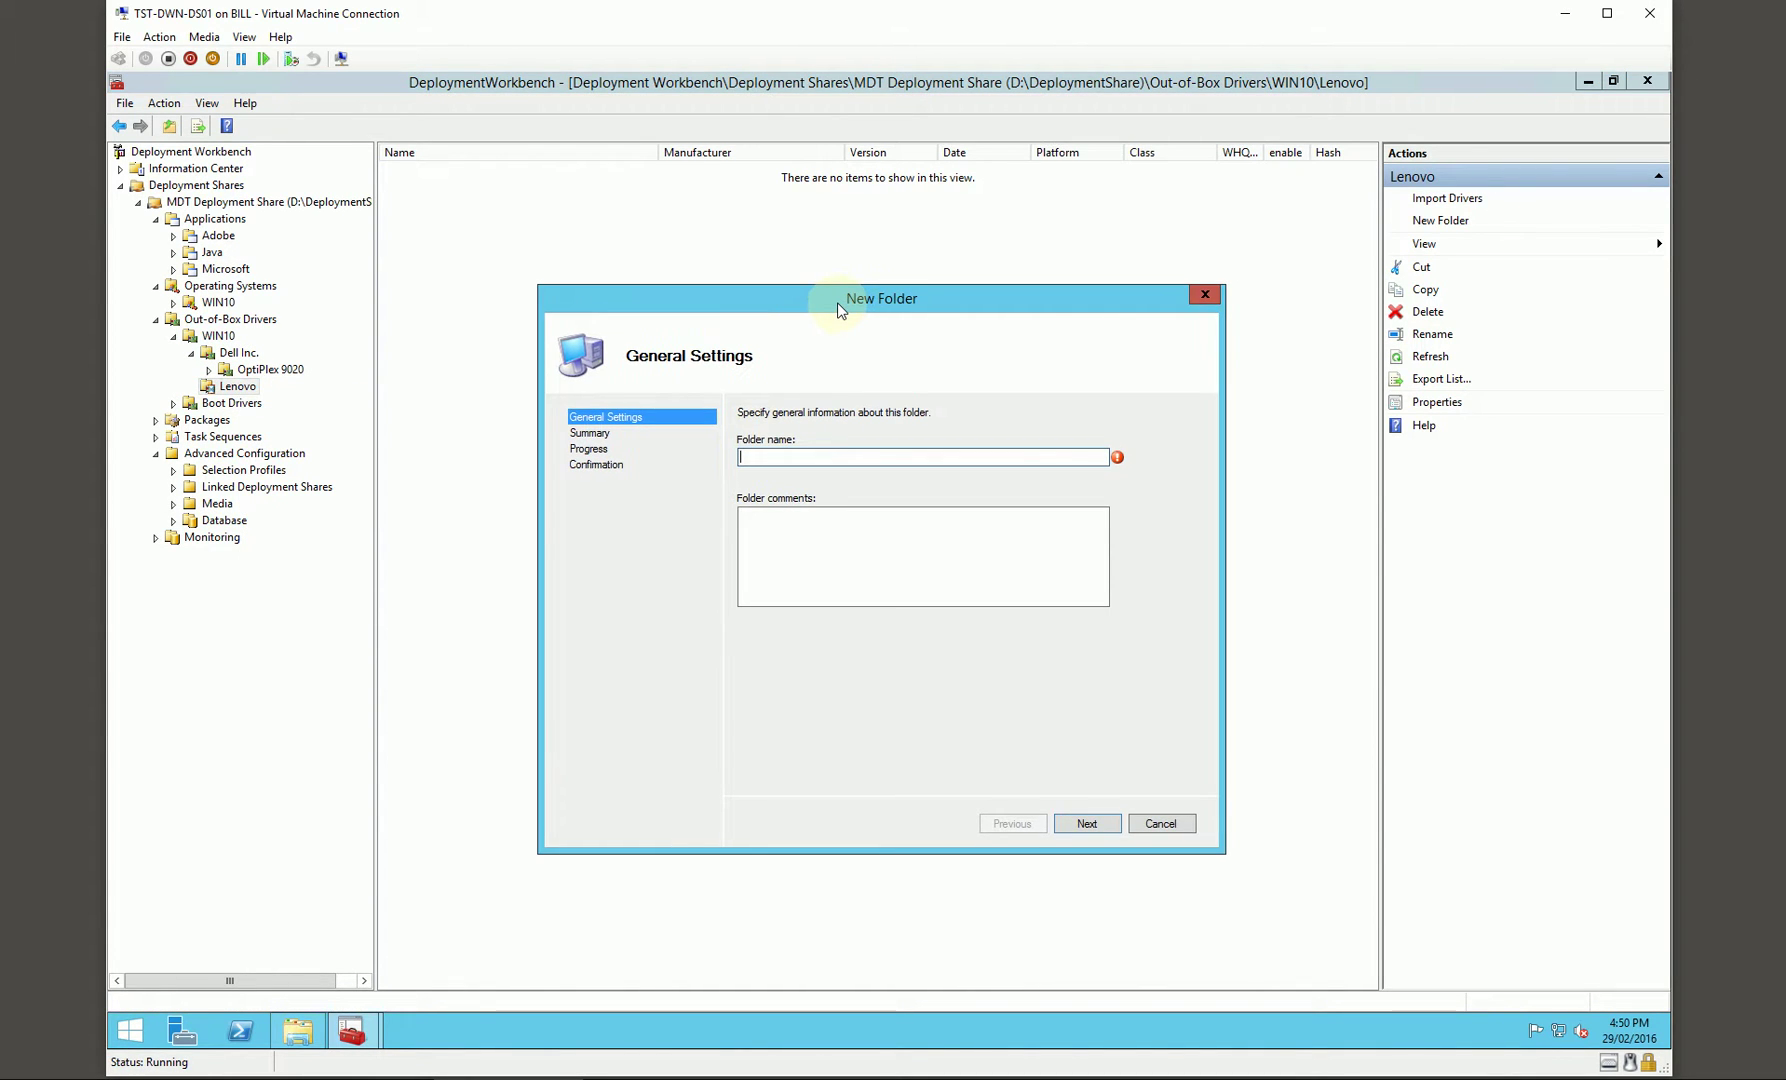
type("20AS0001")
left_click(1086, 823)
left_click(1085, 822)
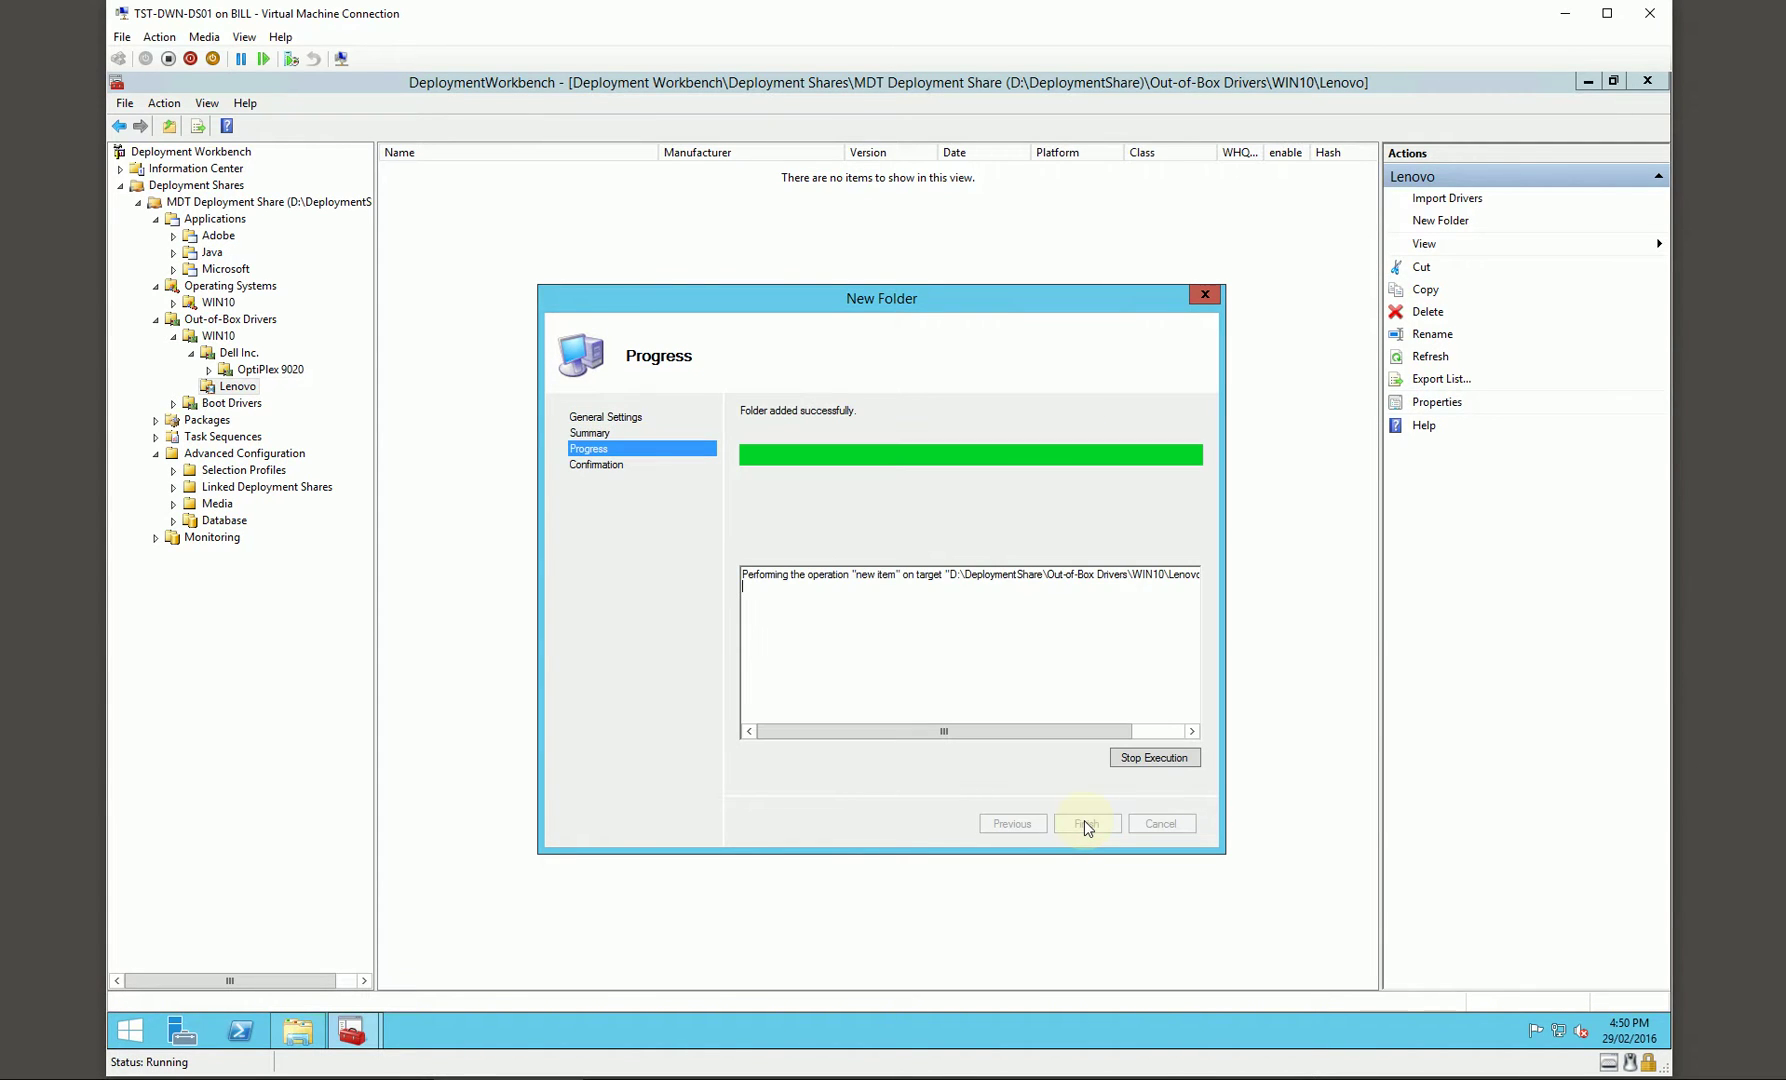
left_click(1086, 823)
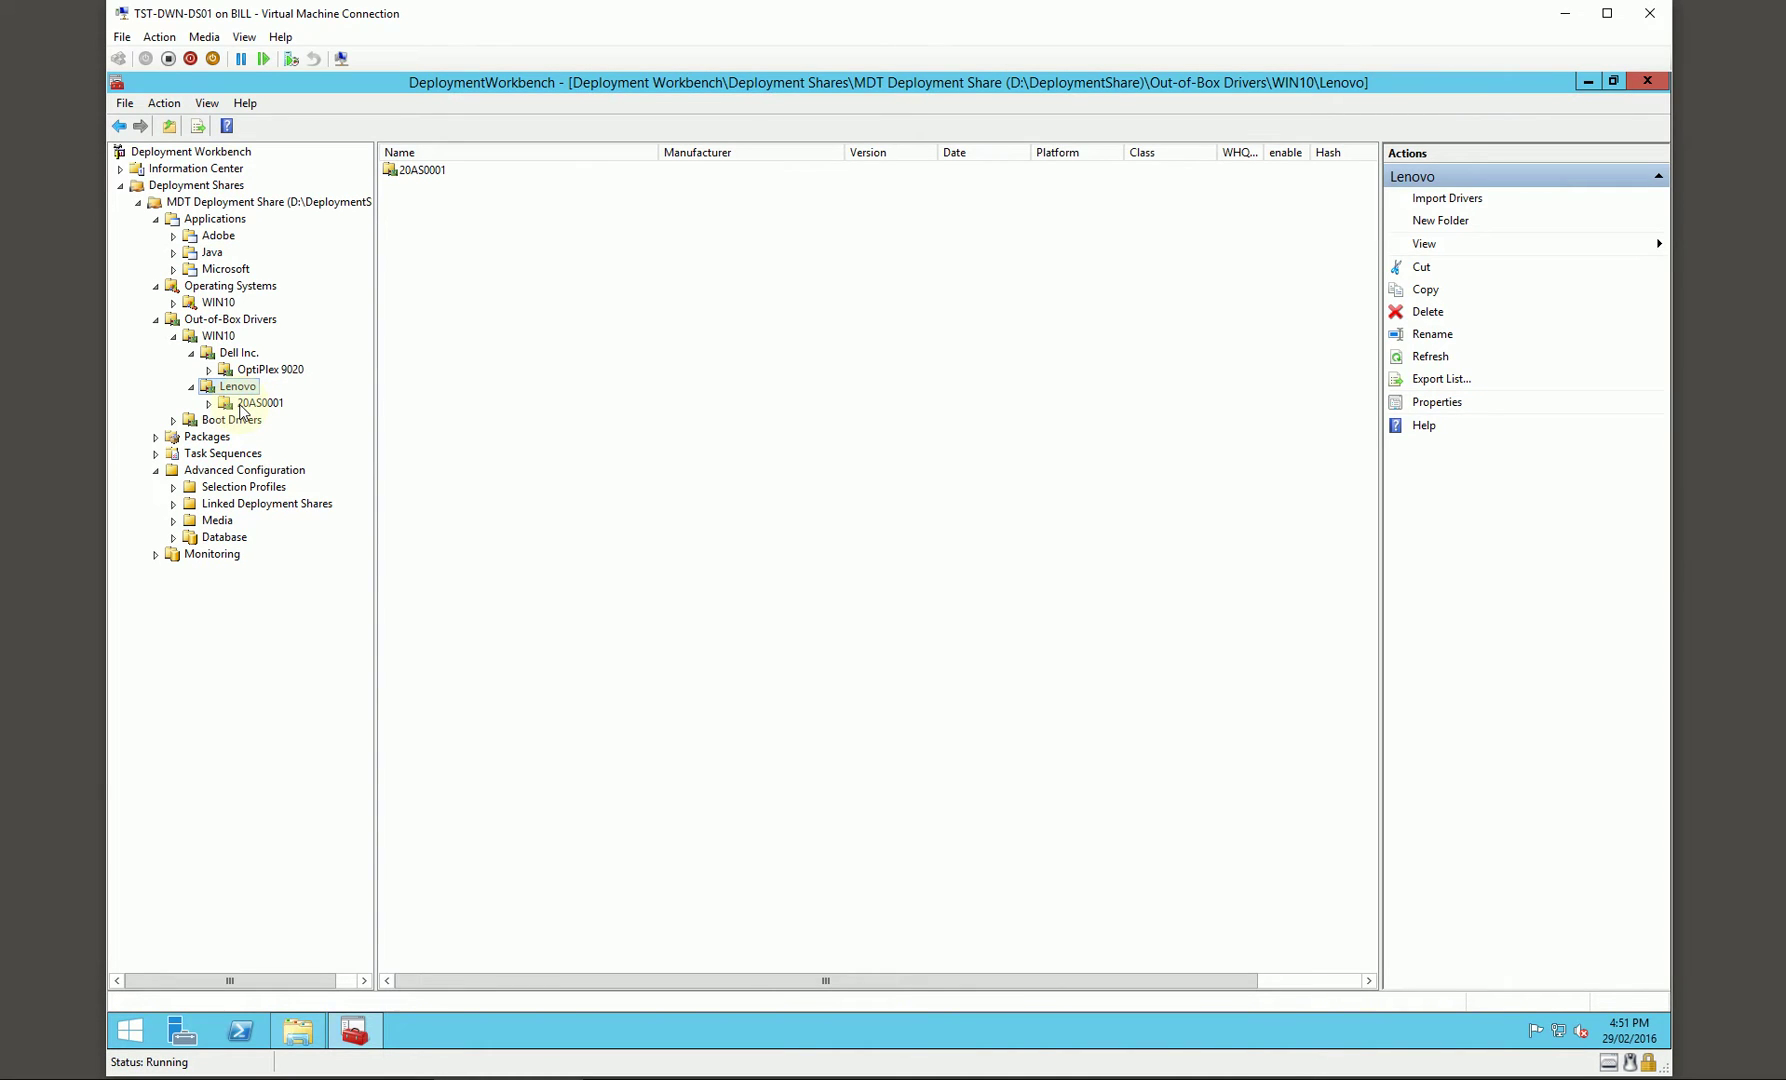
Create a second model folder named 20BT0001 inside the Lenovo driver folder.
right_click(240, 387)
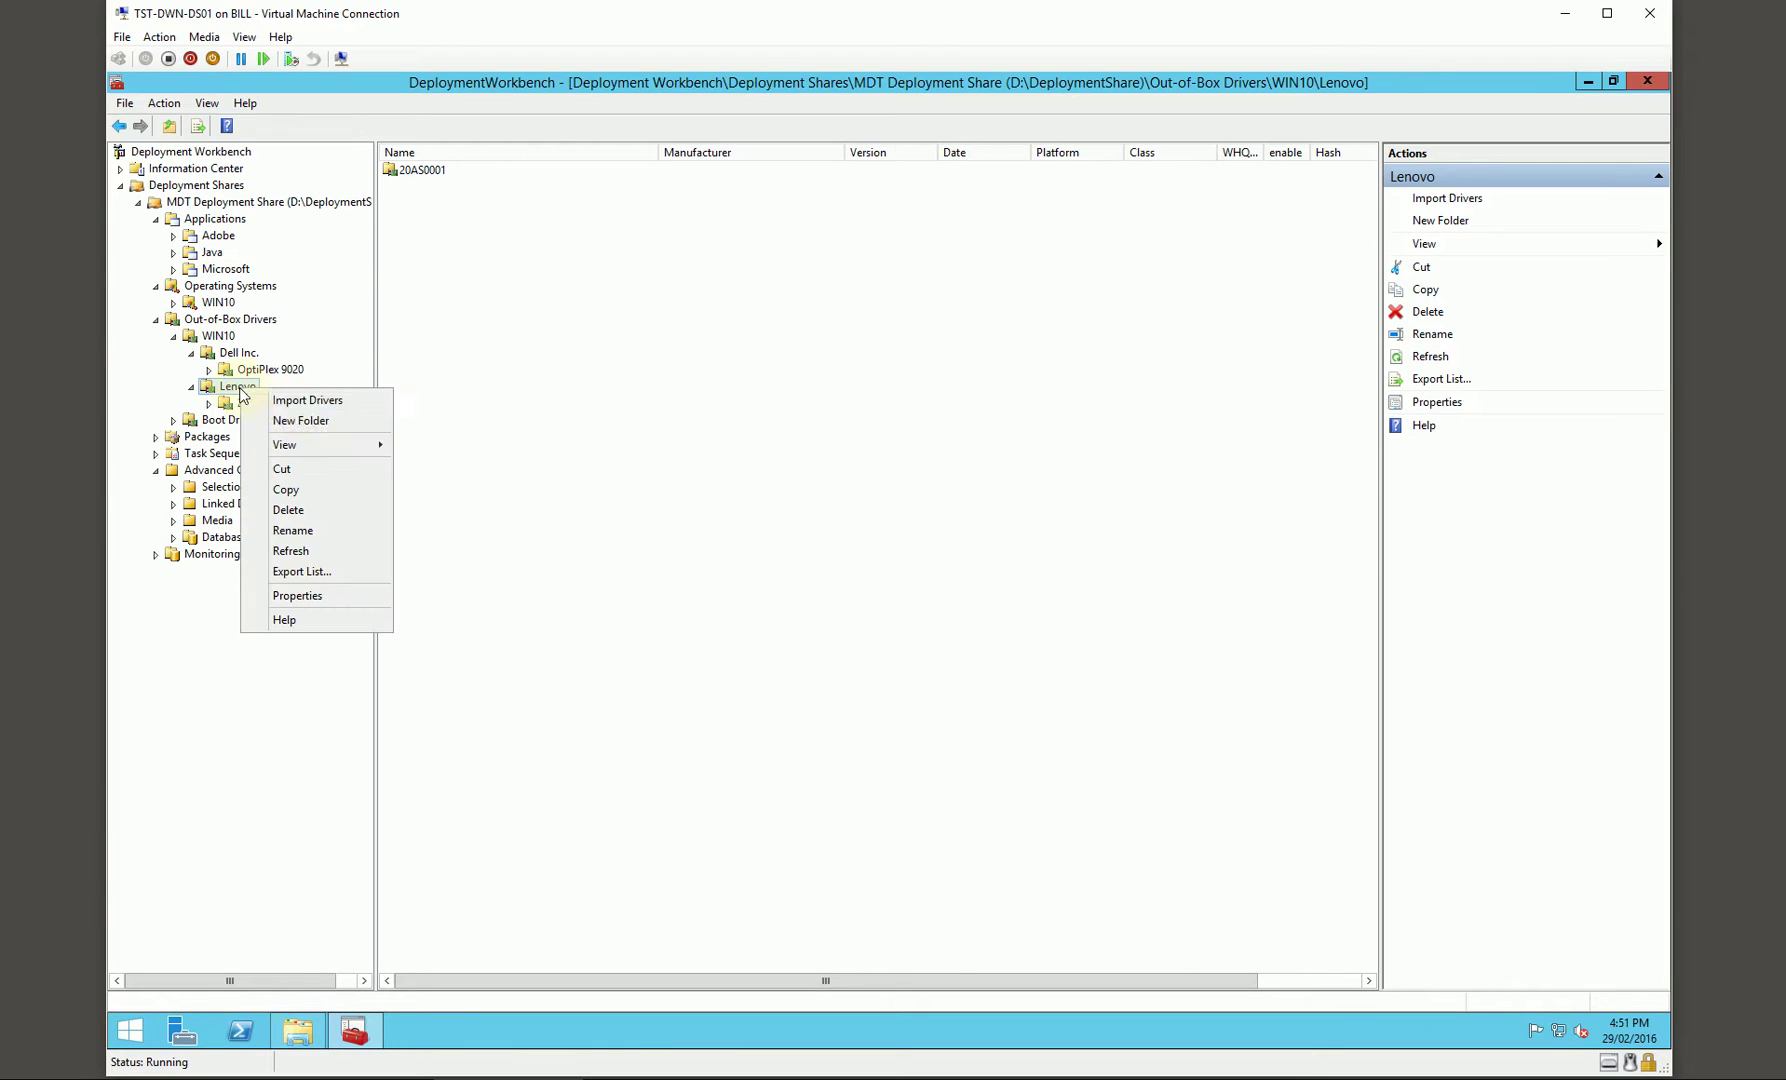
left_click(308, 421)
type("20BT0001")
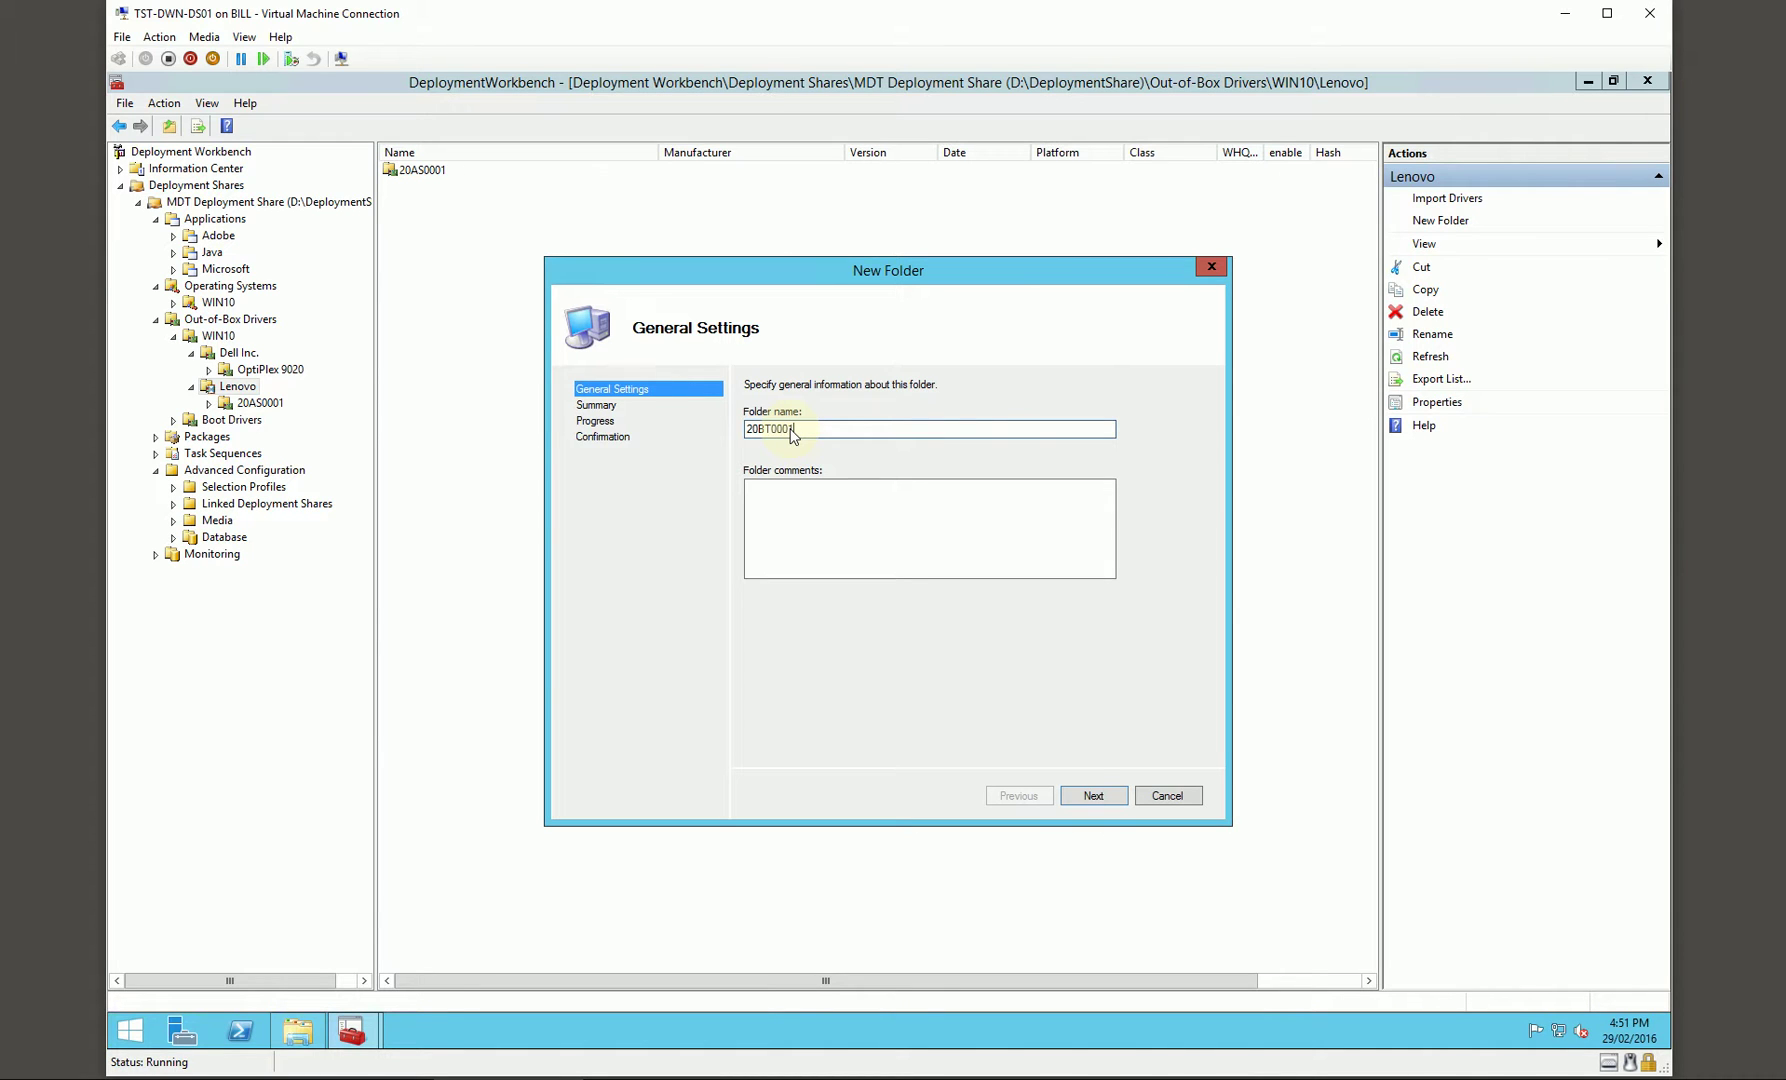
left_click_drag(746, 429, 768, 429)
left_click(790, 432)
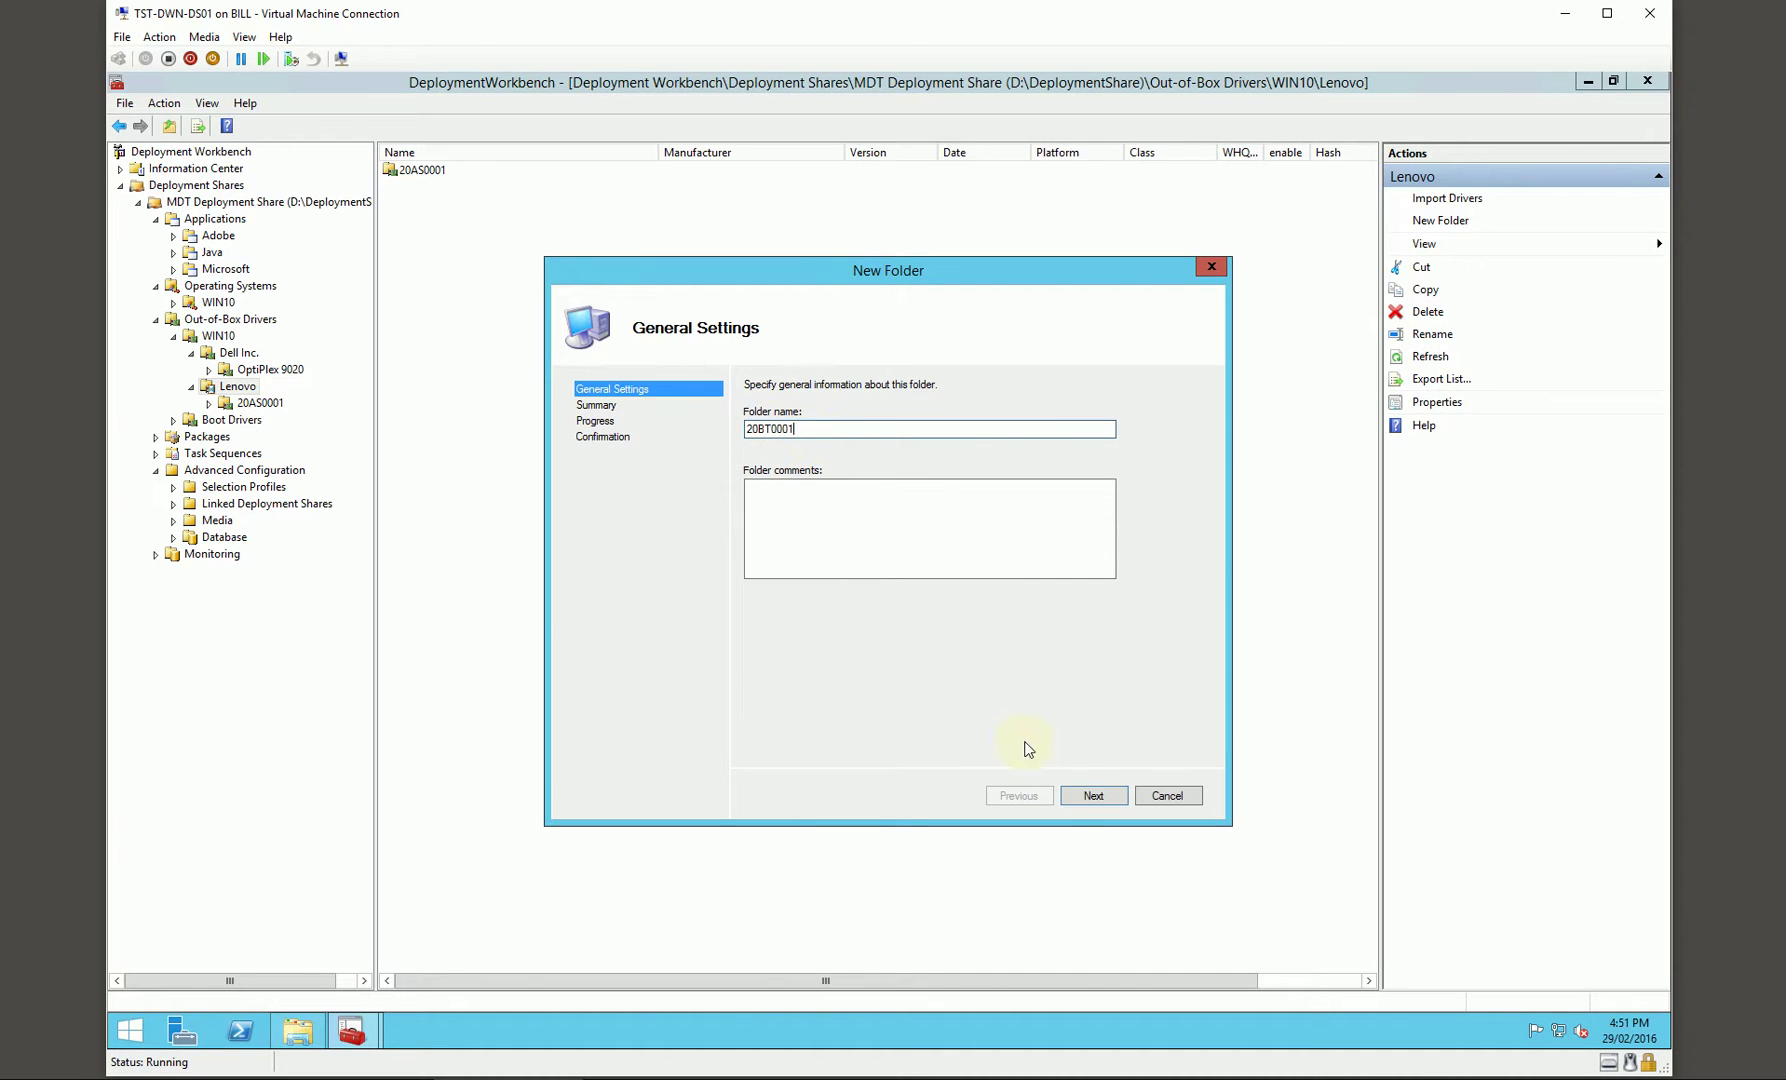
left_click(1093, 796)
left_click(1093, 796)
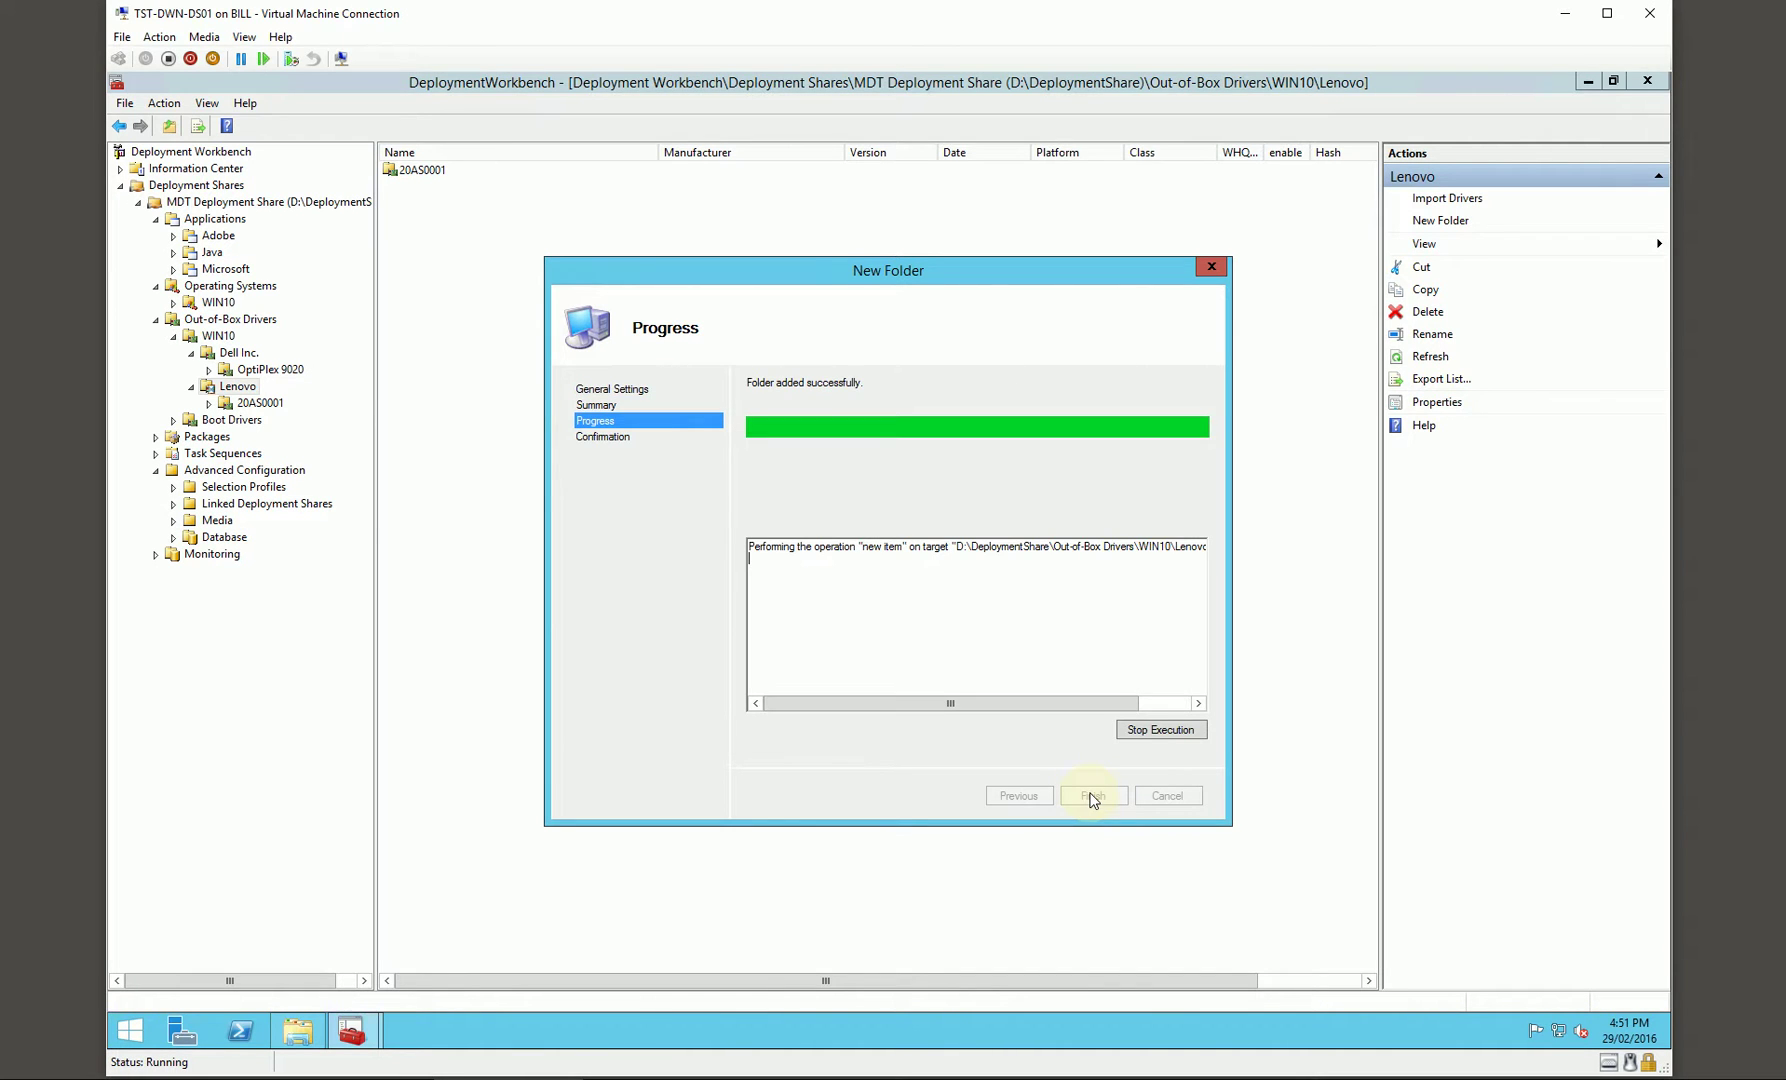
left_click(1090, 795)
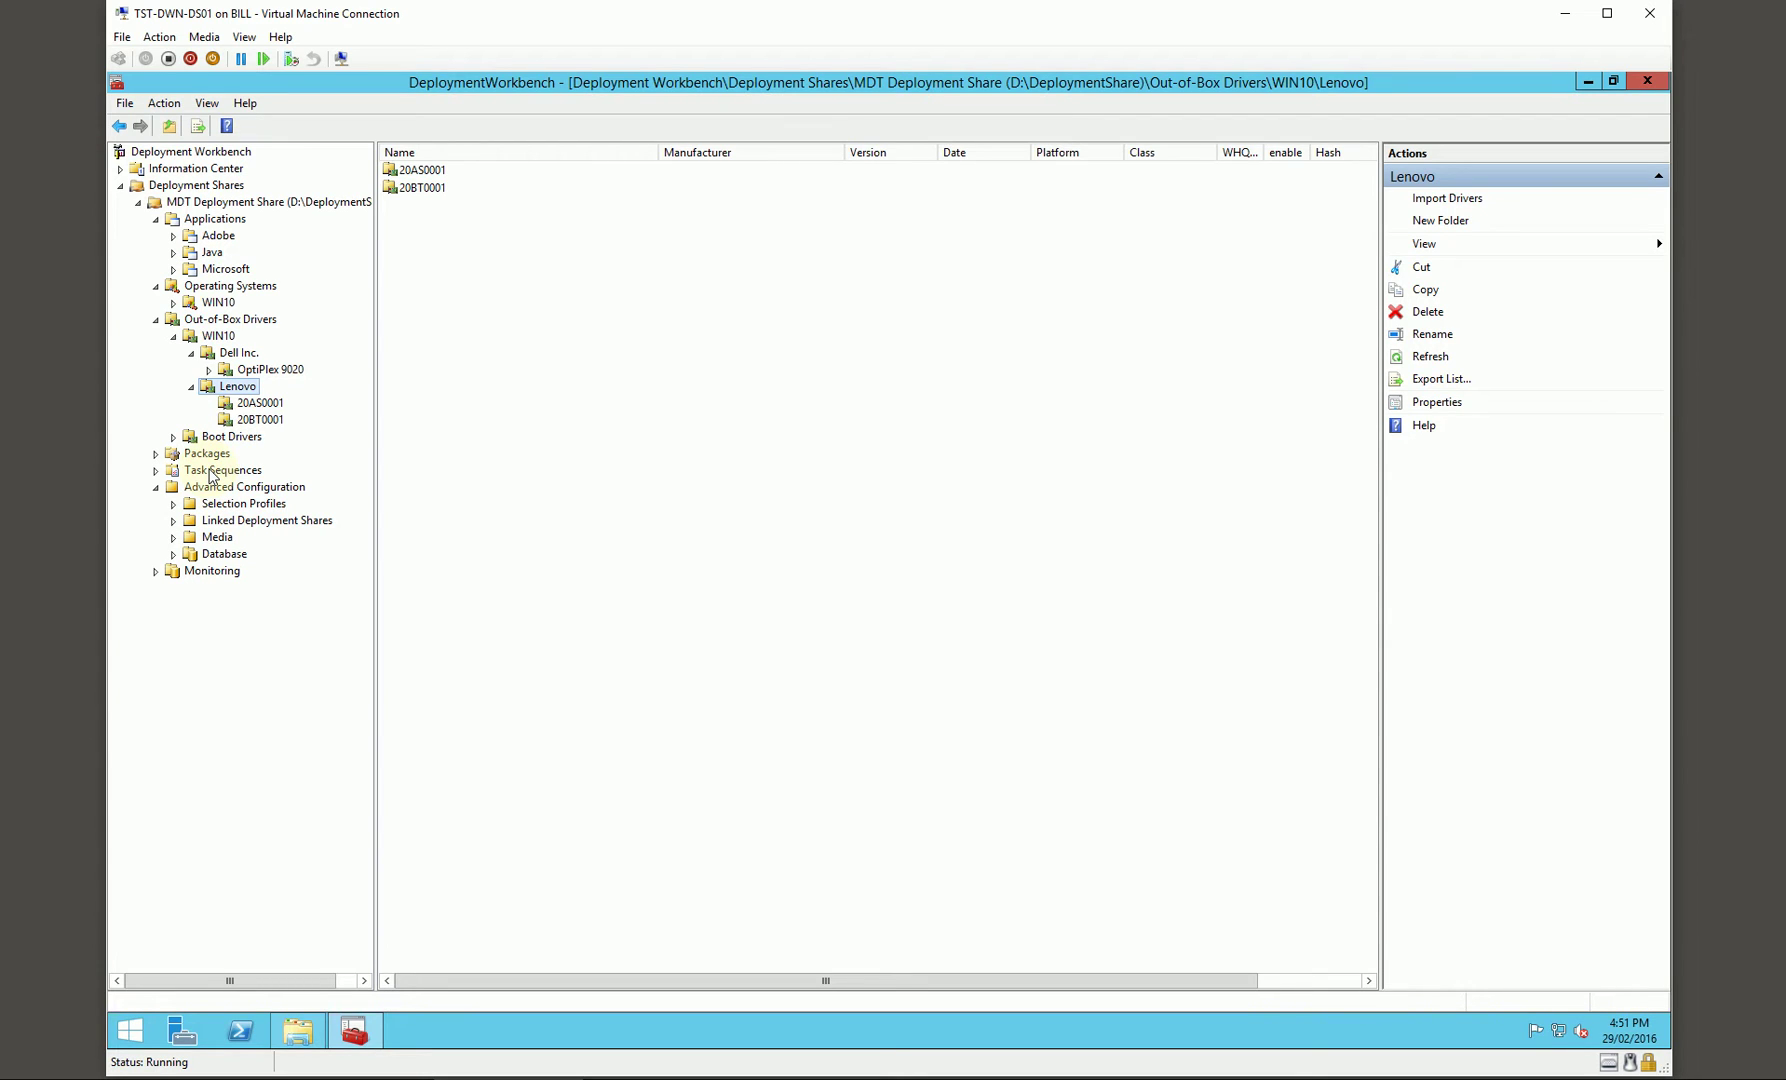
Create a selection profile named Boot Drivers that includes only the Boot Drivers folder under Out-of-Box Drivers.
left_click(233, 508)
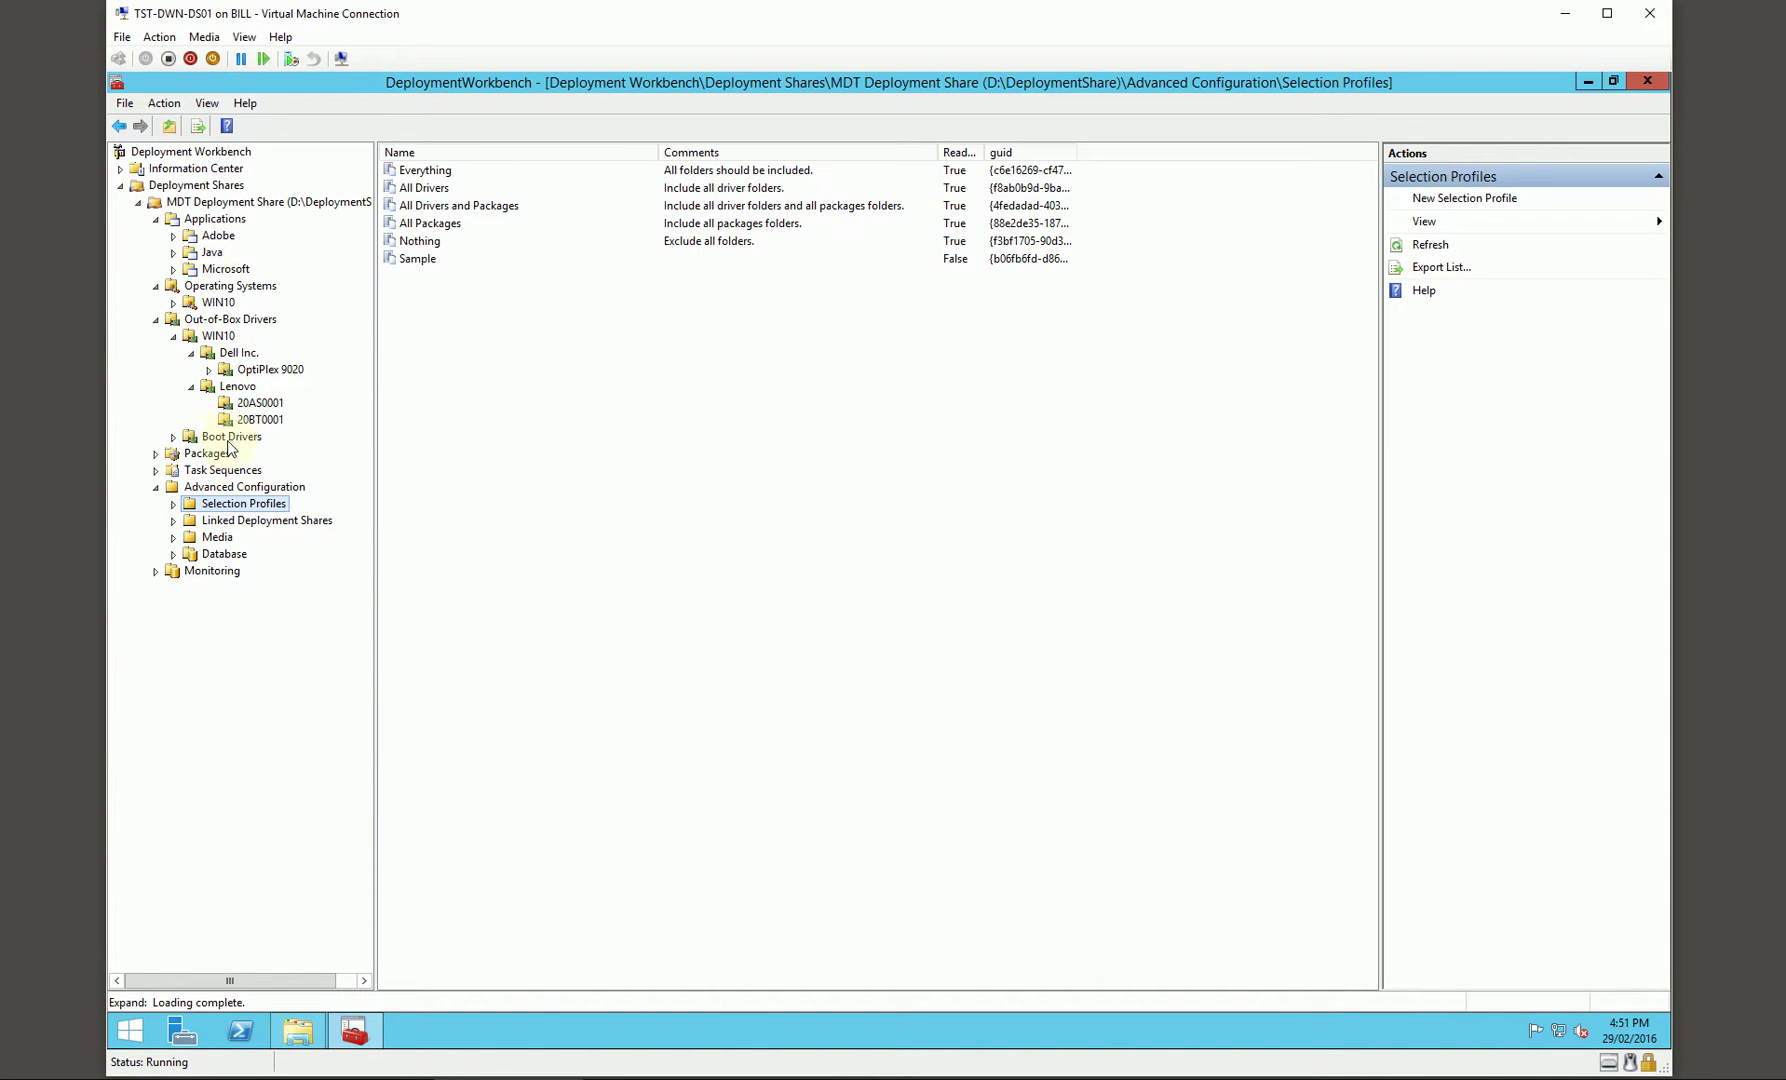
right_click(466, 347)
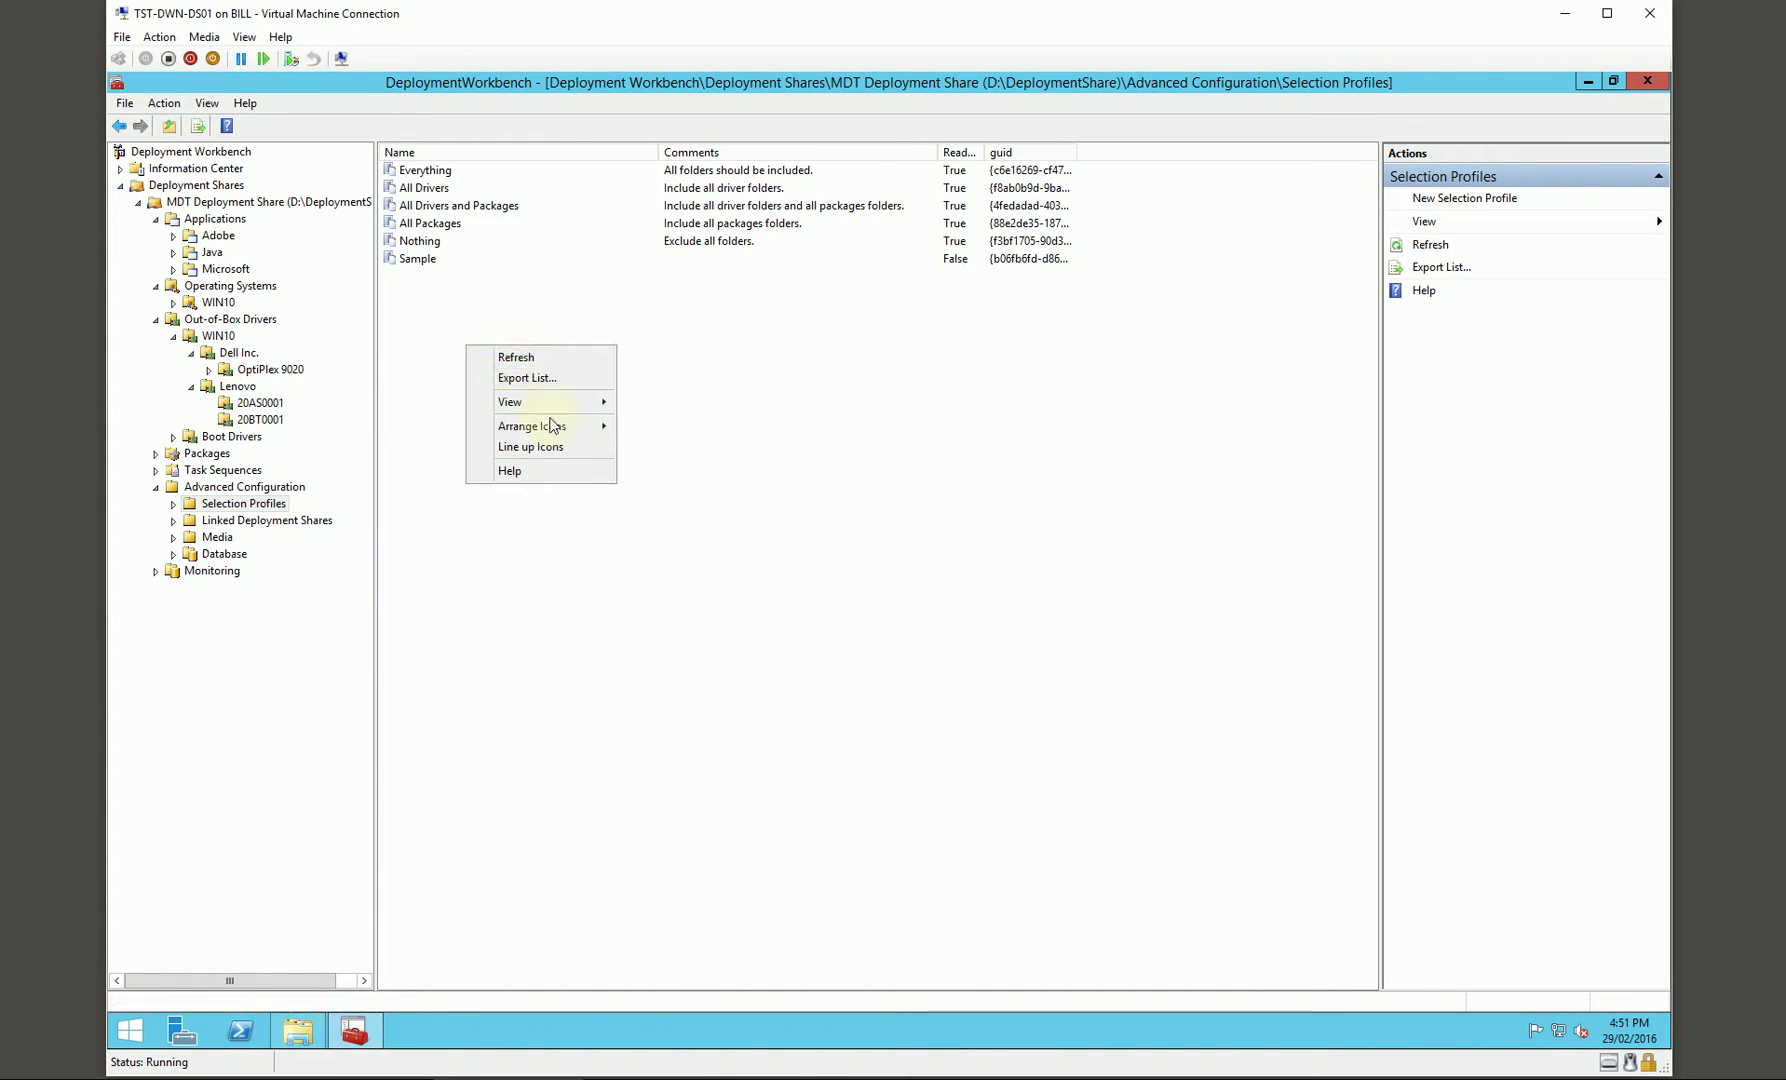
right_click(270, 506)
left_click(334, 518)
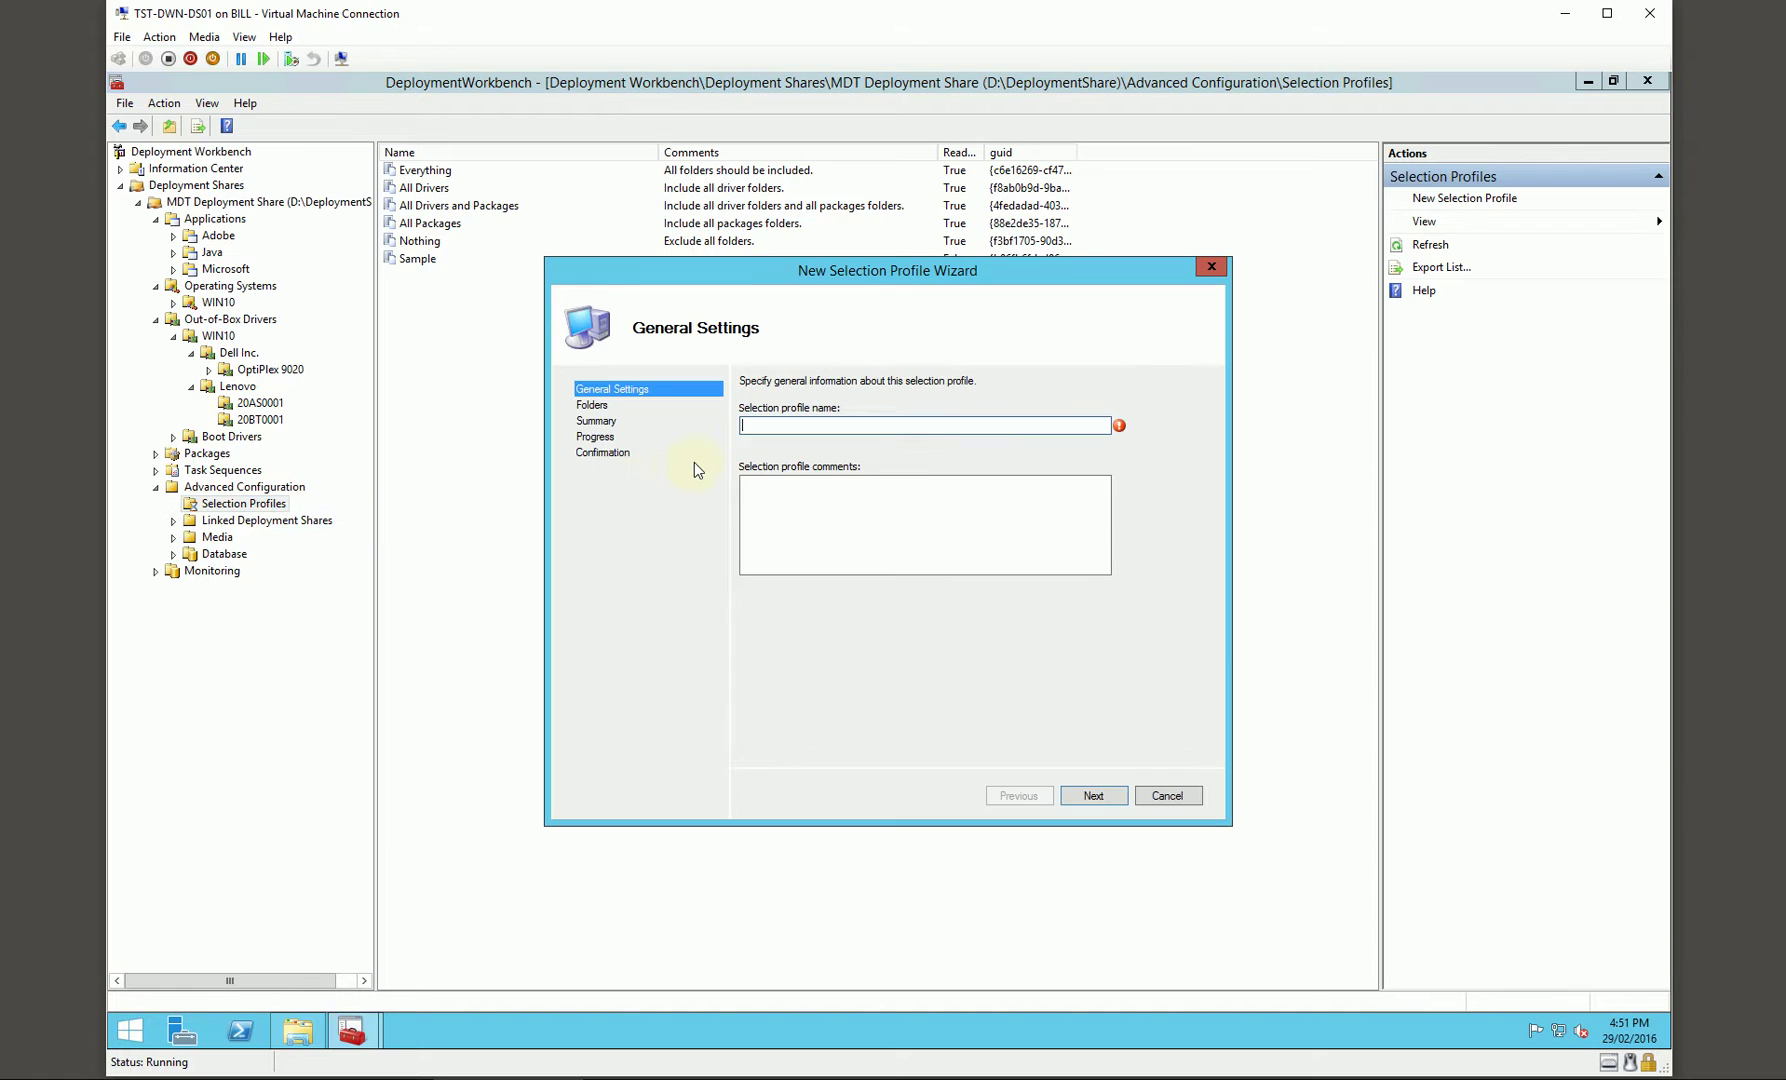
type("Boot Drivers")
key("Return")
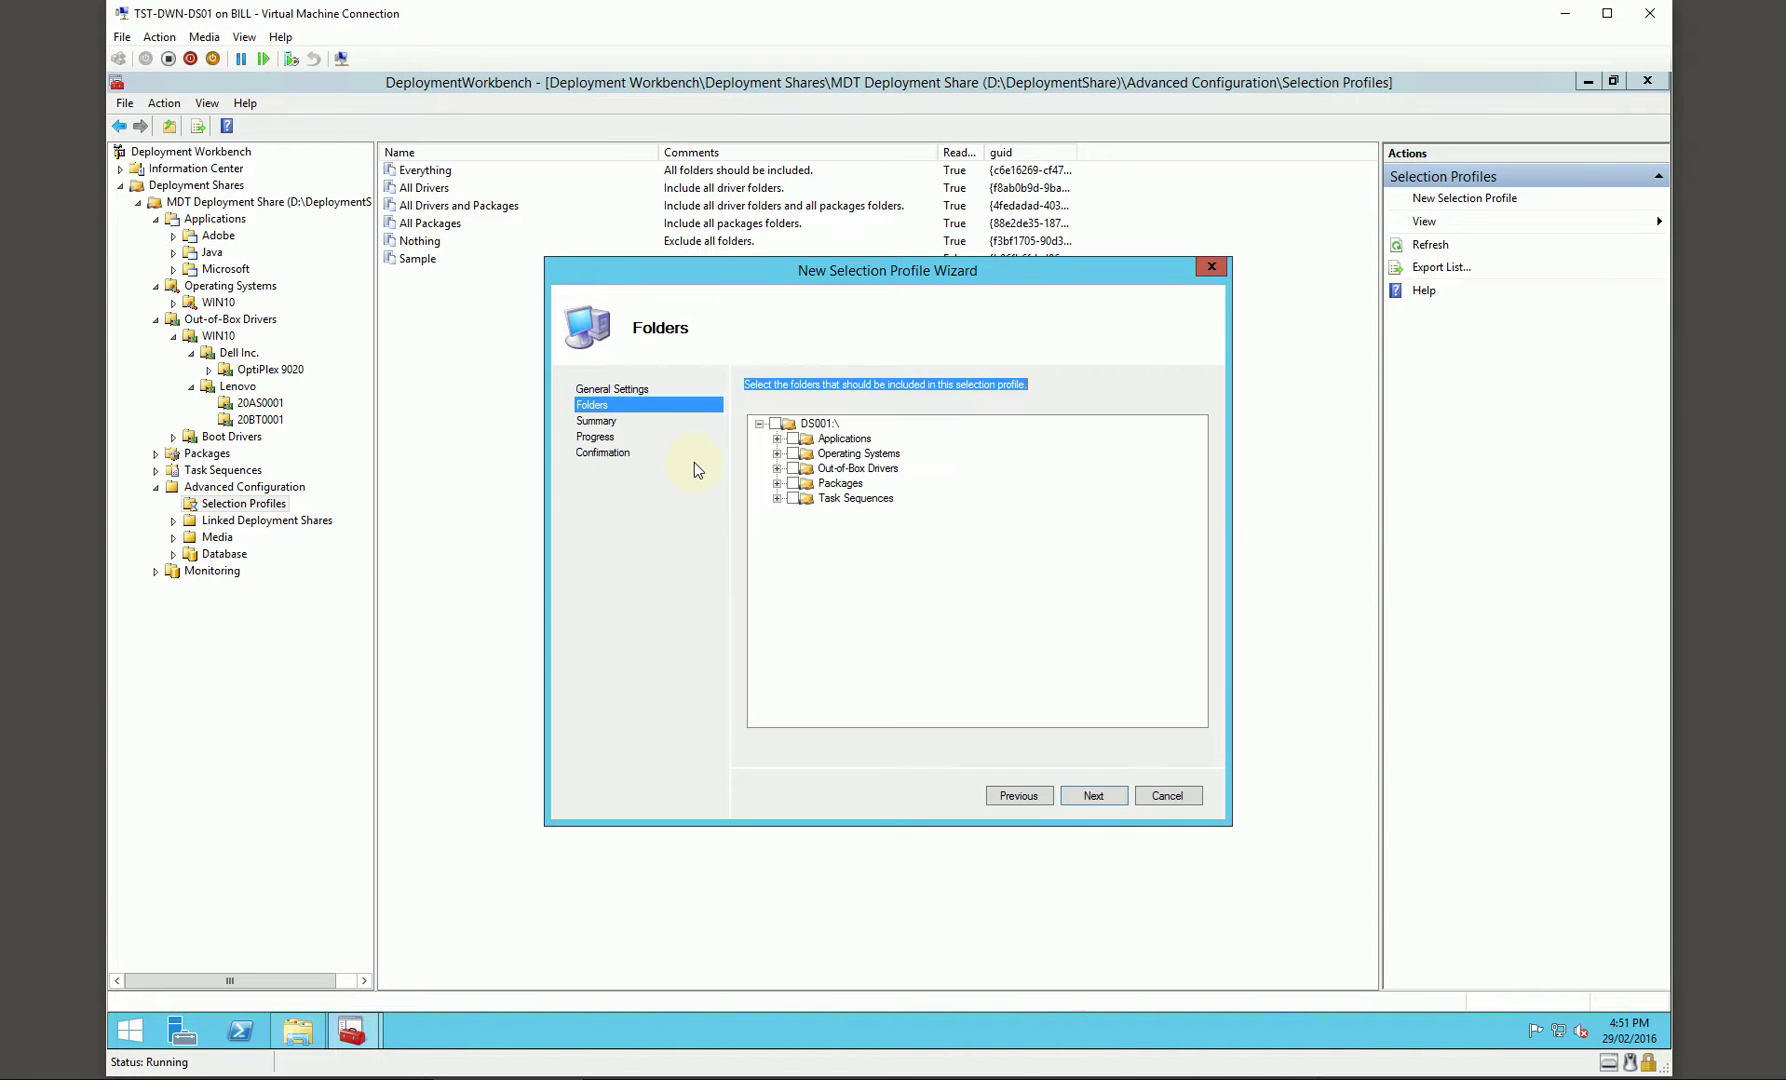
left_click(777, 468)
left_click(811, 498)
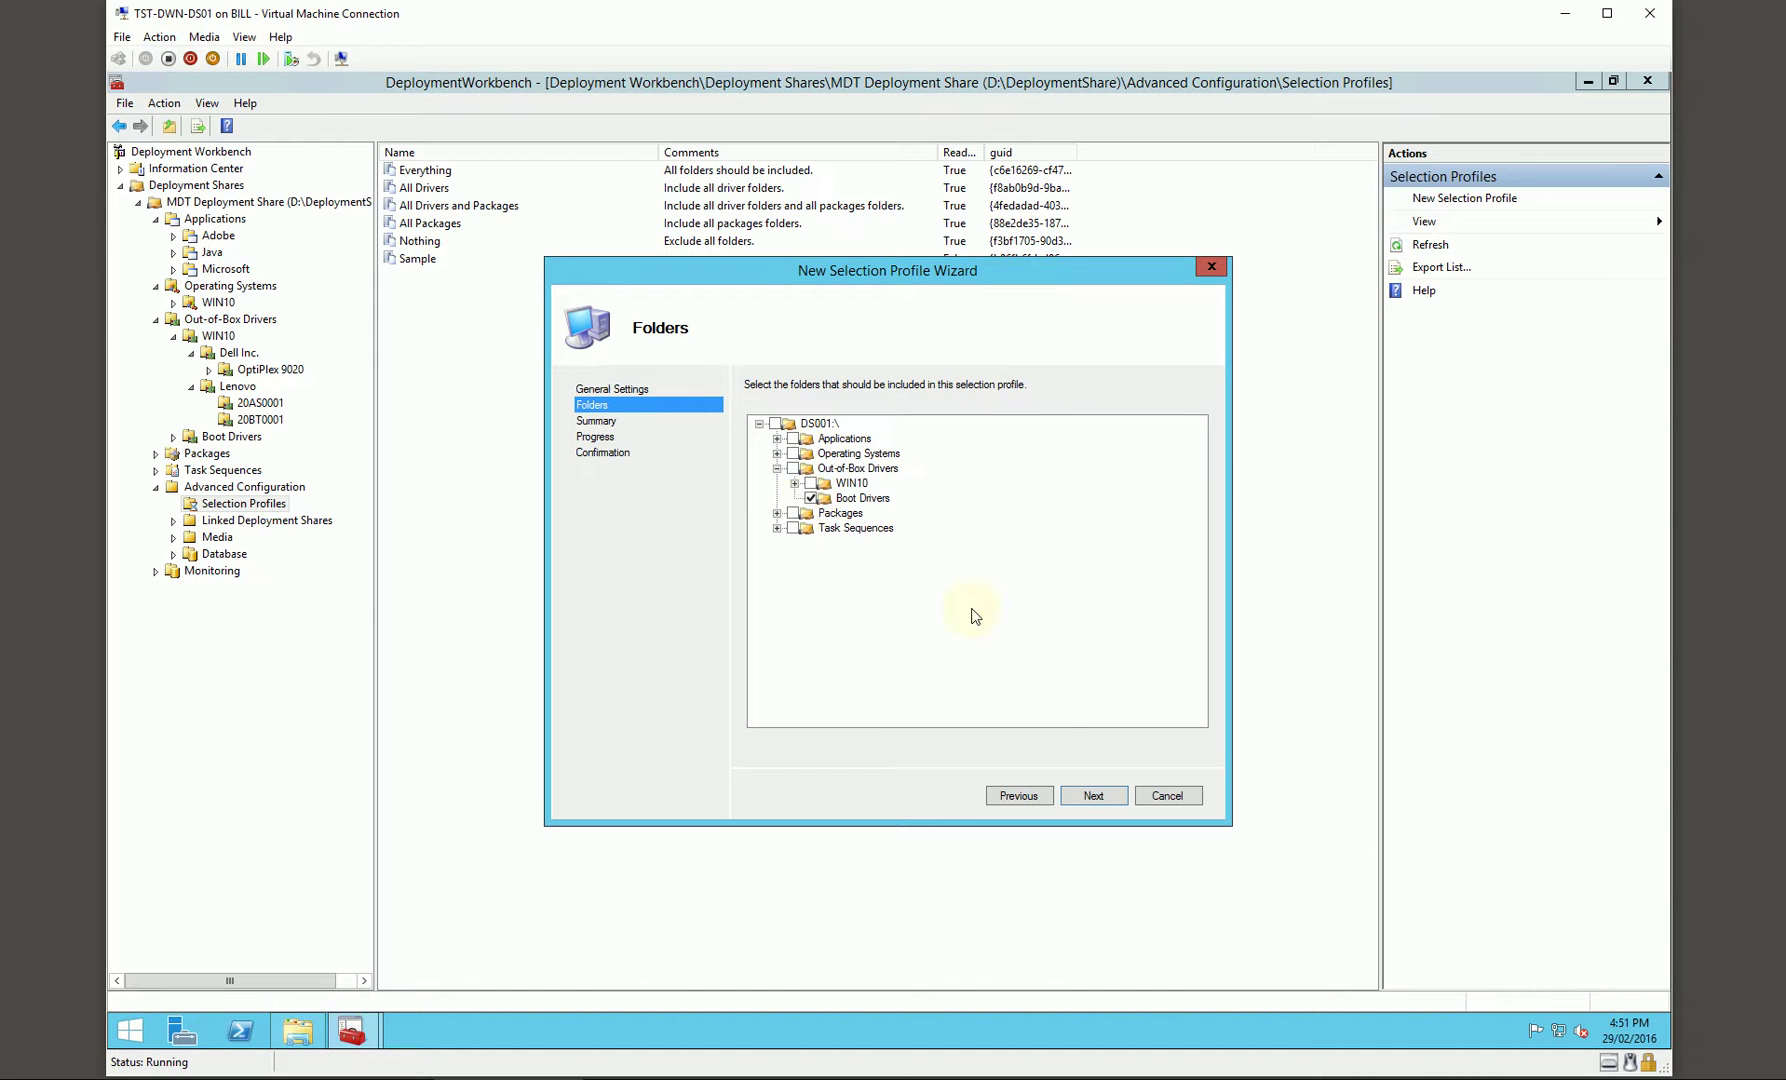
left_click(1088, 796)
left_click(1086, 795)
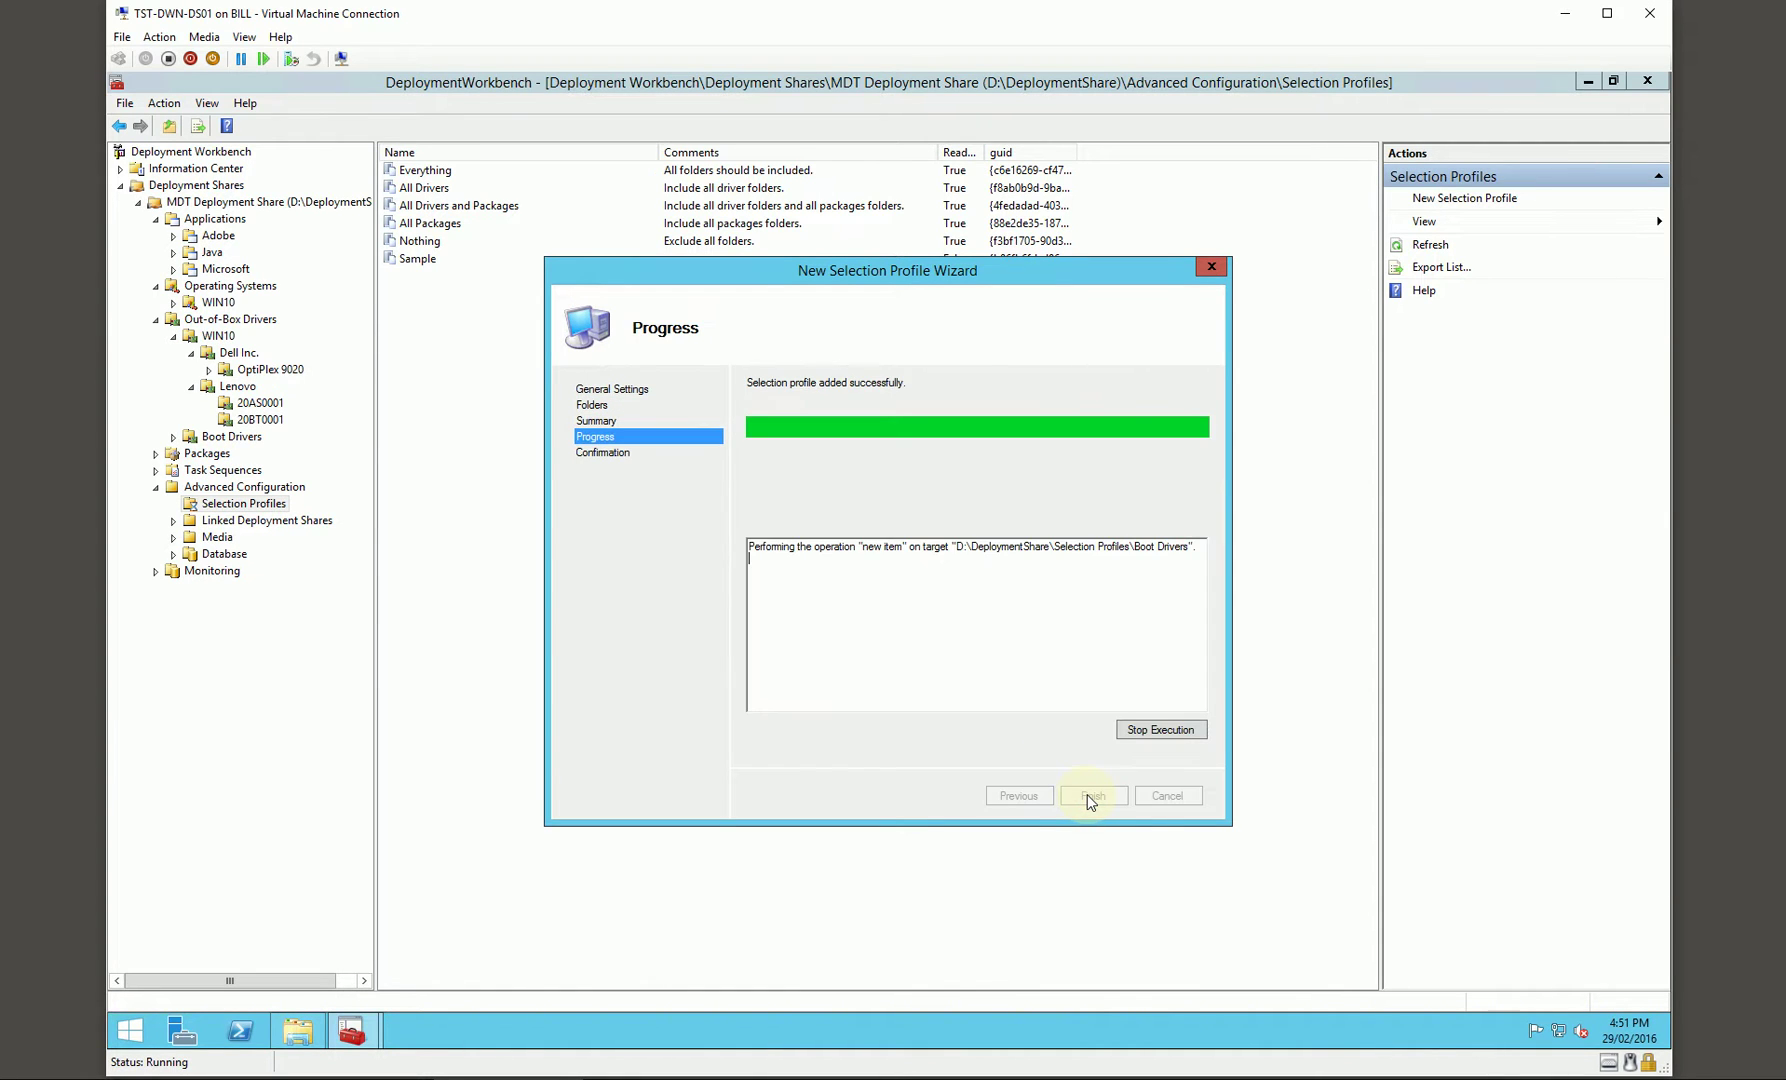
left_click(1092, 796)
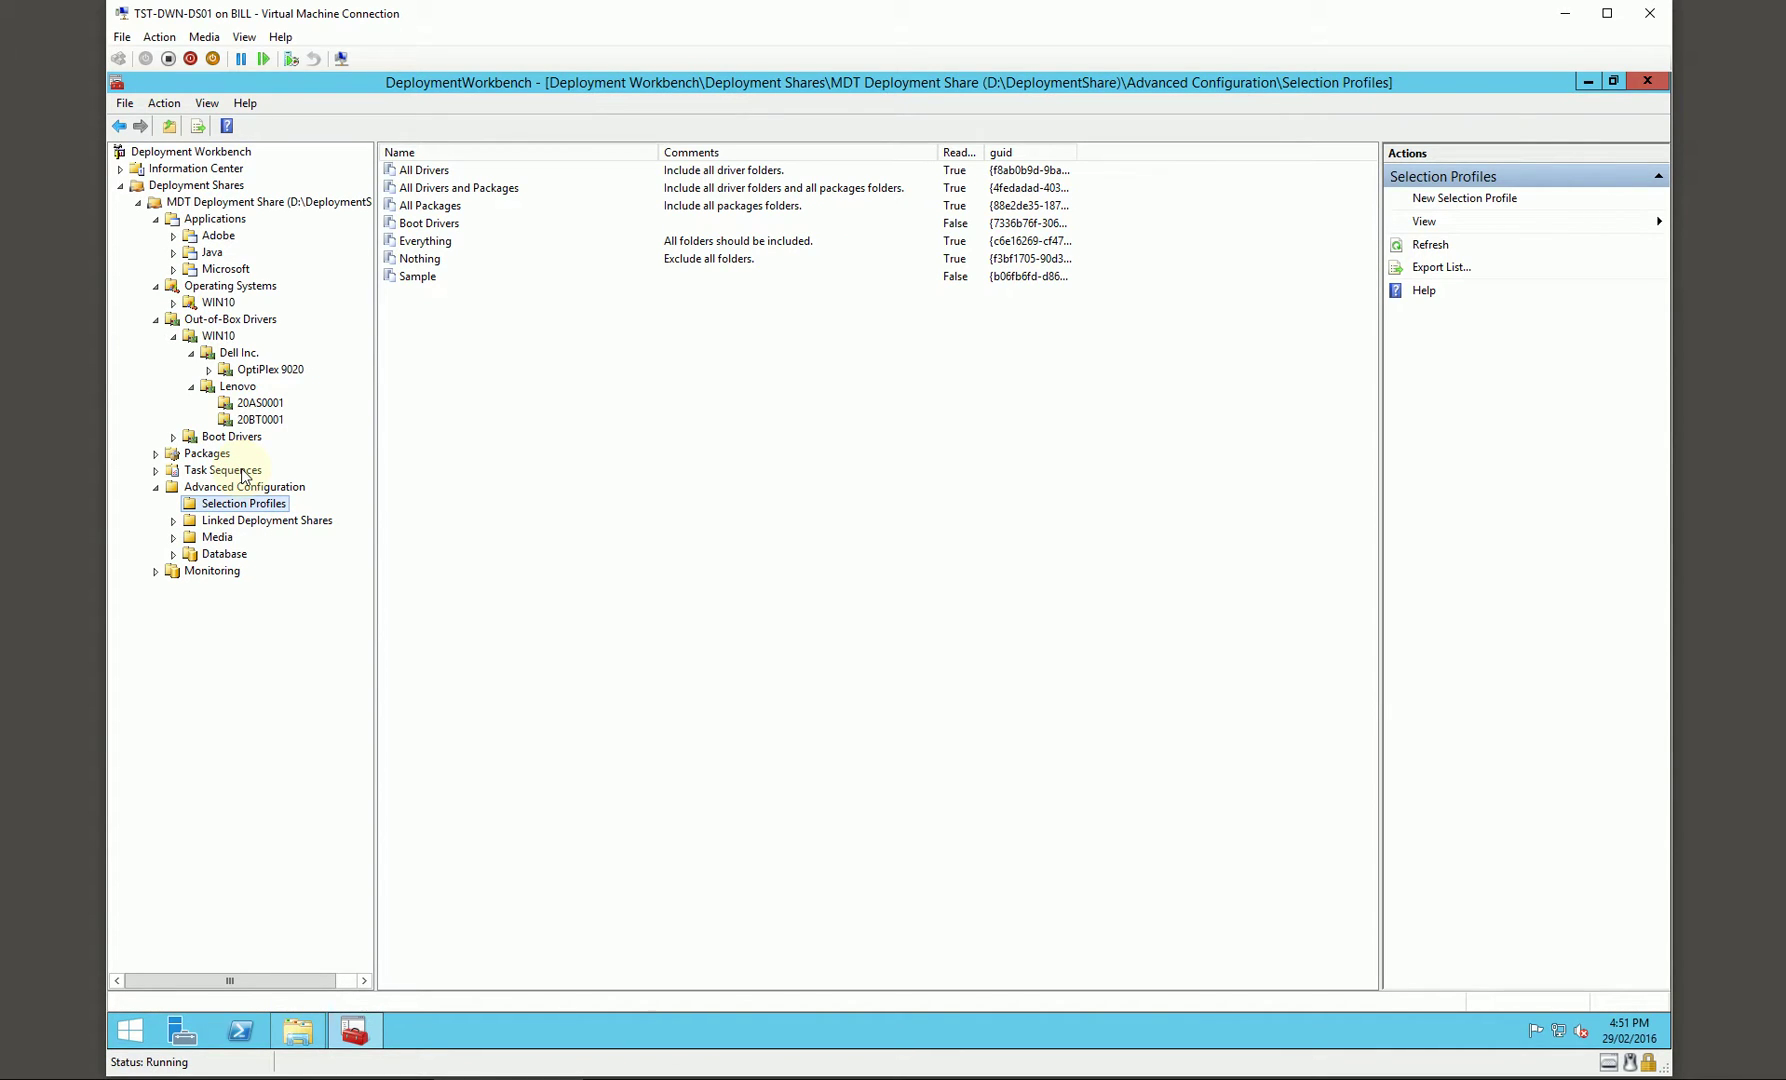
Insert an operating system disk image into the virtual machine's DVD drive.
left_click(218, 302)
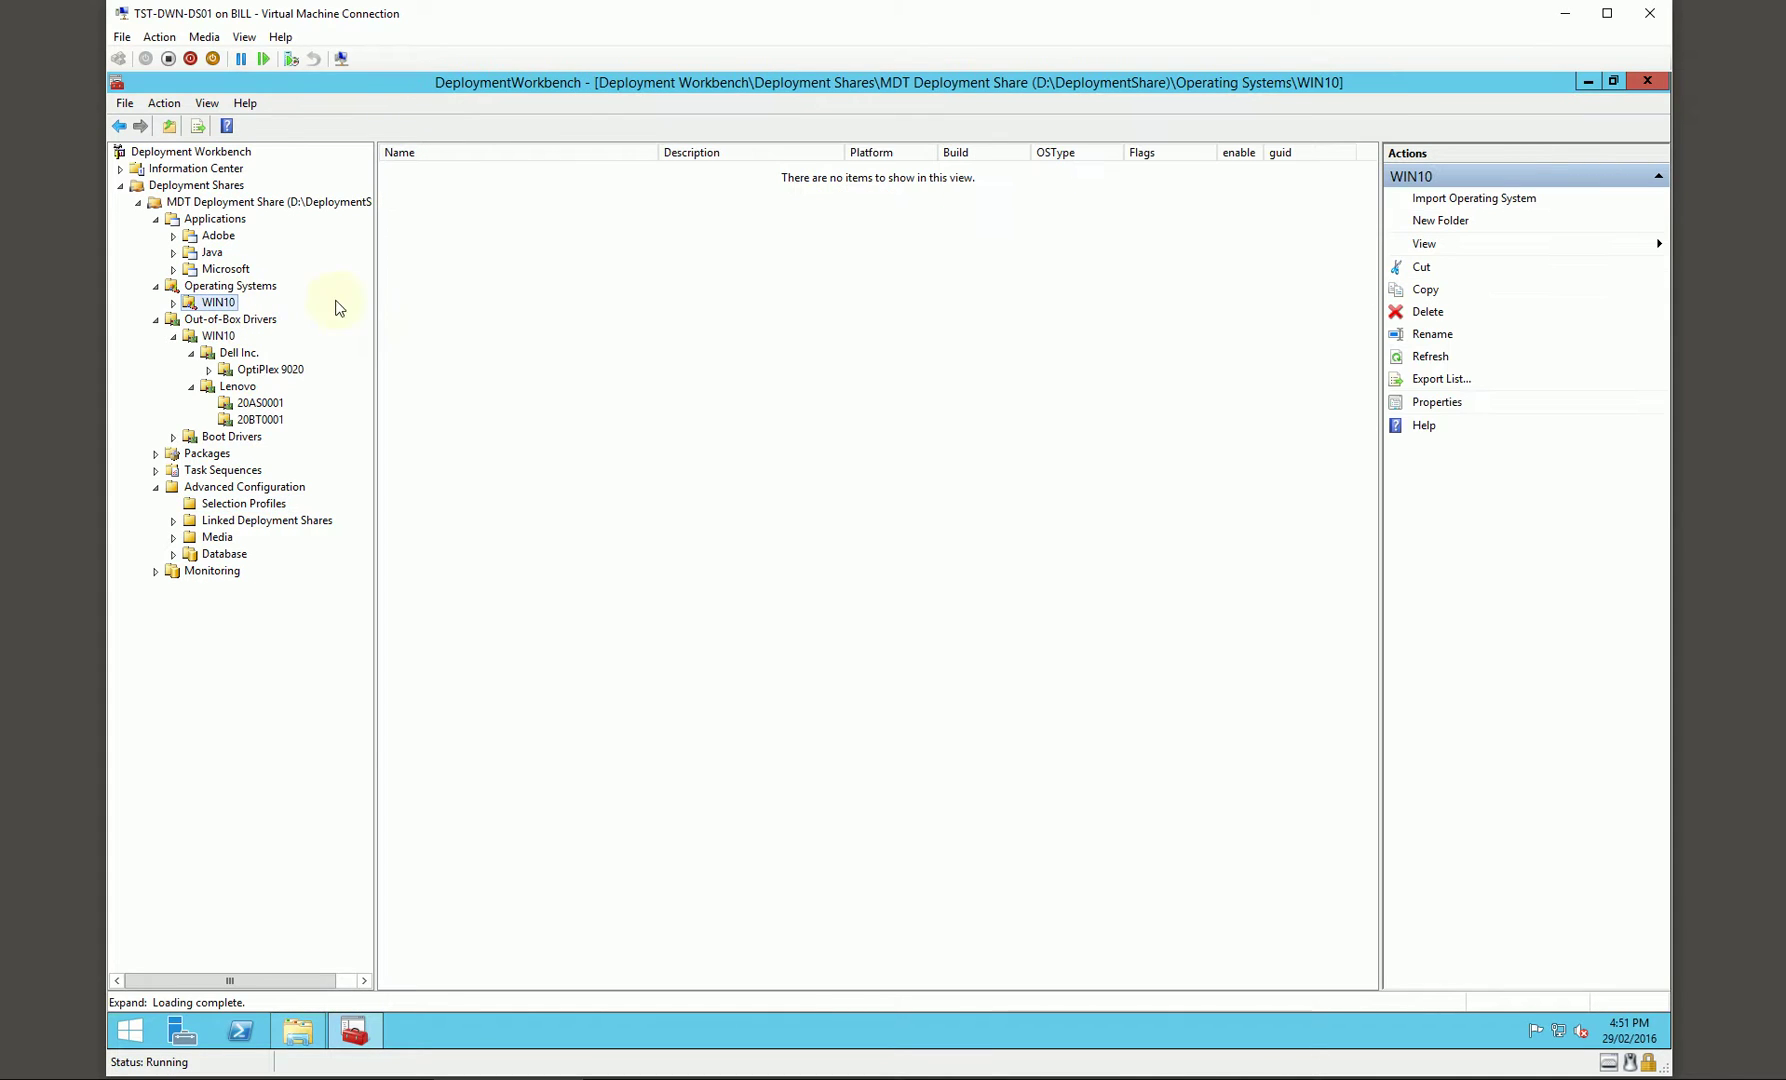
left_click(204, 39)
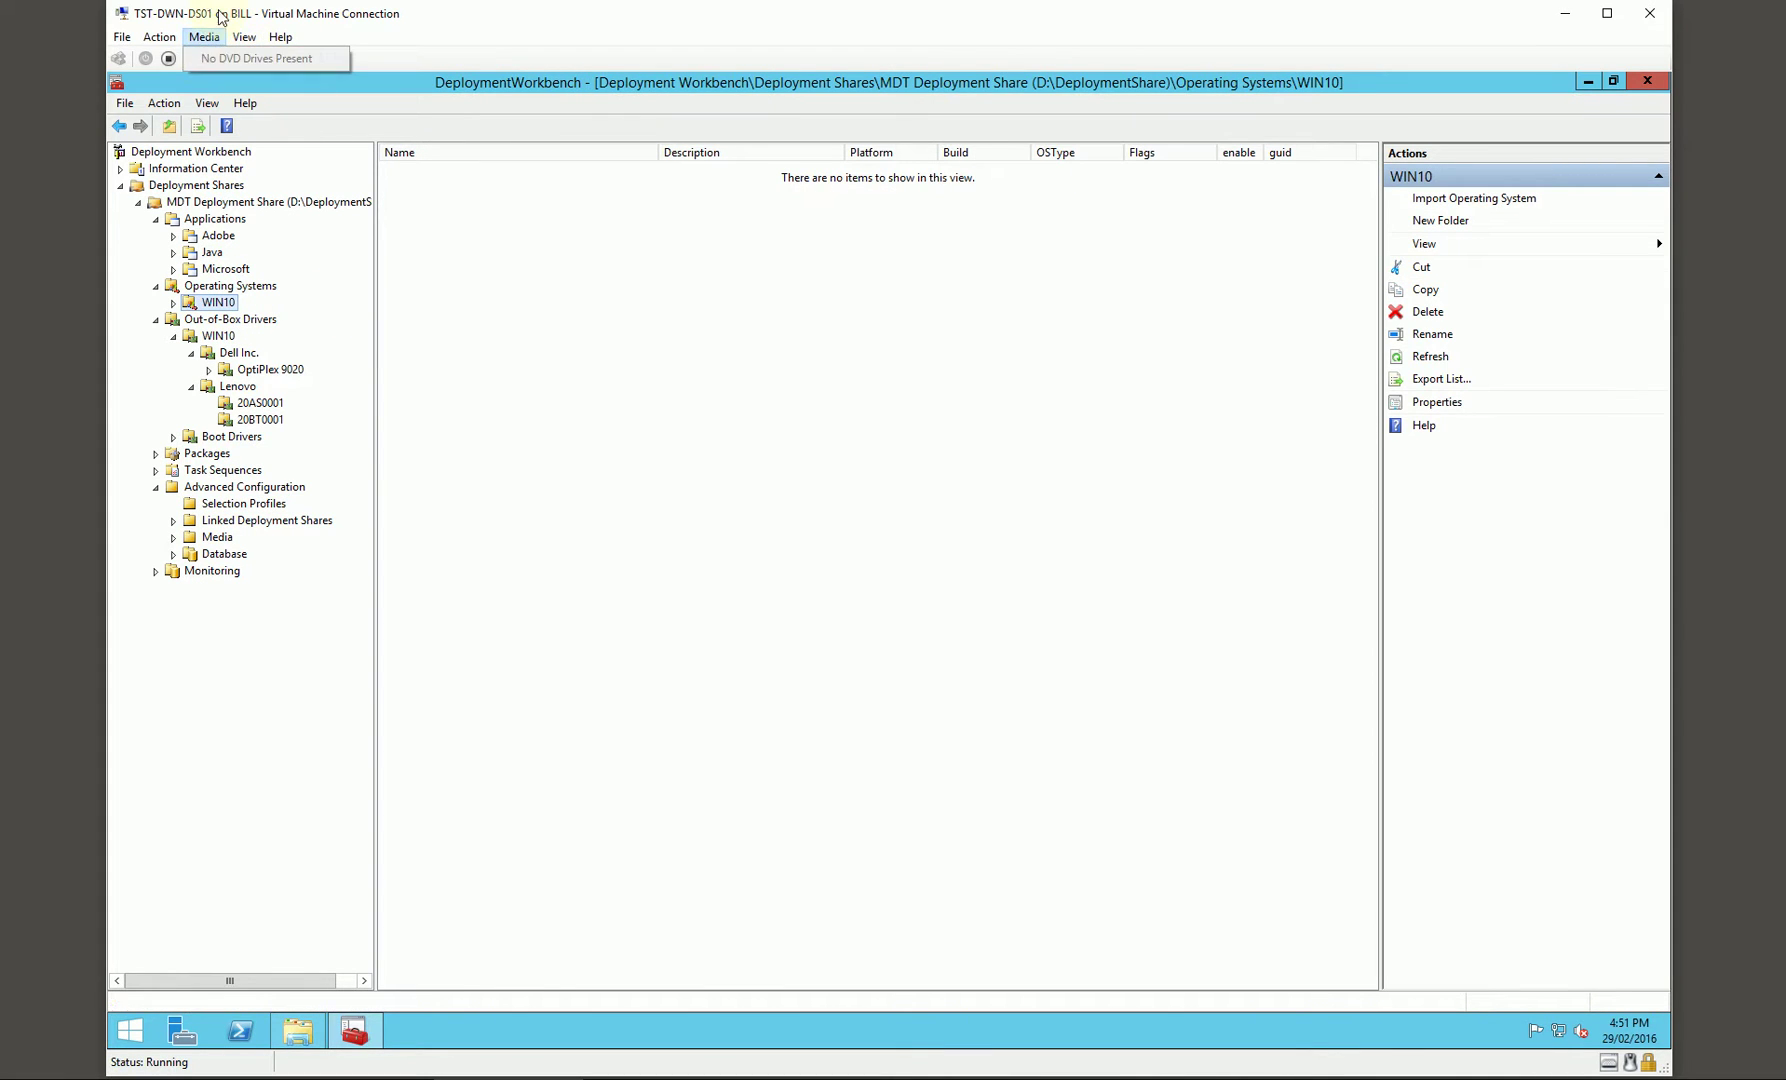
left_click(463, 258)
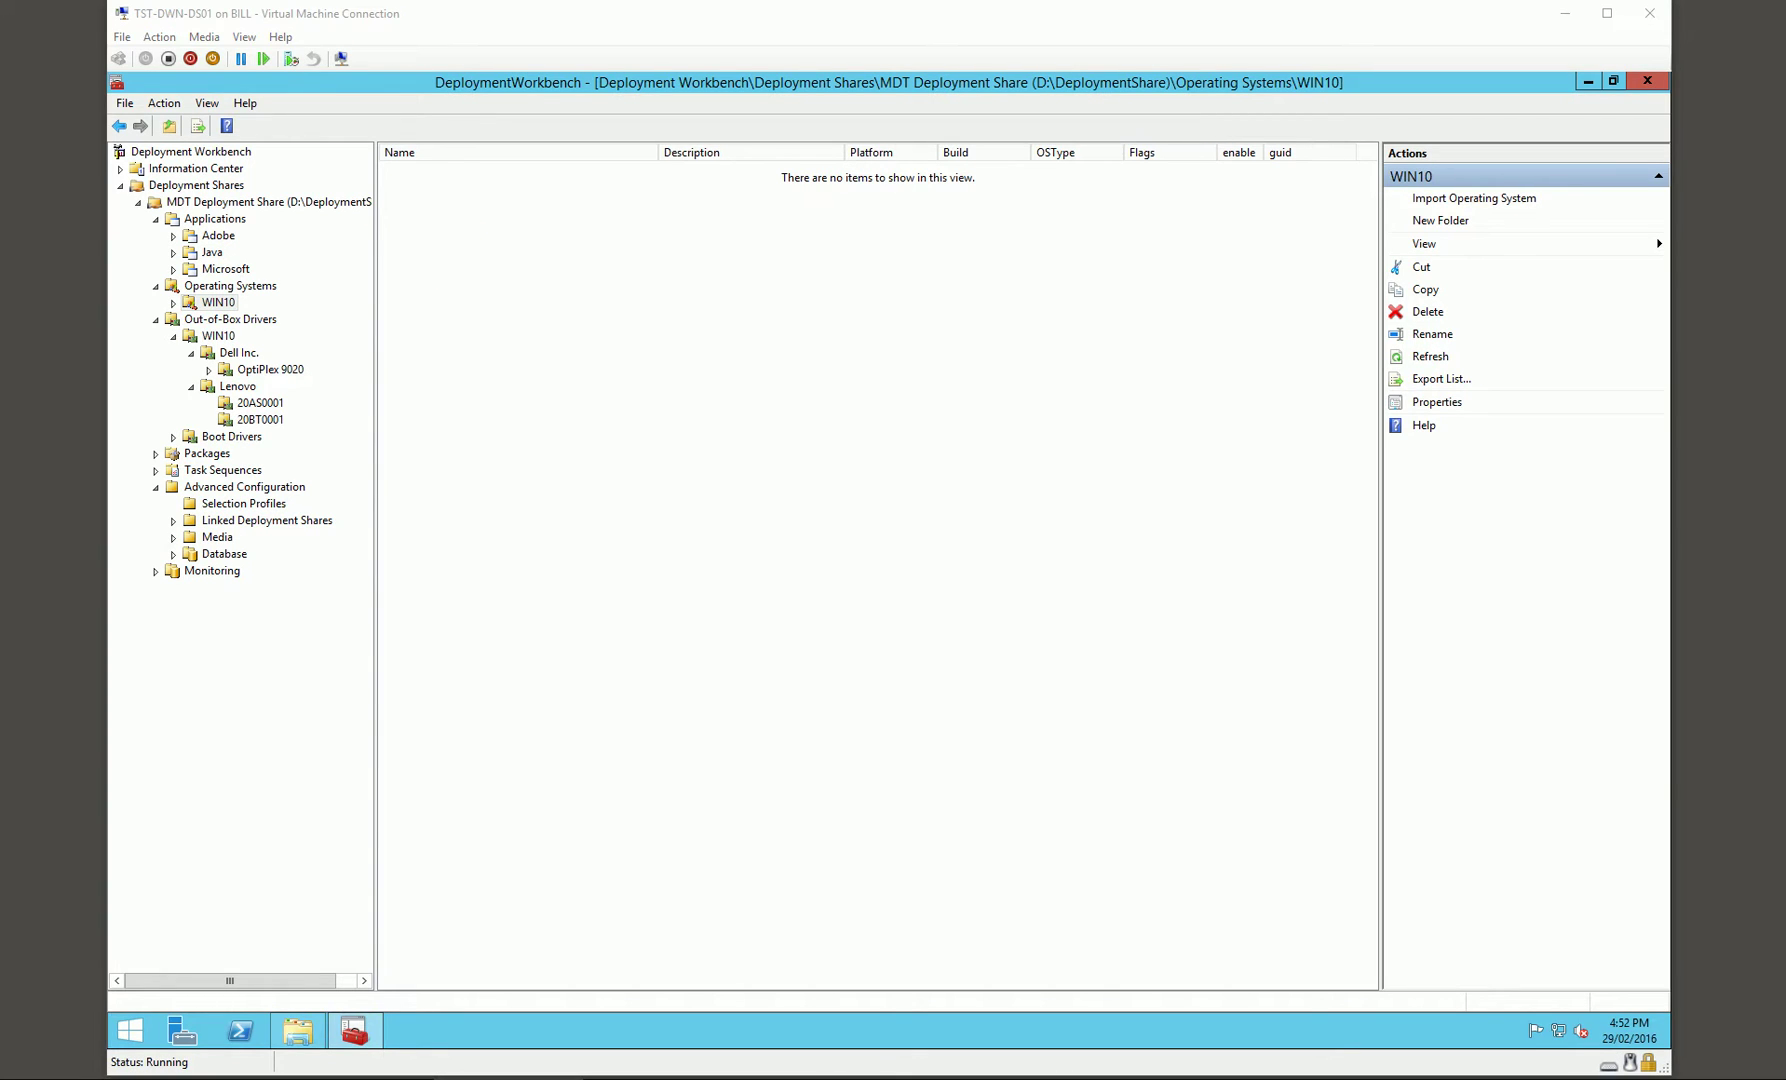
left_click(207, 39)
mouse_move(215, 60)
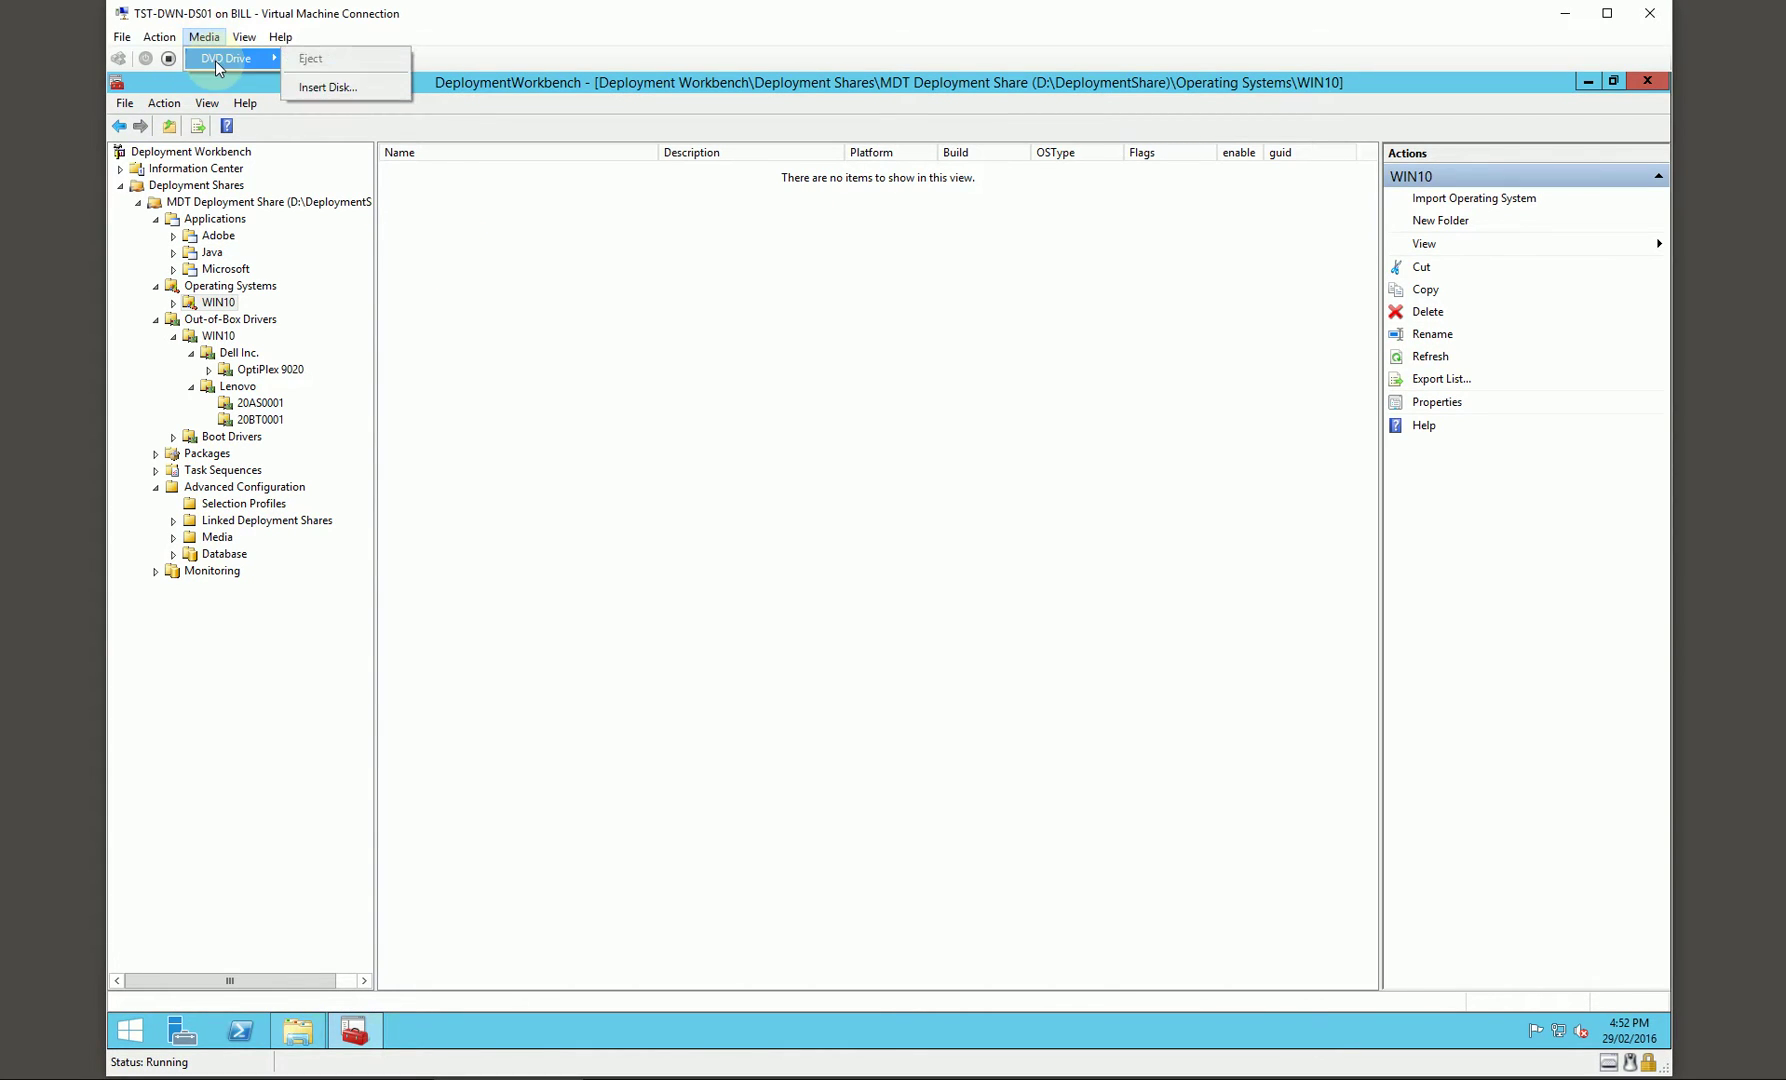
left_click(339, 86)
double_click(451, 178)
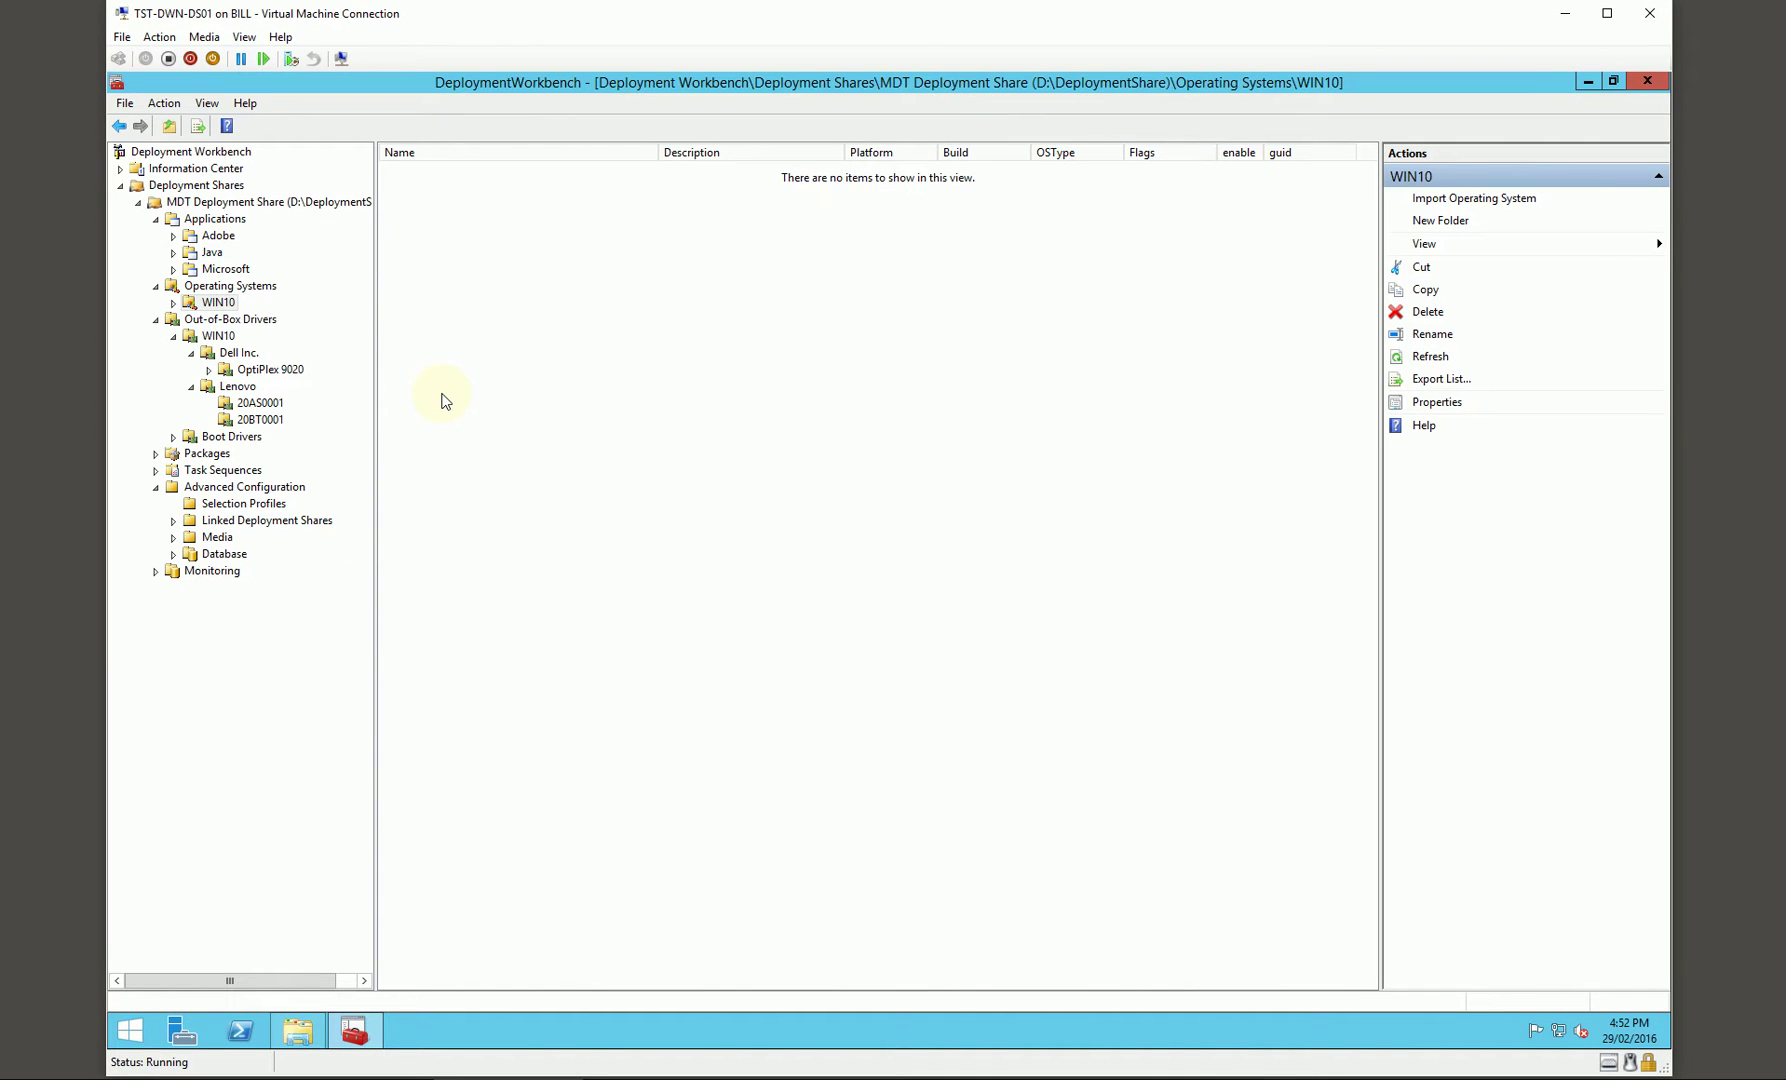
Start importing an operating system into the WIN10 folder, using the full set of source files from the DVD drive.
left_click(222, 305)
right_click(224, 312)
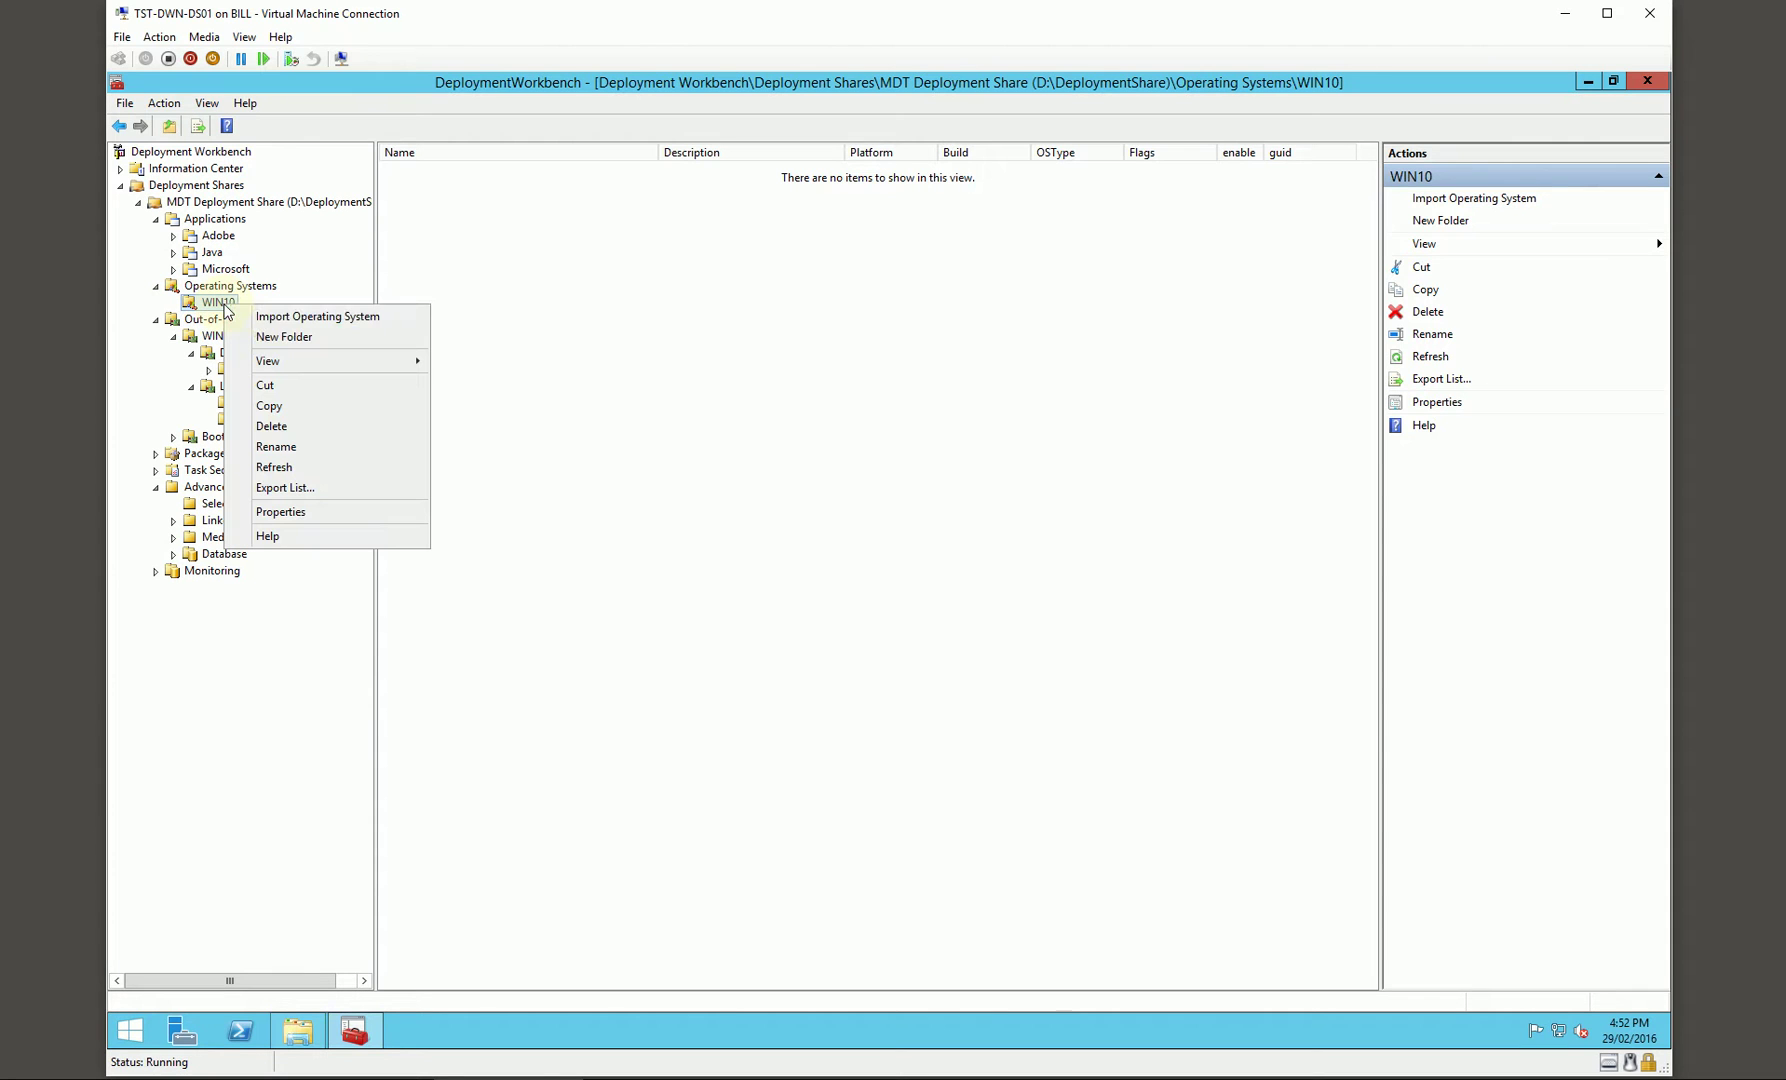
left_click(281, 318)
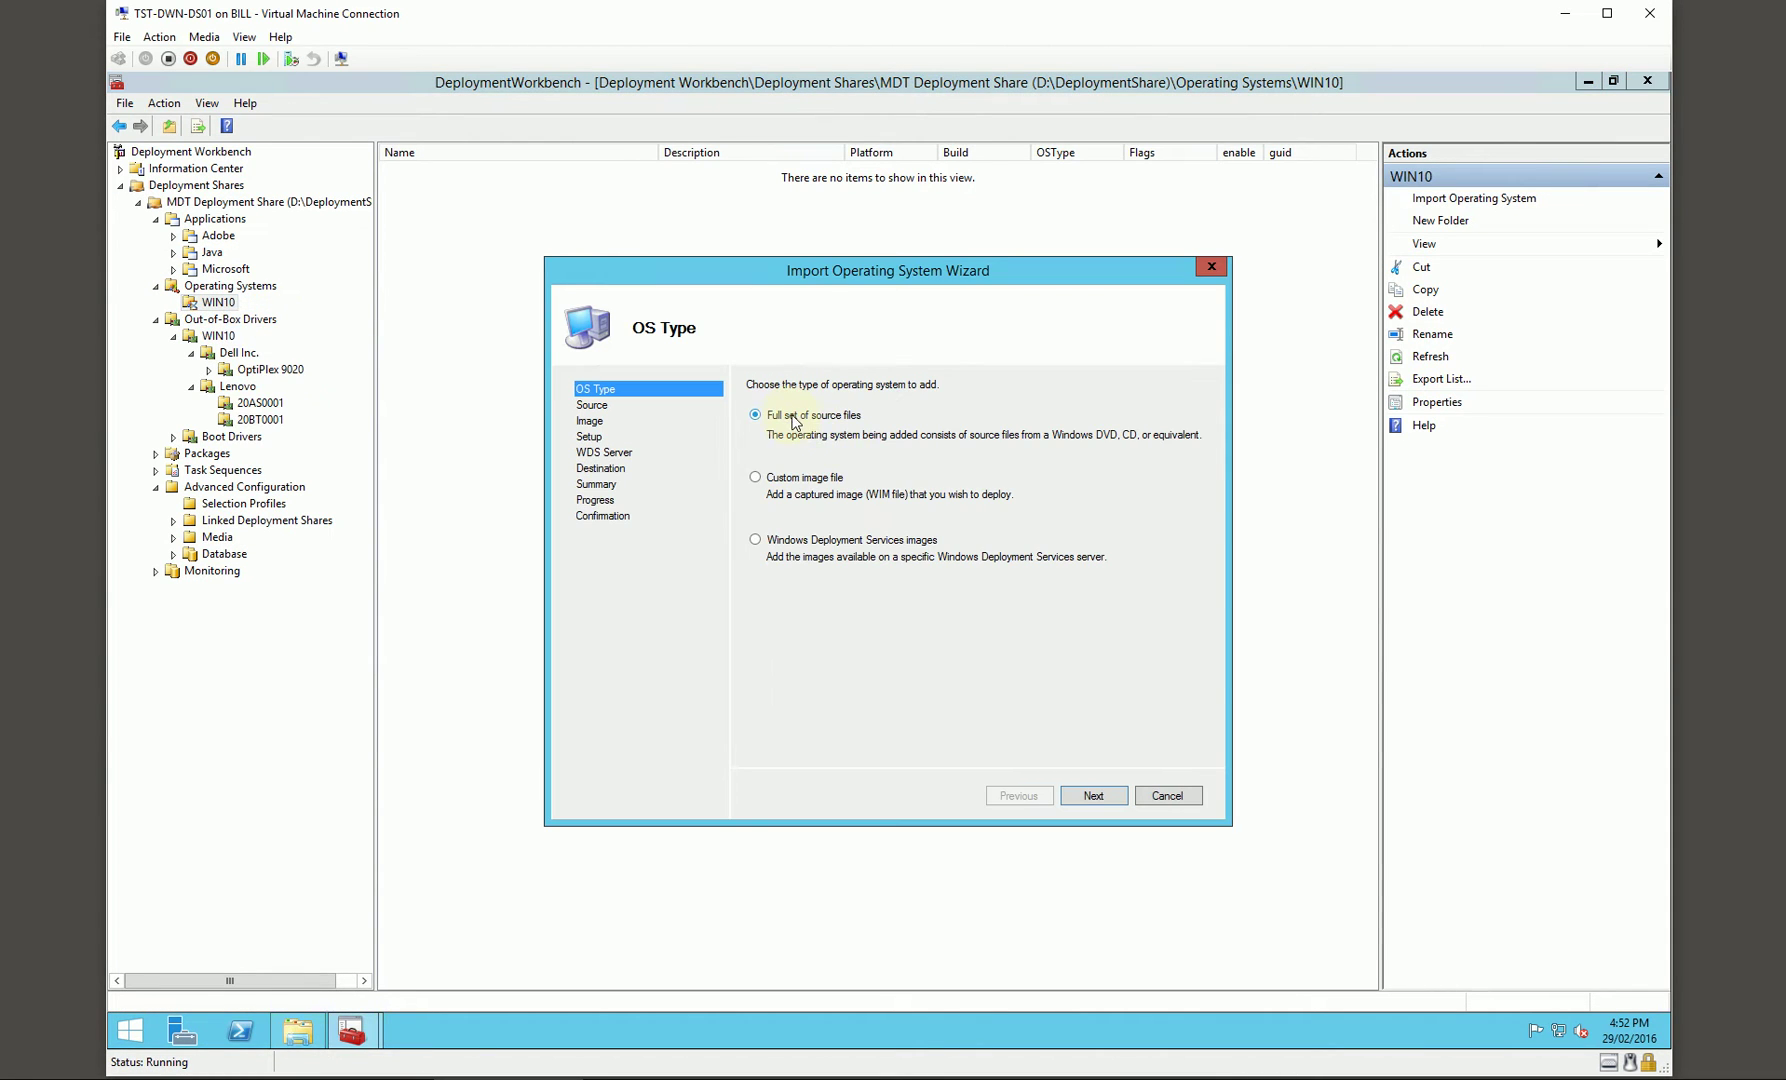
left_click(1081, 798)
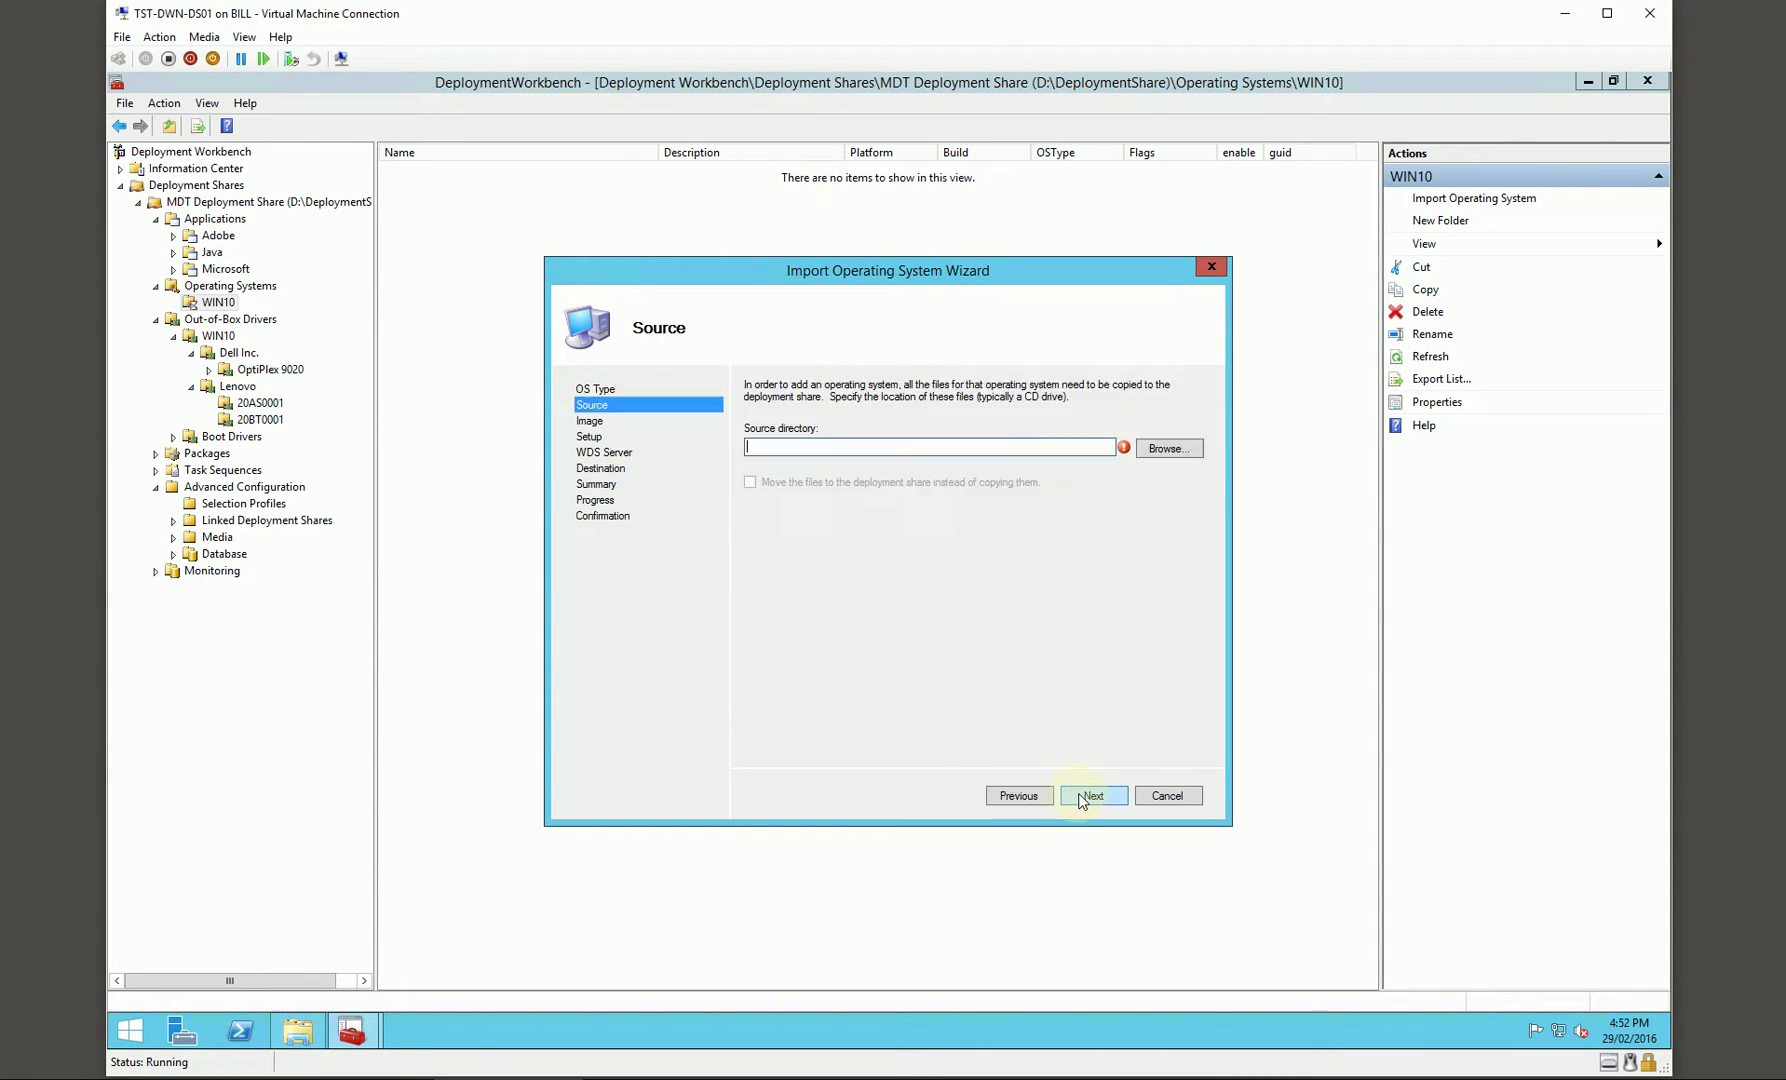
left_click(1165, 448)
left_click(768, 521)
double_click(840, 658)
left_click(912, 710)
left_click(1093, 796)
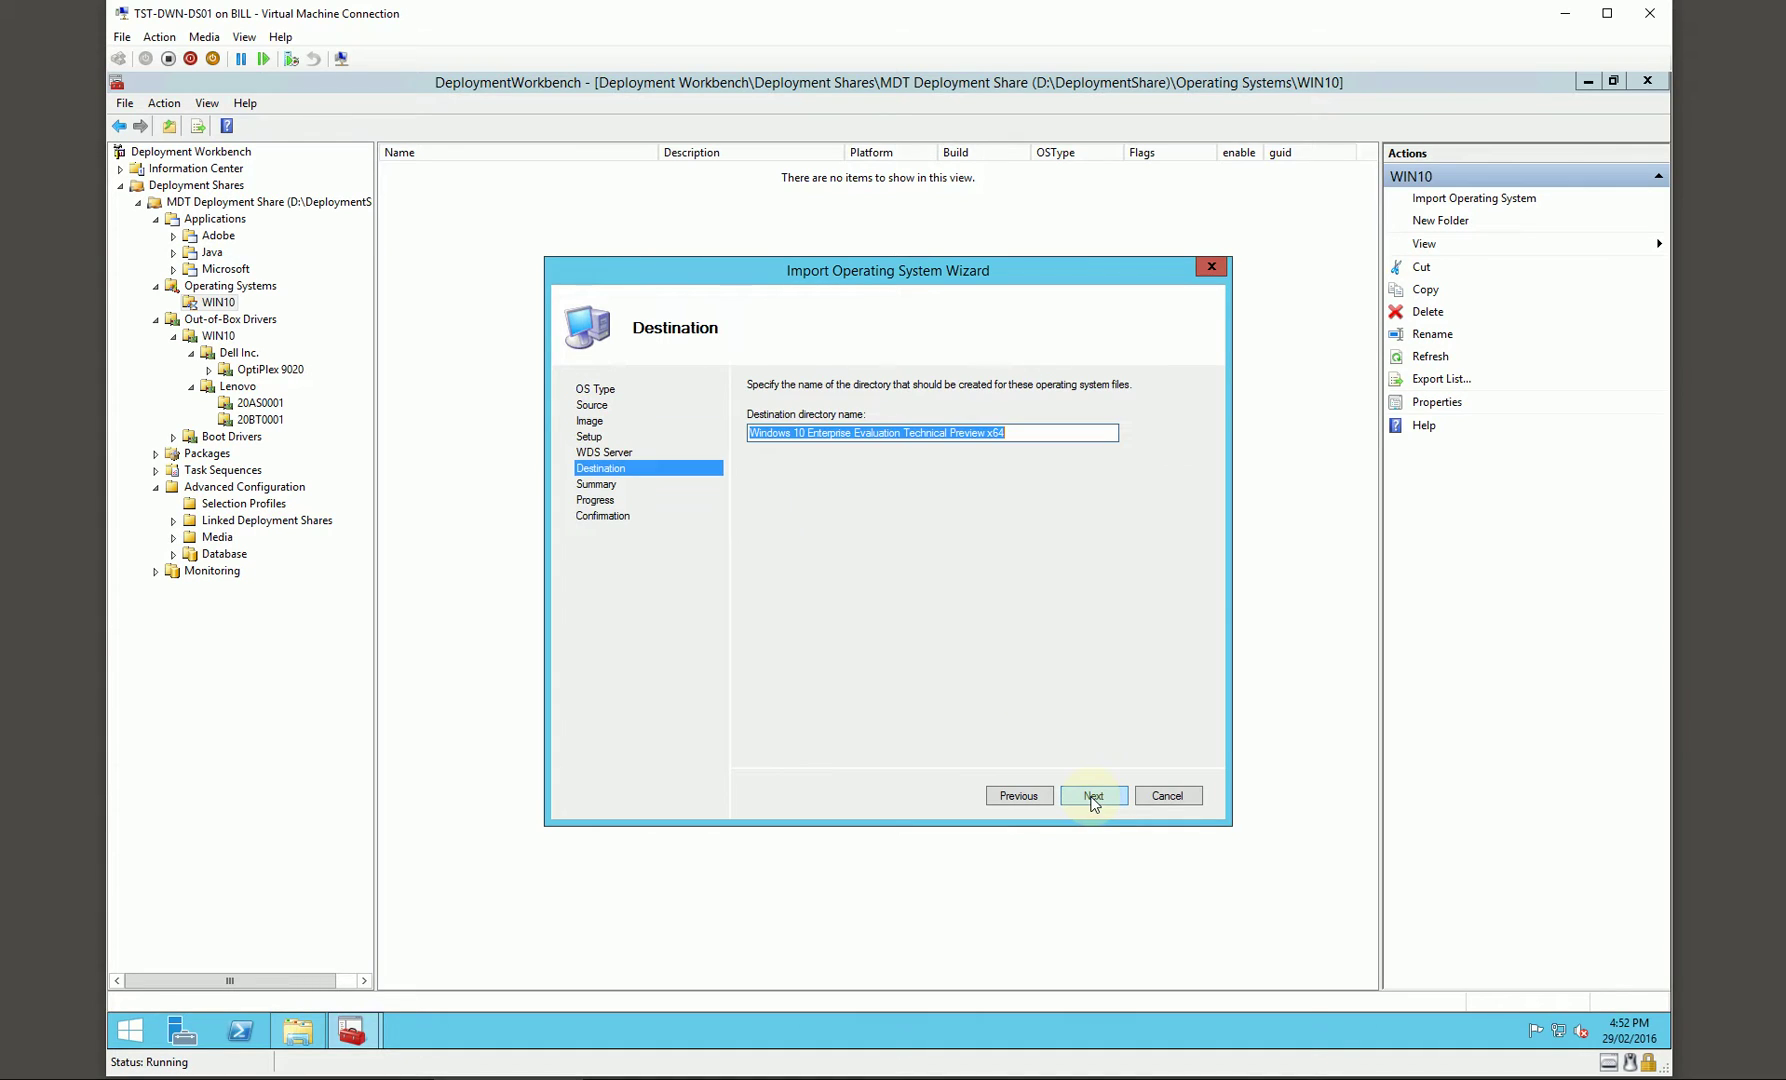
Set the destination directory name to Windows 10 Enterprise and complete the operating system import.
left_click(851, 433)
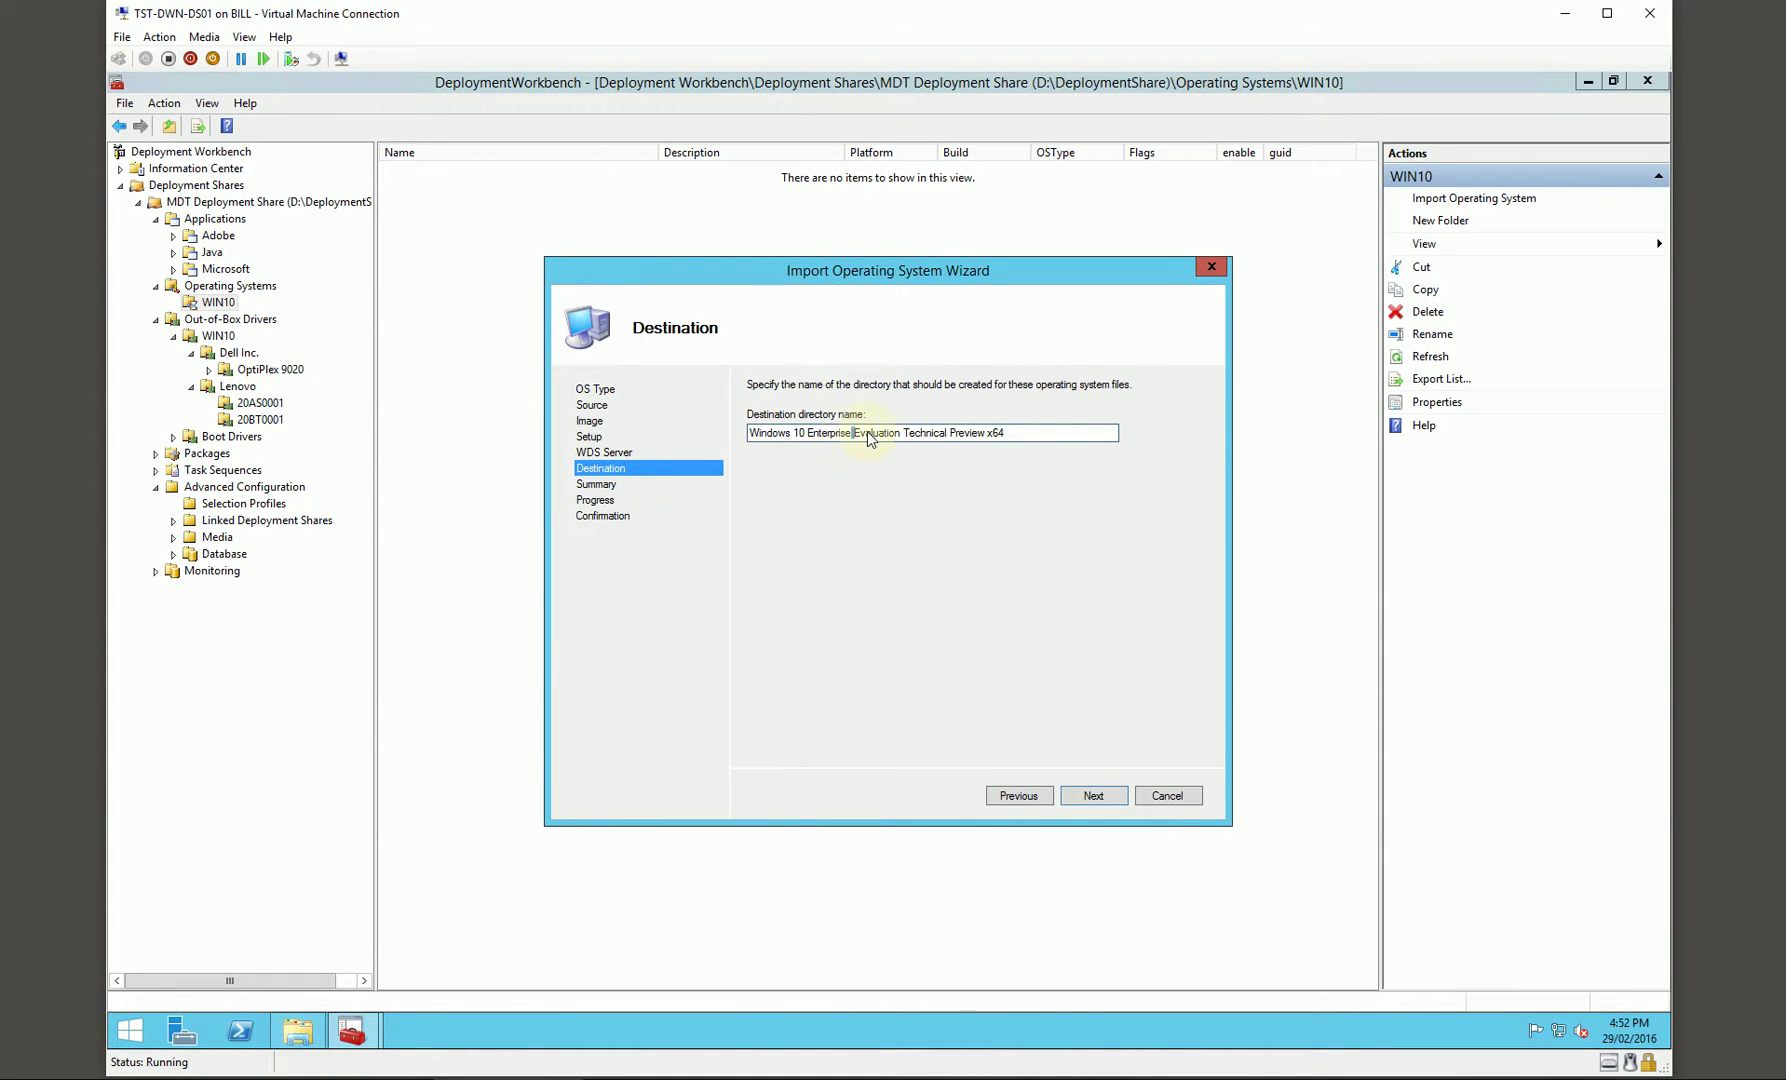
left_click(1065, 434, "shift")
key("Delete")
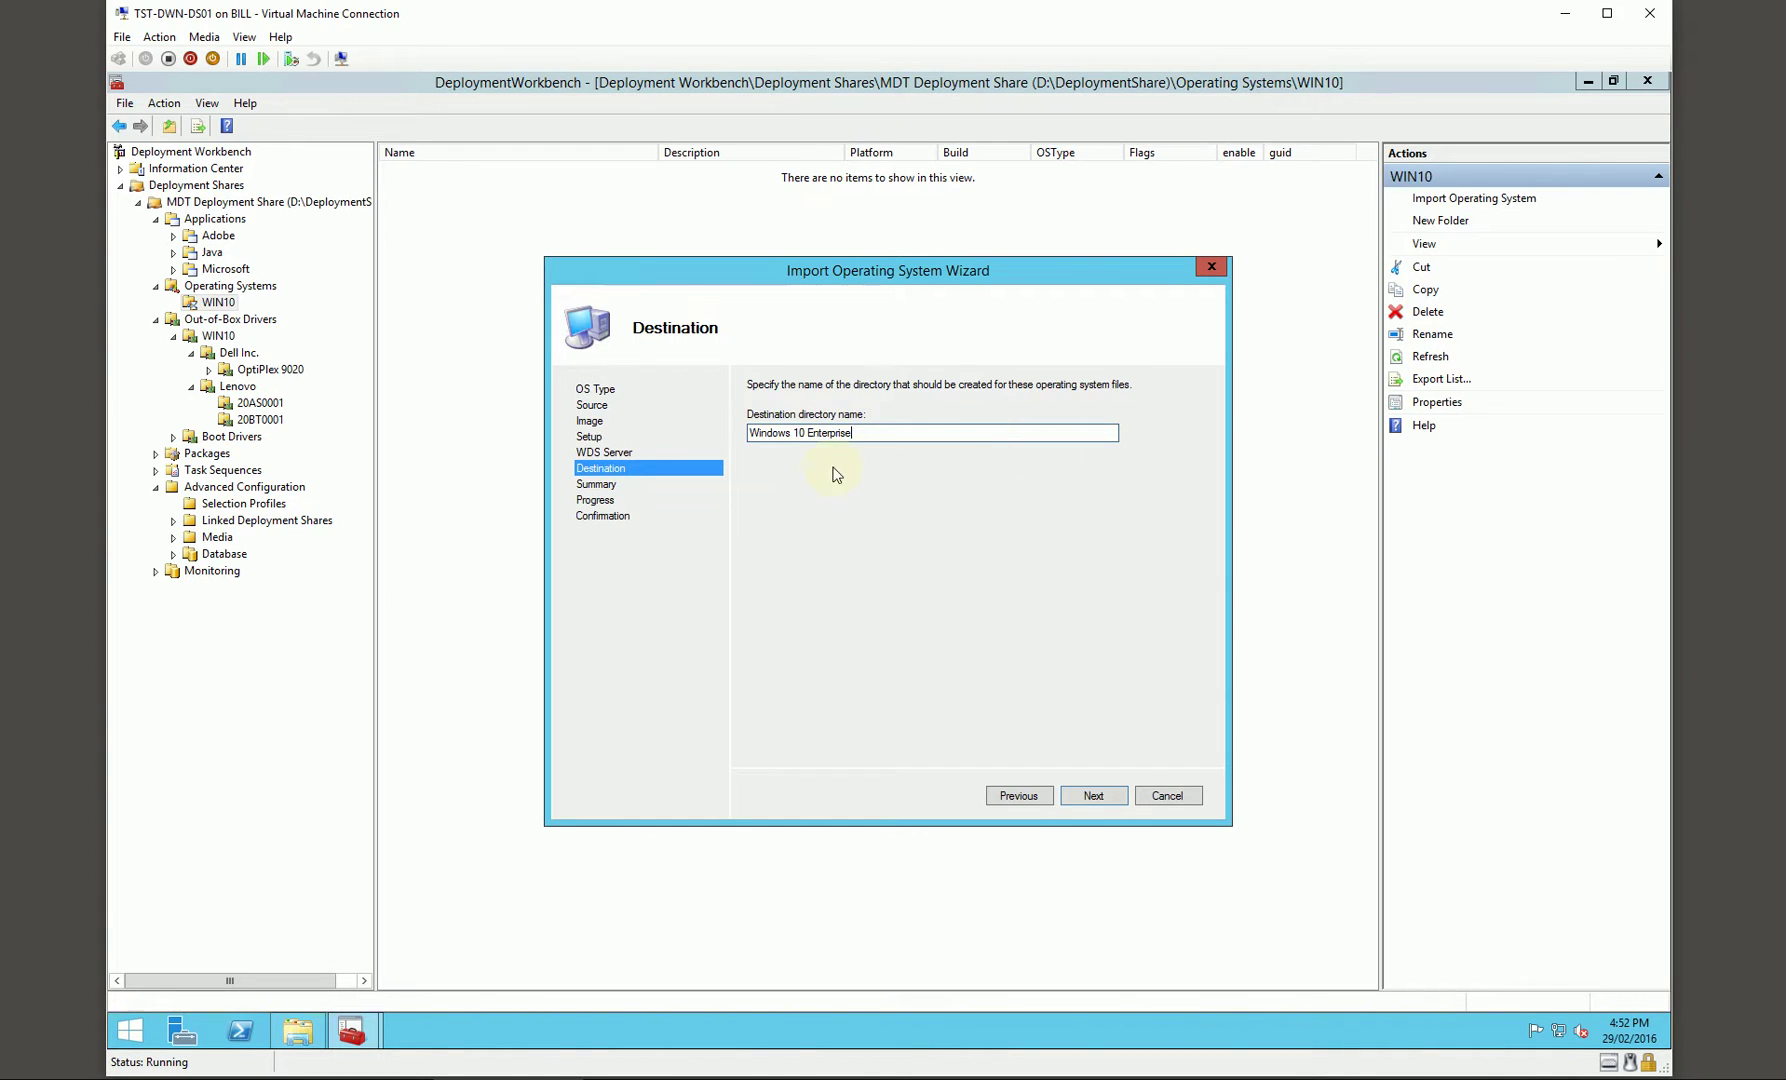
left_click(1081, 800)
left_click(1081, 800)
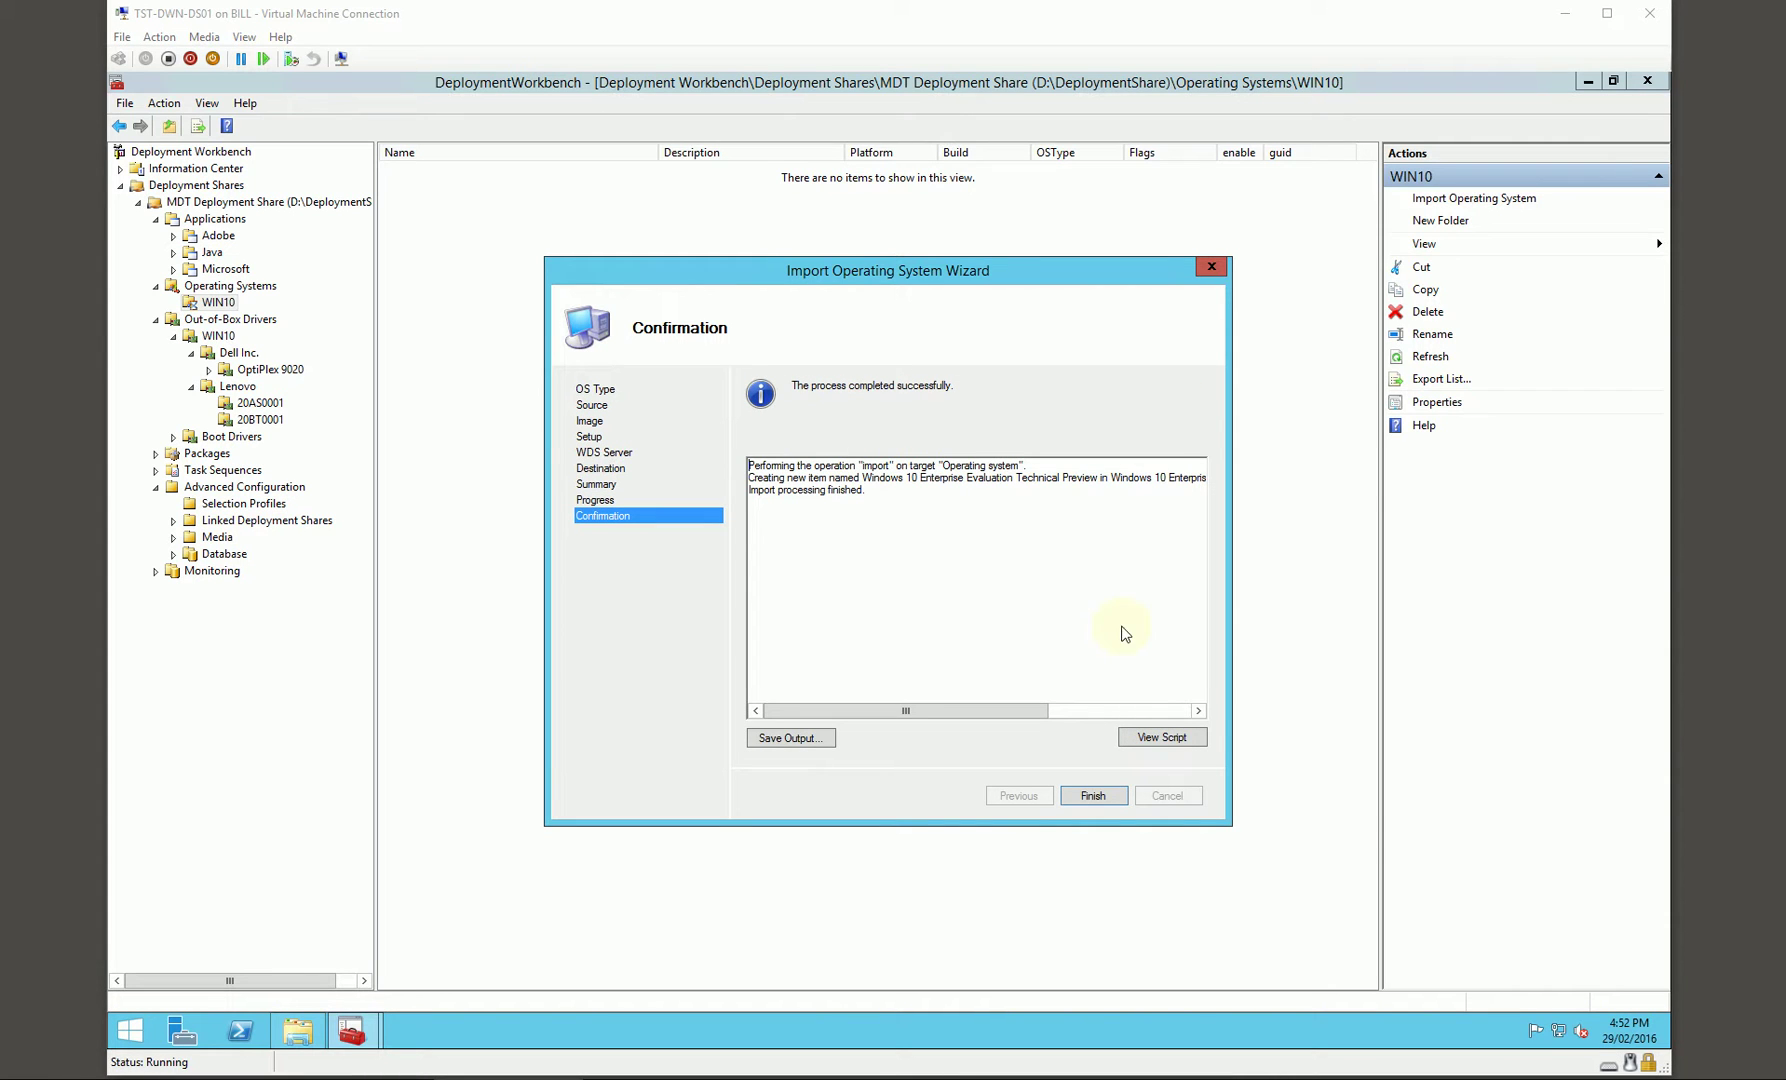
left_click(1093, 796)
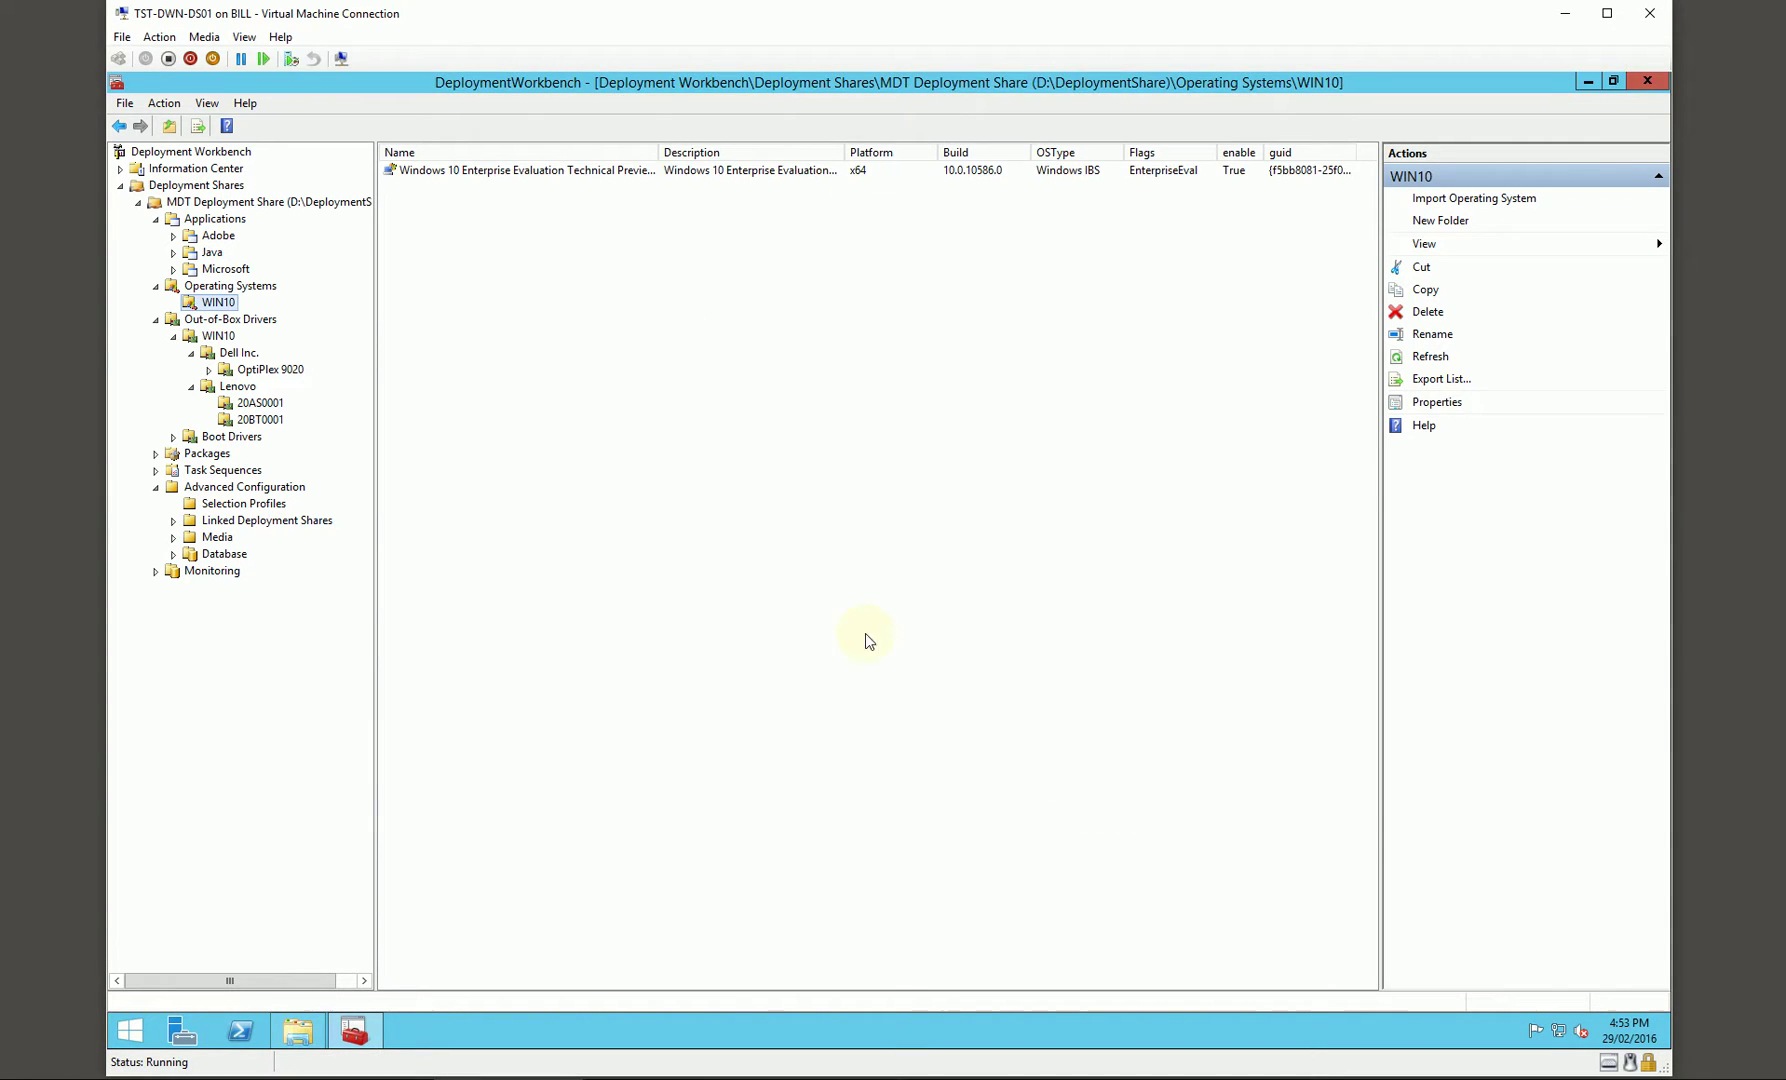
Insert the Office2013ProPlusTrialSP1 disk image into the virtual machine's DVD drive.
left_click(214, 272)
right_click(215, 273)
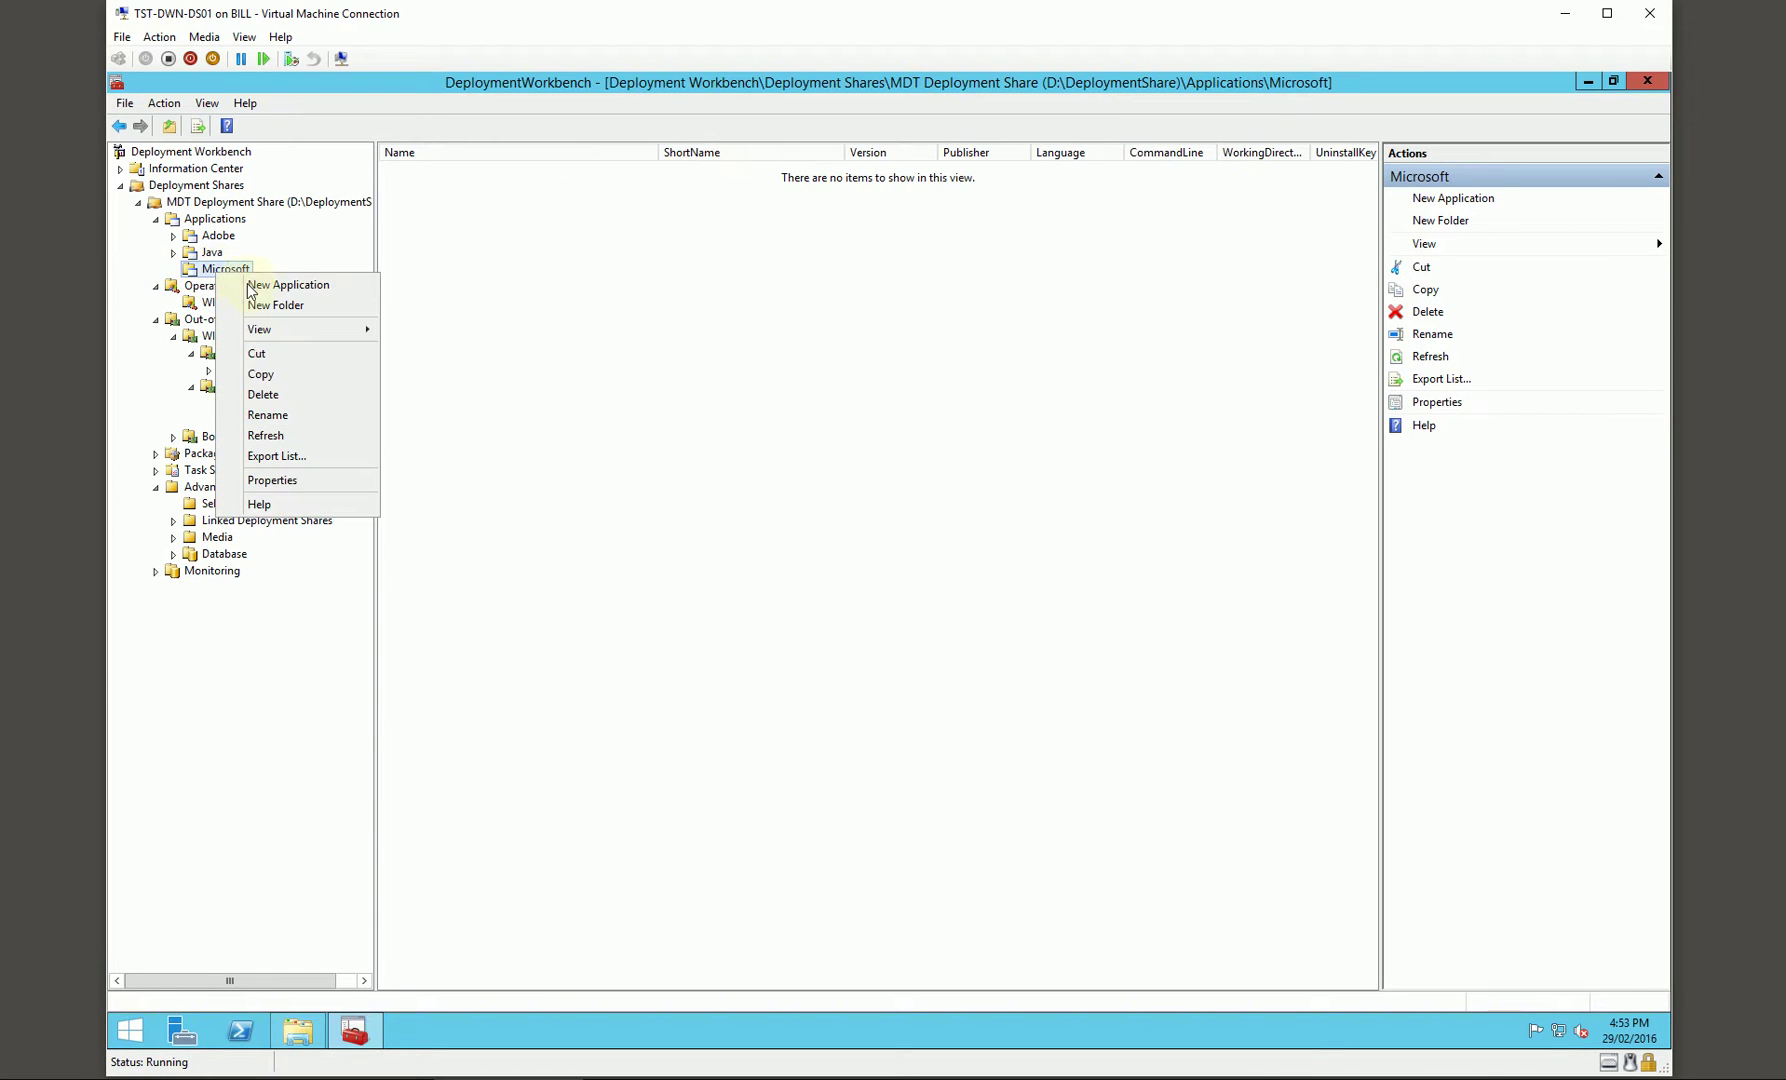
left_click(159, 37)
mouse_move(208, 37)
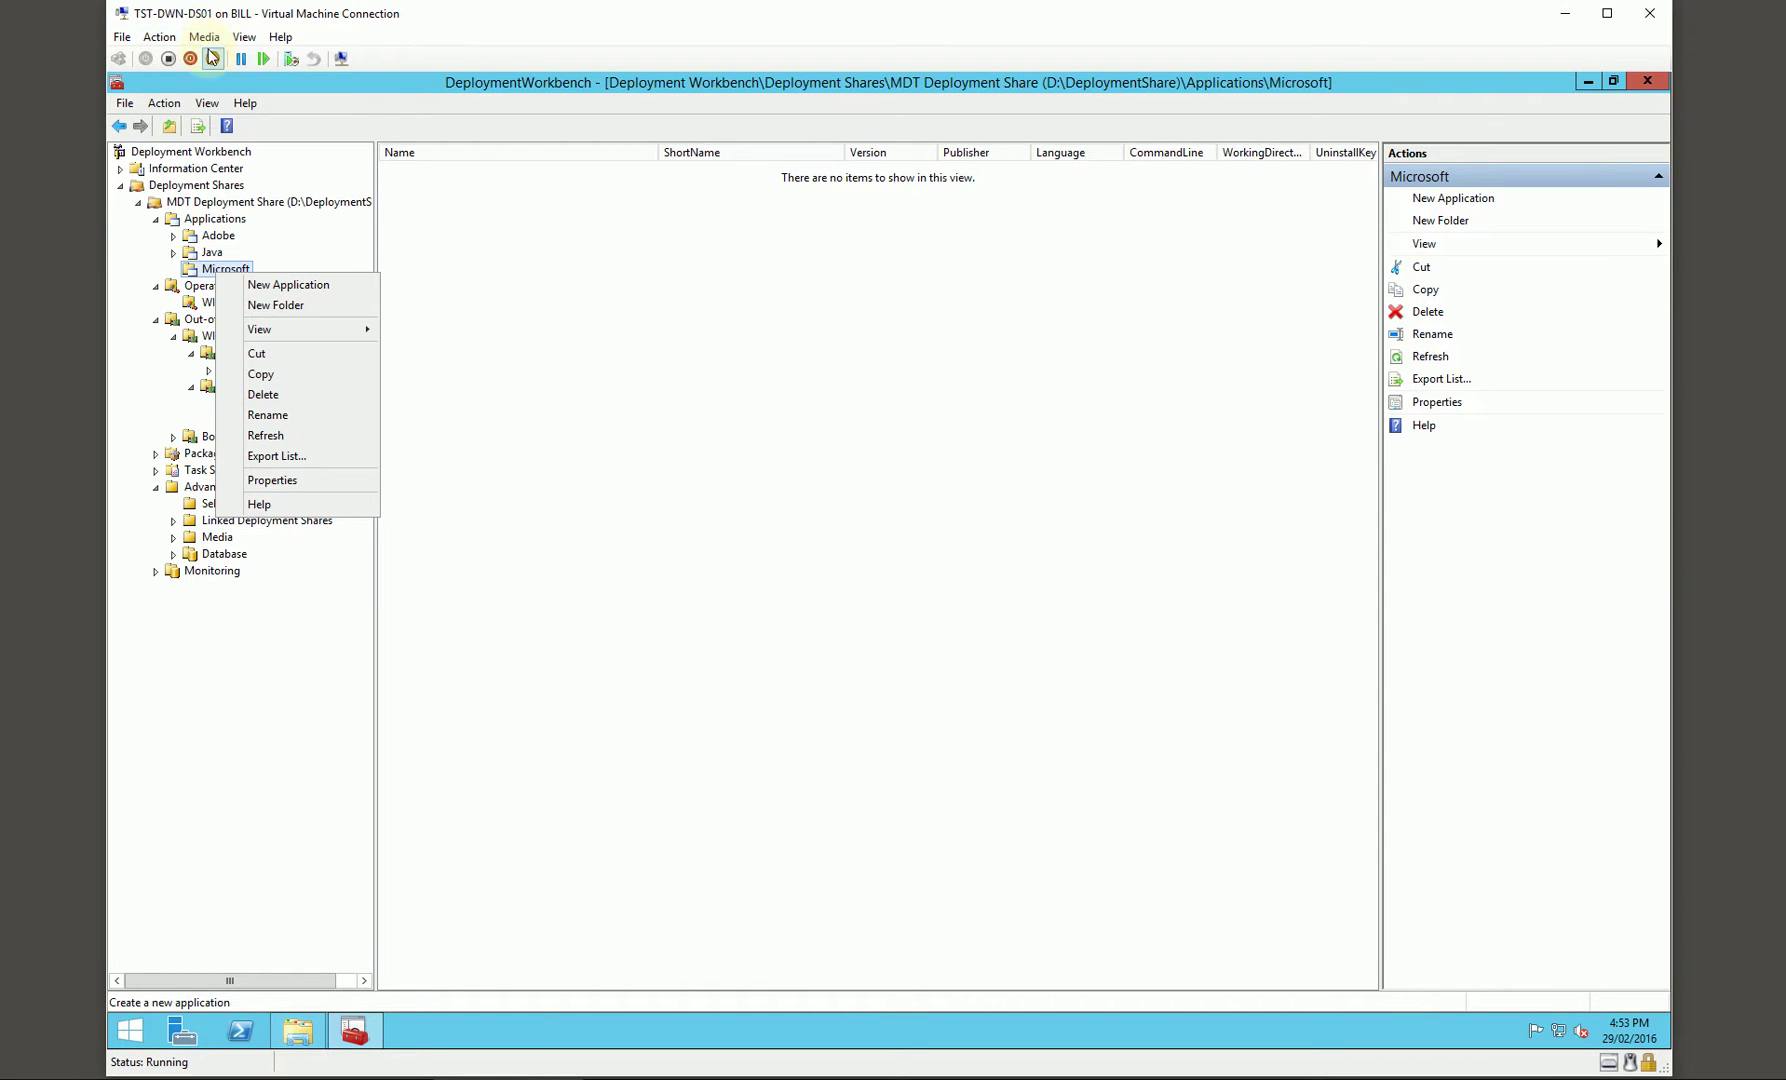
left_click(363, 91)
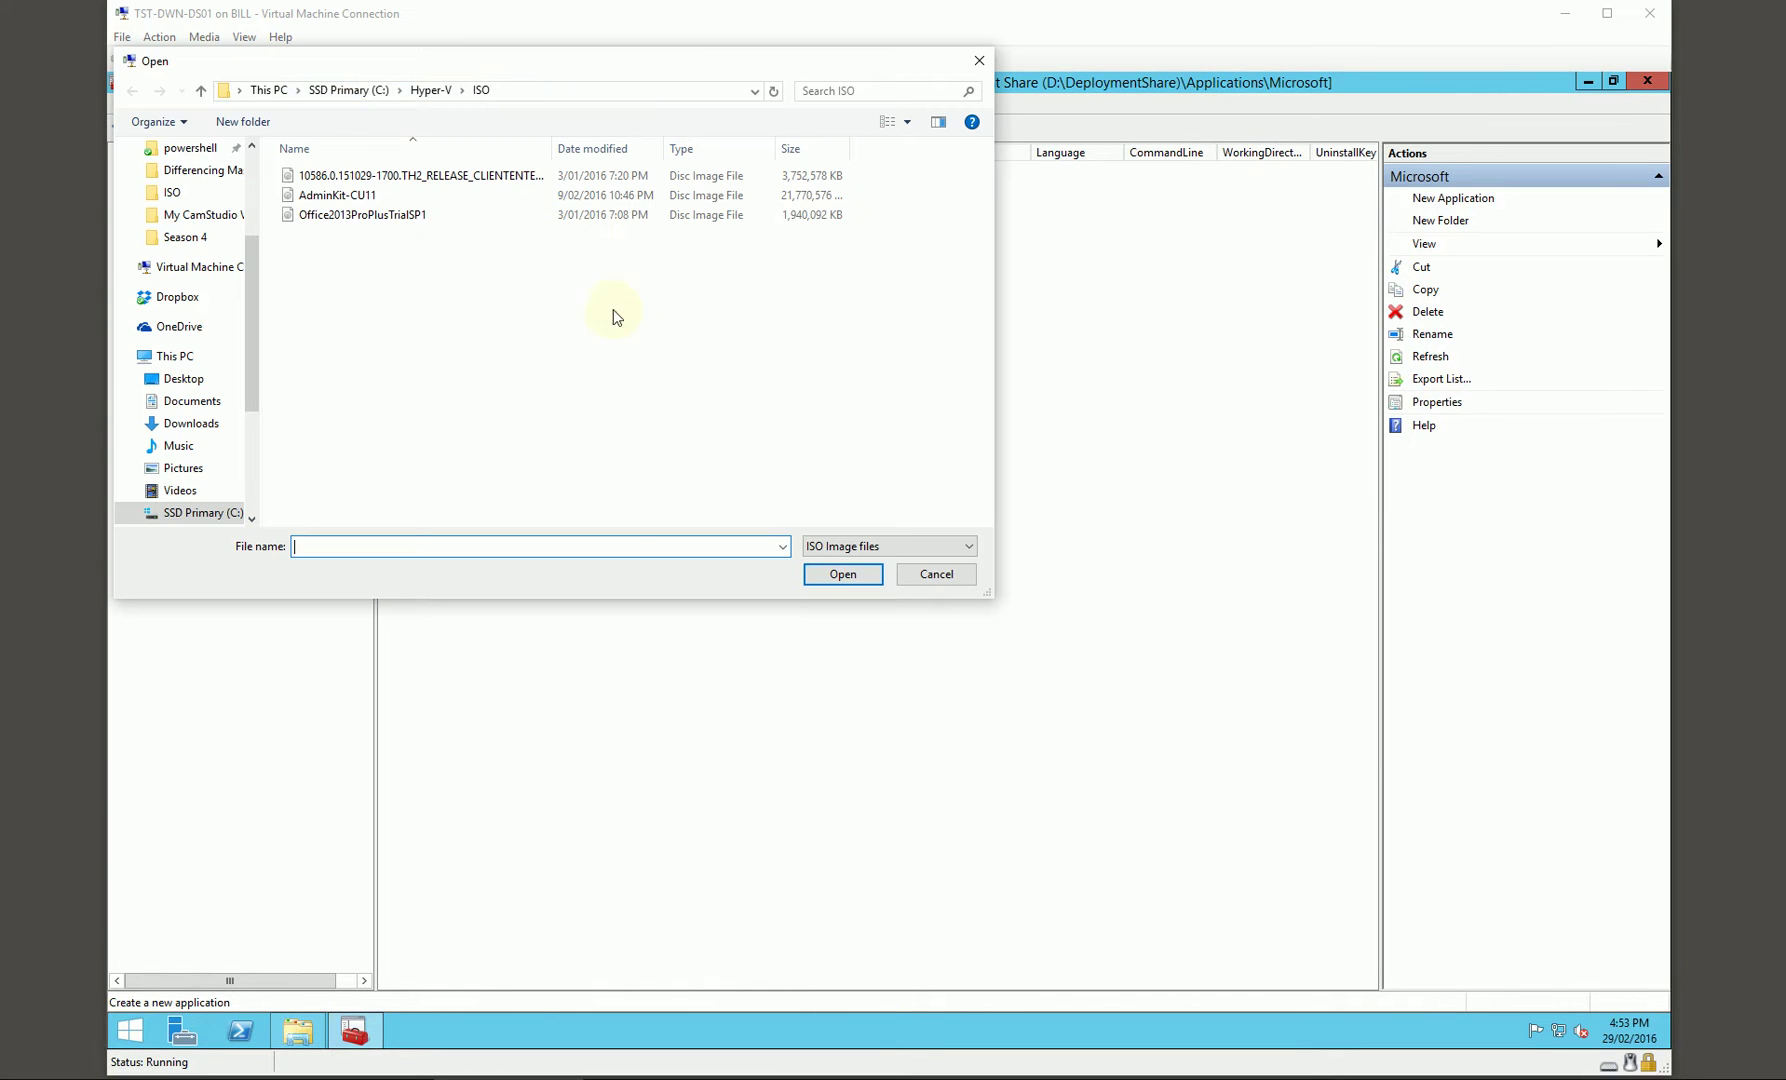
double_click(338, 216)
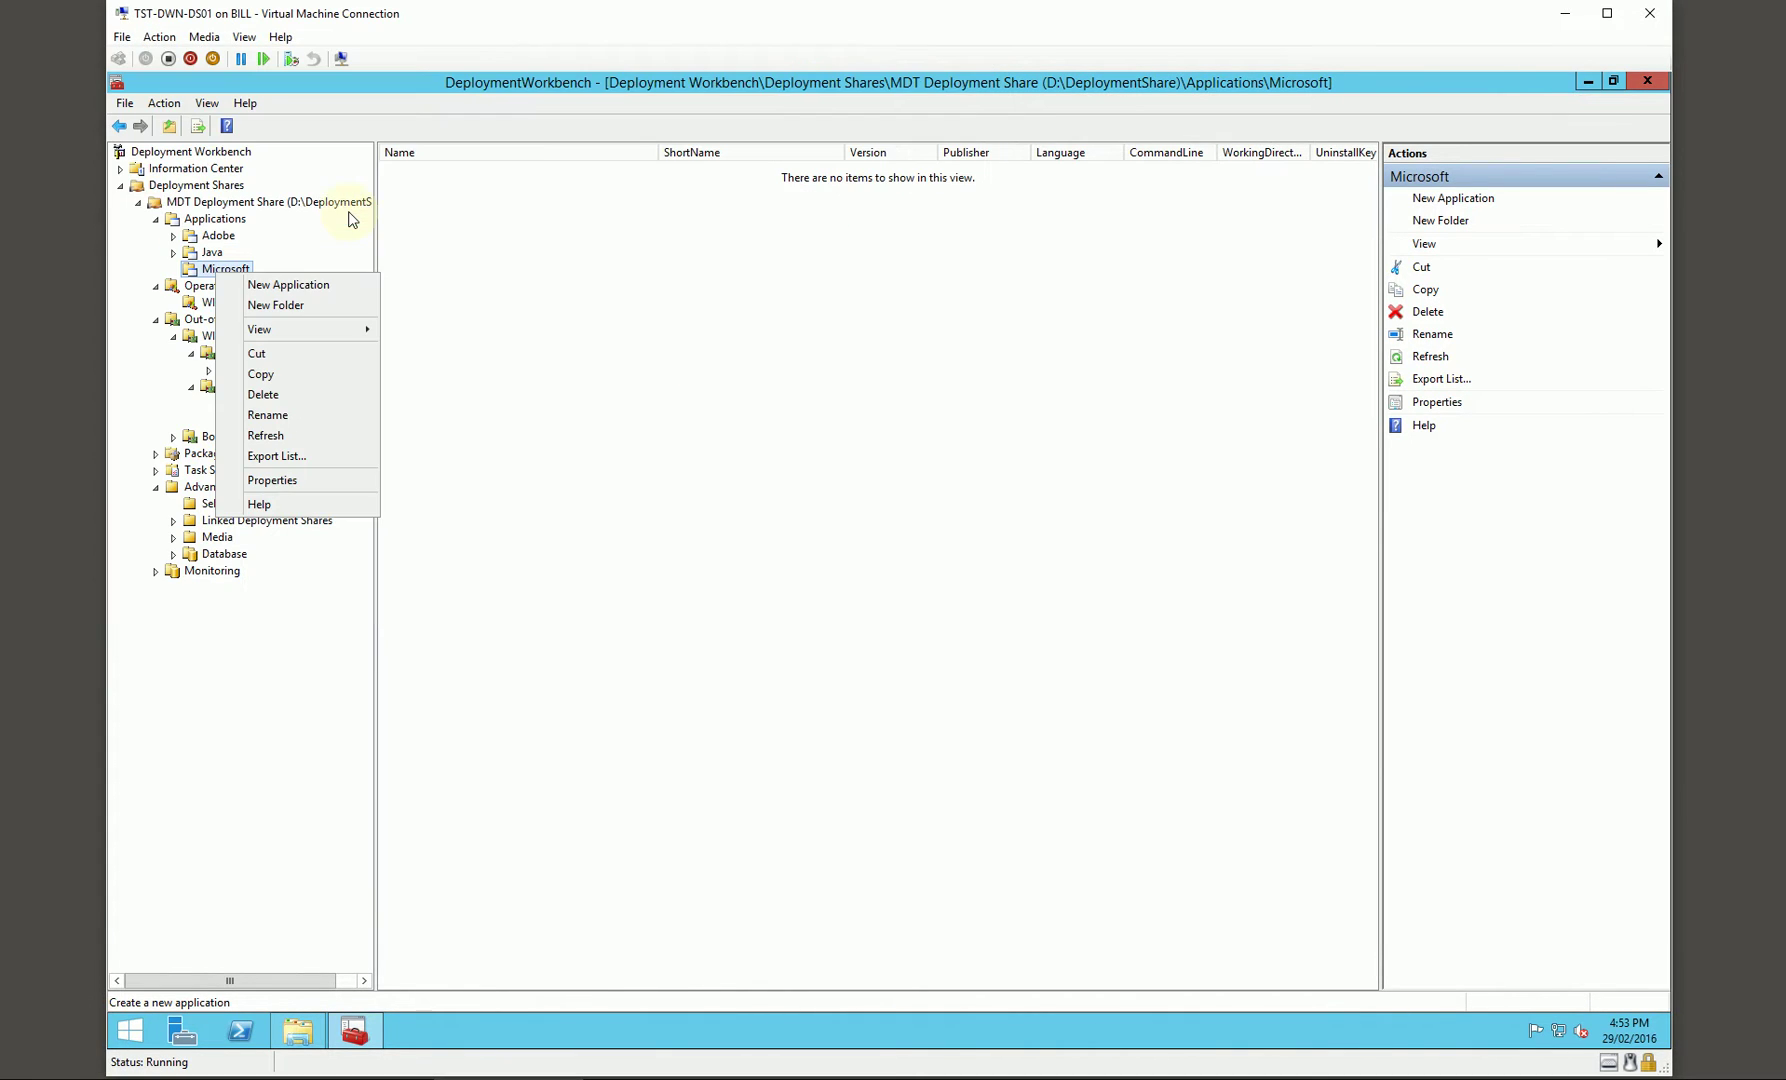
Start a new application with source files in the Microsoft folder, with publisher Microsoft and name Office 2013 Pro Plus.
left_click(300, 285)
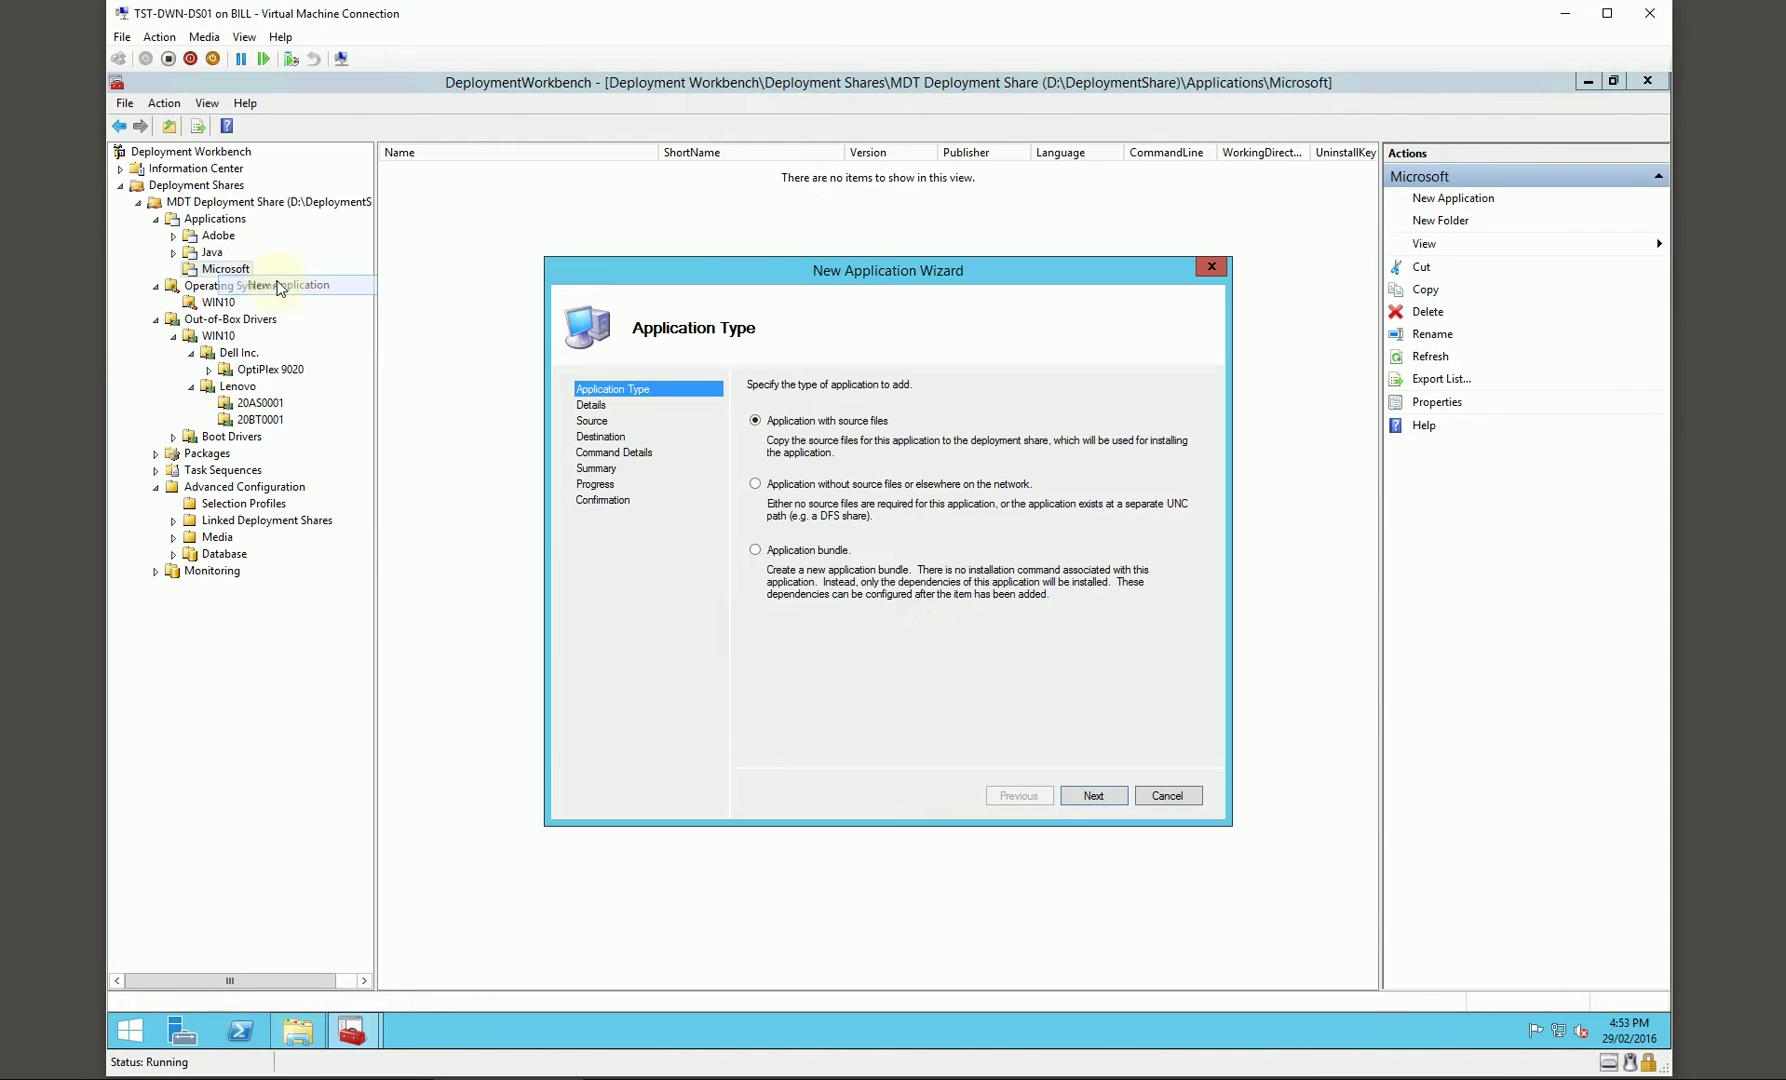
left_click(1090, 795)
type("Microsoft")
key("Tab")
type("Office 201")
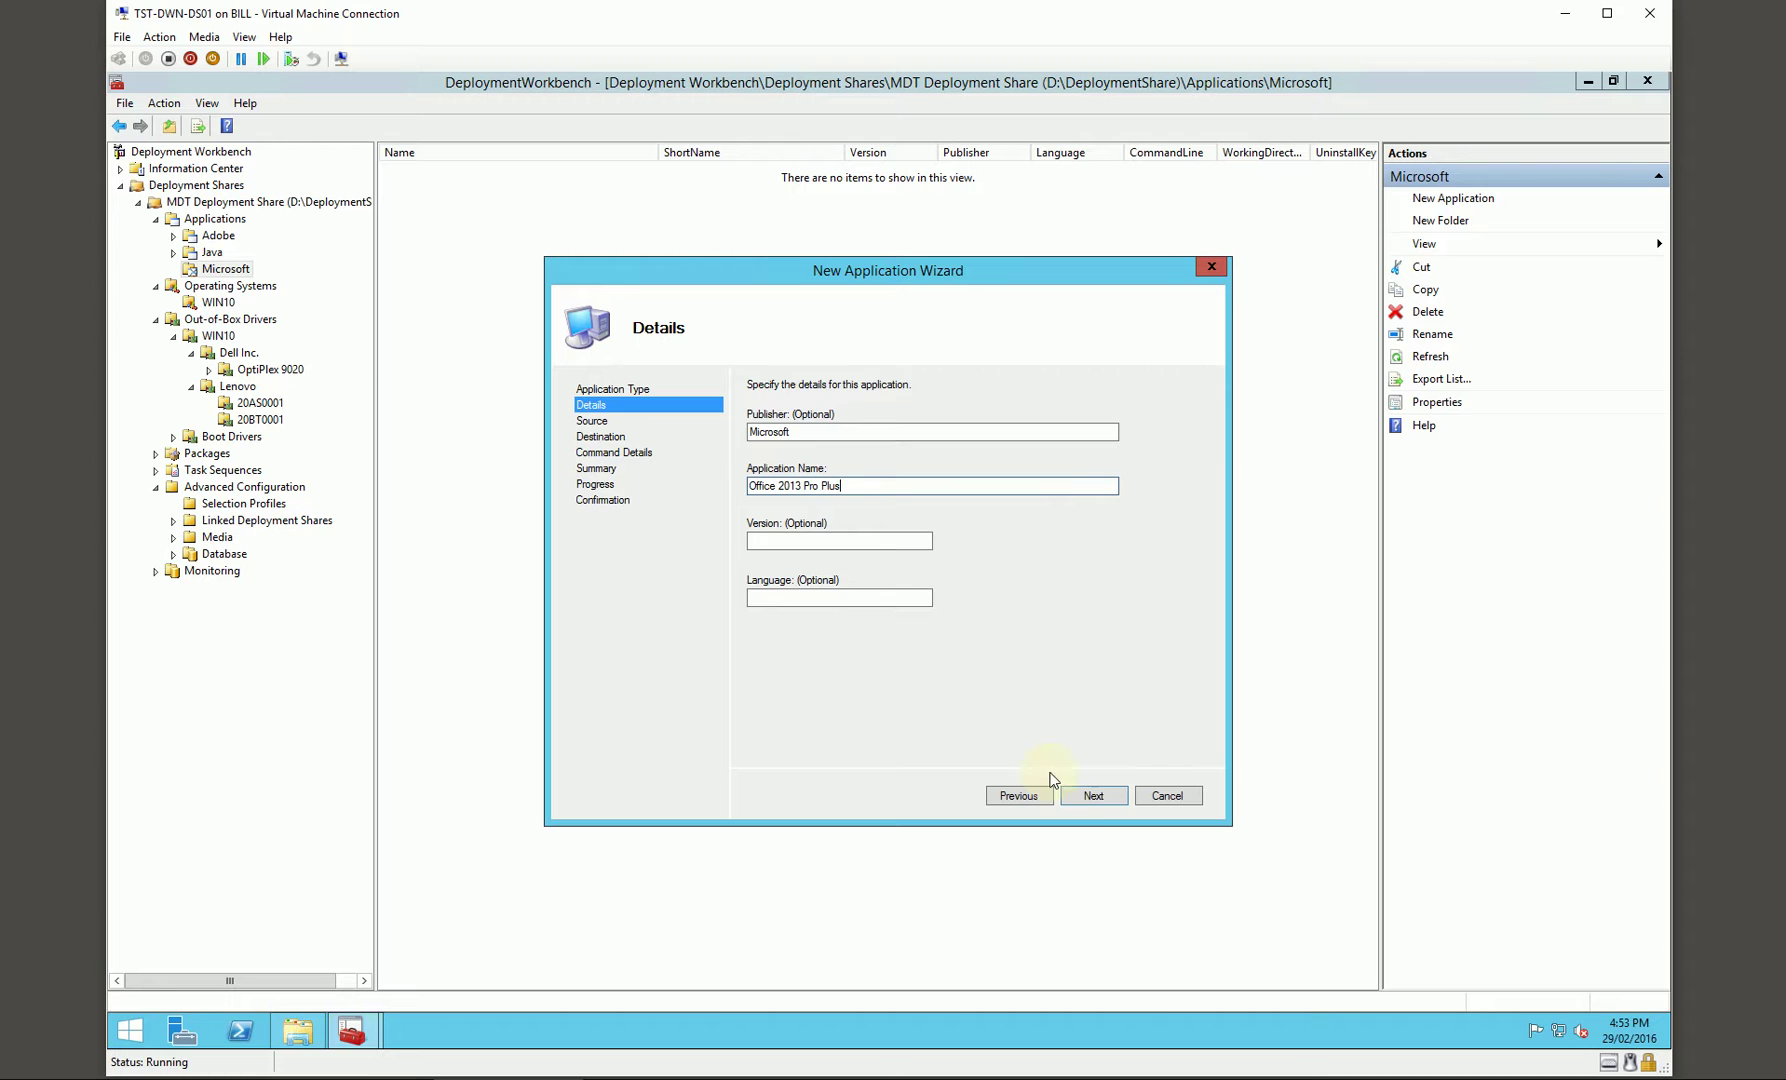
left_click(1092, 797)
Set the application's source directory to the Office 2013 Pro Plus x64 folder on the DVD drive.
left_click(1178, 440)
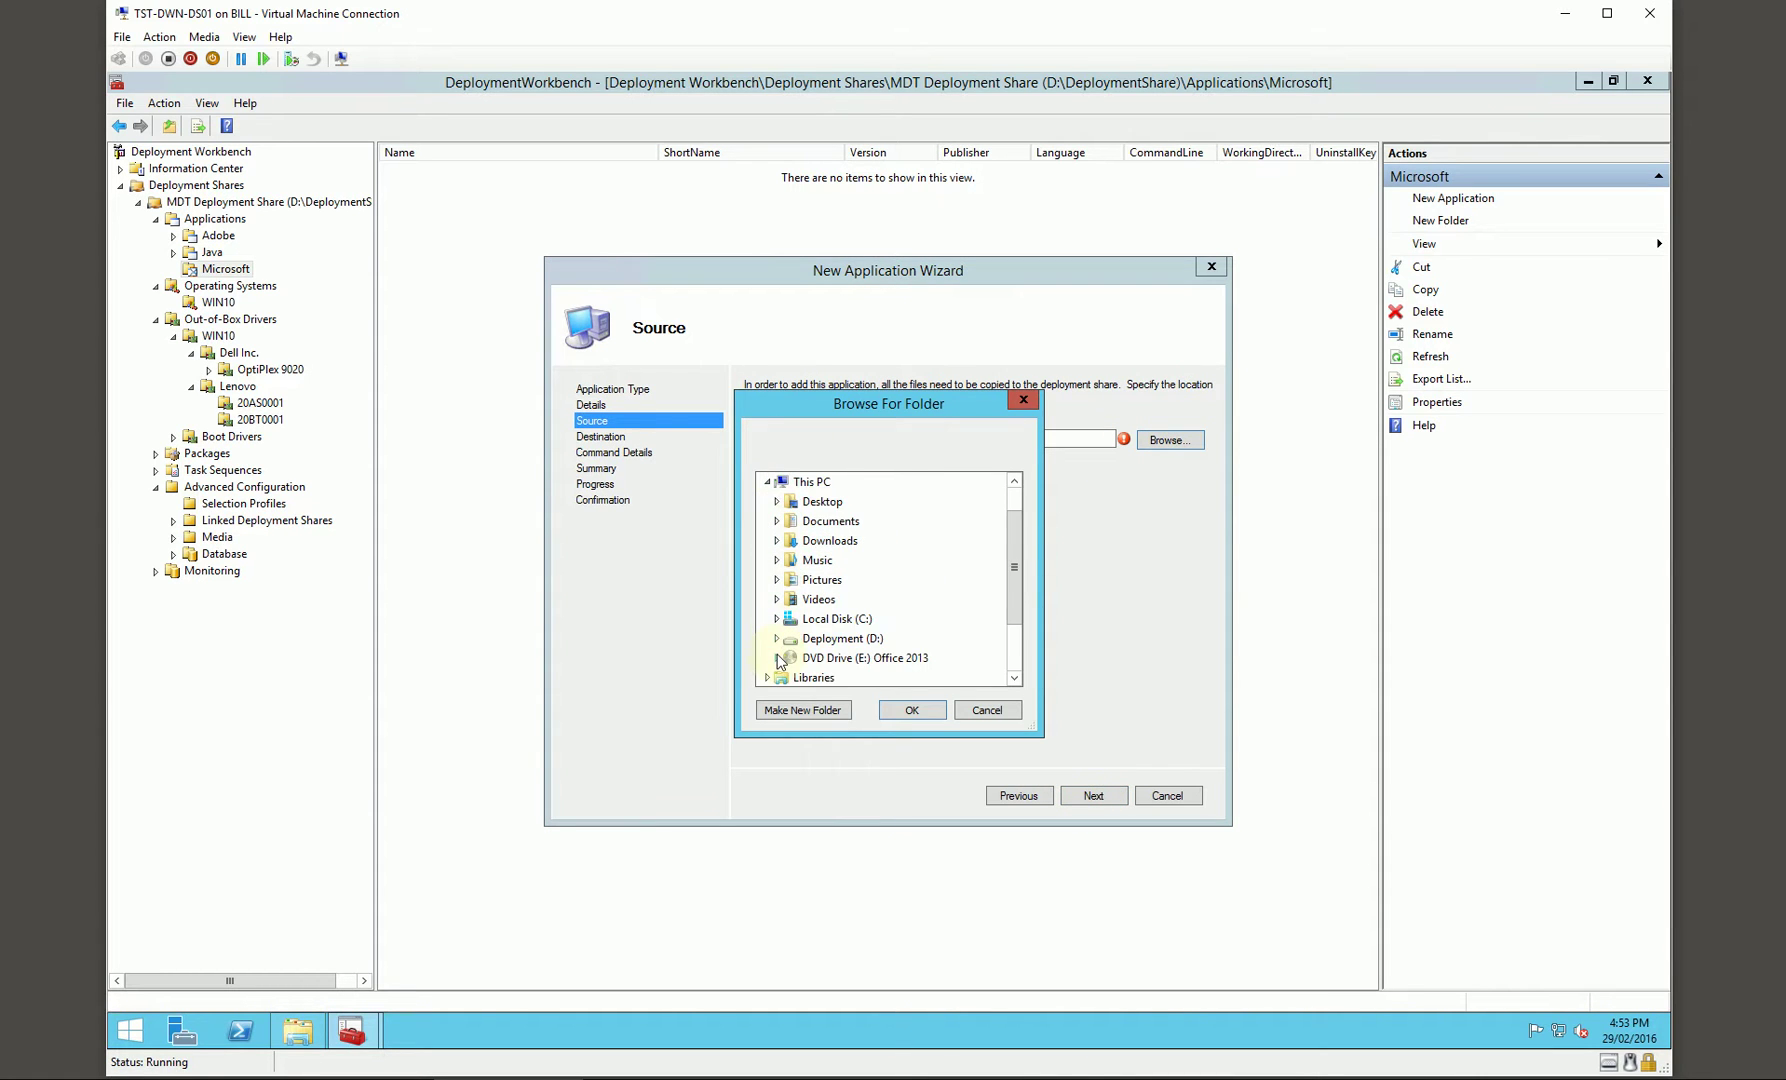
left_click(845, 482)
left_click(912, 710)
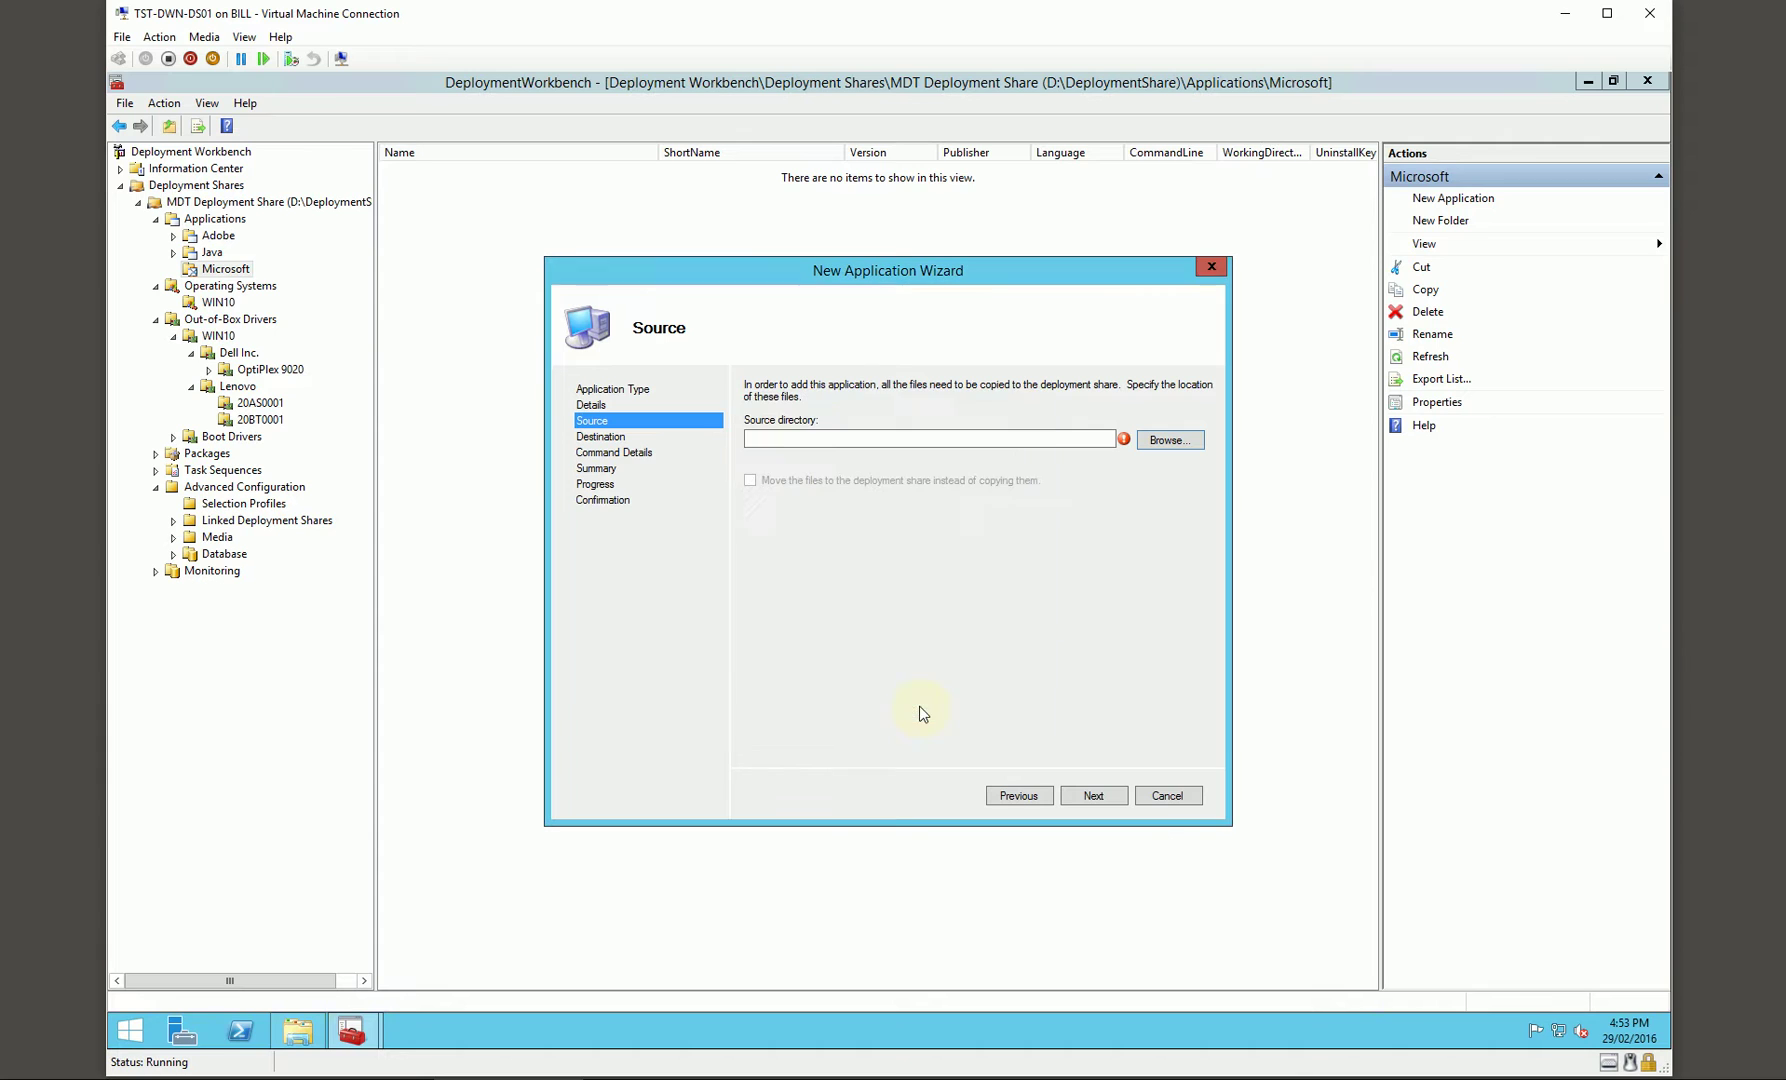
left_click(1104, 802)
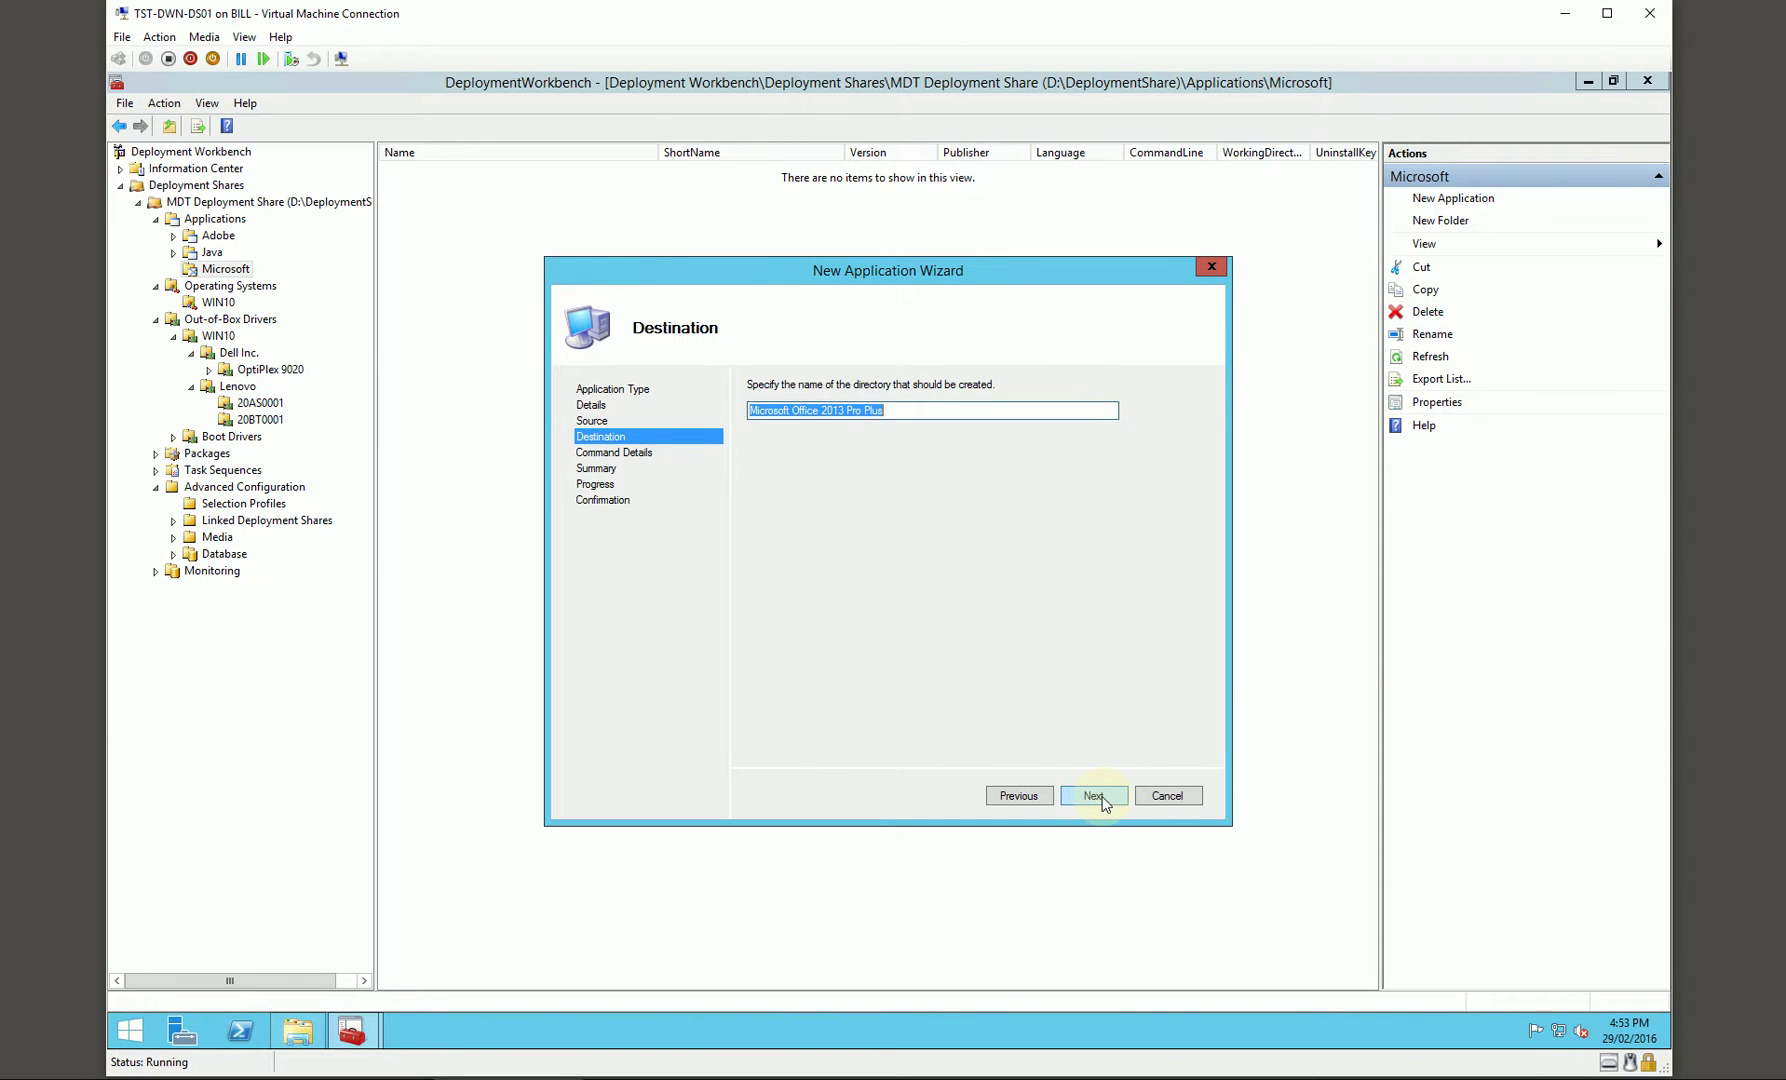
Accept the default destination directory, set the command line to setup.exe and complete the application import.
left_click(1104, 802)
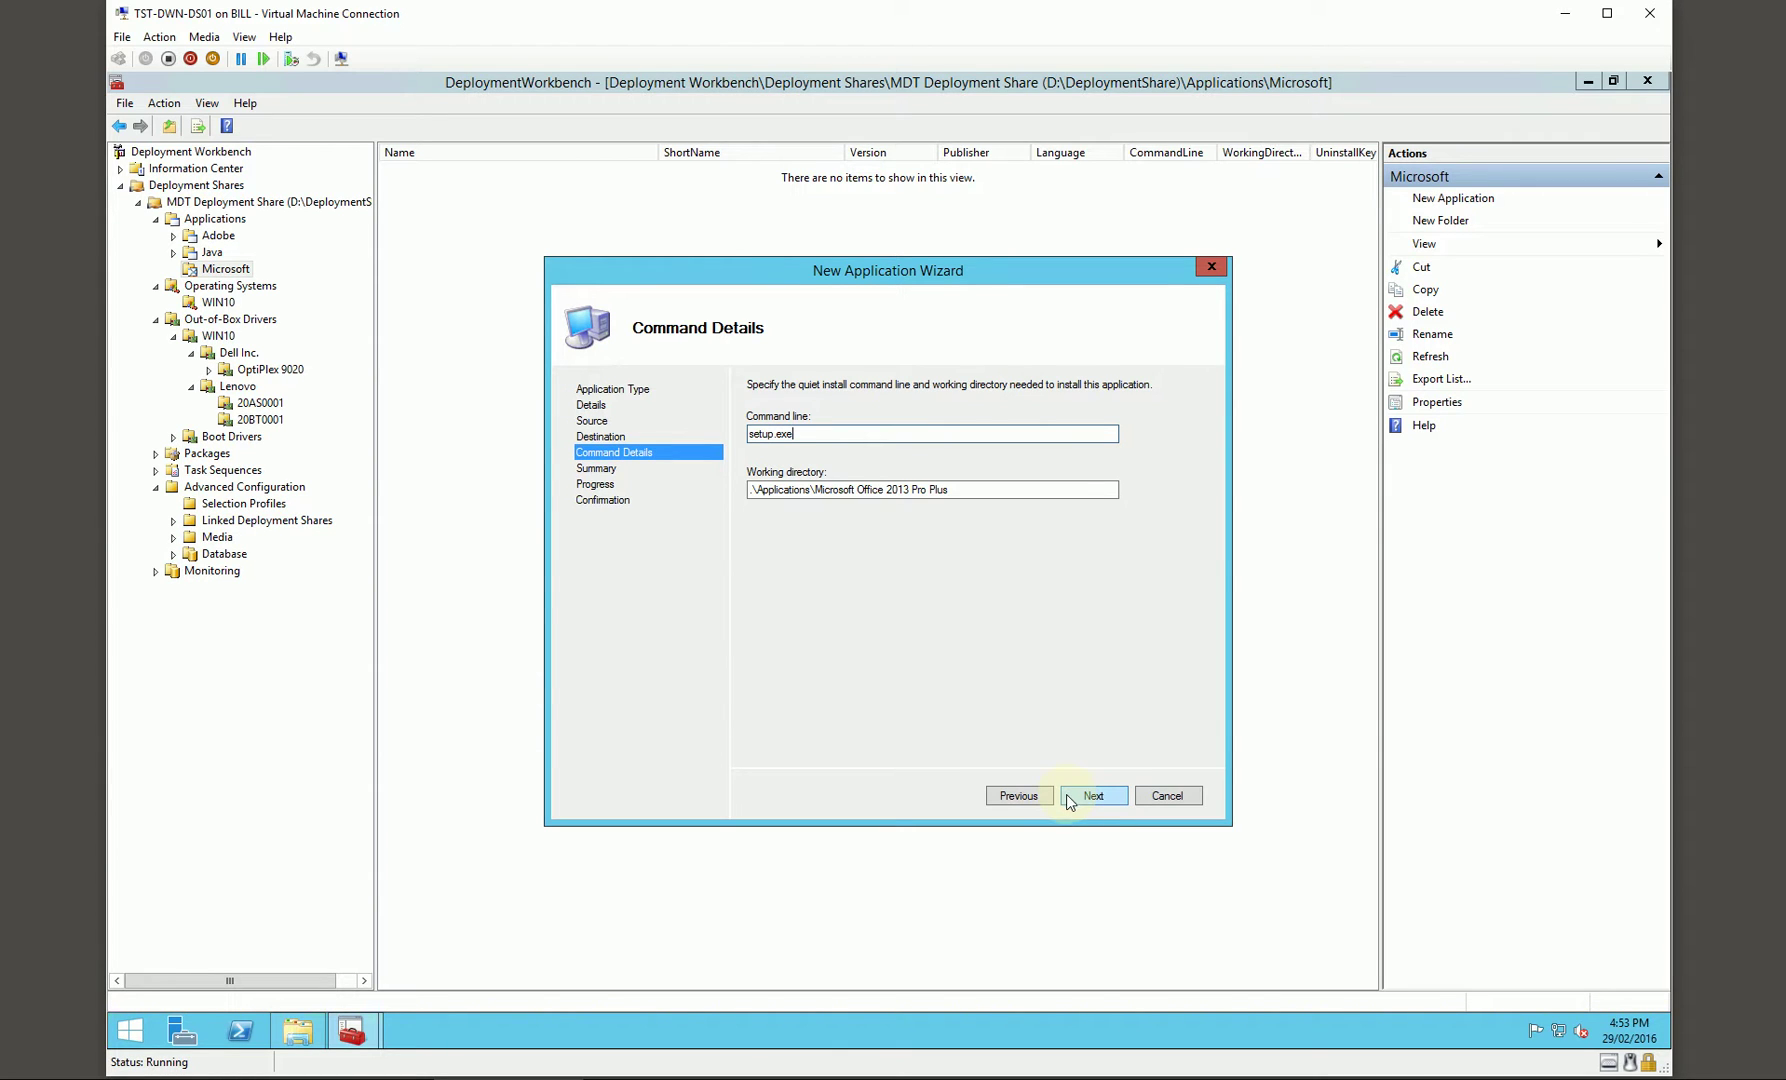
left_click(1094, 808)
left_click(1093, 796)
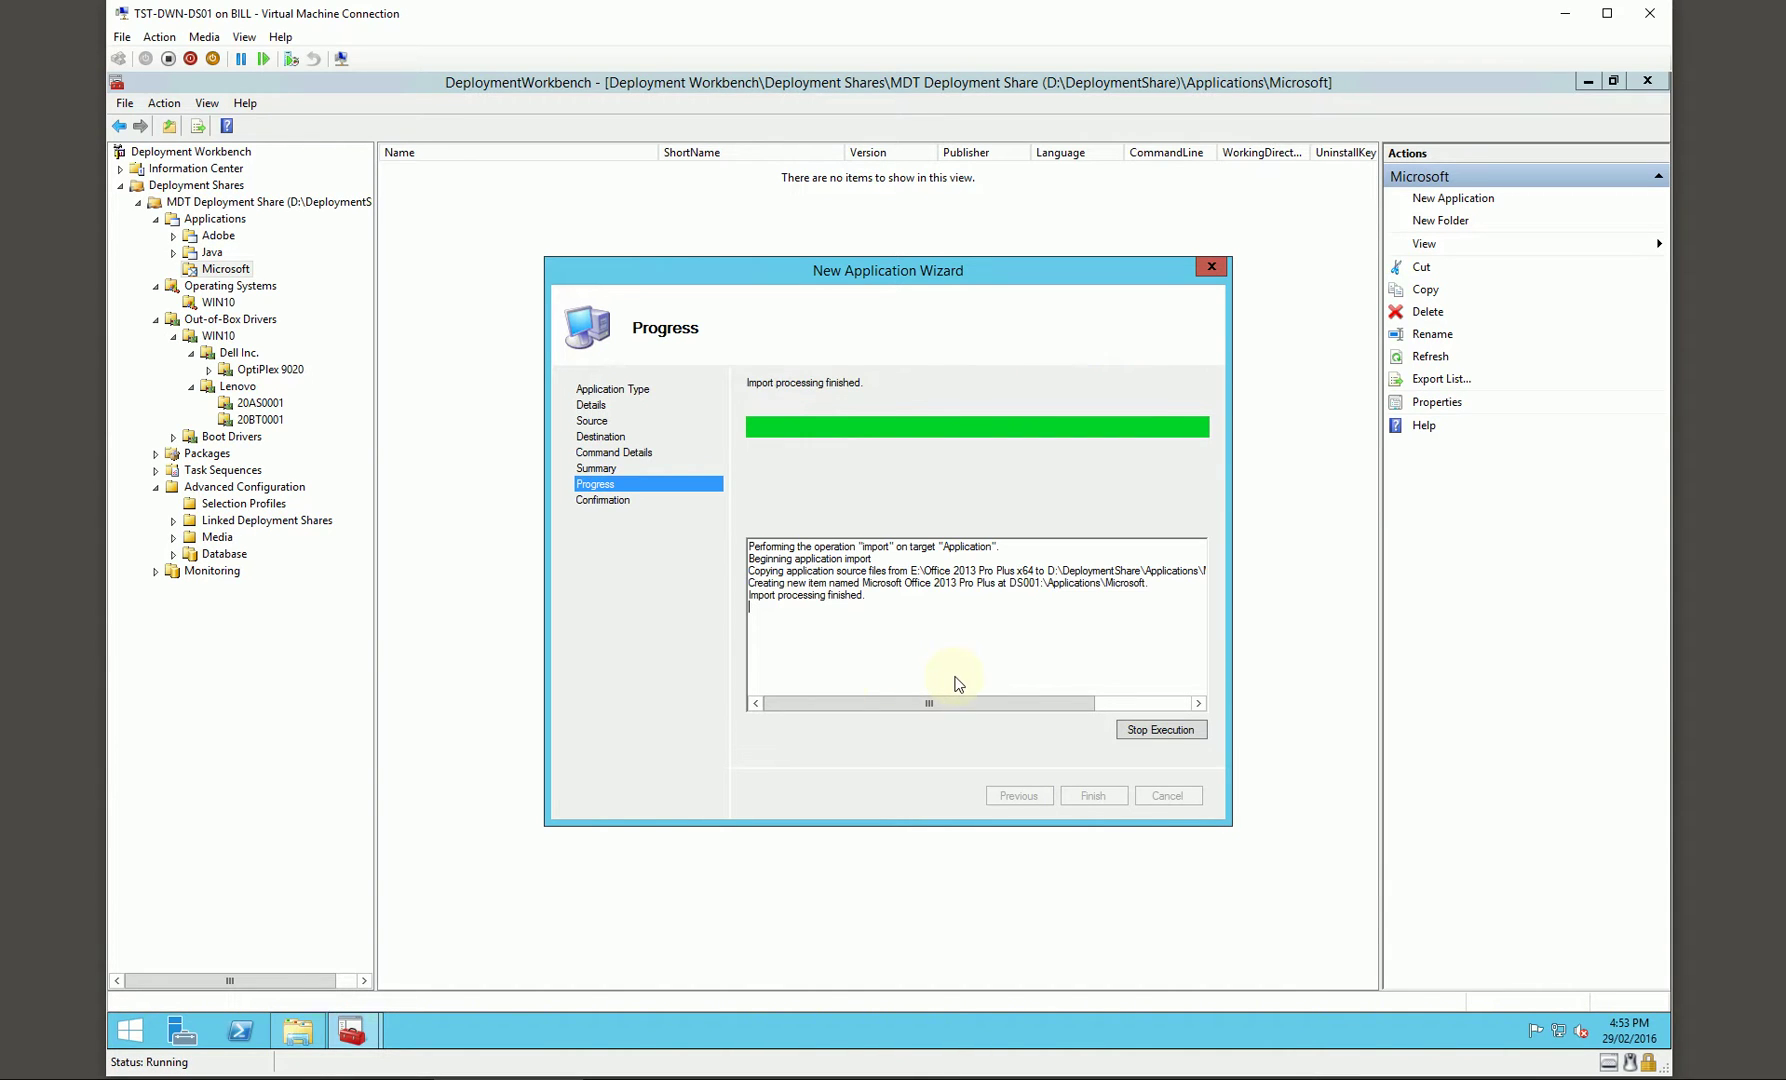
left_click(1097, 795)
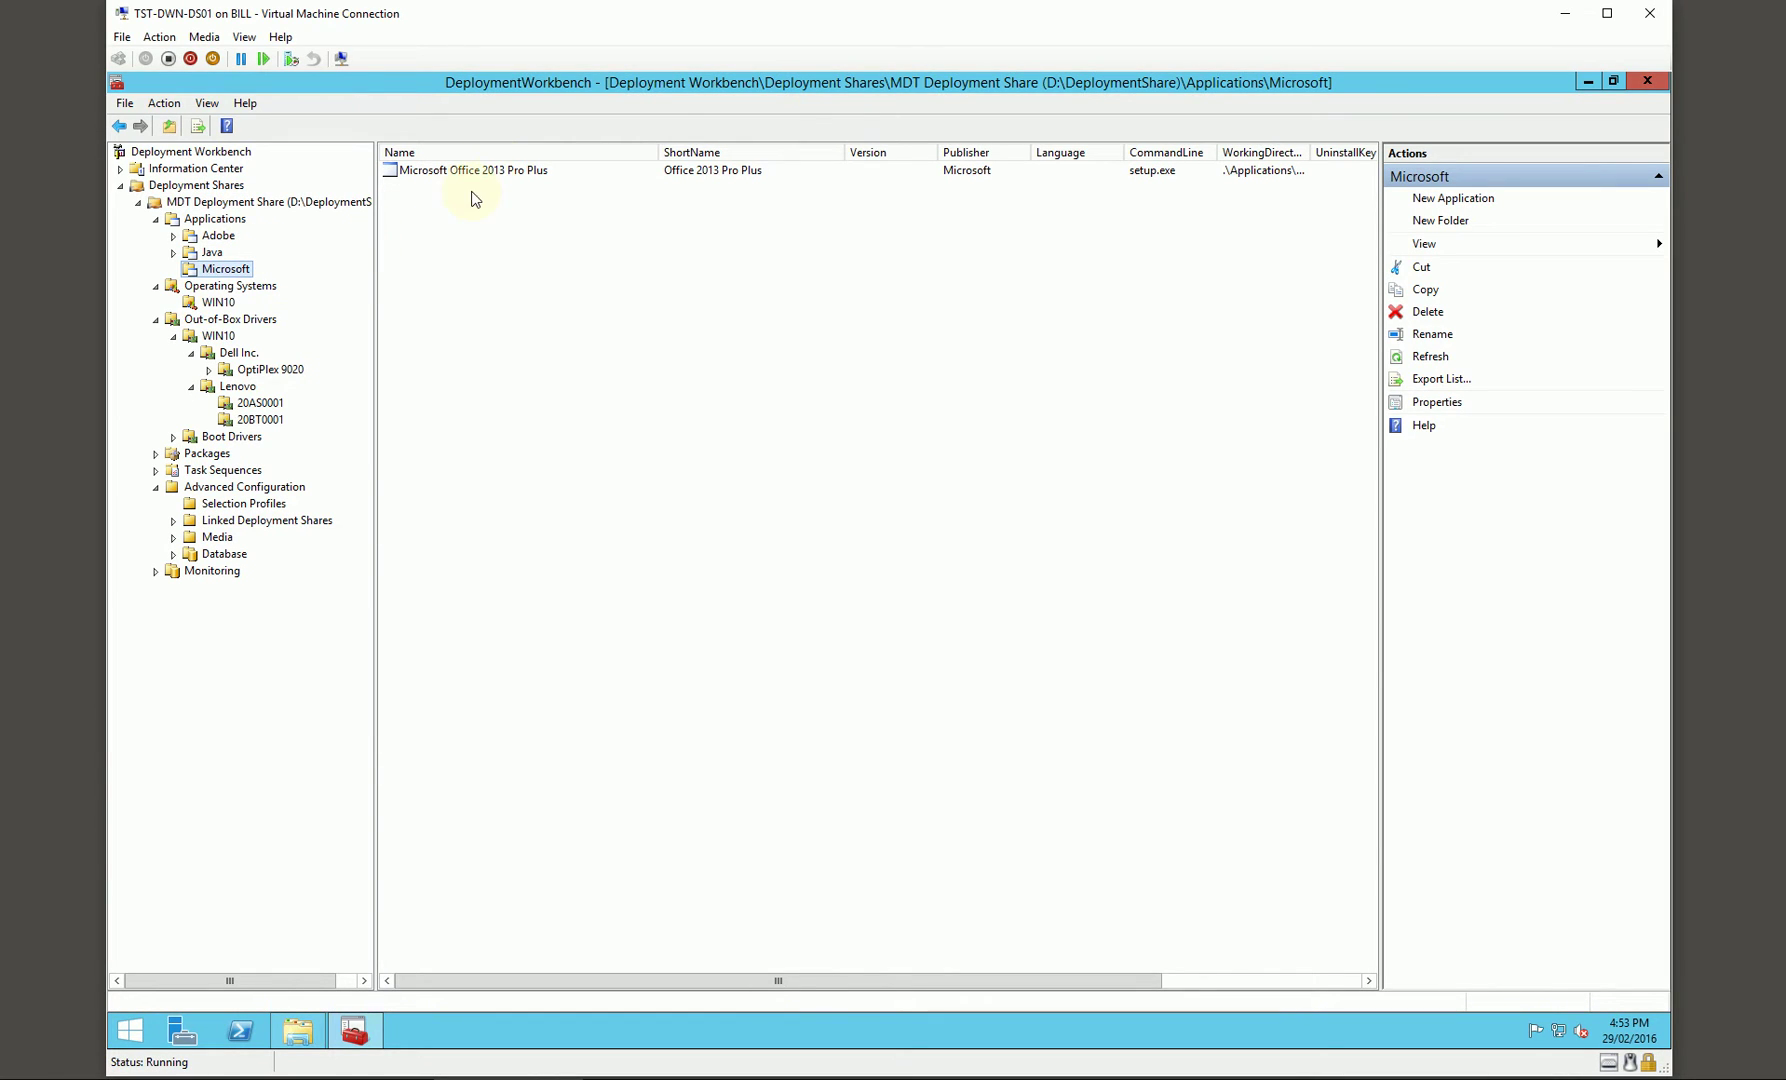
In the Microsoft Office 2013 Pro Plus properties, set the Office product to ProPlusr and the display level to None.
double_click(513, 177)
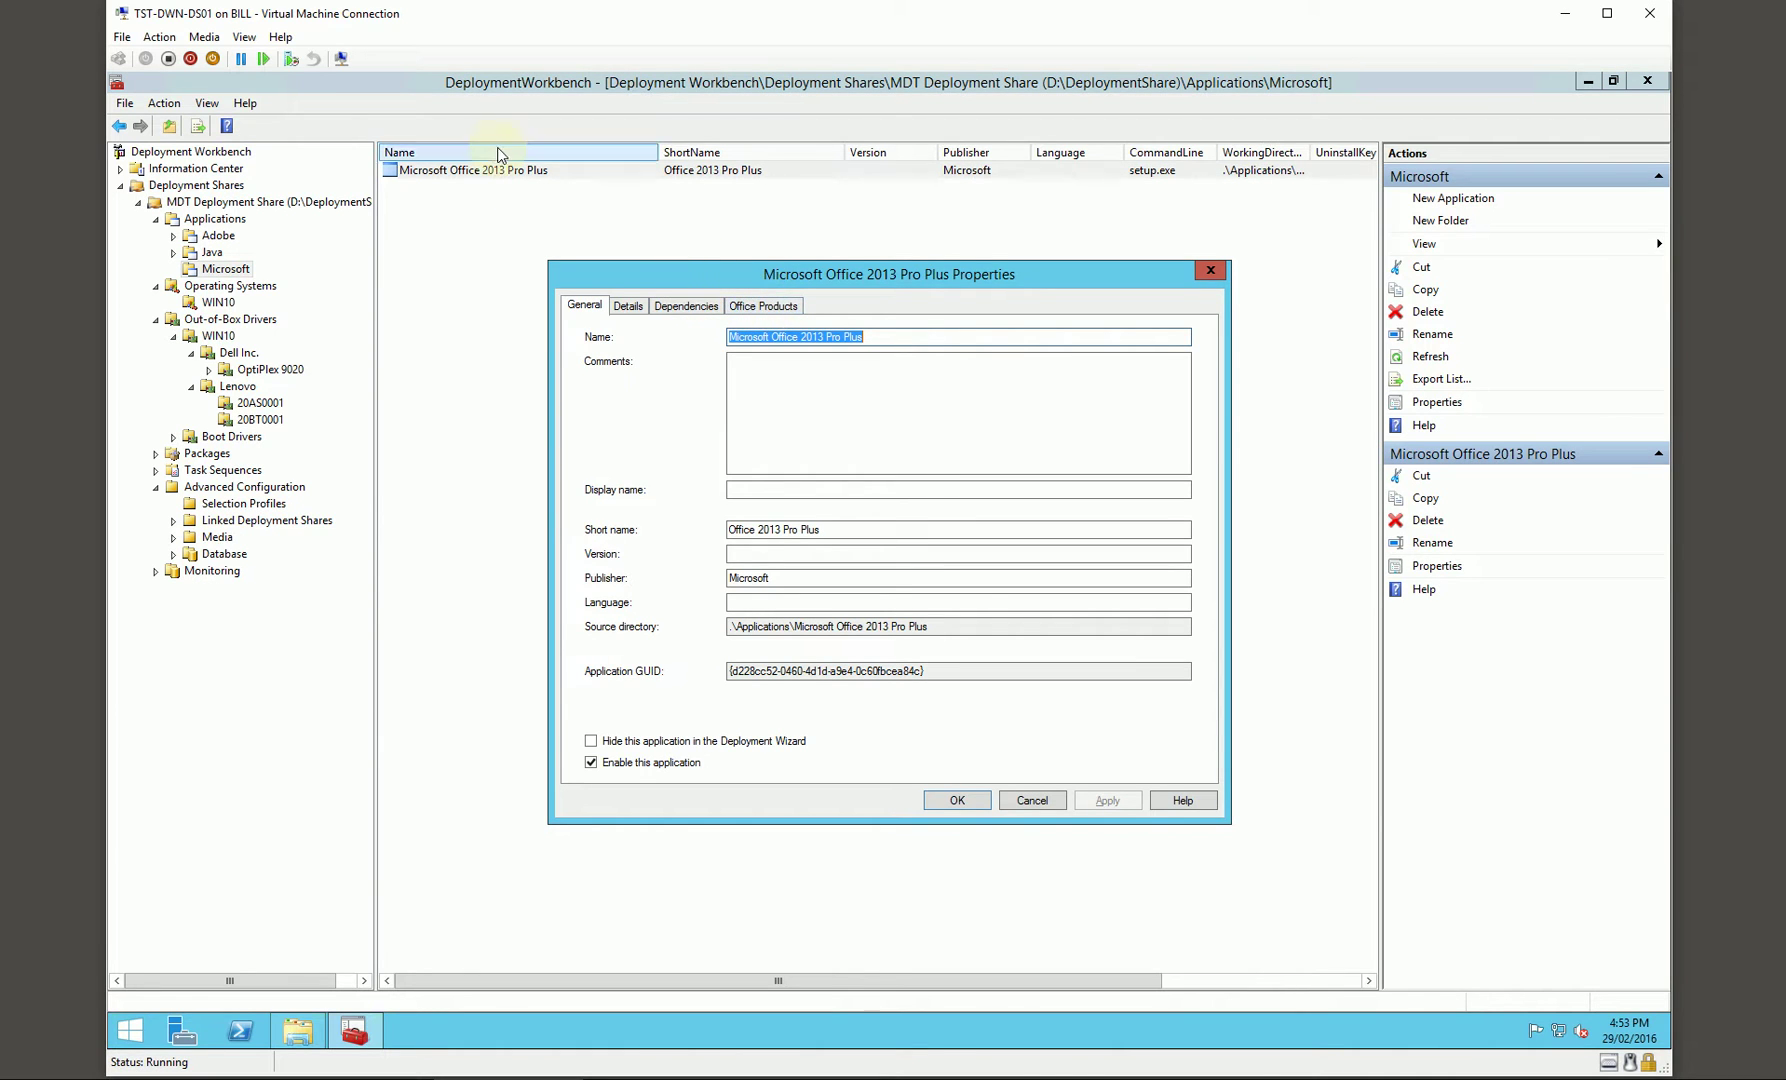
left_click(768, 310)
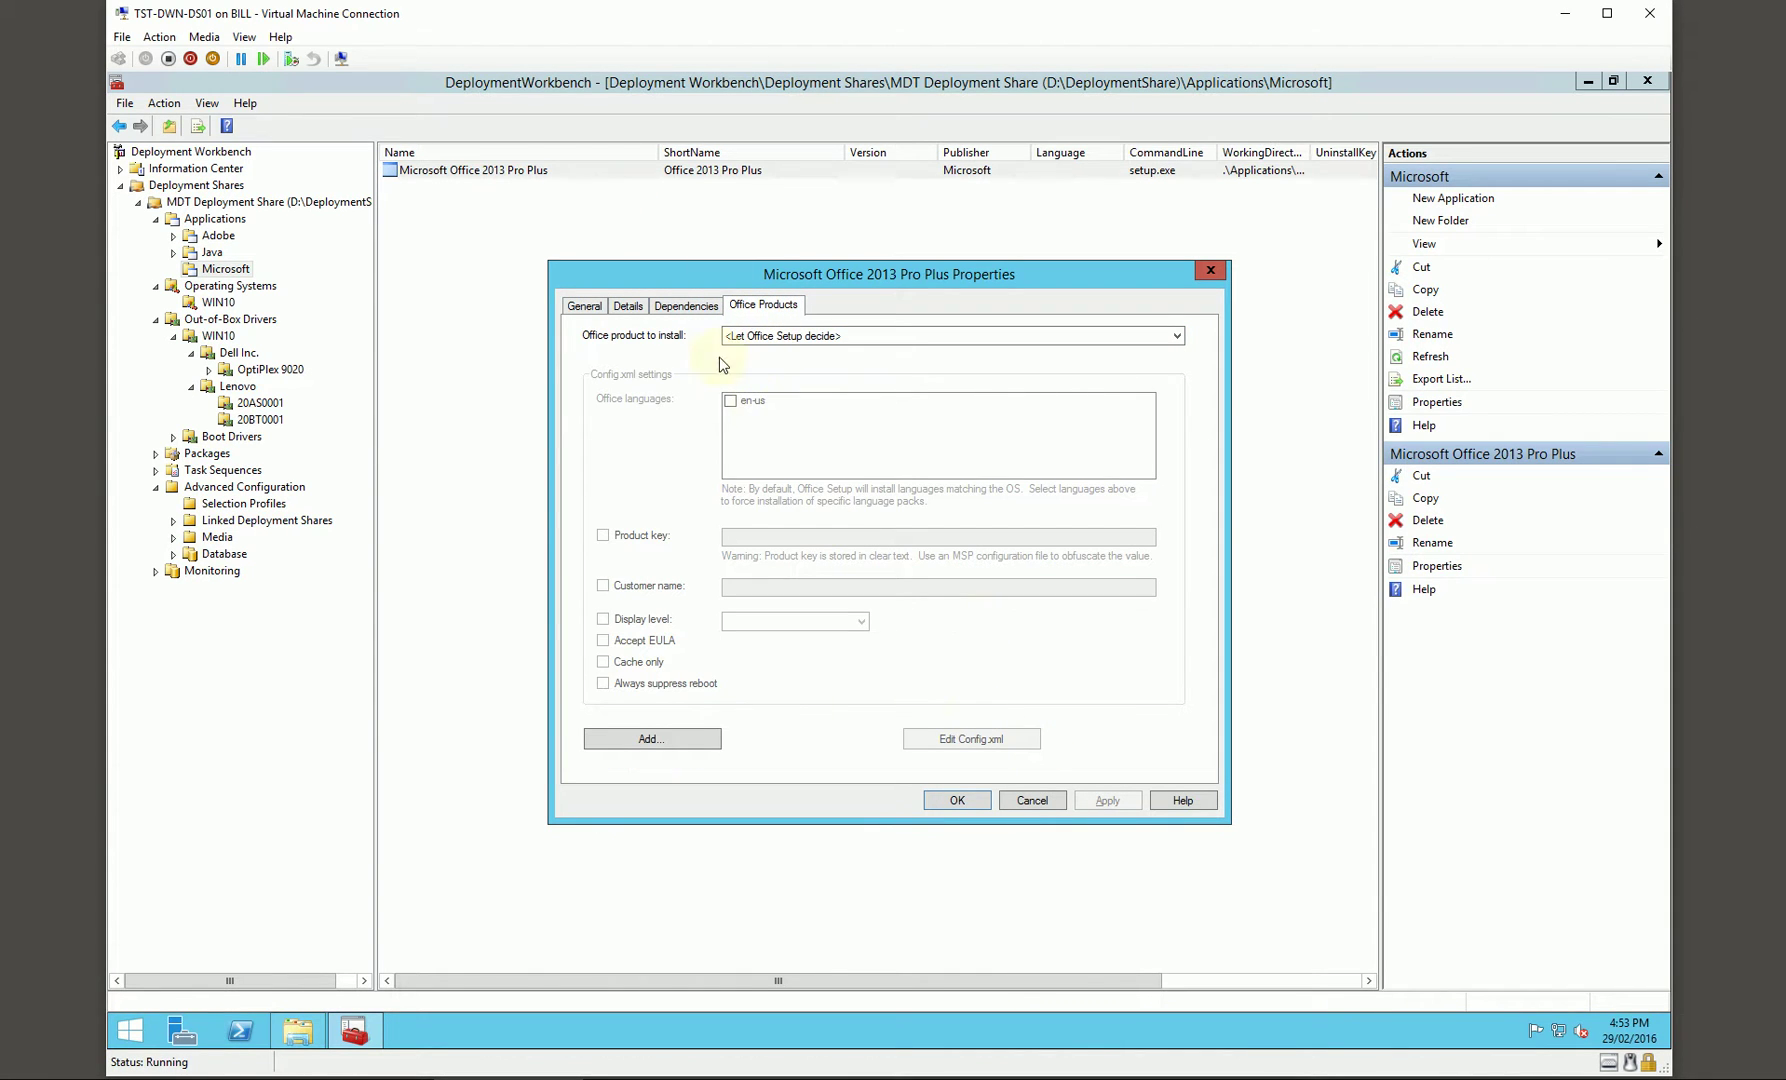
left_click(735, 336)
left_click(760, 376)
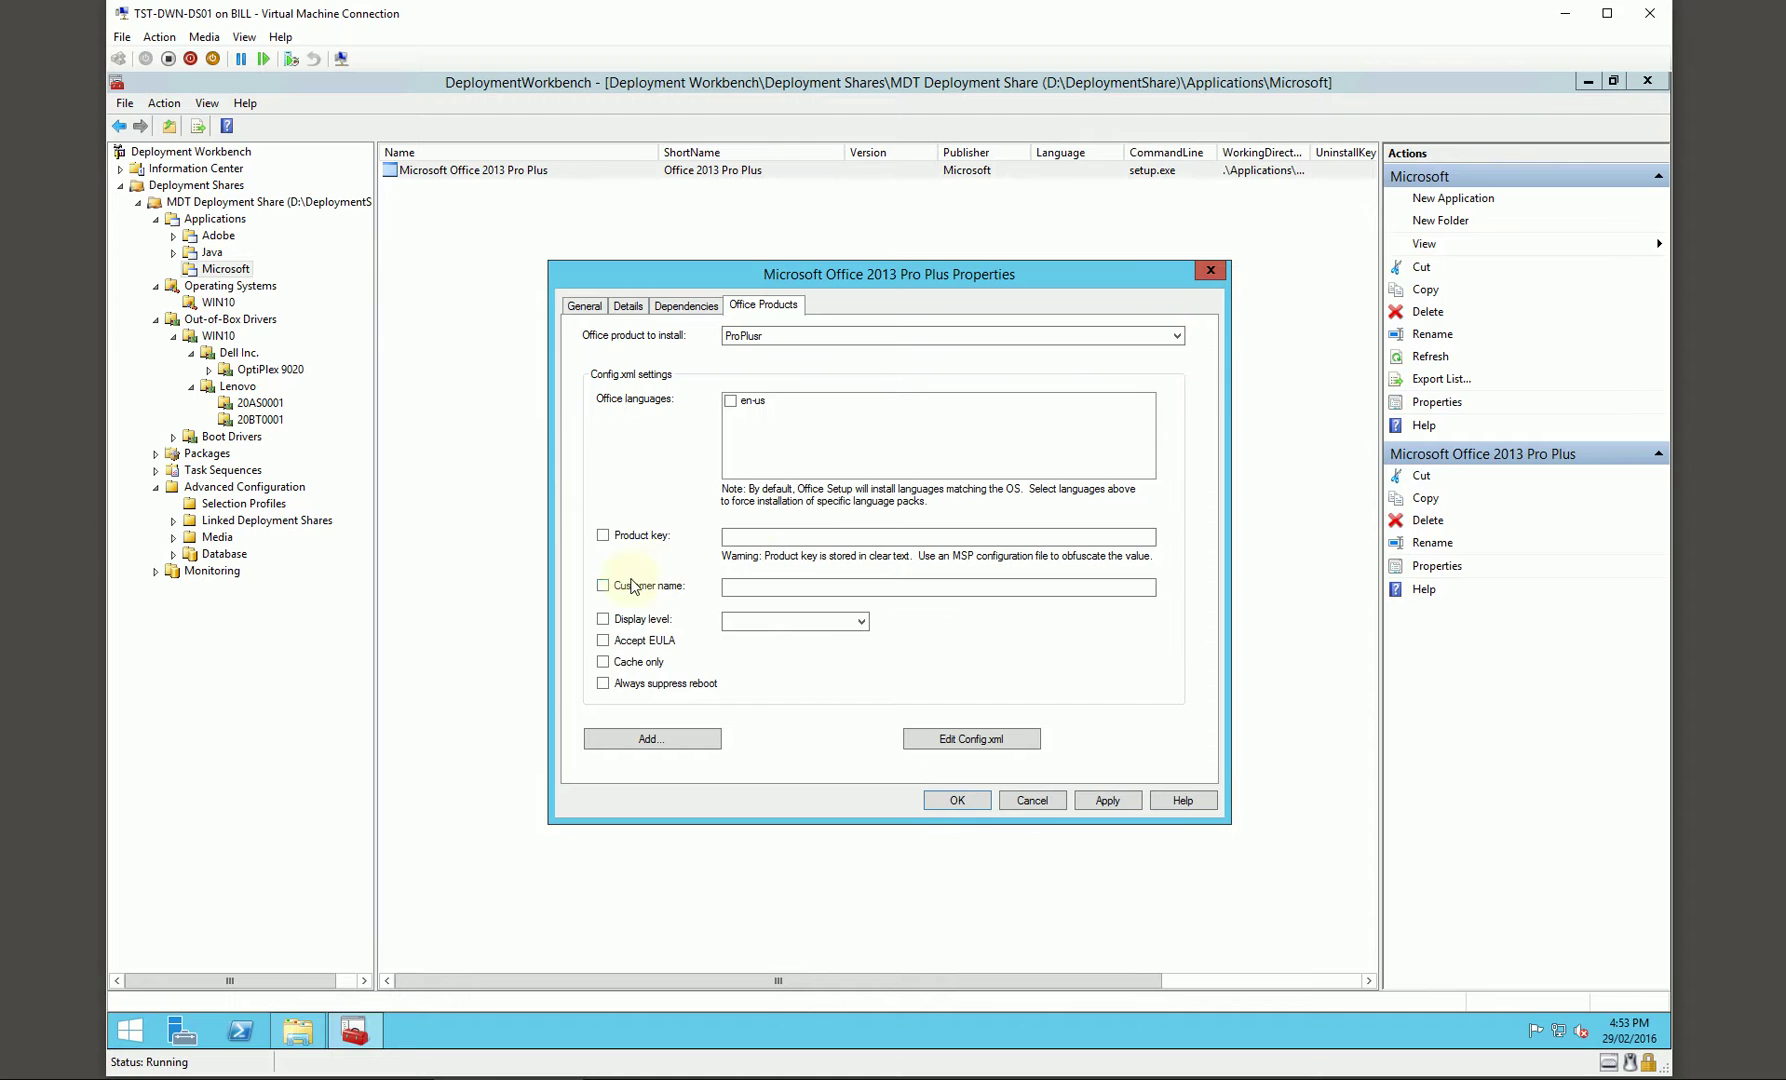
left_click(603, 619)
left_click(790, 621)
left_click(756, 645)
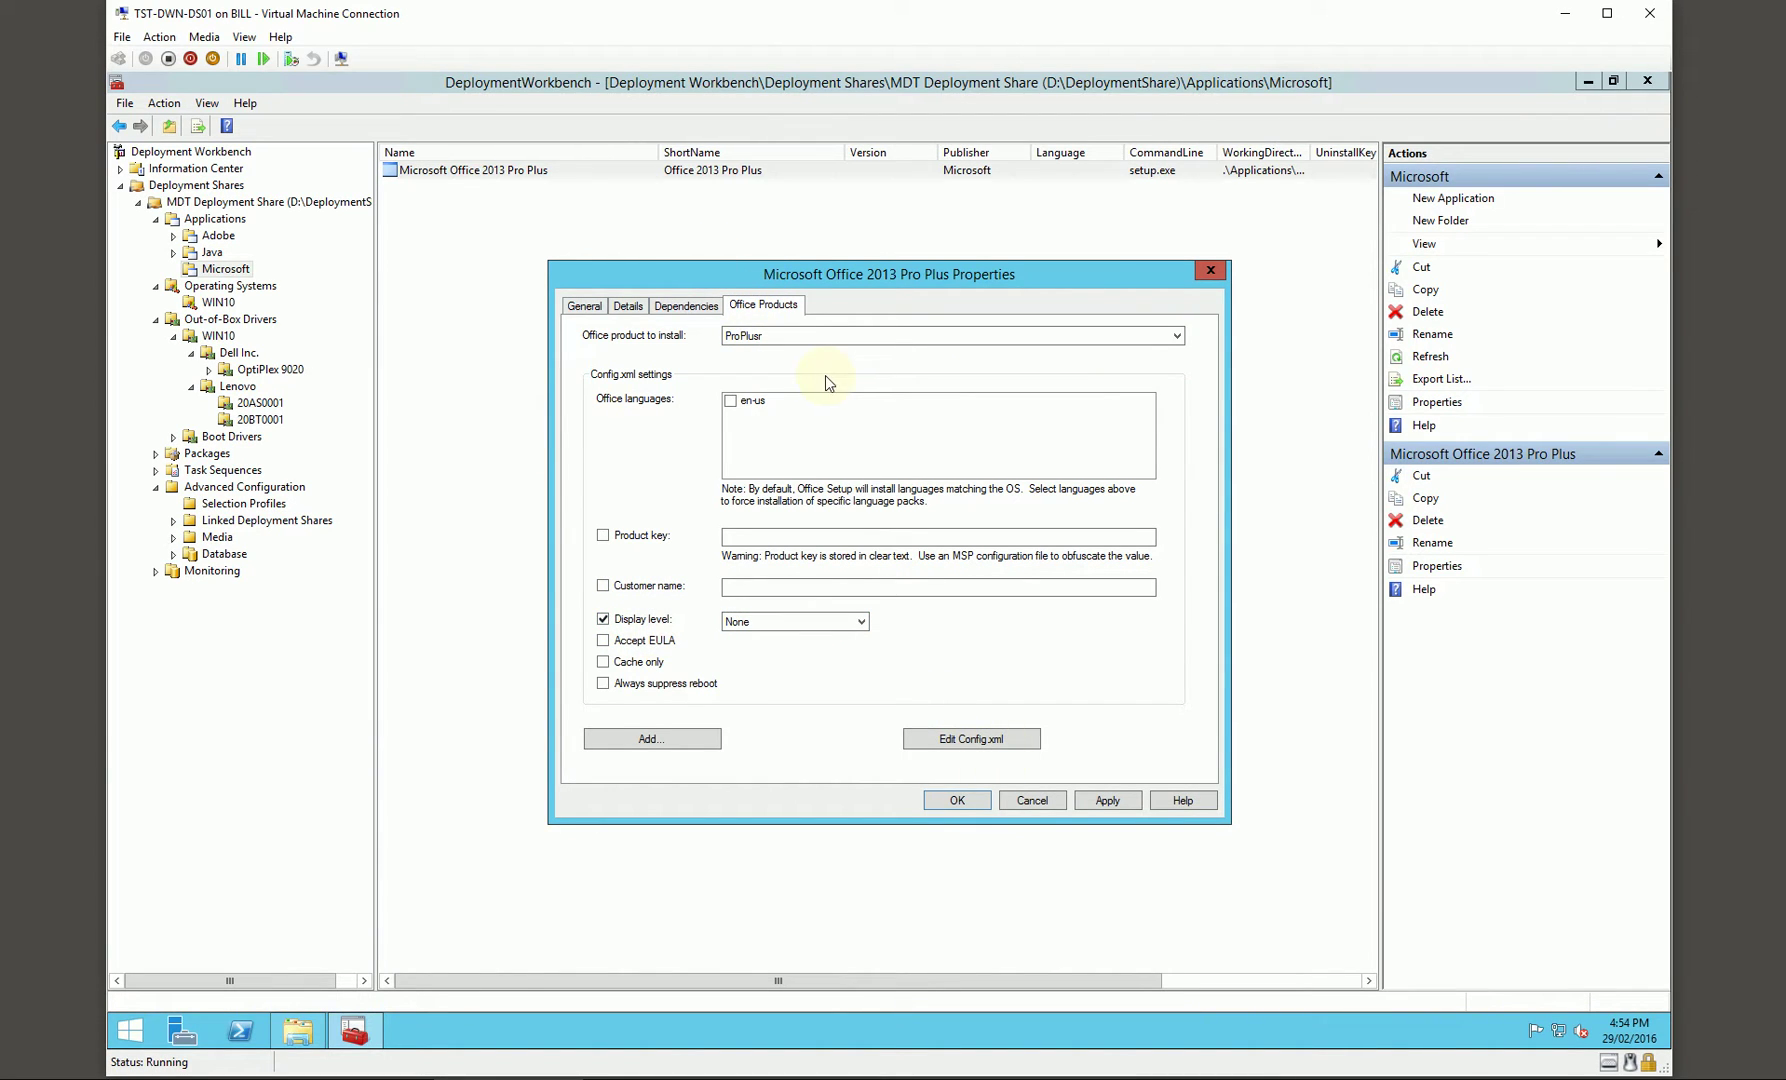
Reset the Office product to install to <Let Office Setup decide> and save the application properties.
left_click(784, 338)
left_click(783, 358)
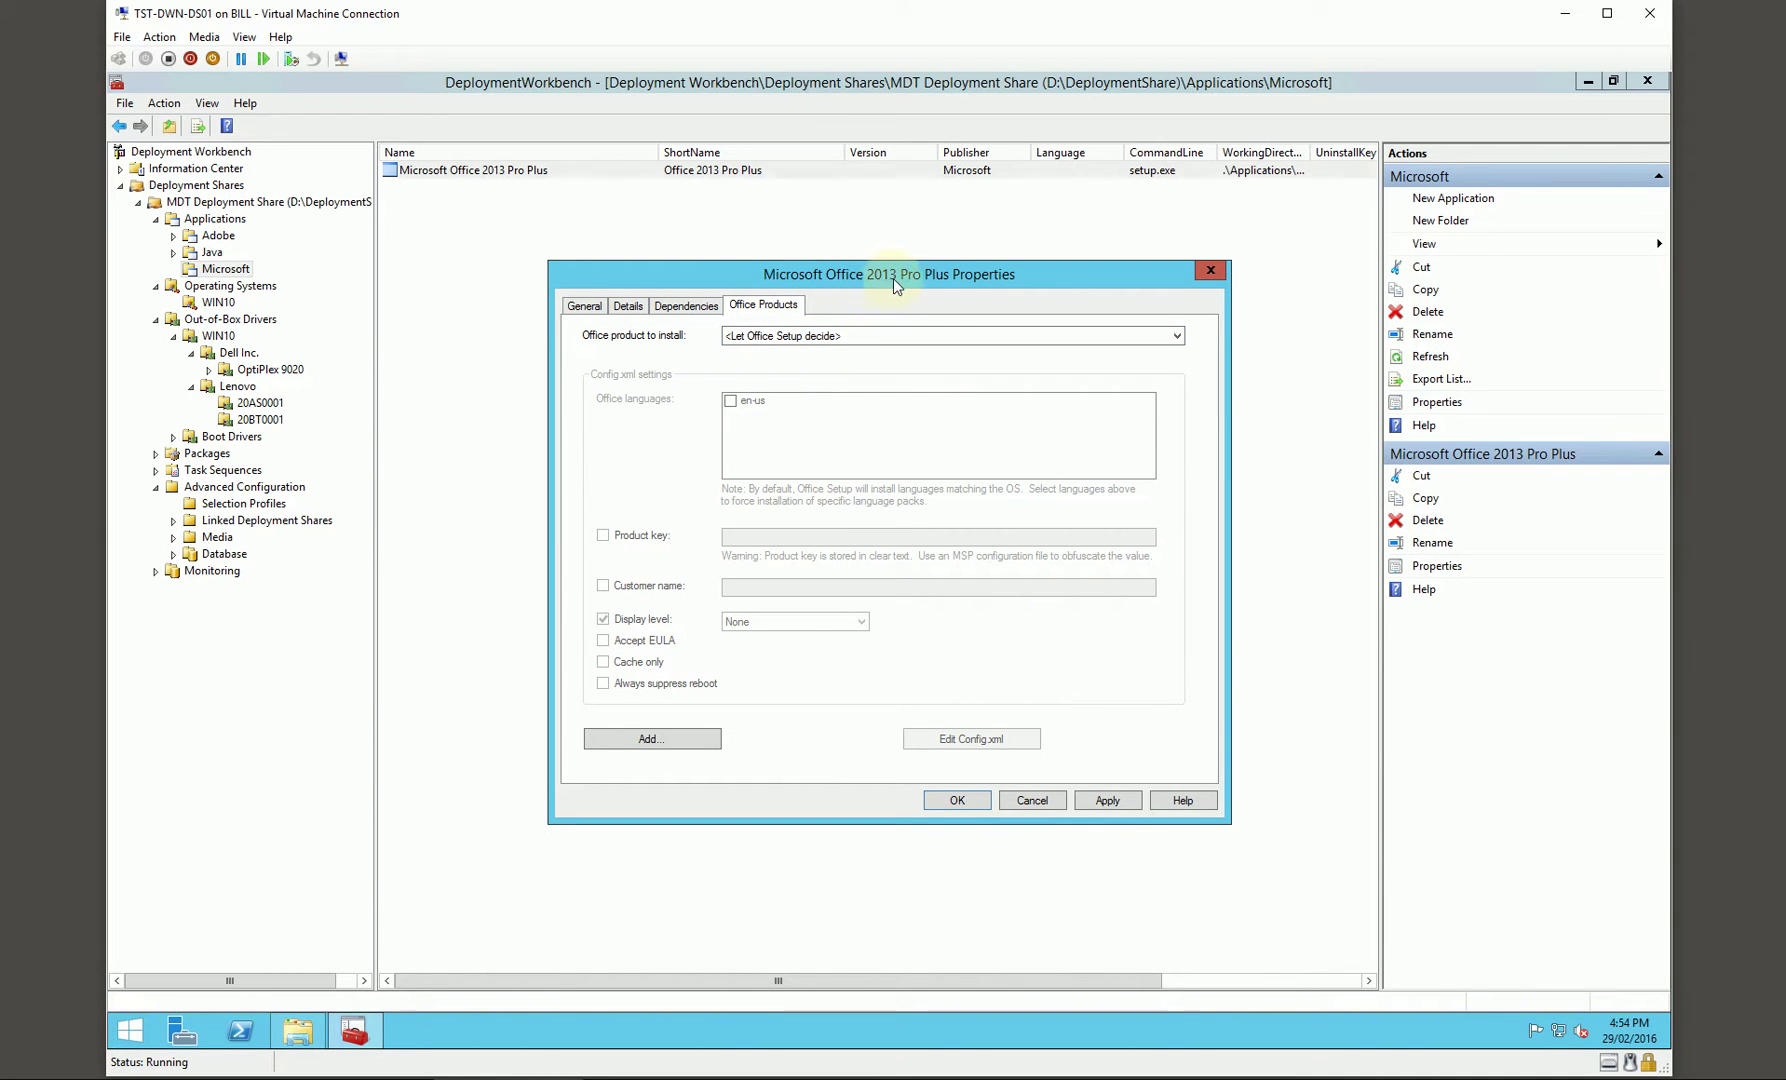
left_click_drag(893, 278, 864, 250)
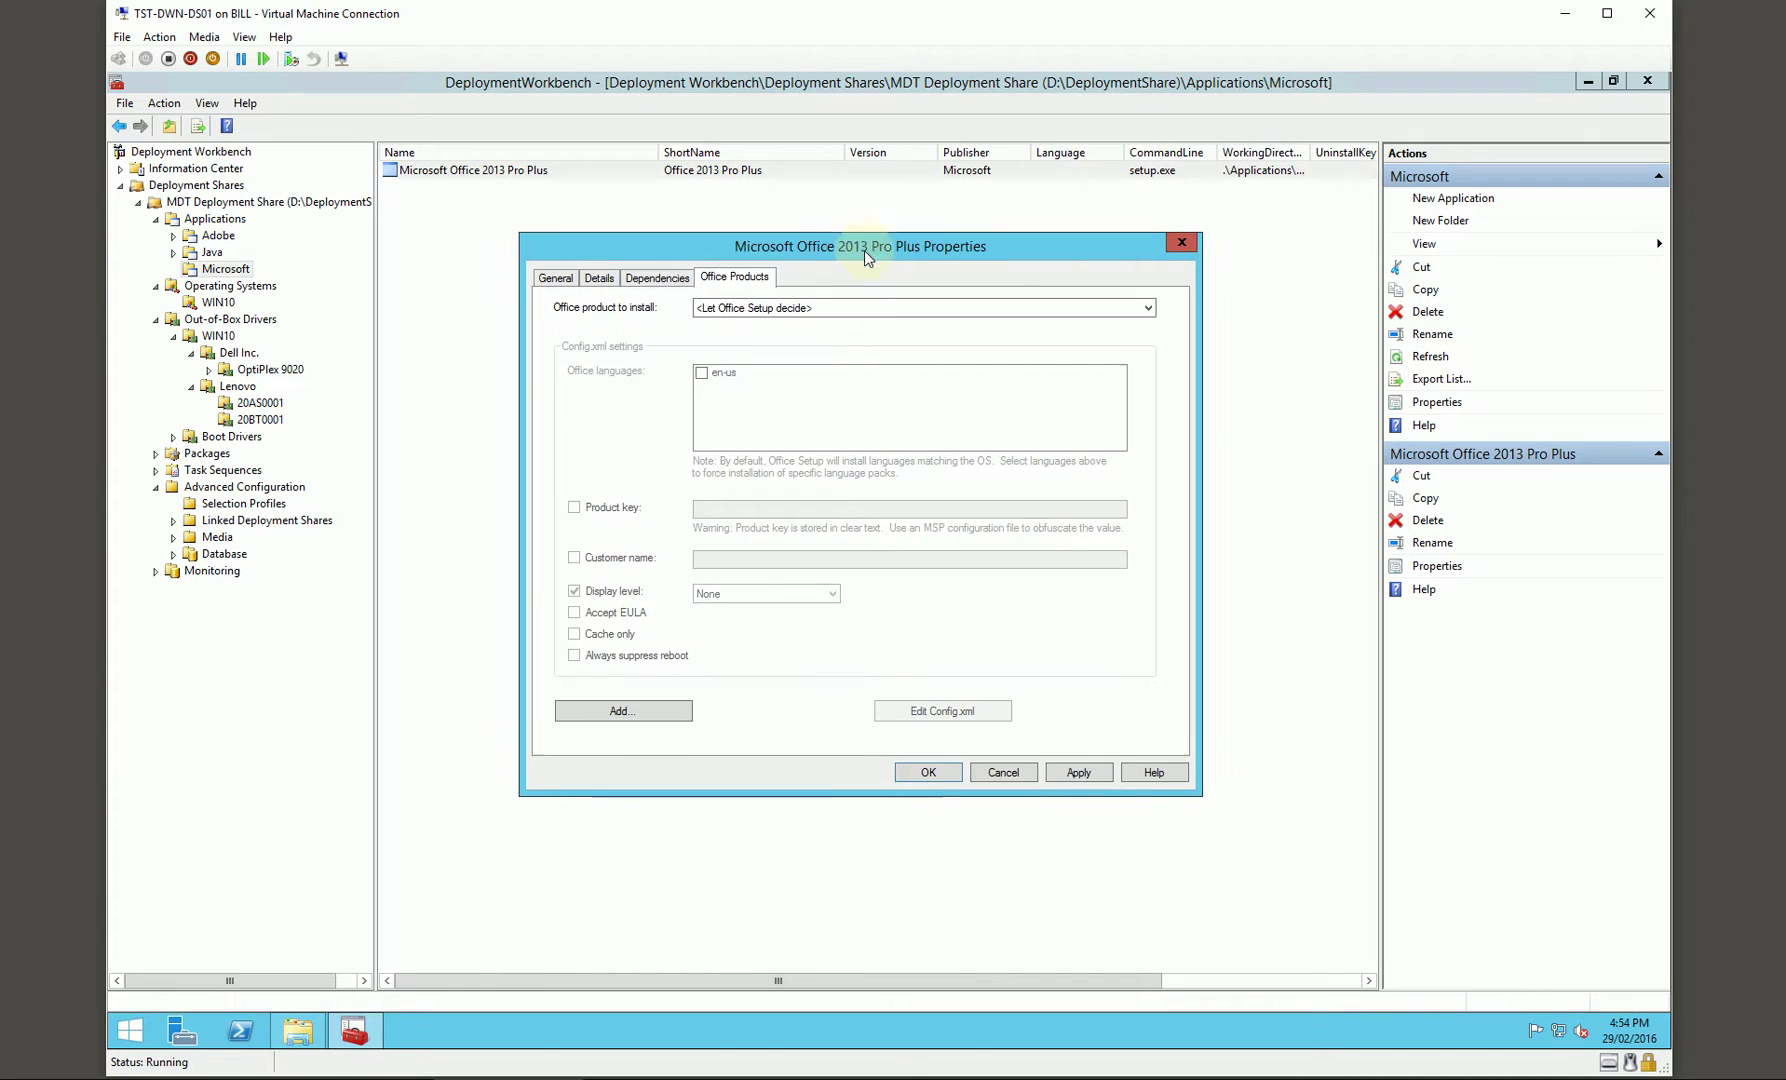
left_click(928, 772)
In File Explorer, copy the admin folder from office 2013 admin templates under Manage\Extras on tst-dwn-ms01.
left_click(298, 1030)
left_click_drag(733, 289, 800, 297)
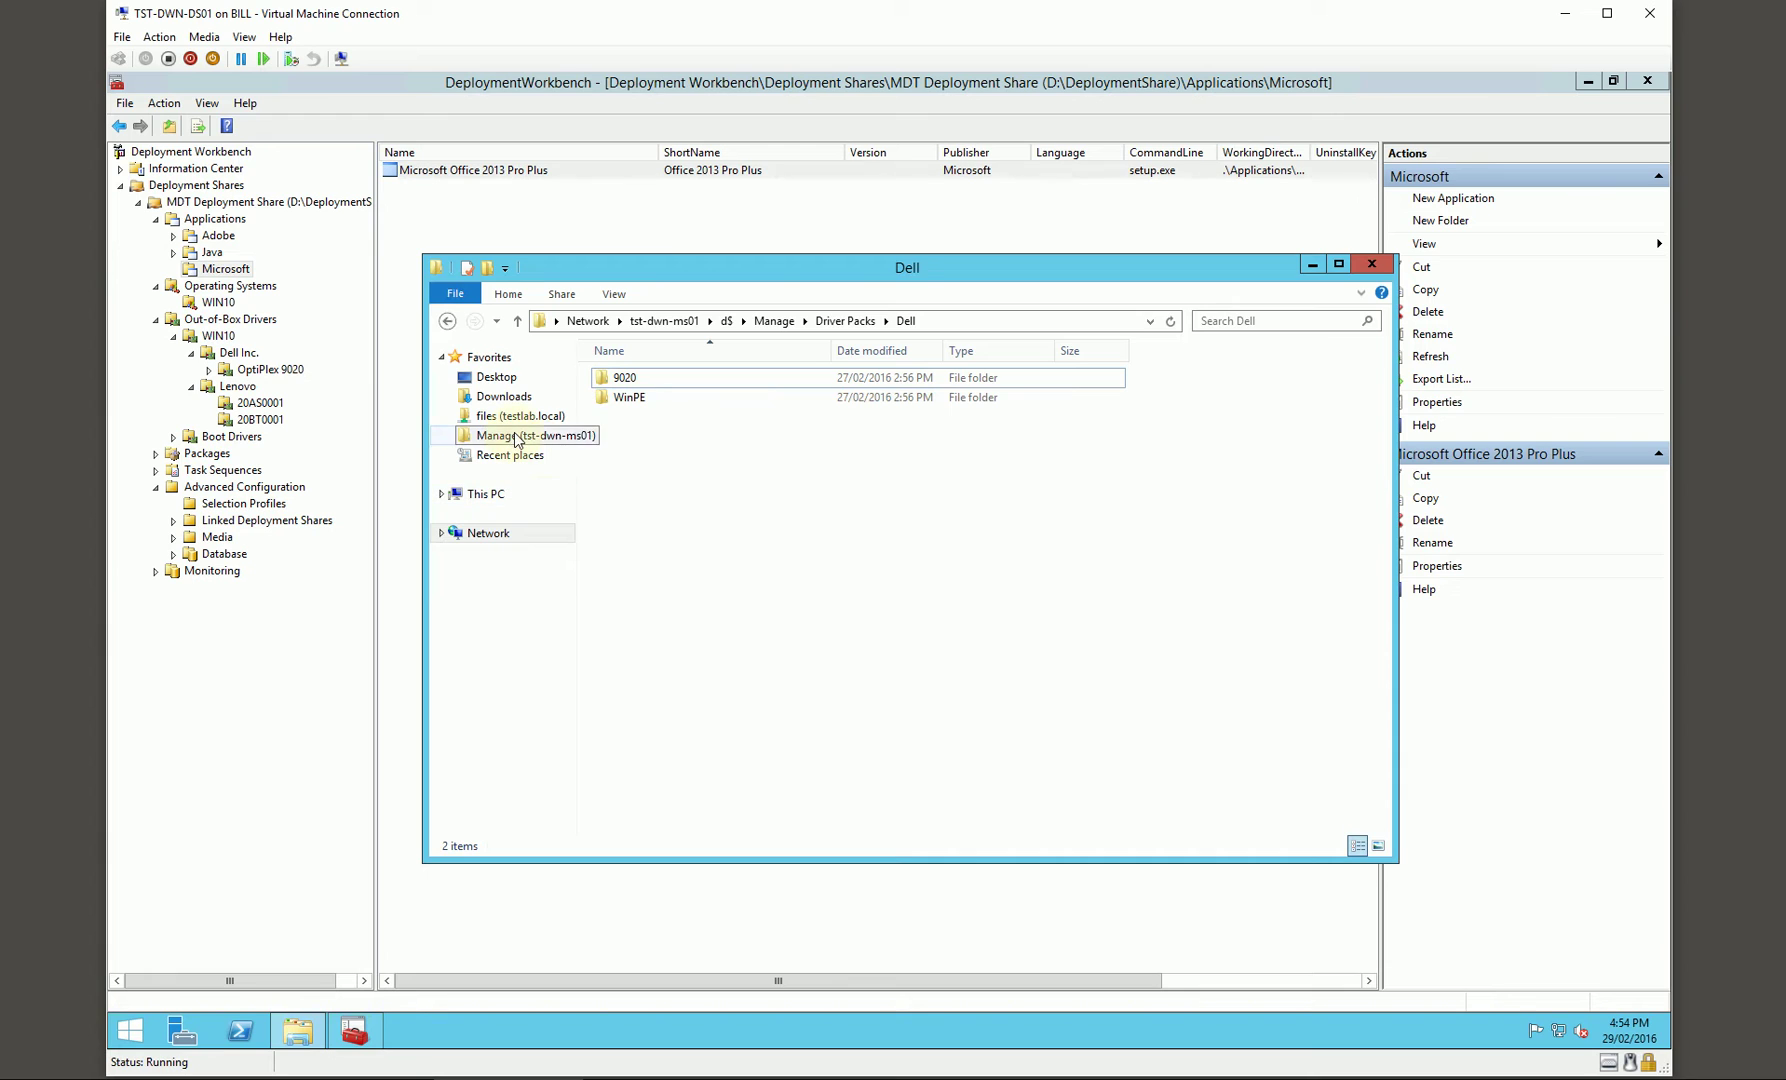
left_click(516, 437)
left_click(649, 417)
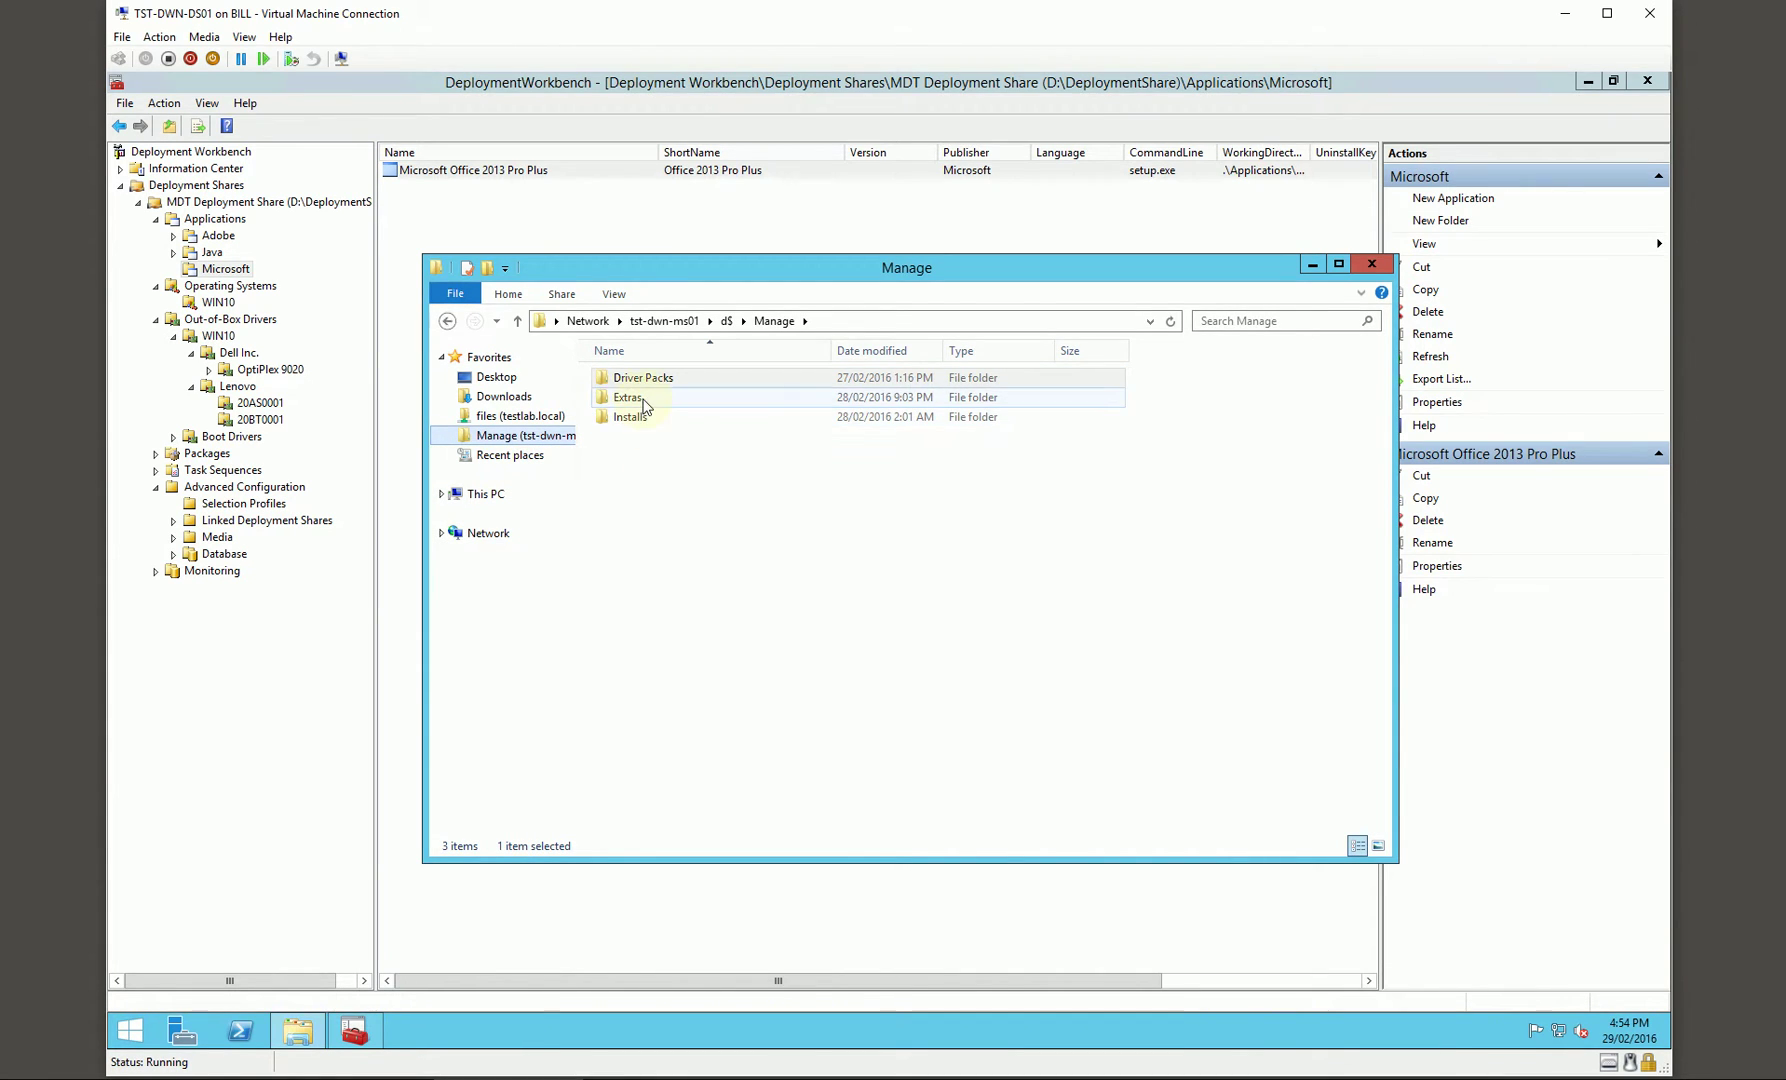
double_click(629, 398)
double_click(664, 418)
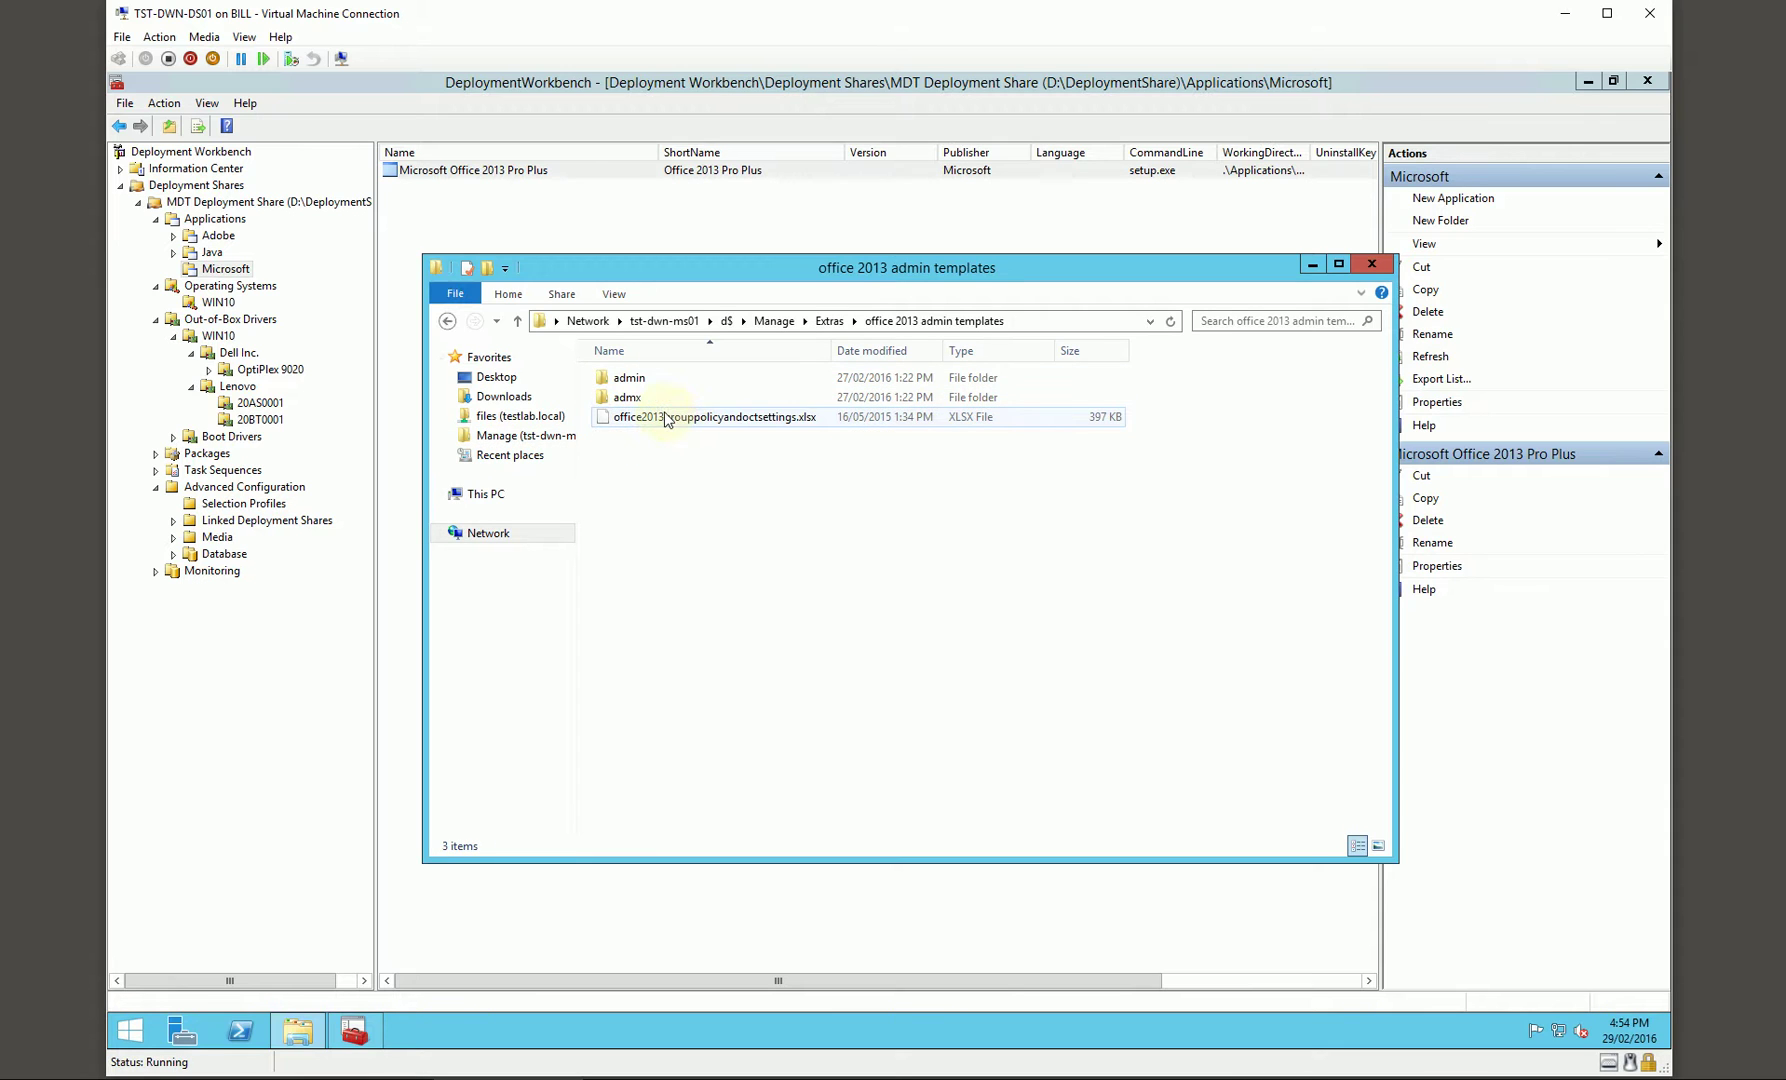
left_click(634, 381)
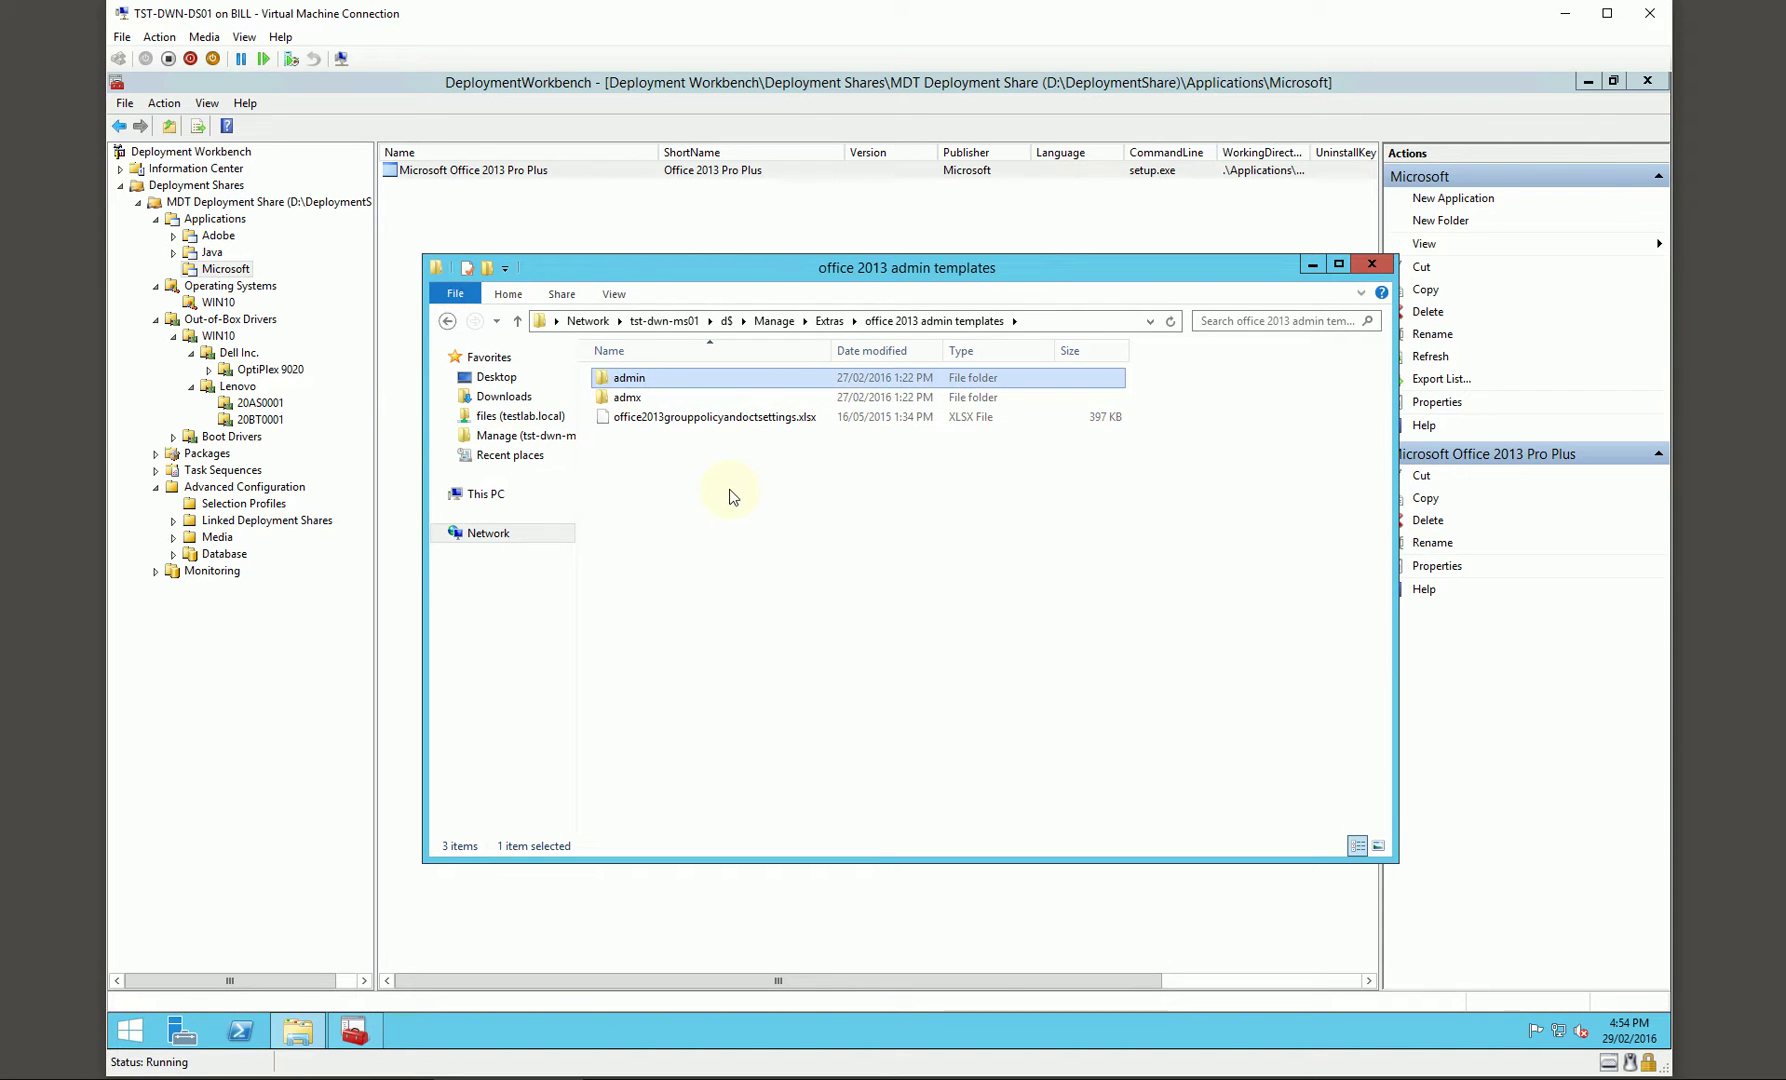
Paste the admin folder into D:\DeploymentShare\Applications\Microsoft Office 2013 Pro Plus.
left_click(508, 494)
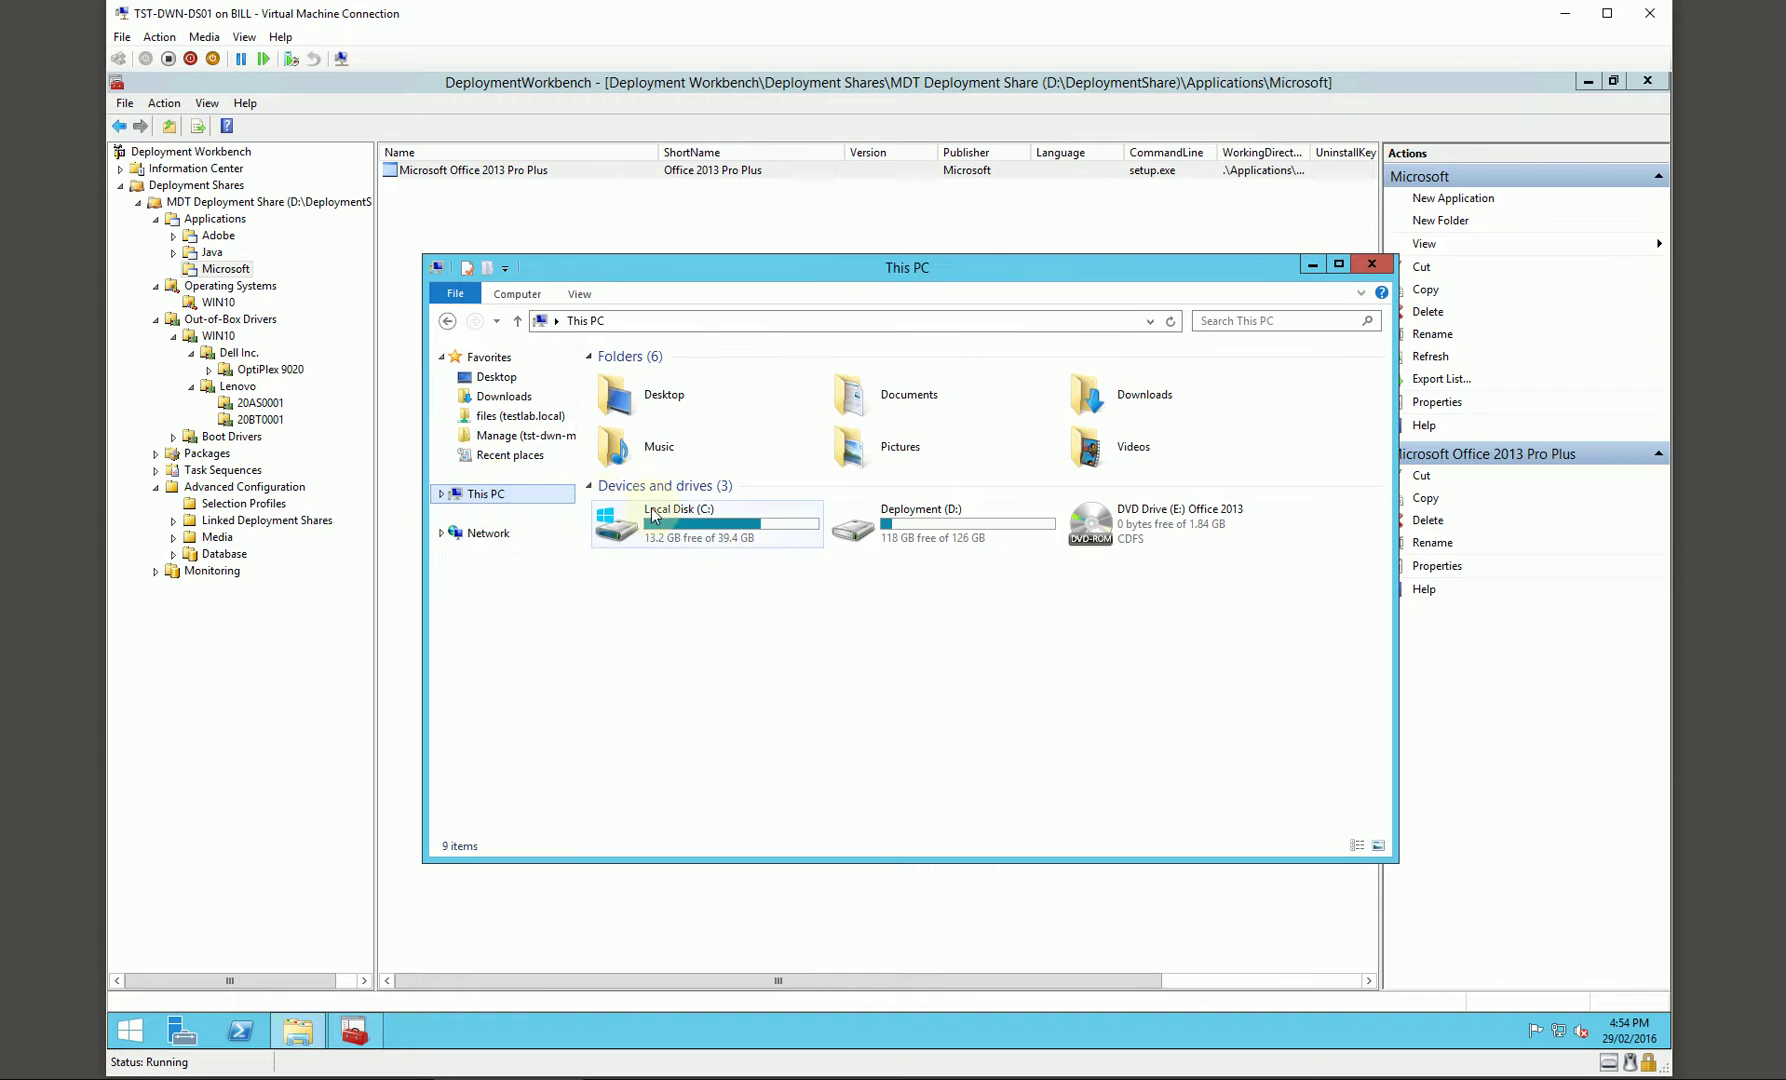
double_click(922, 539)
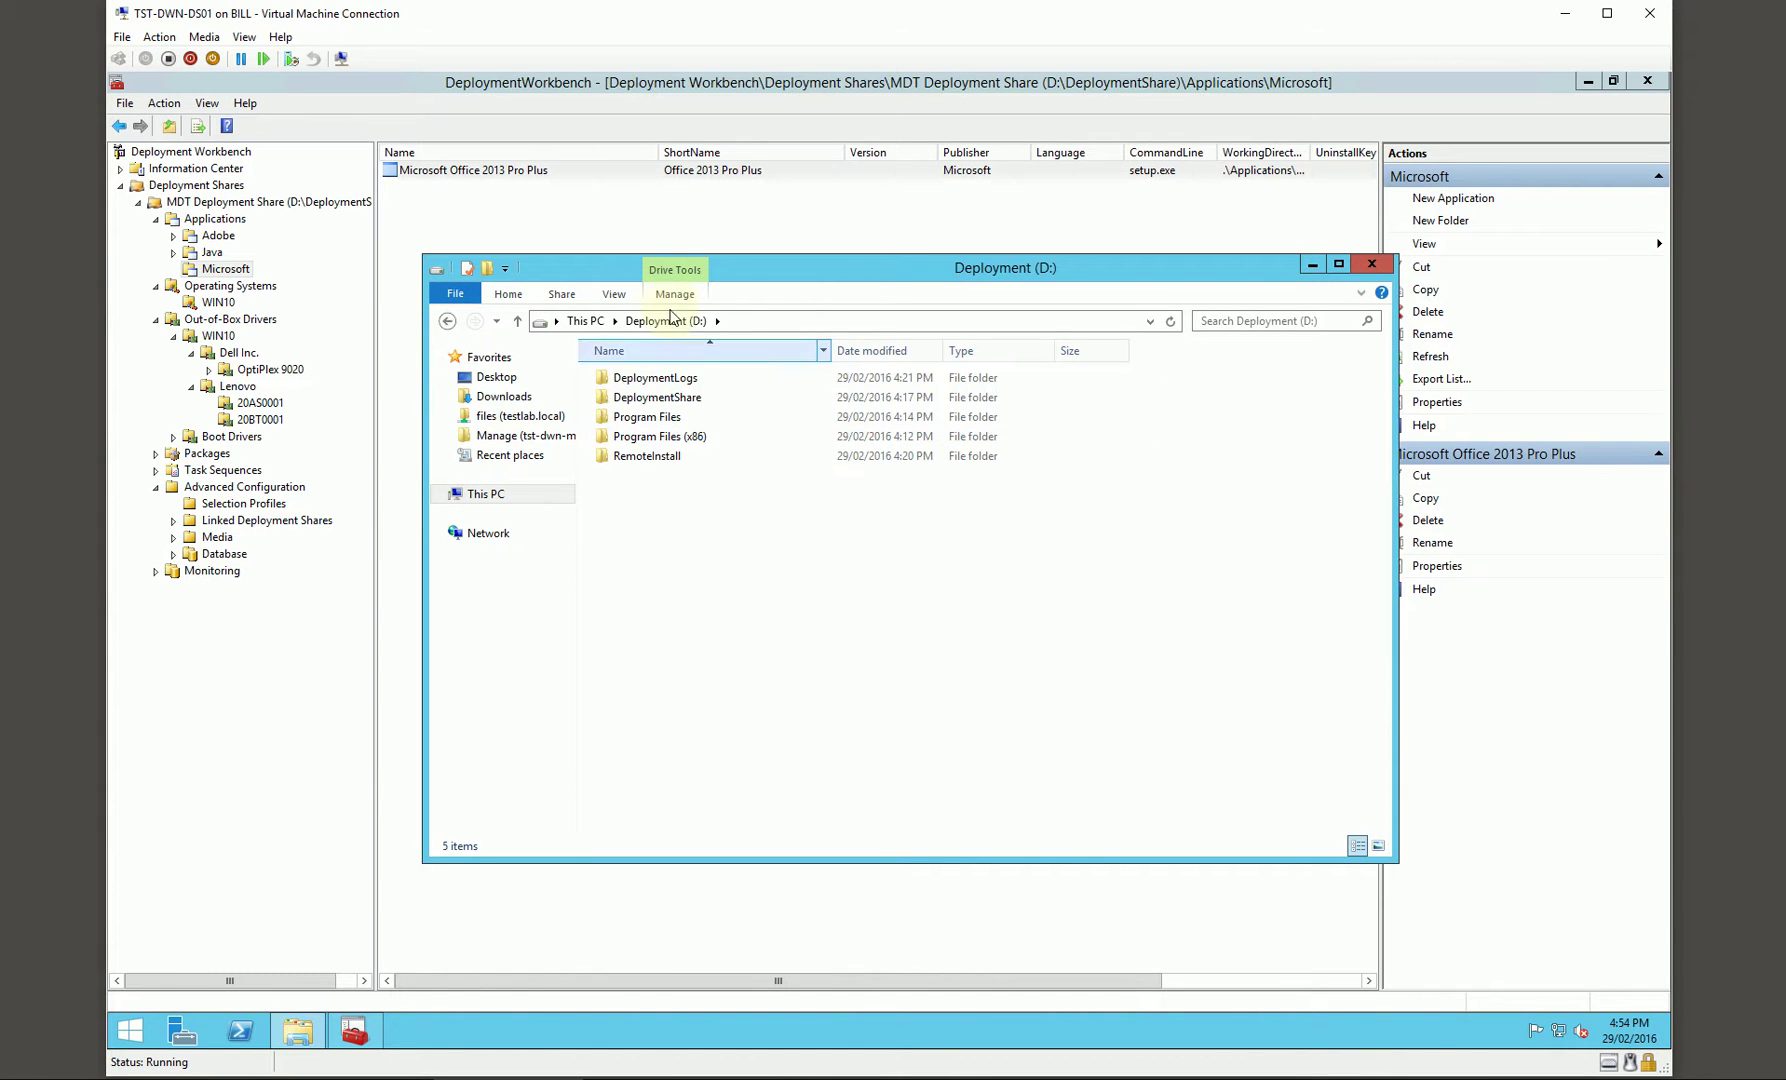
double_click(666, 403)
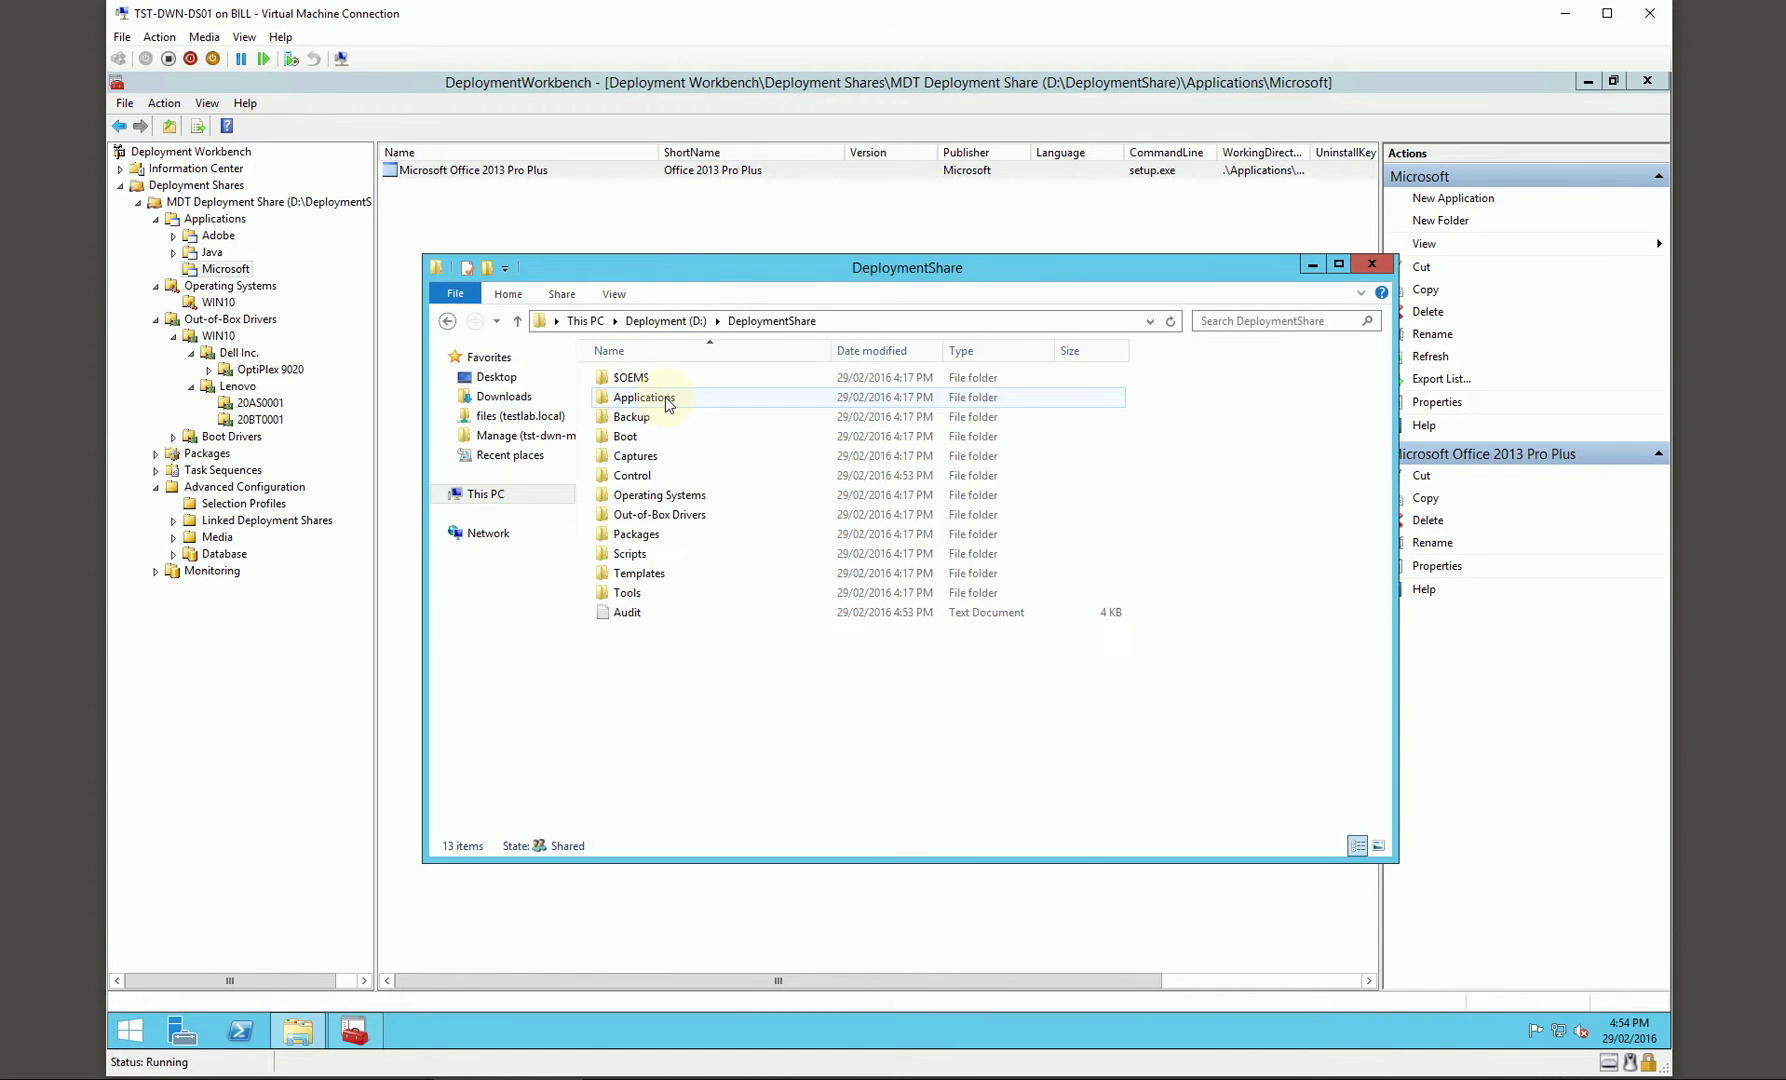
double_click(655, 400)
double_click(668, 386)
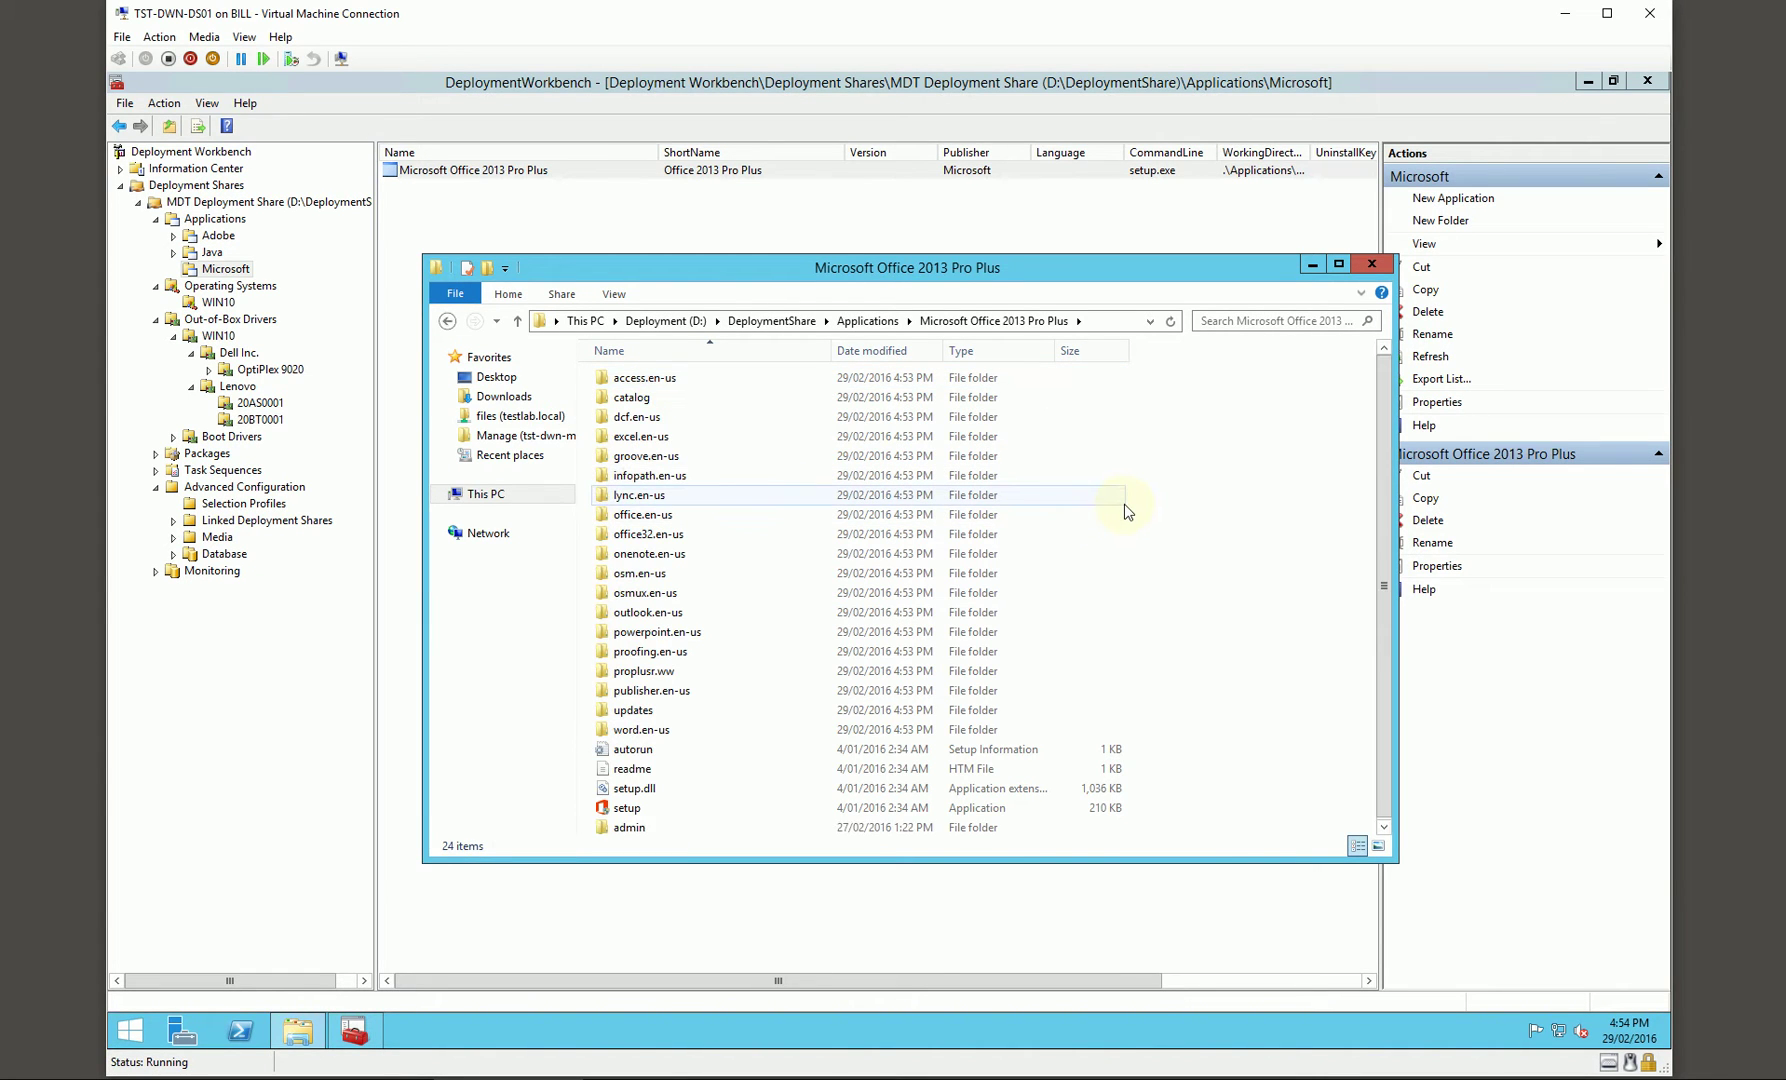
key("ctrl+v")
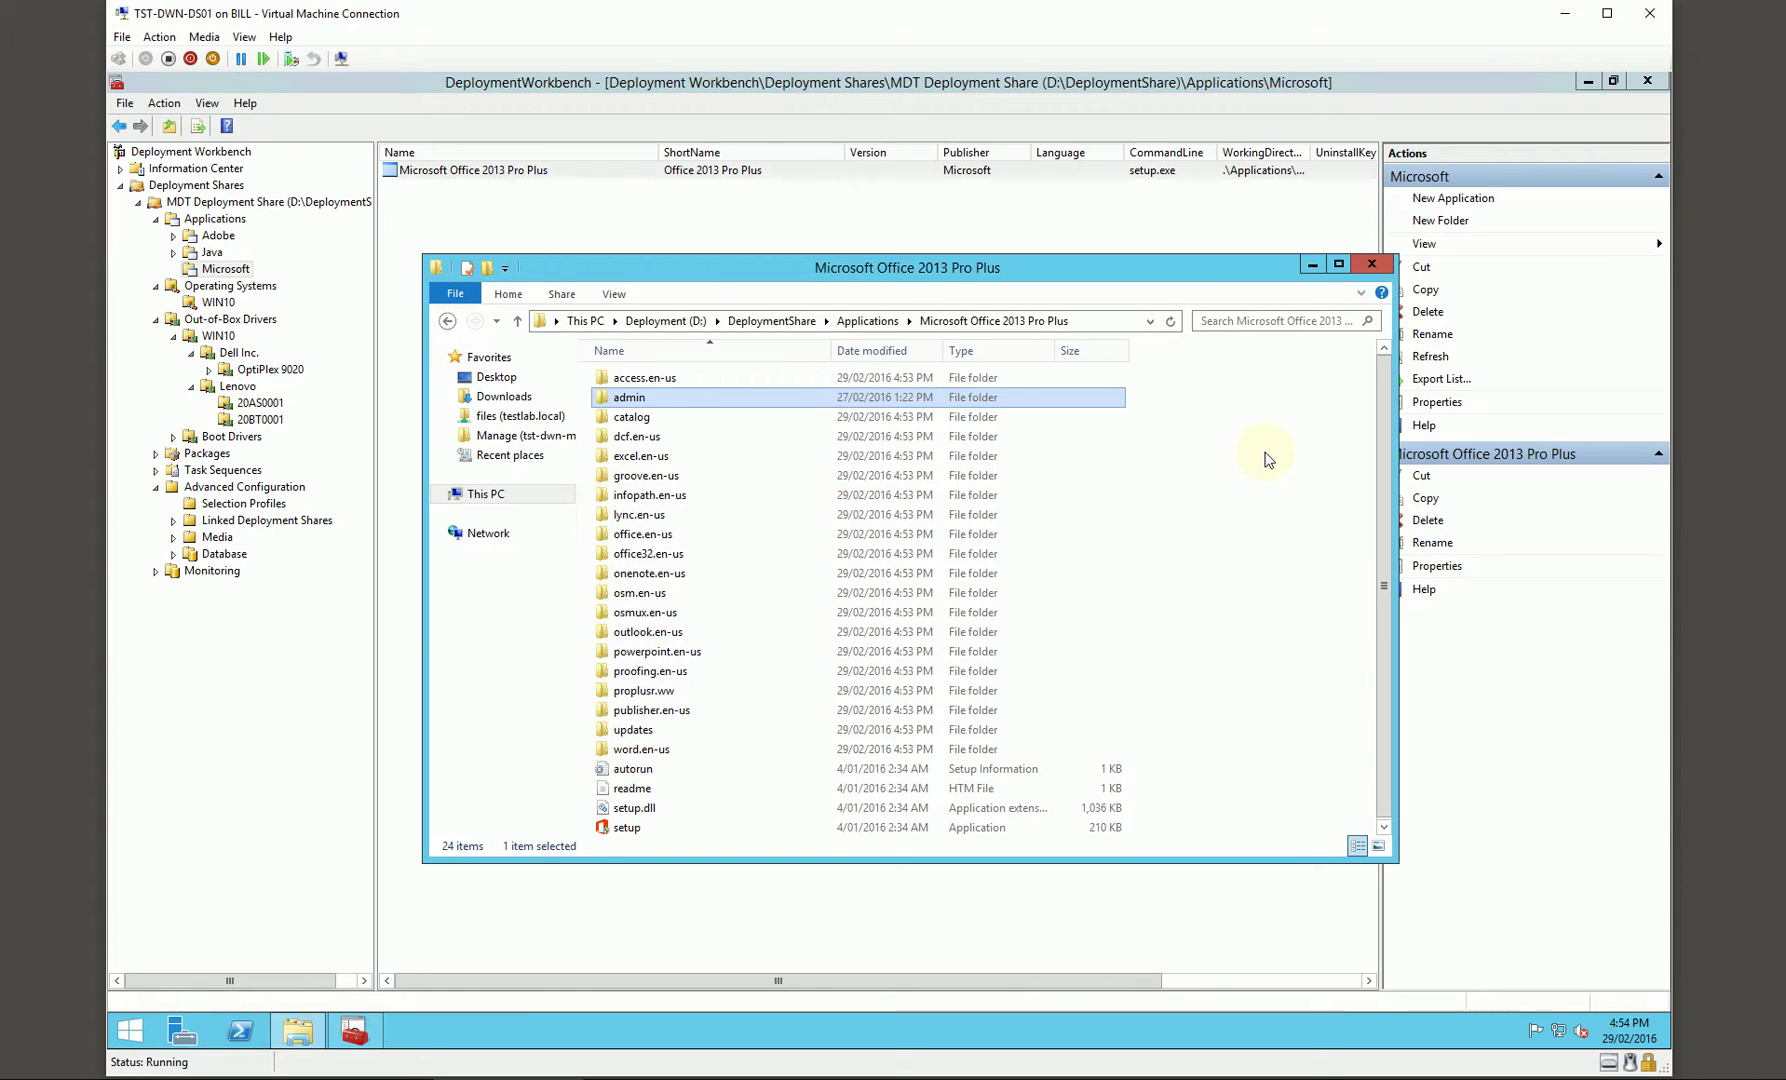
Launch the Office Customization Tool from the Microsoft Office 2013 Pro Plus properties and create a setup customization file for Microsoft Office Professional Plus 2013 (64-bit).
left_click(1268, 462)
left_click(1371, 263)
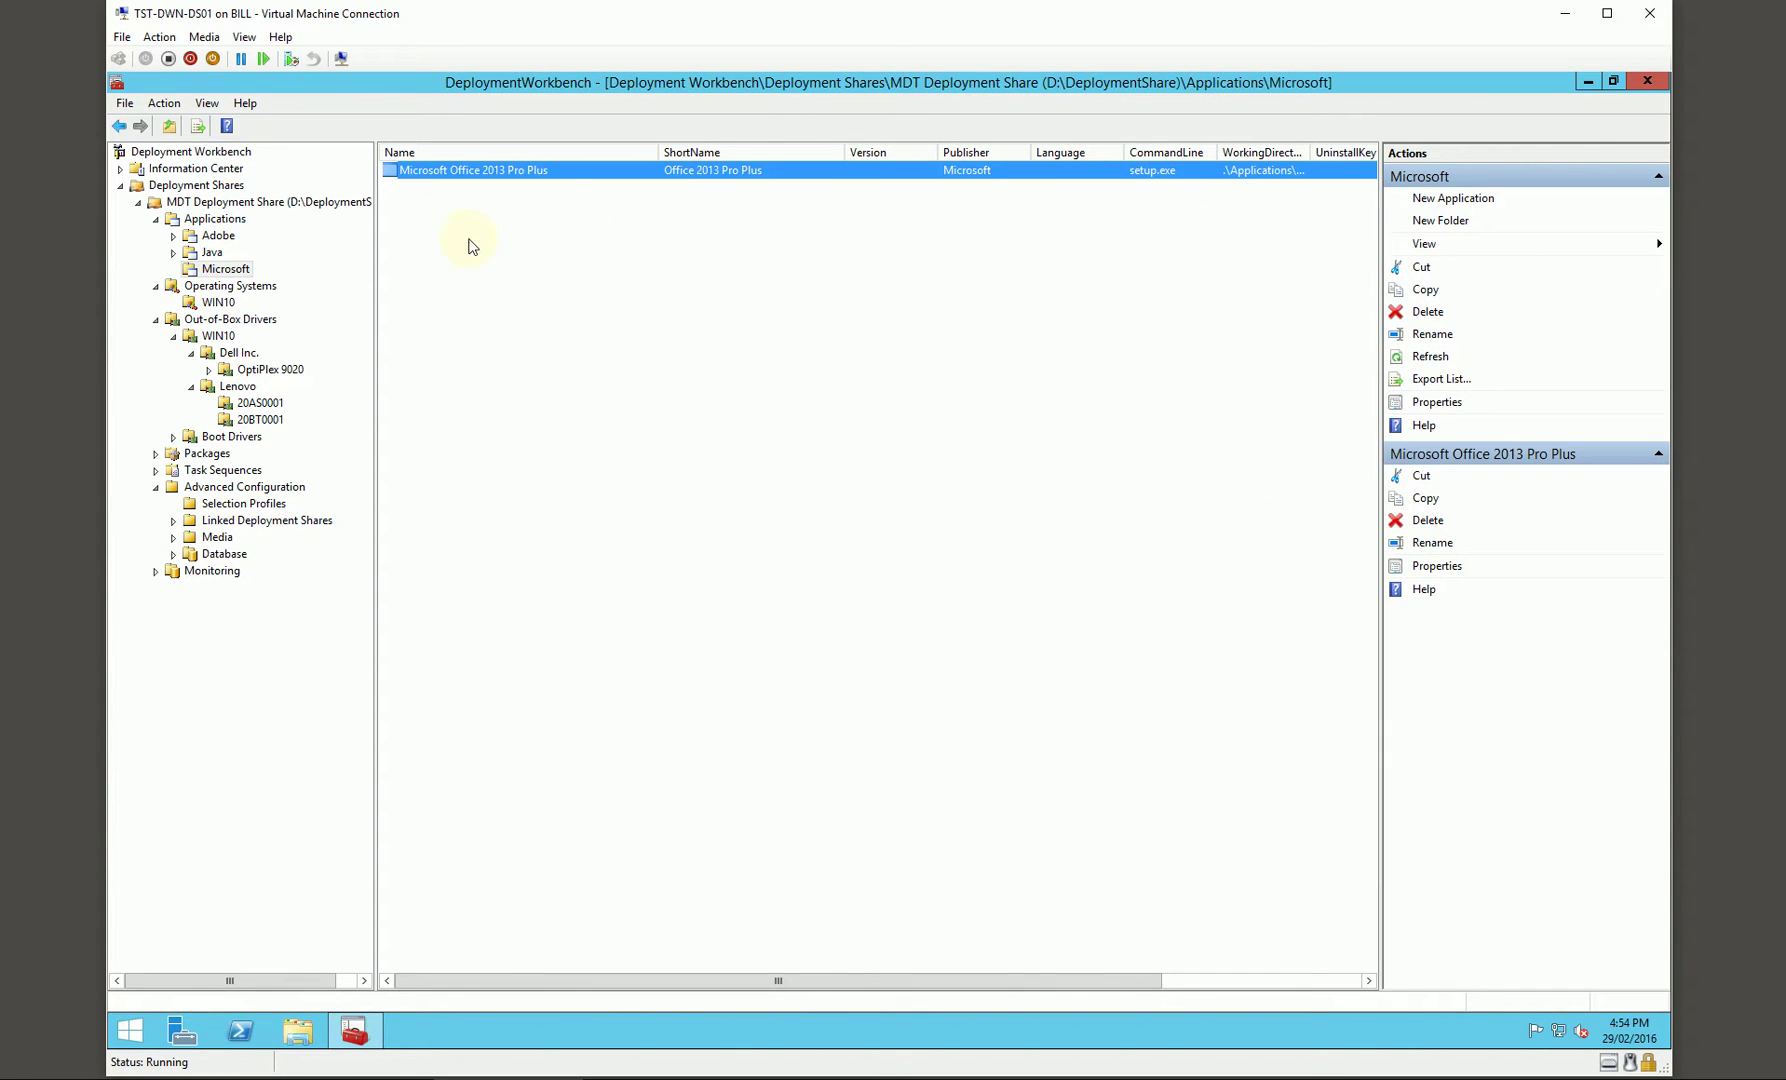
double_click(498, 172)
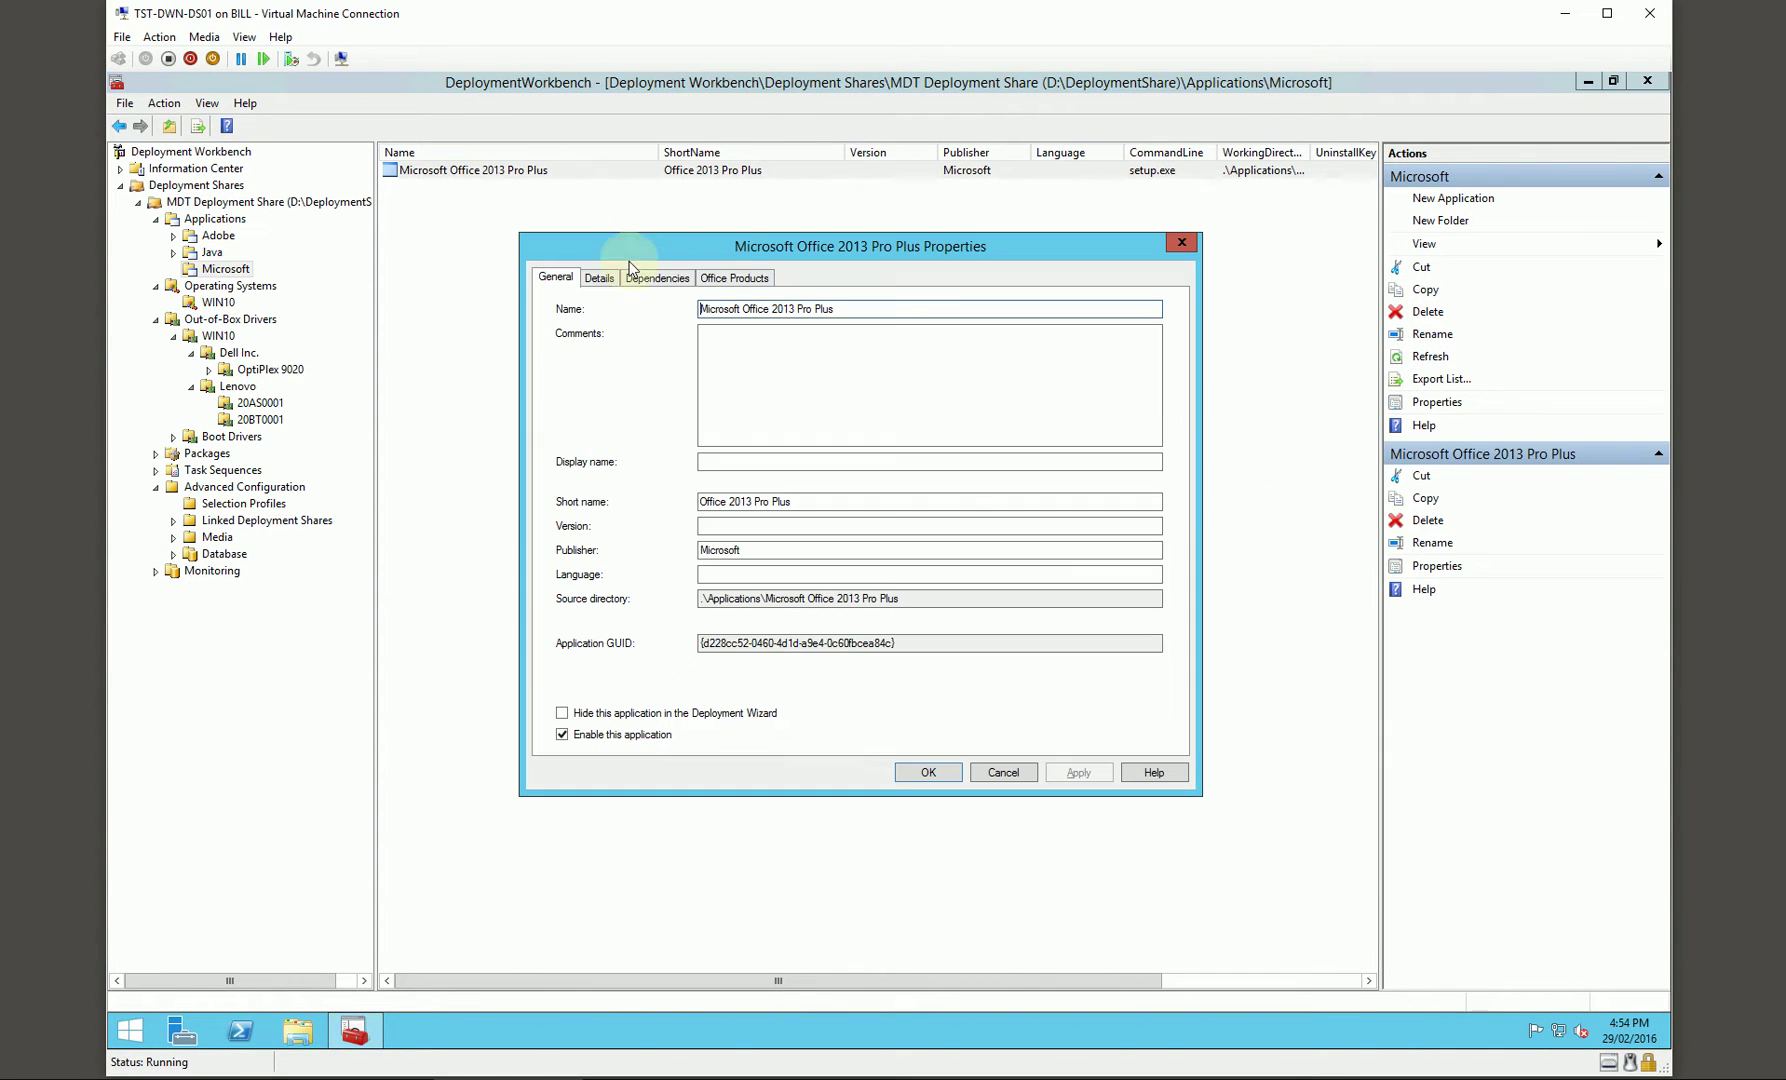
left_click(738, 277)
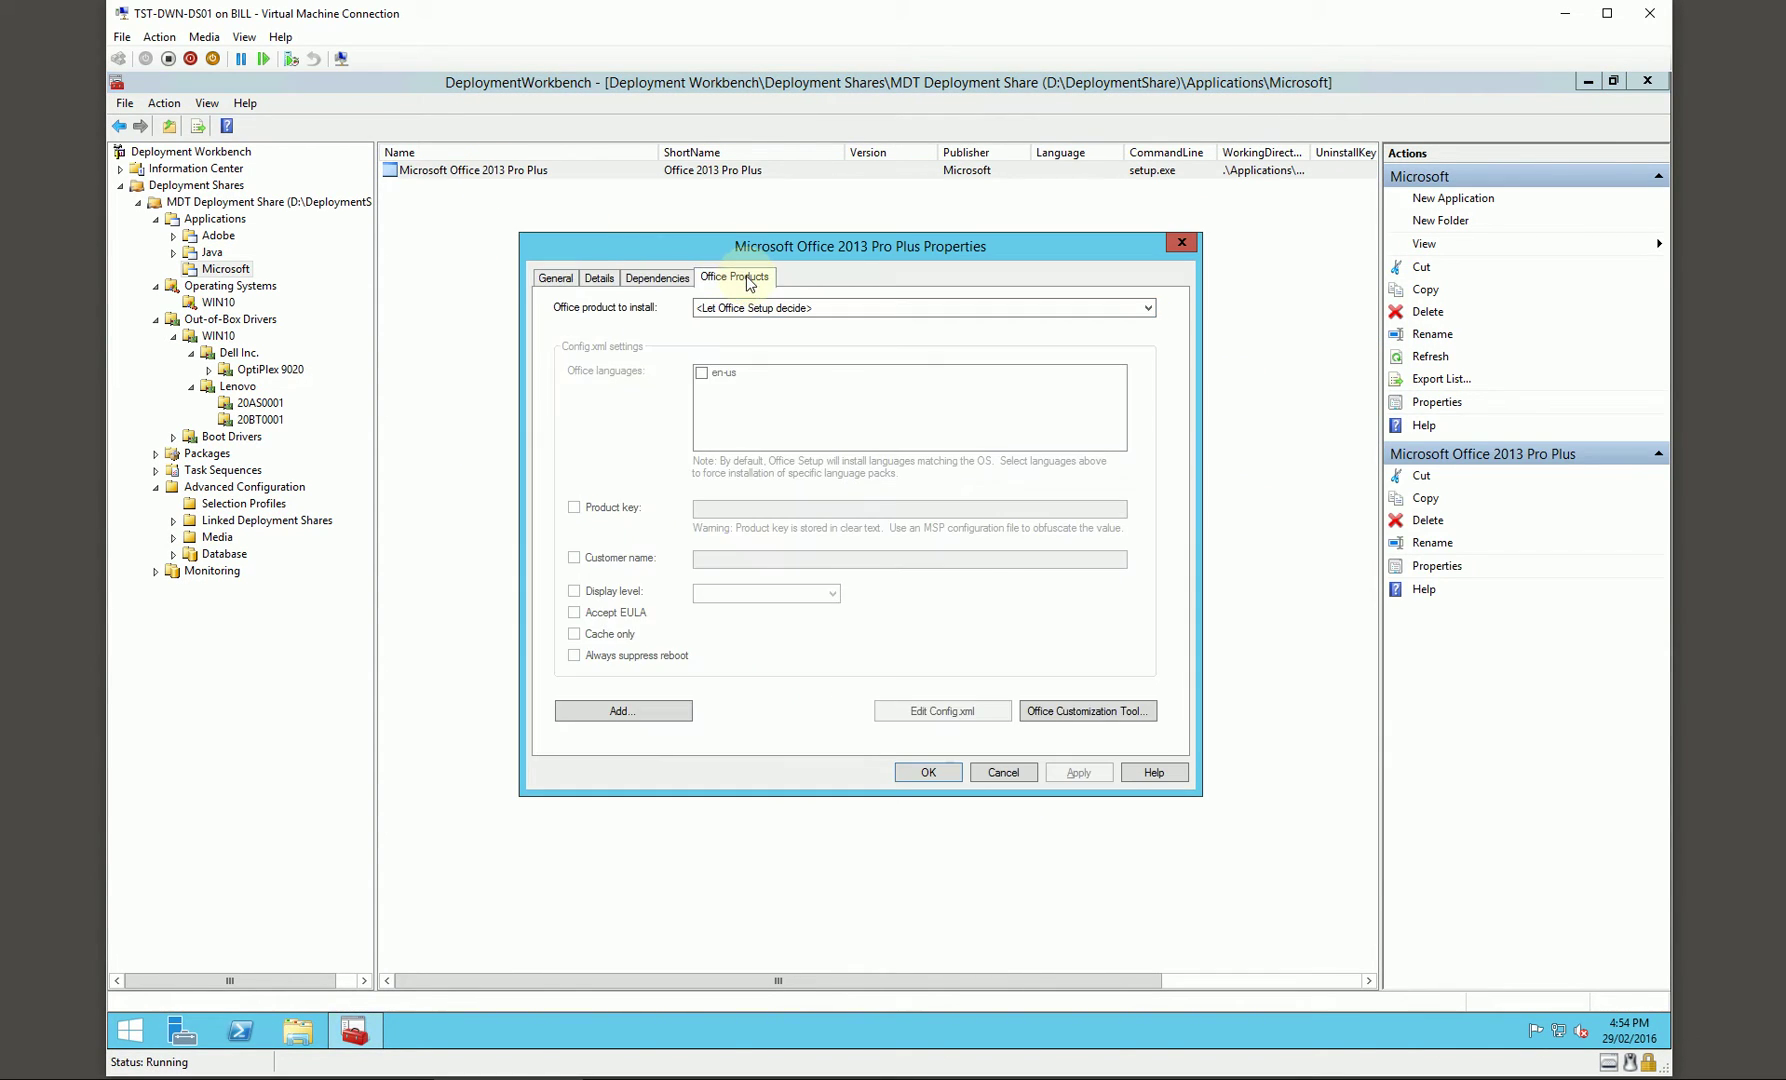
left_click(1076, 719)
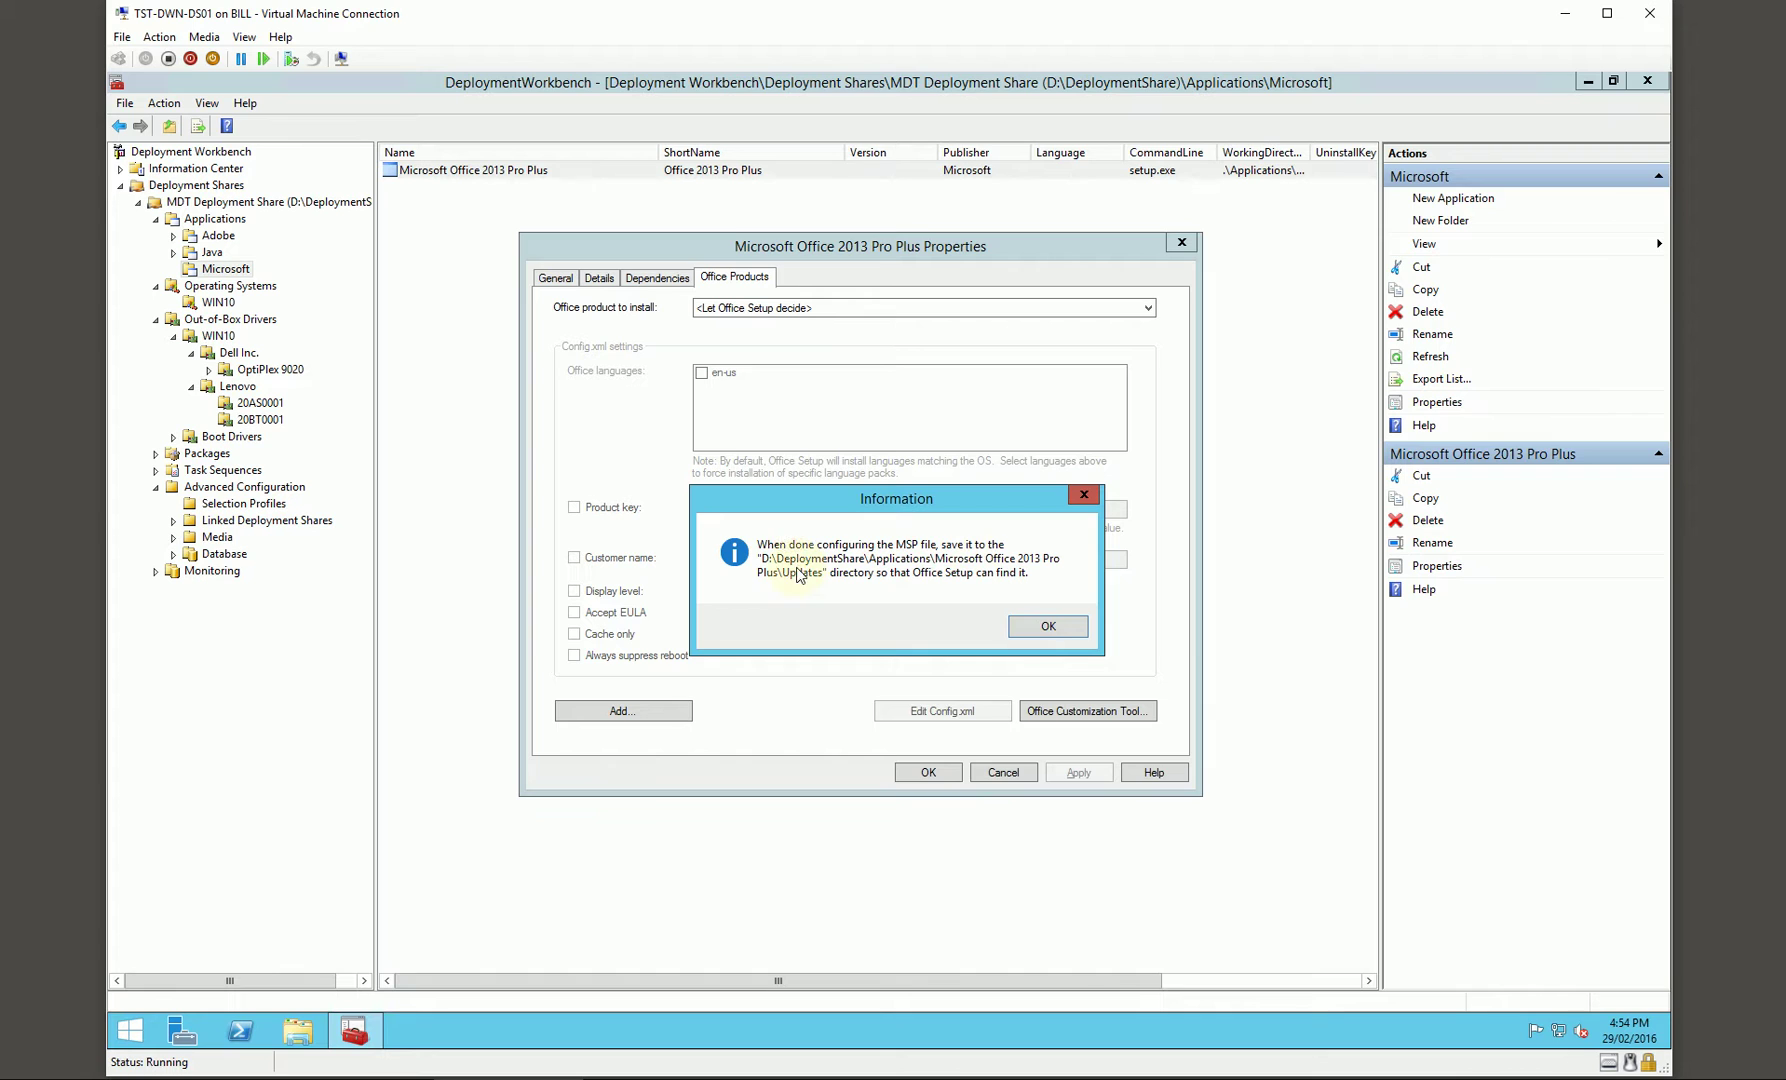
left_click(1046, 626)
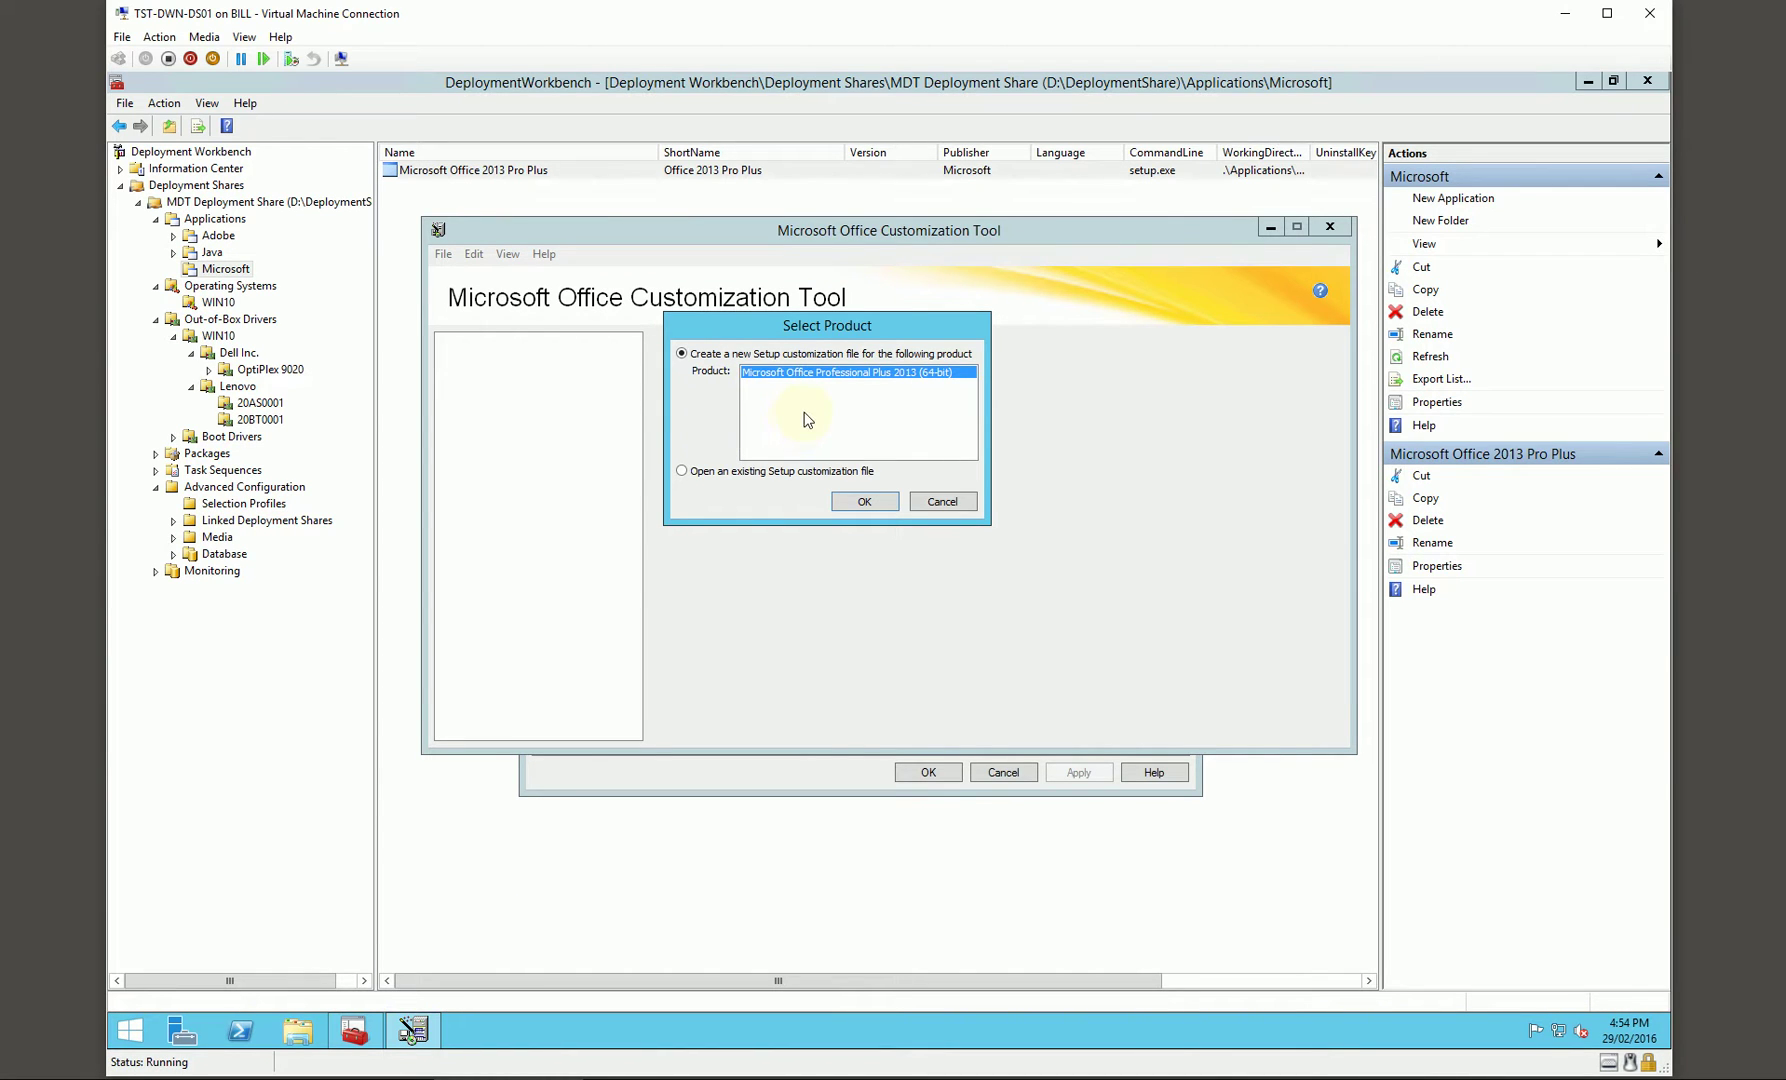
left_click(862, 502)
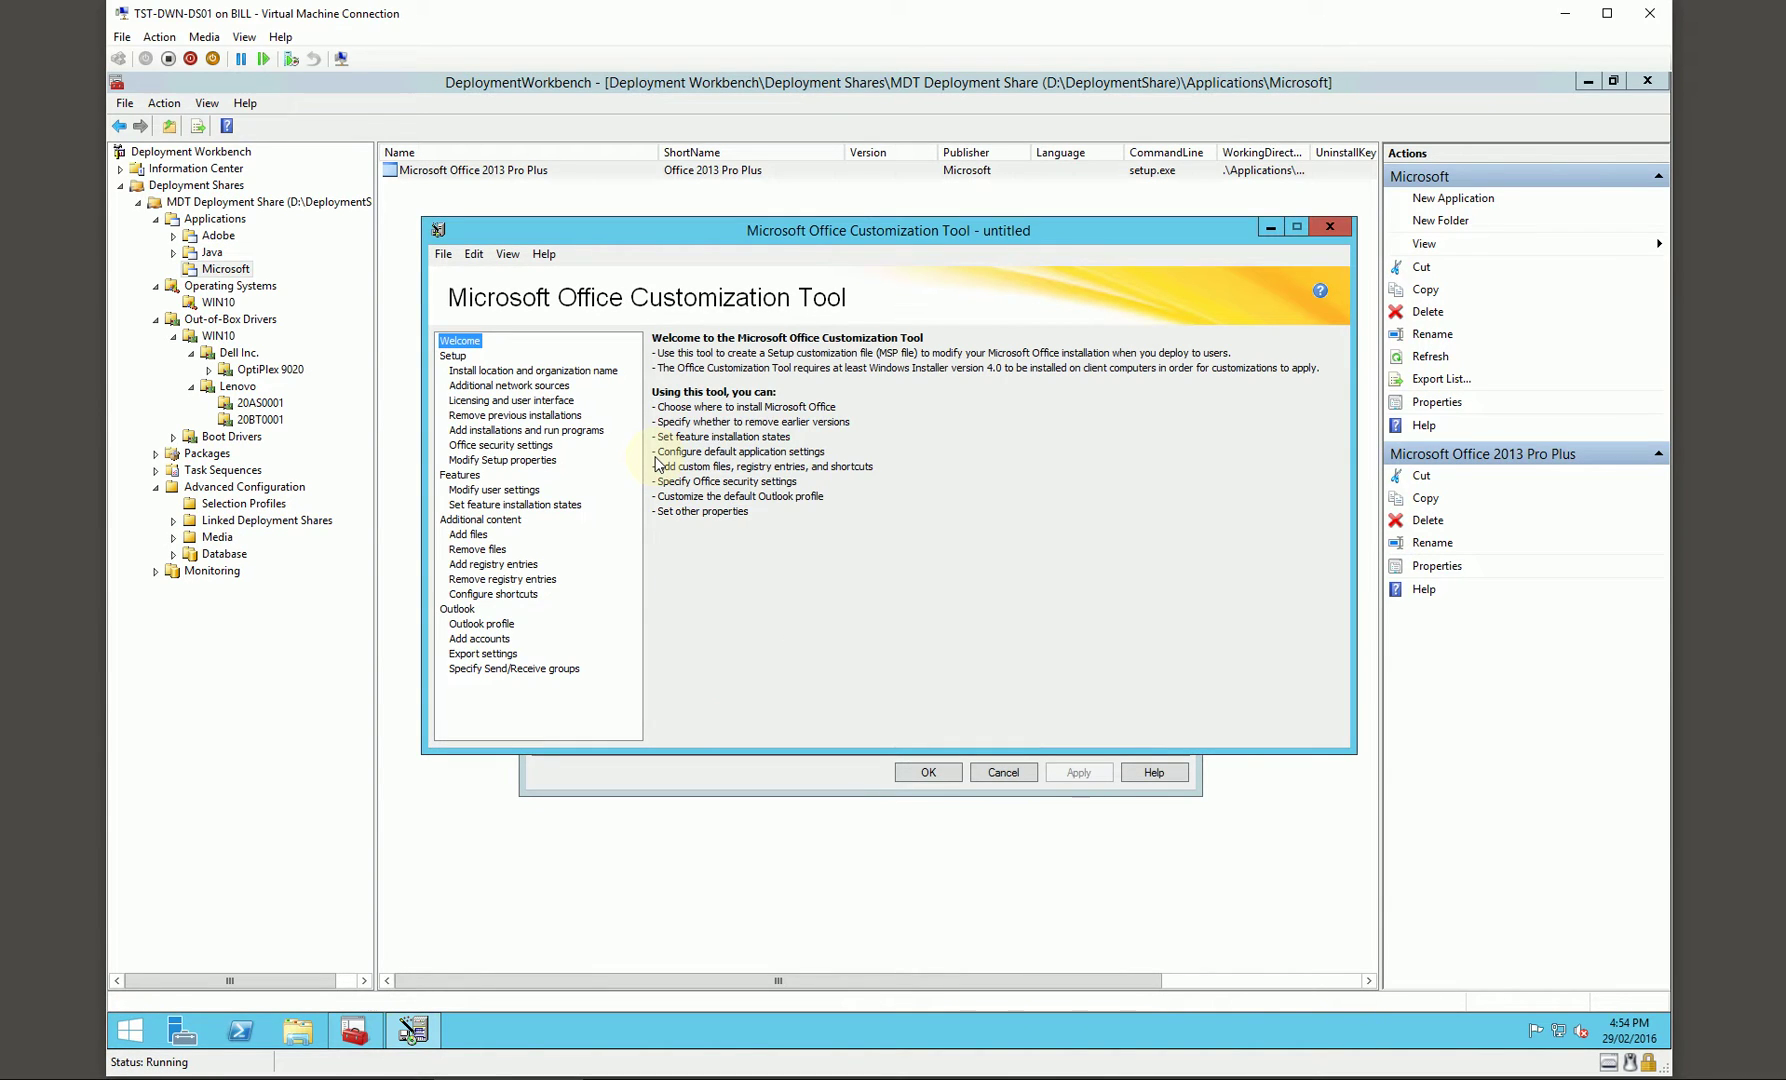
Set the organization name for the Office installation to Test Lab.
left_click(460, 368)
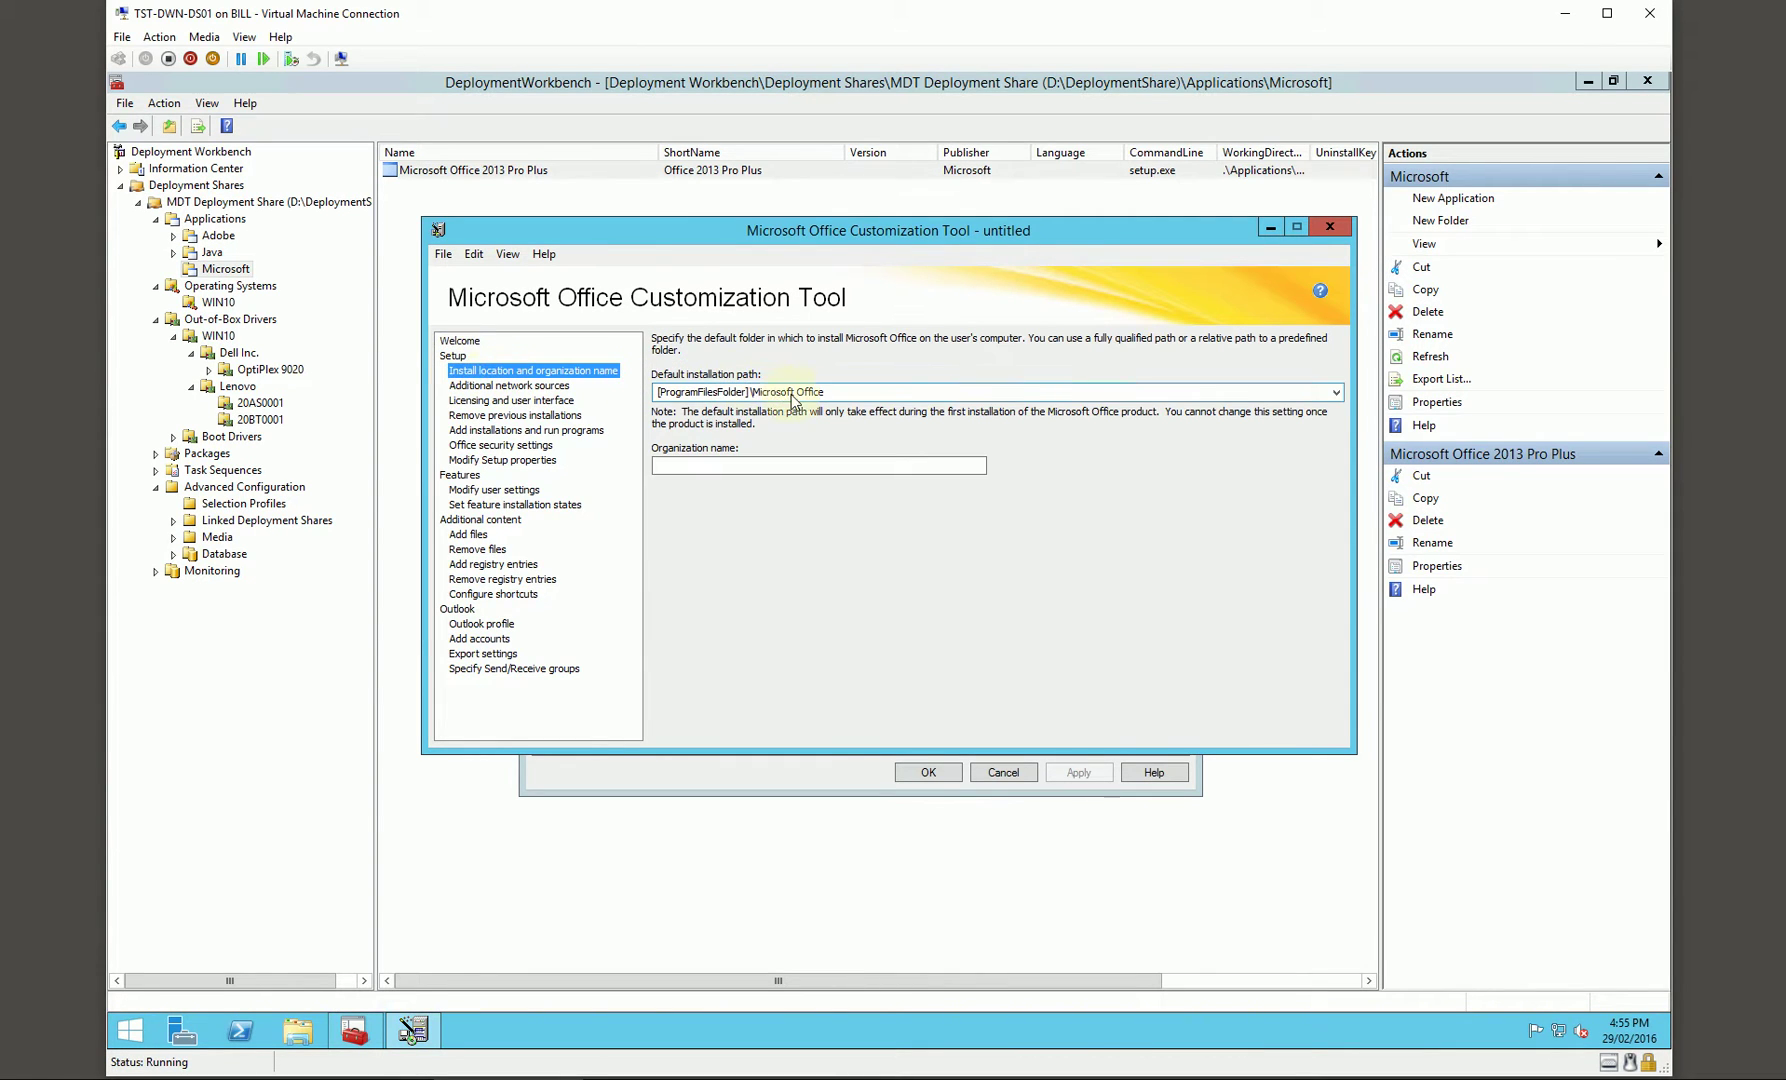
left_click(765, 468)
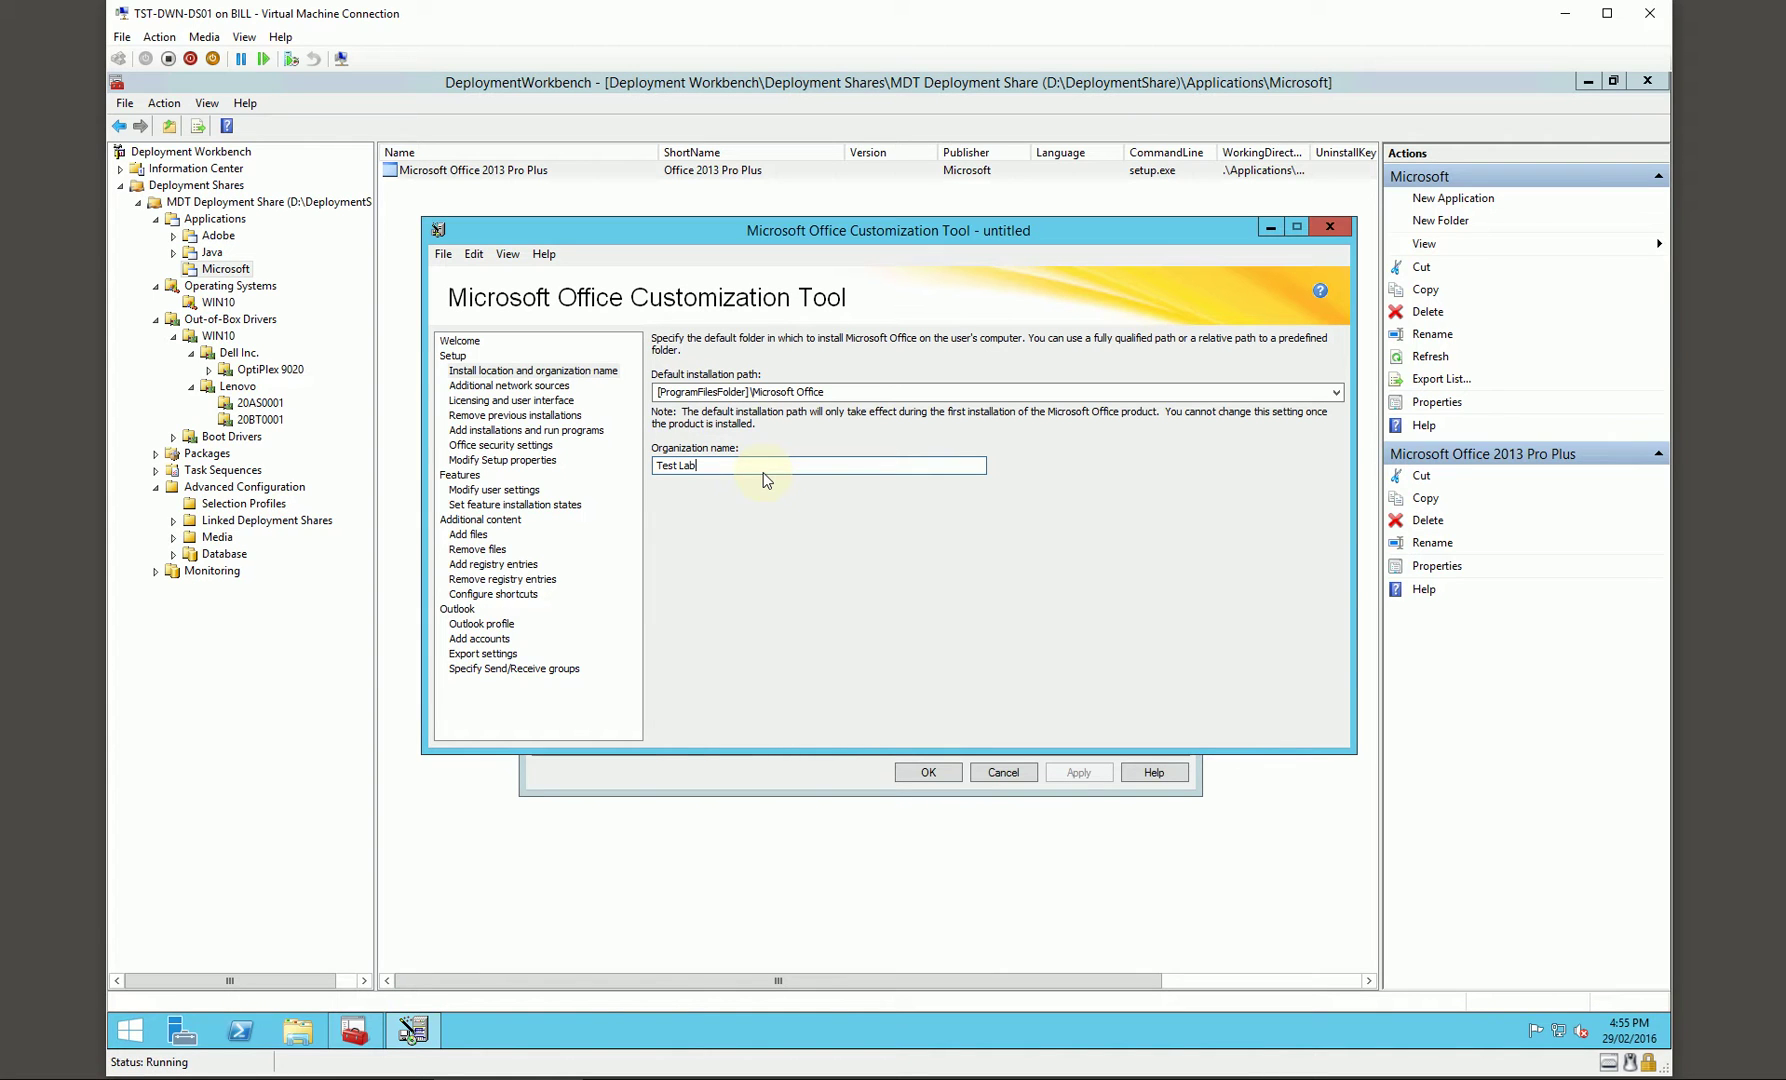
left_click(510, 386)
In the licensing and user interface settings, accept the License Agreement, set the display level to None and enable No cancel.
left_click(520, 401)
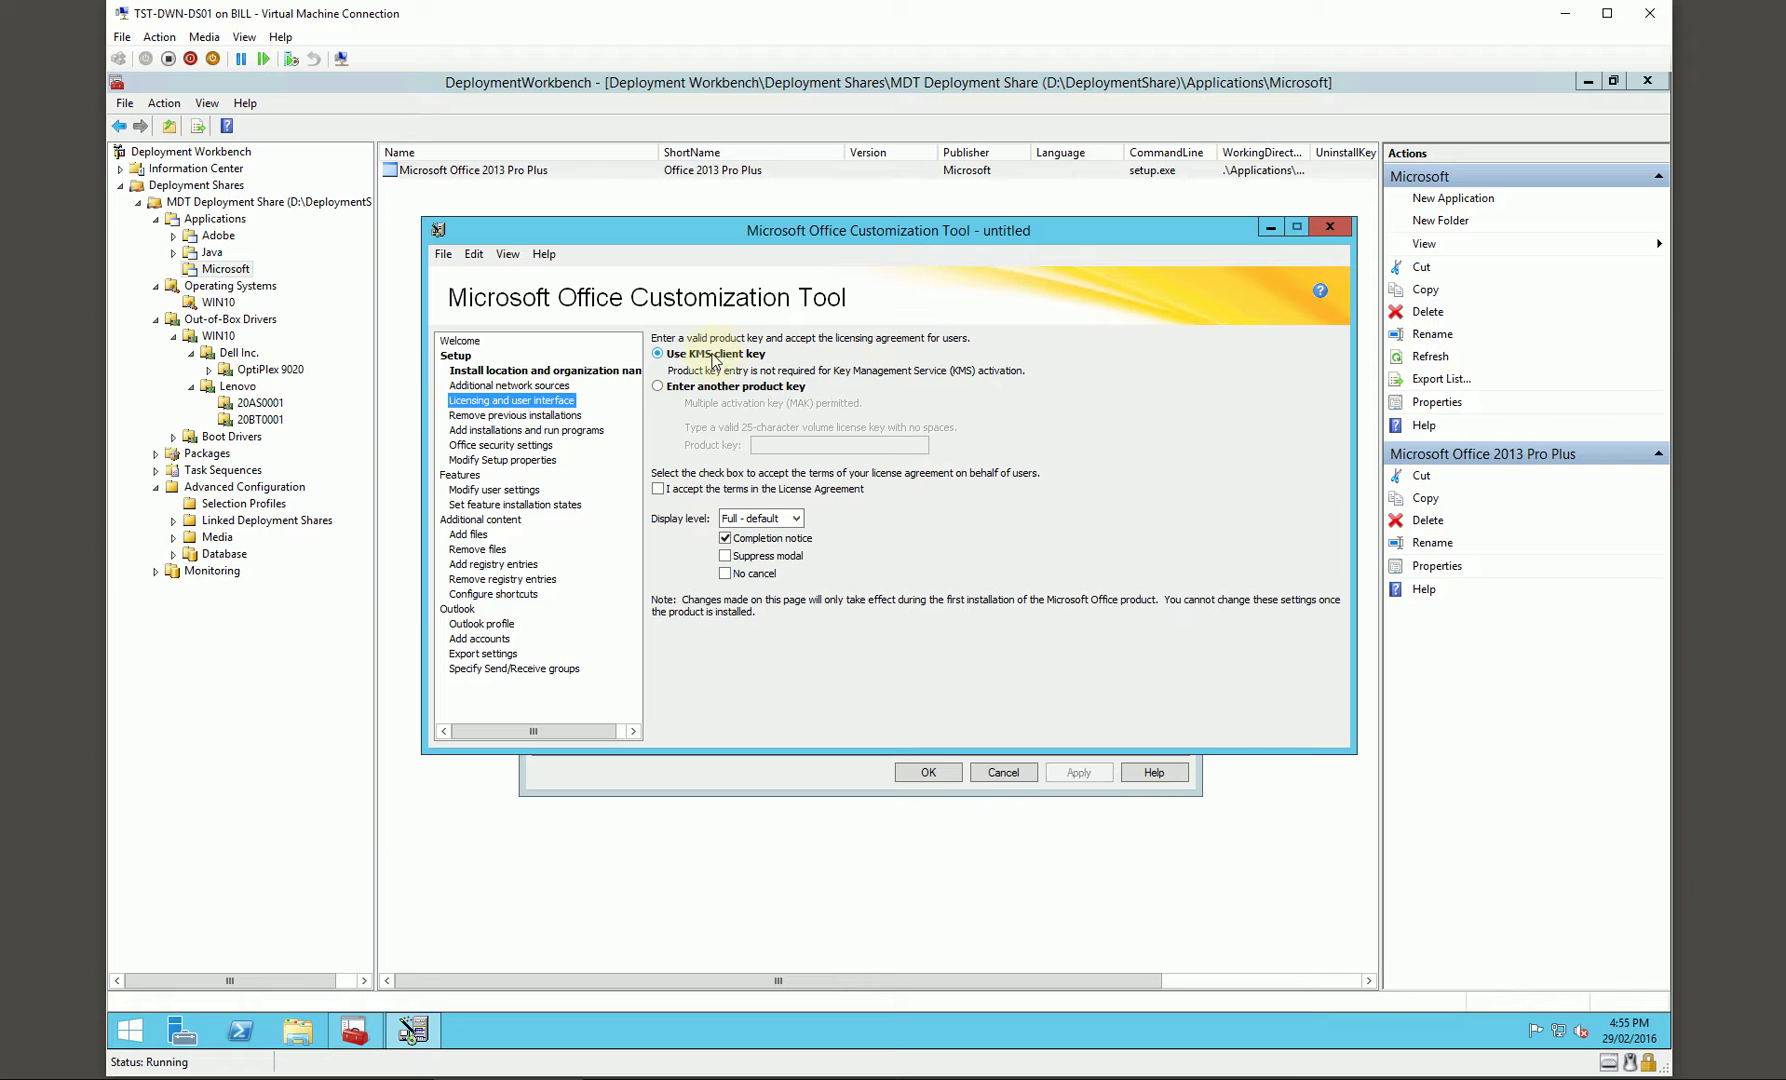
left_click(740, 488)
left_click(760, 518)
left_click(757, 561)
left_click(726, 573)
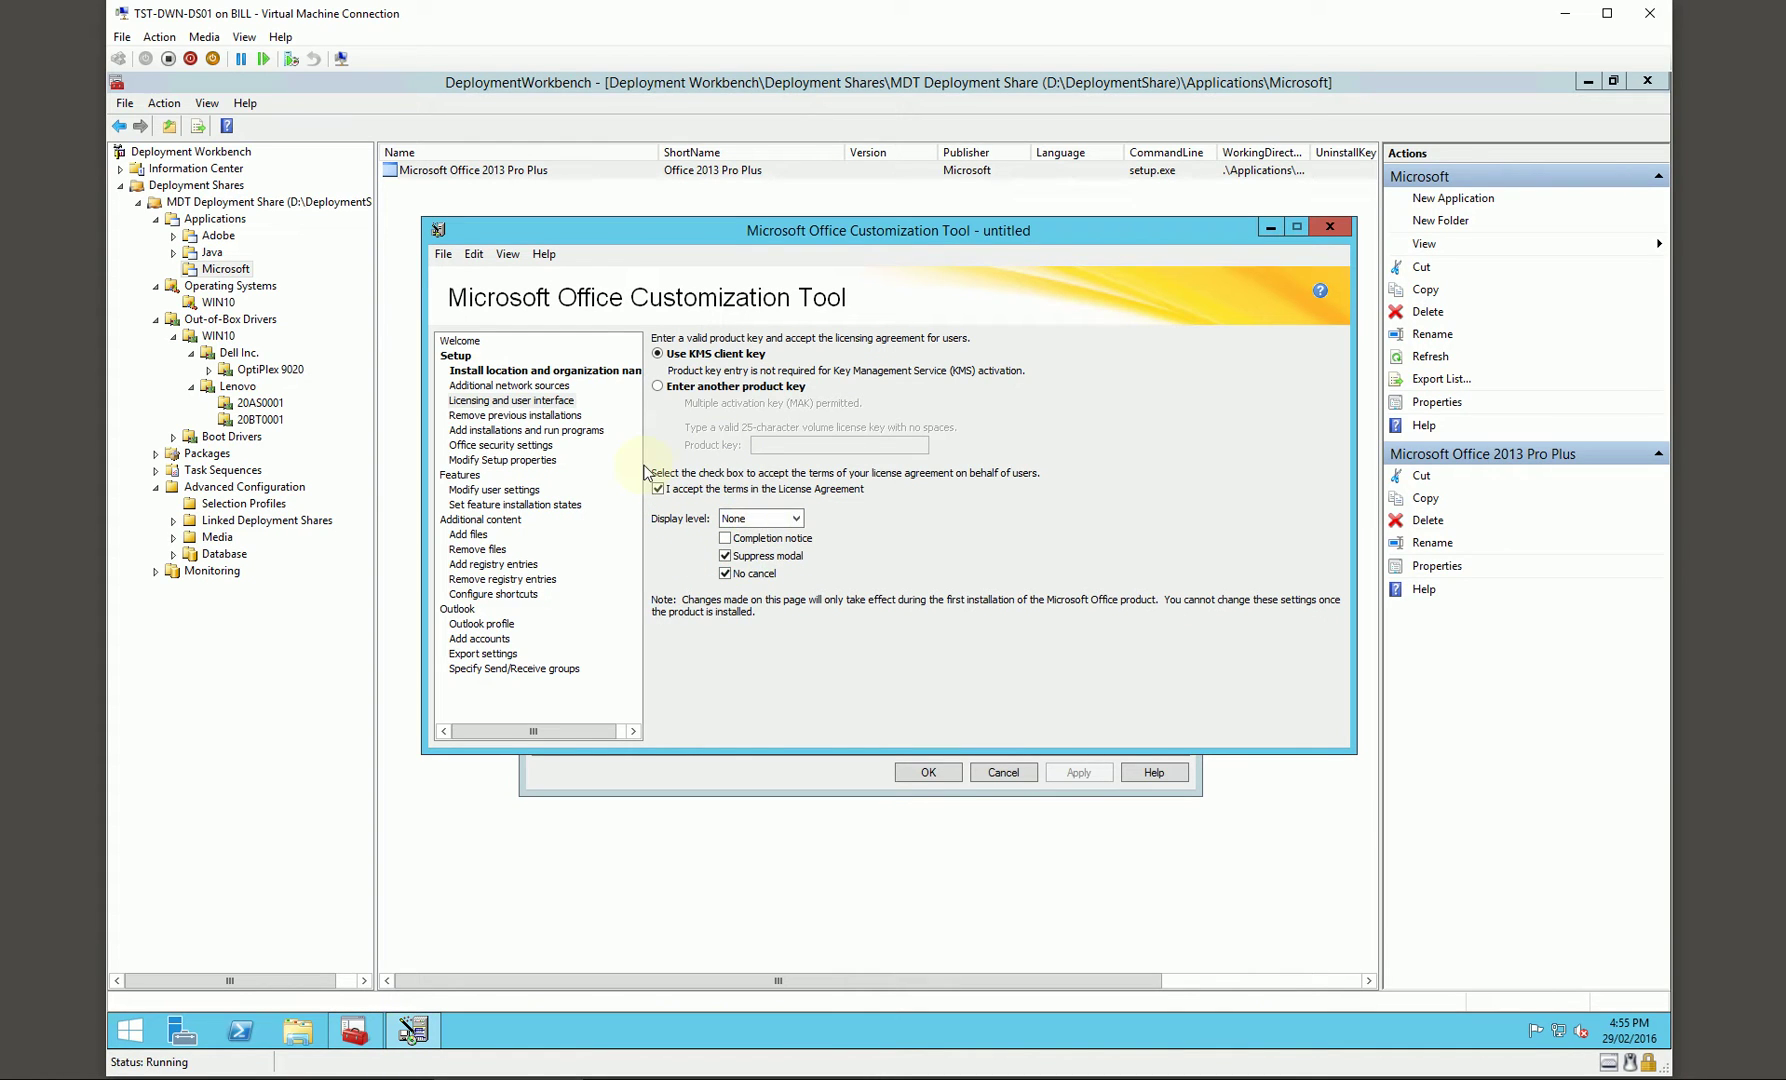
left_click(512, 418)
left_click(503, 431)
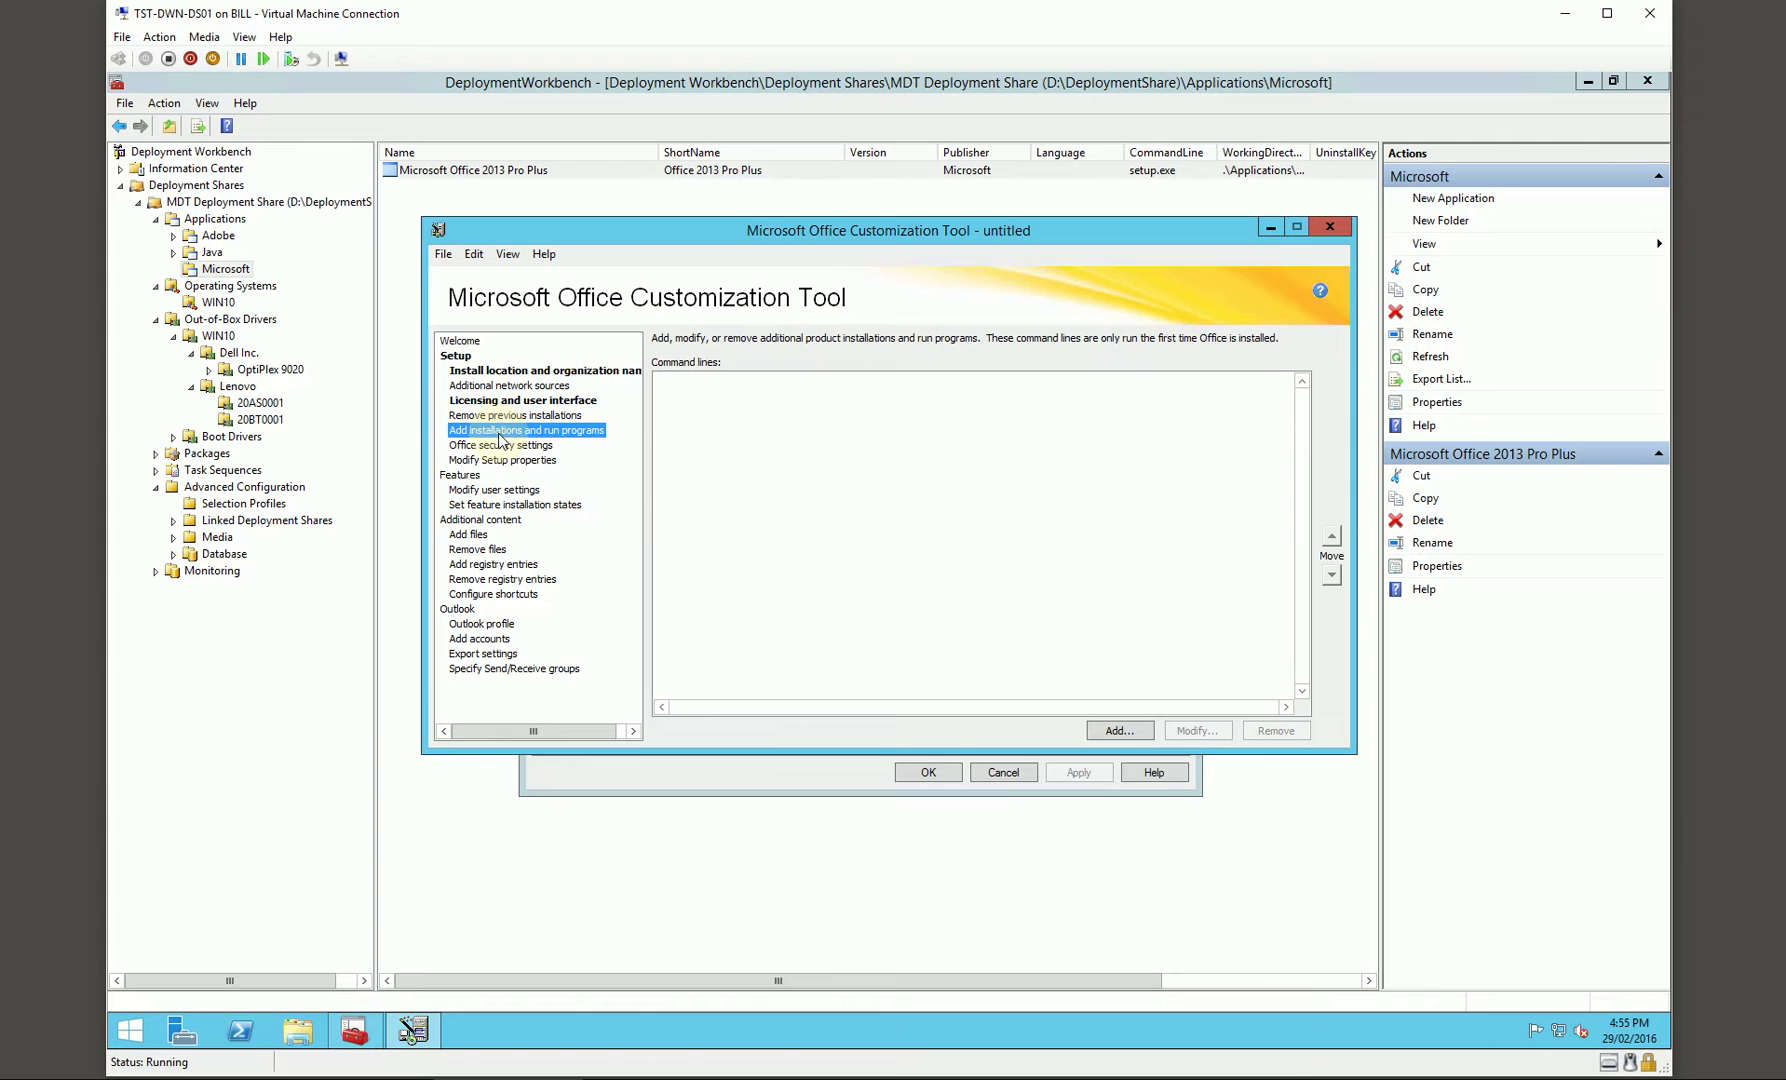
left_click(513, 447)
left_click(515, 460)
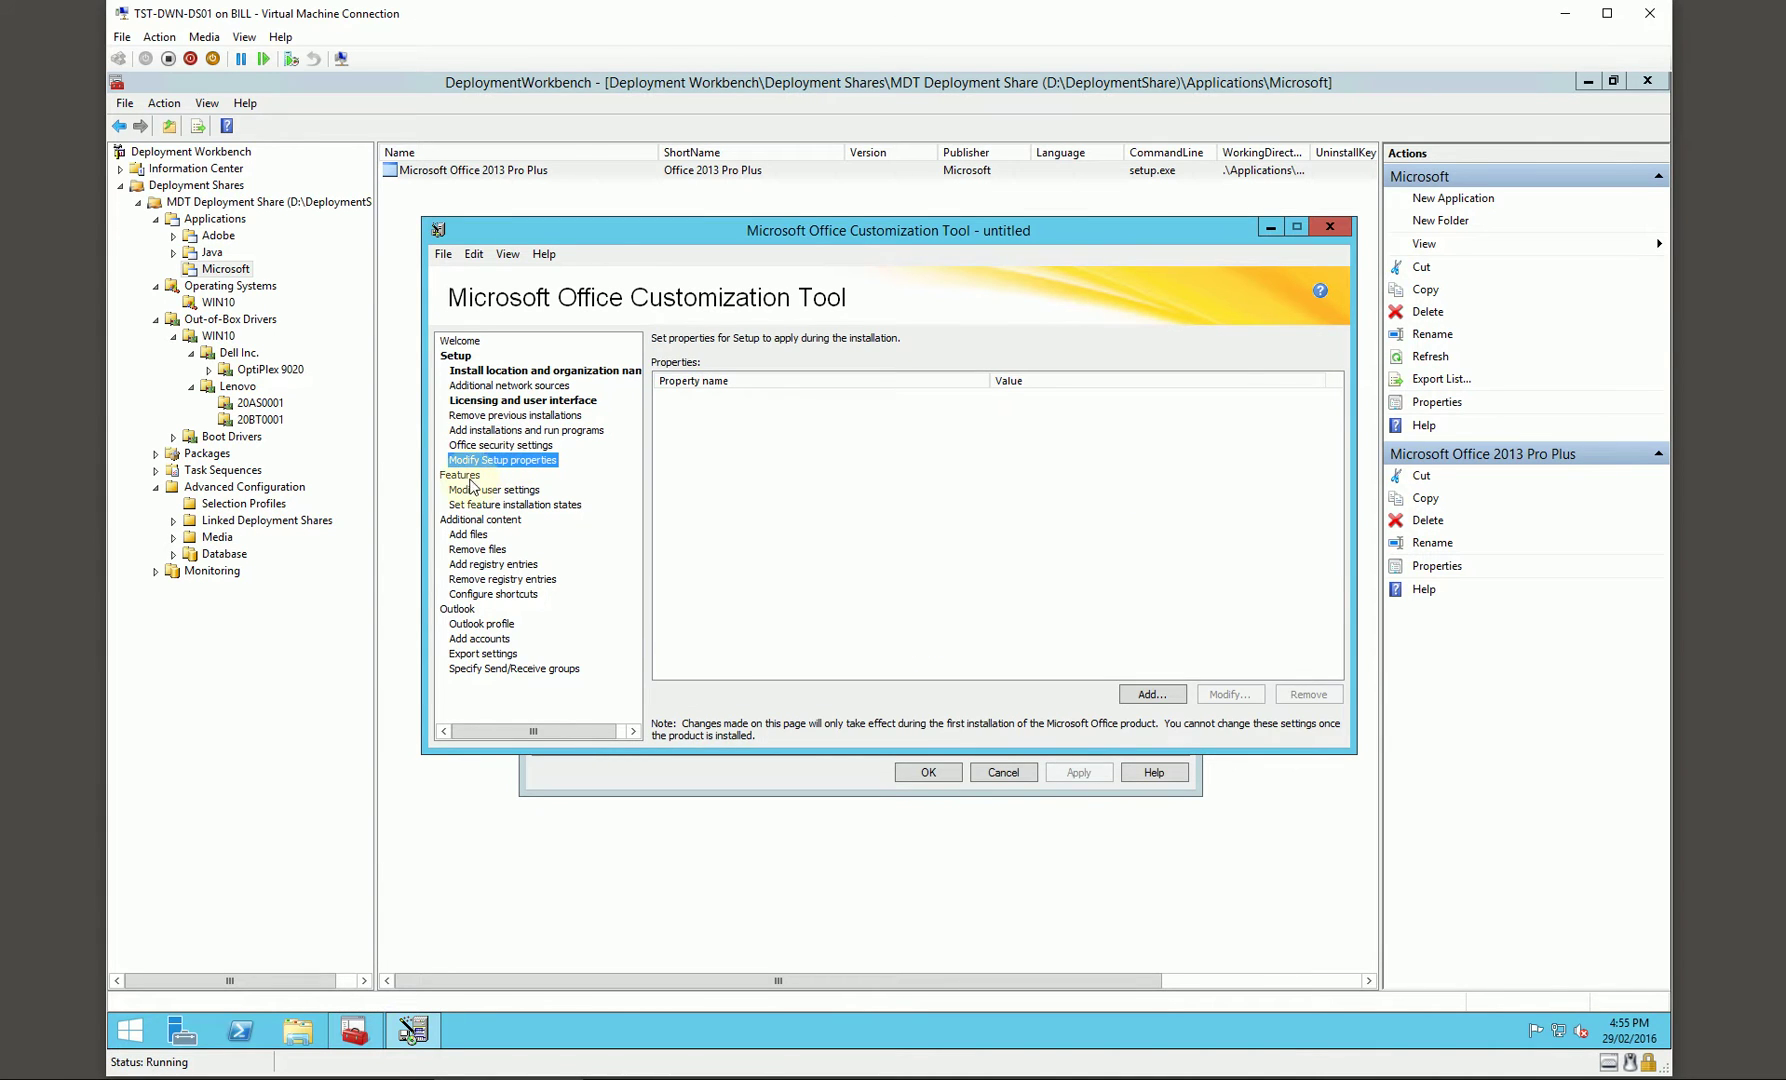
left_click(490, 490)
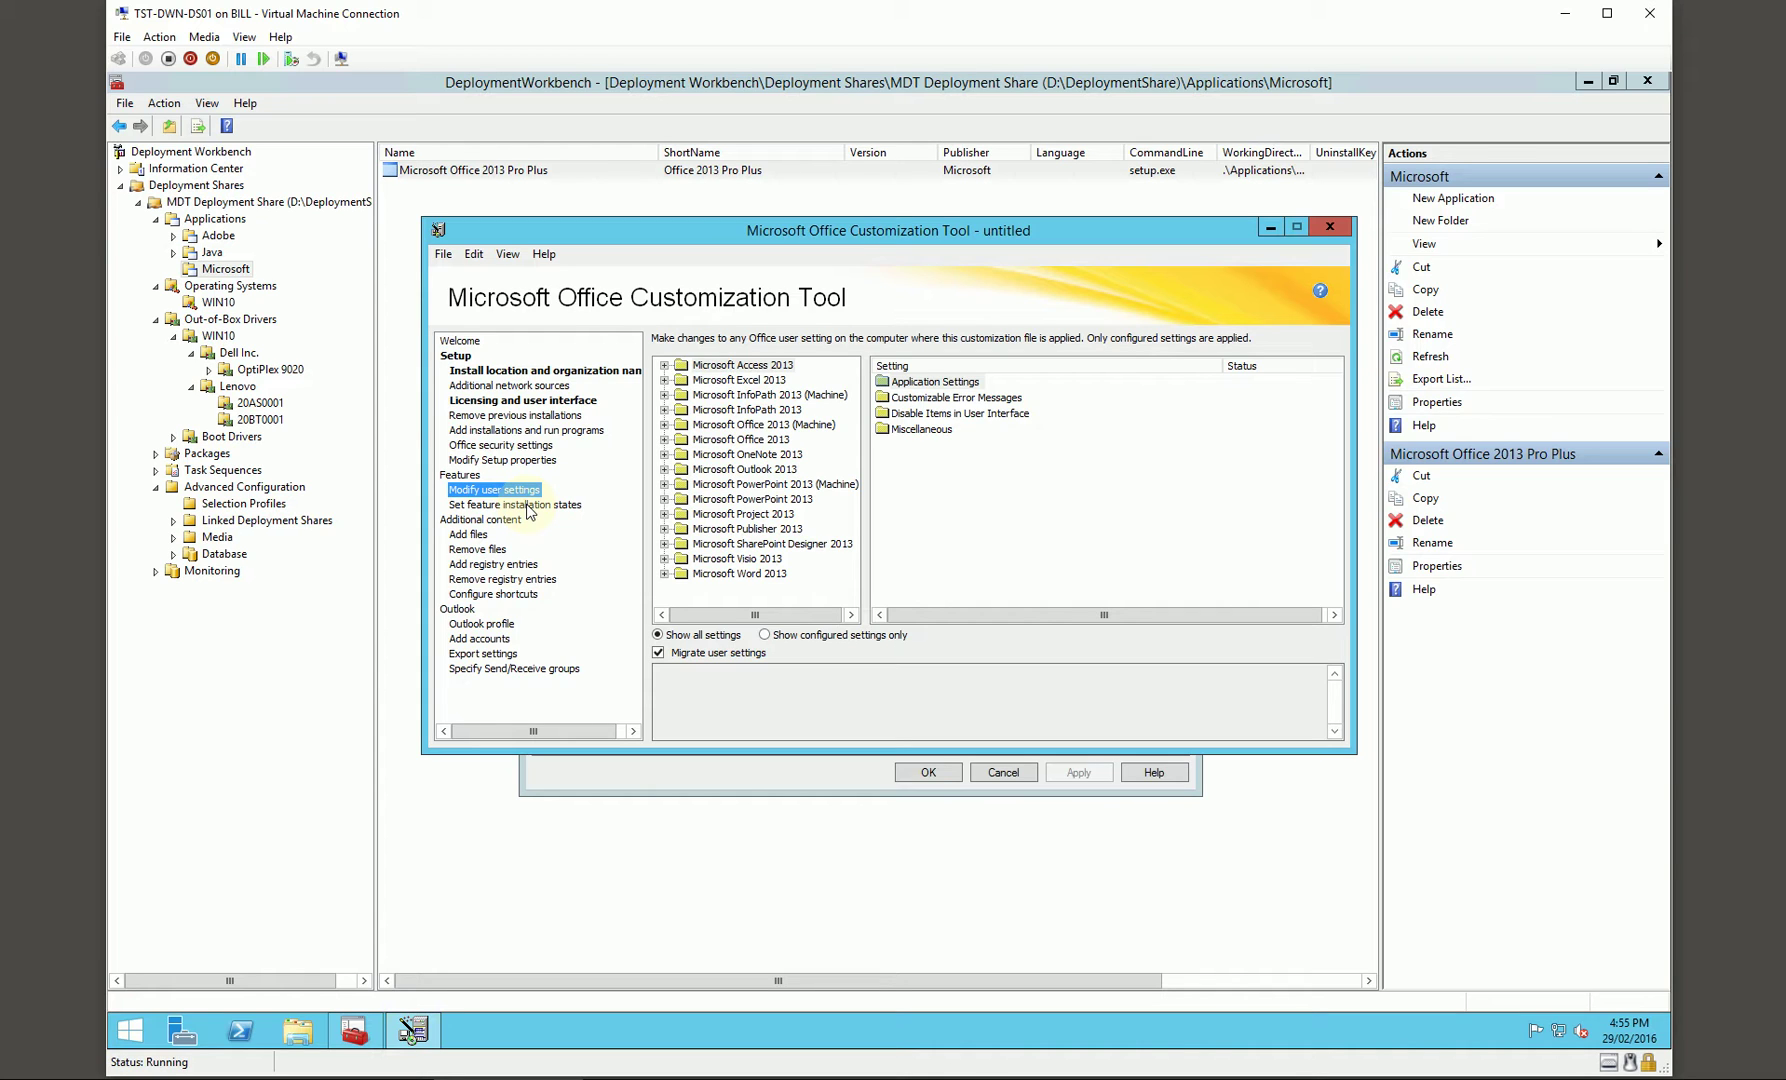
Set the installation state of the whole Microsoft Office feature tree to Run all from My Computer.
left_click(526, 507)
left_click(672, 366)
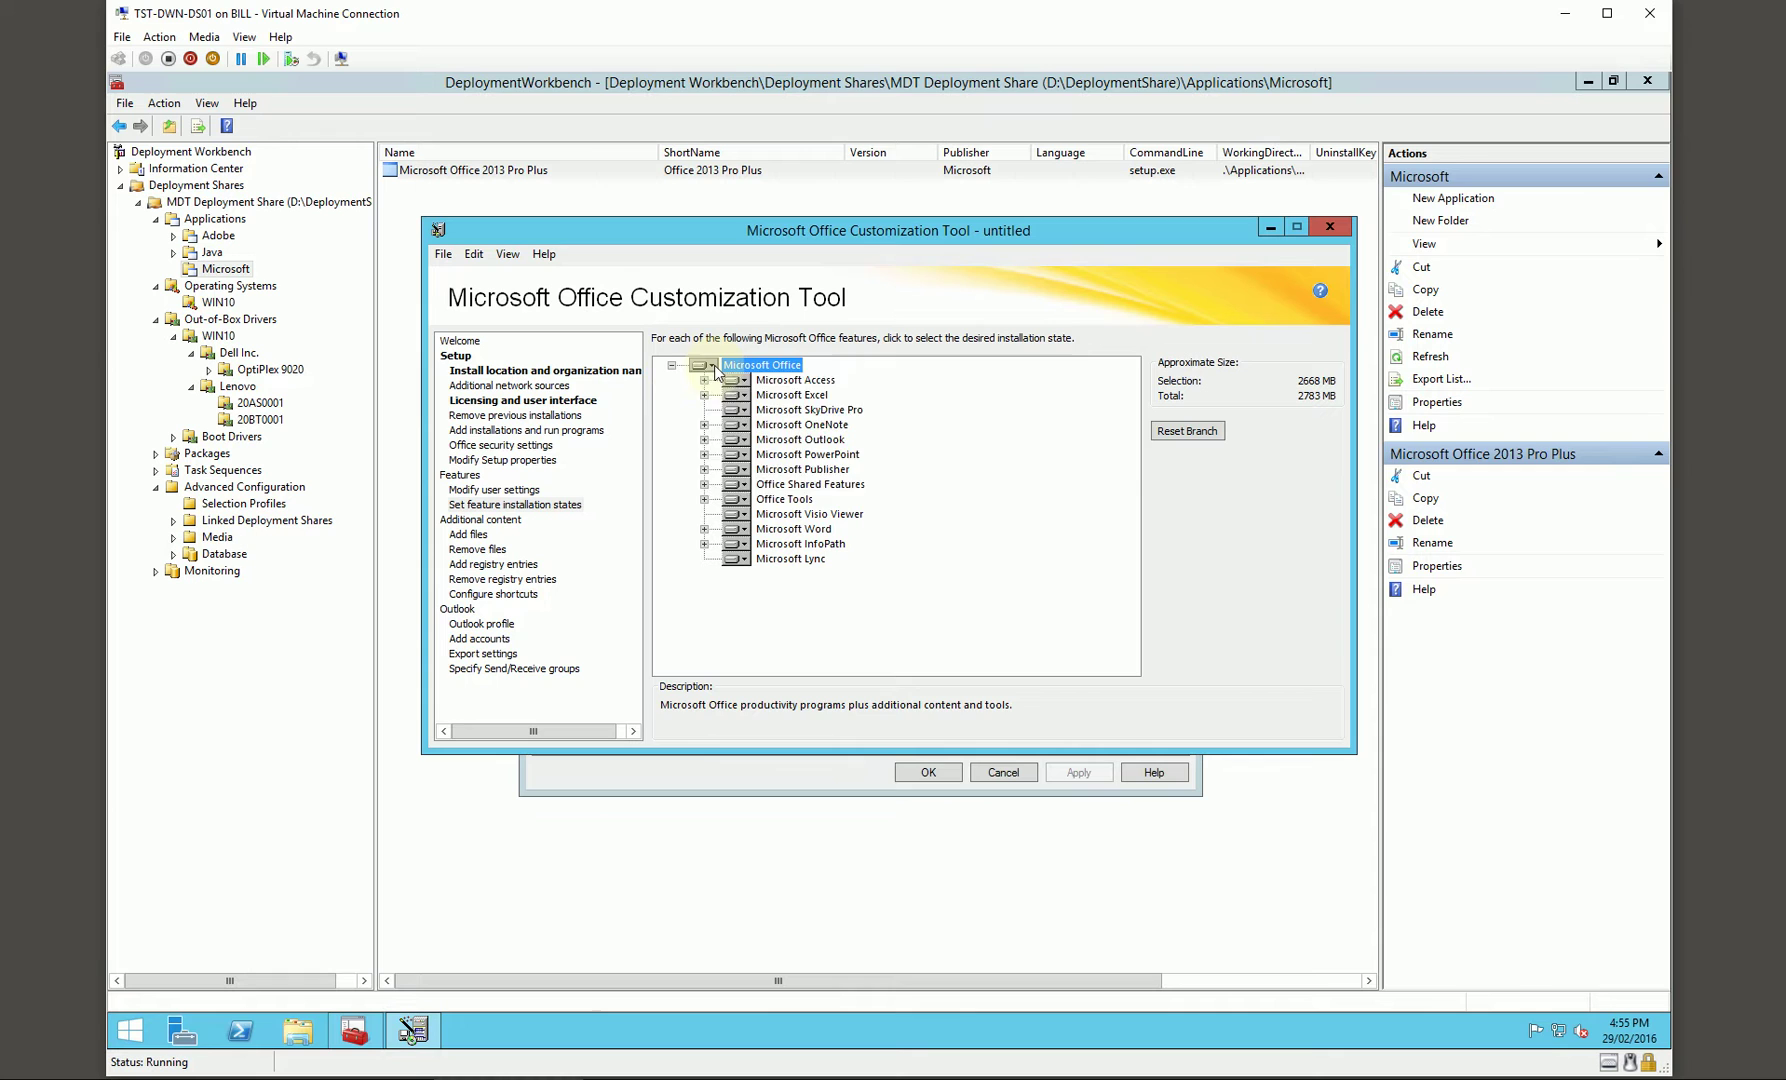
left_click(711, 365)
left_click(762, 404)
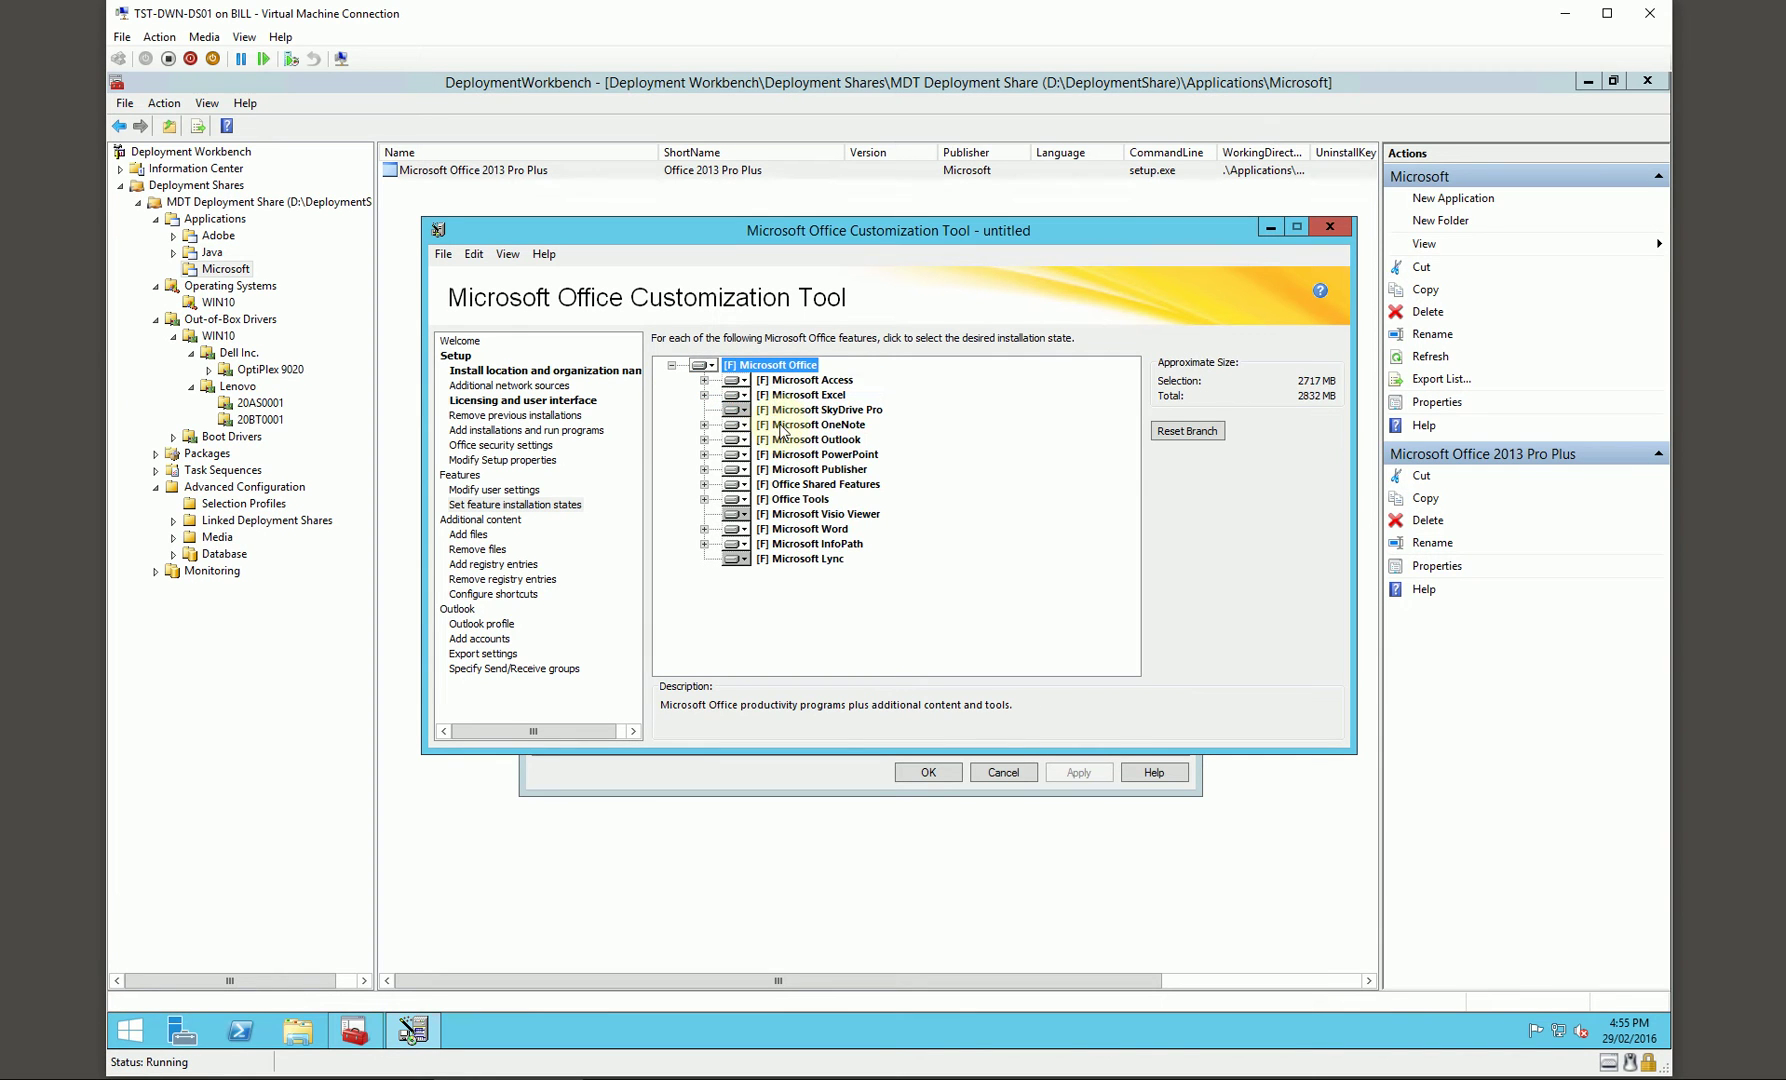
Set the Microsoft Access and Microsoft SkyDrive Pro features to Not Available.
left_click_drag(787, 232, 768, 277)
left_click(723, 426)
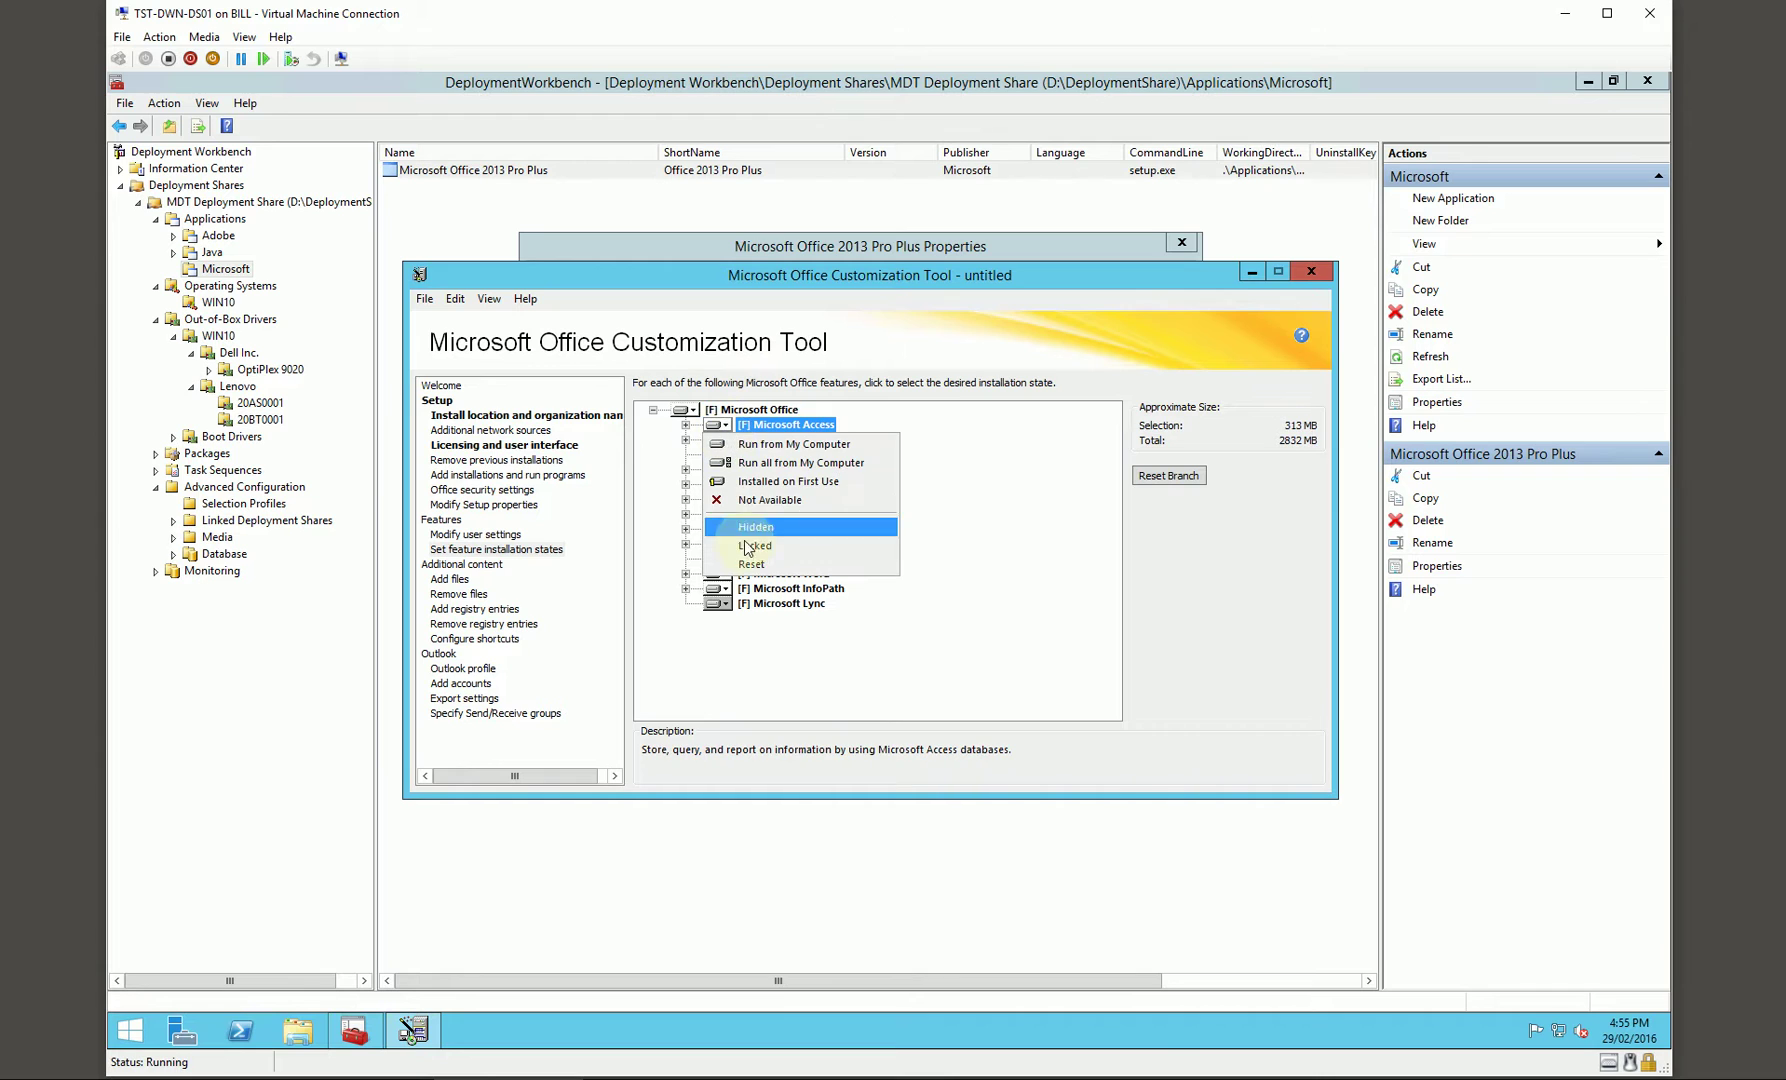
left_click(768, 500)
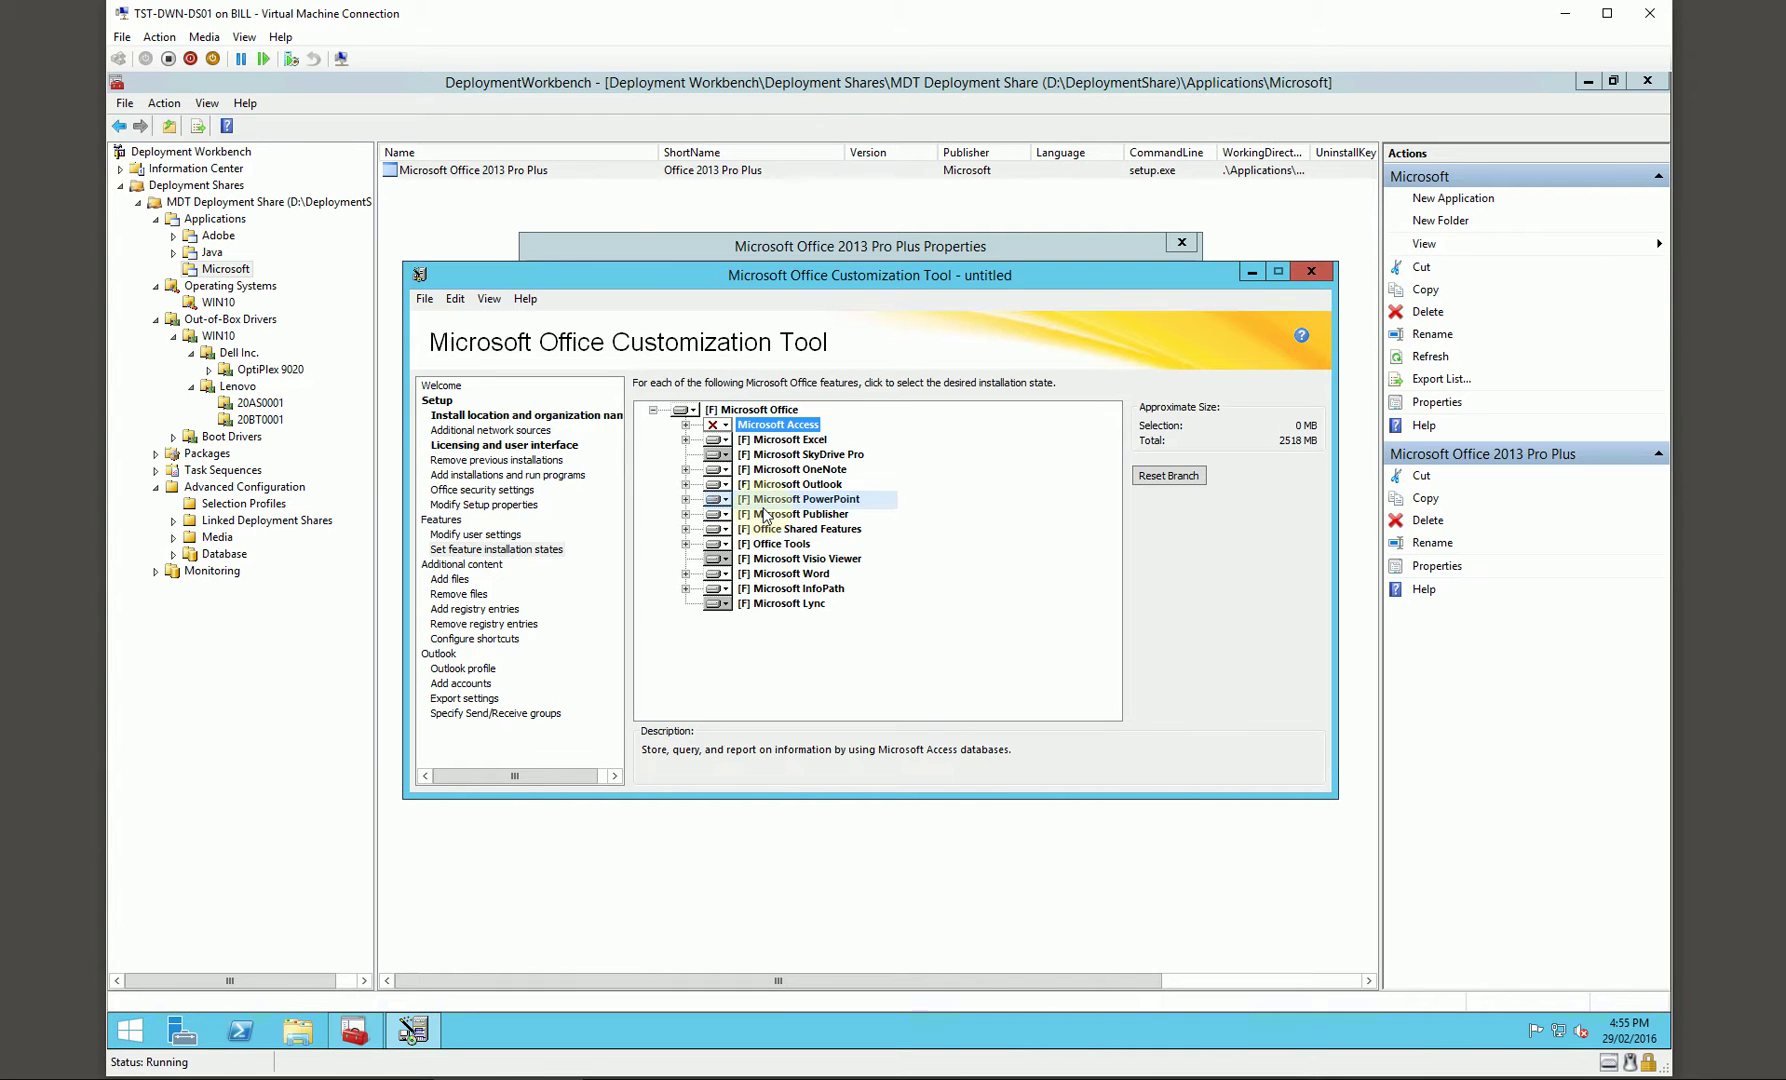
left_click(727, 455)
left_click(778, 529)
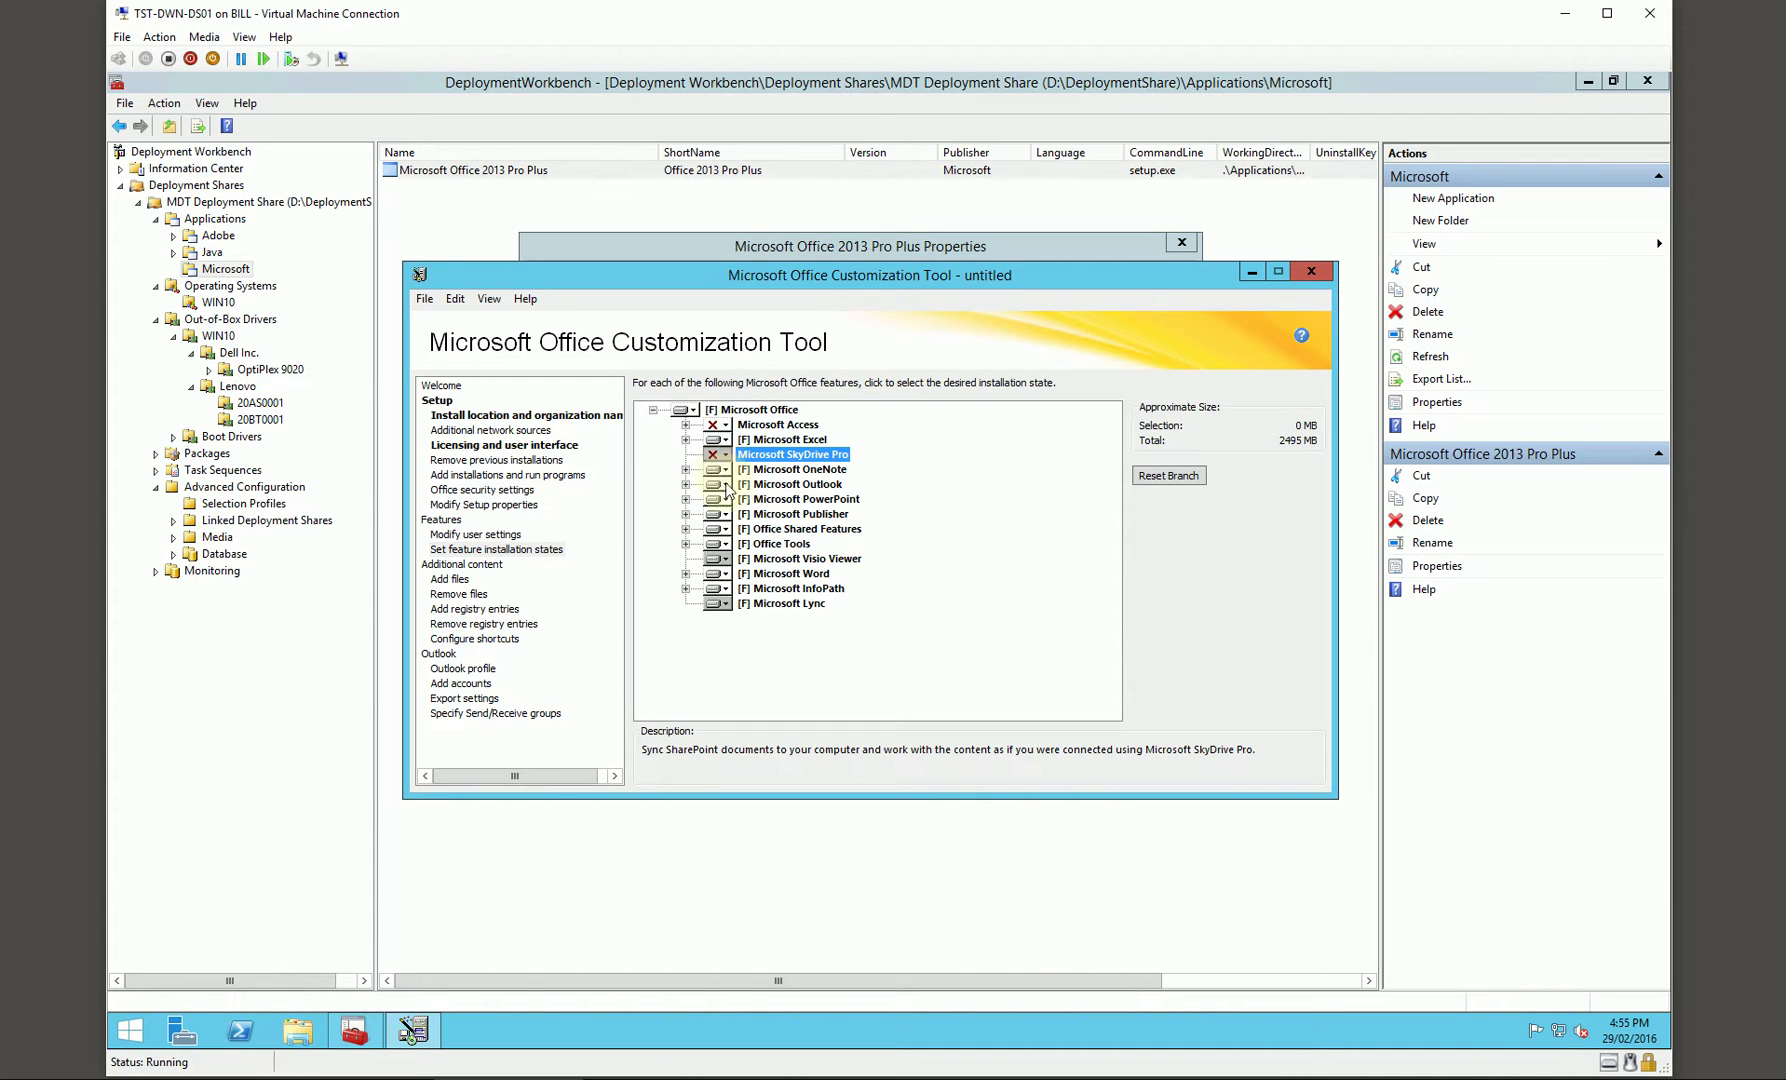
Set the Microsoft Visio Viewer, Microsoft InfoPath and Microsoft Lync features to Not Available.
left_click(727, 560)
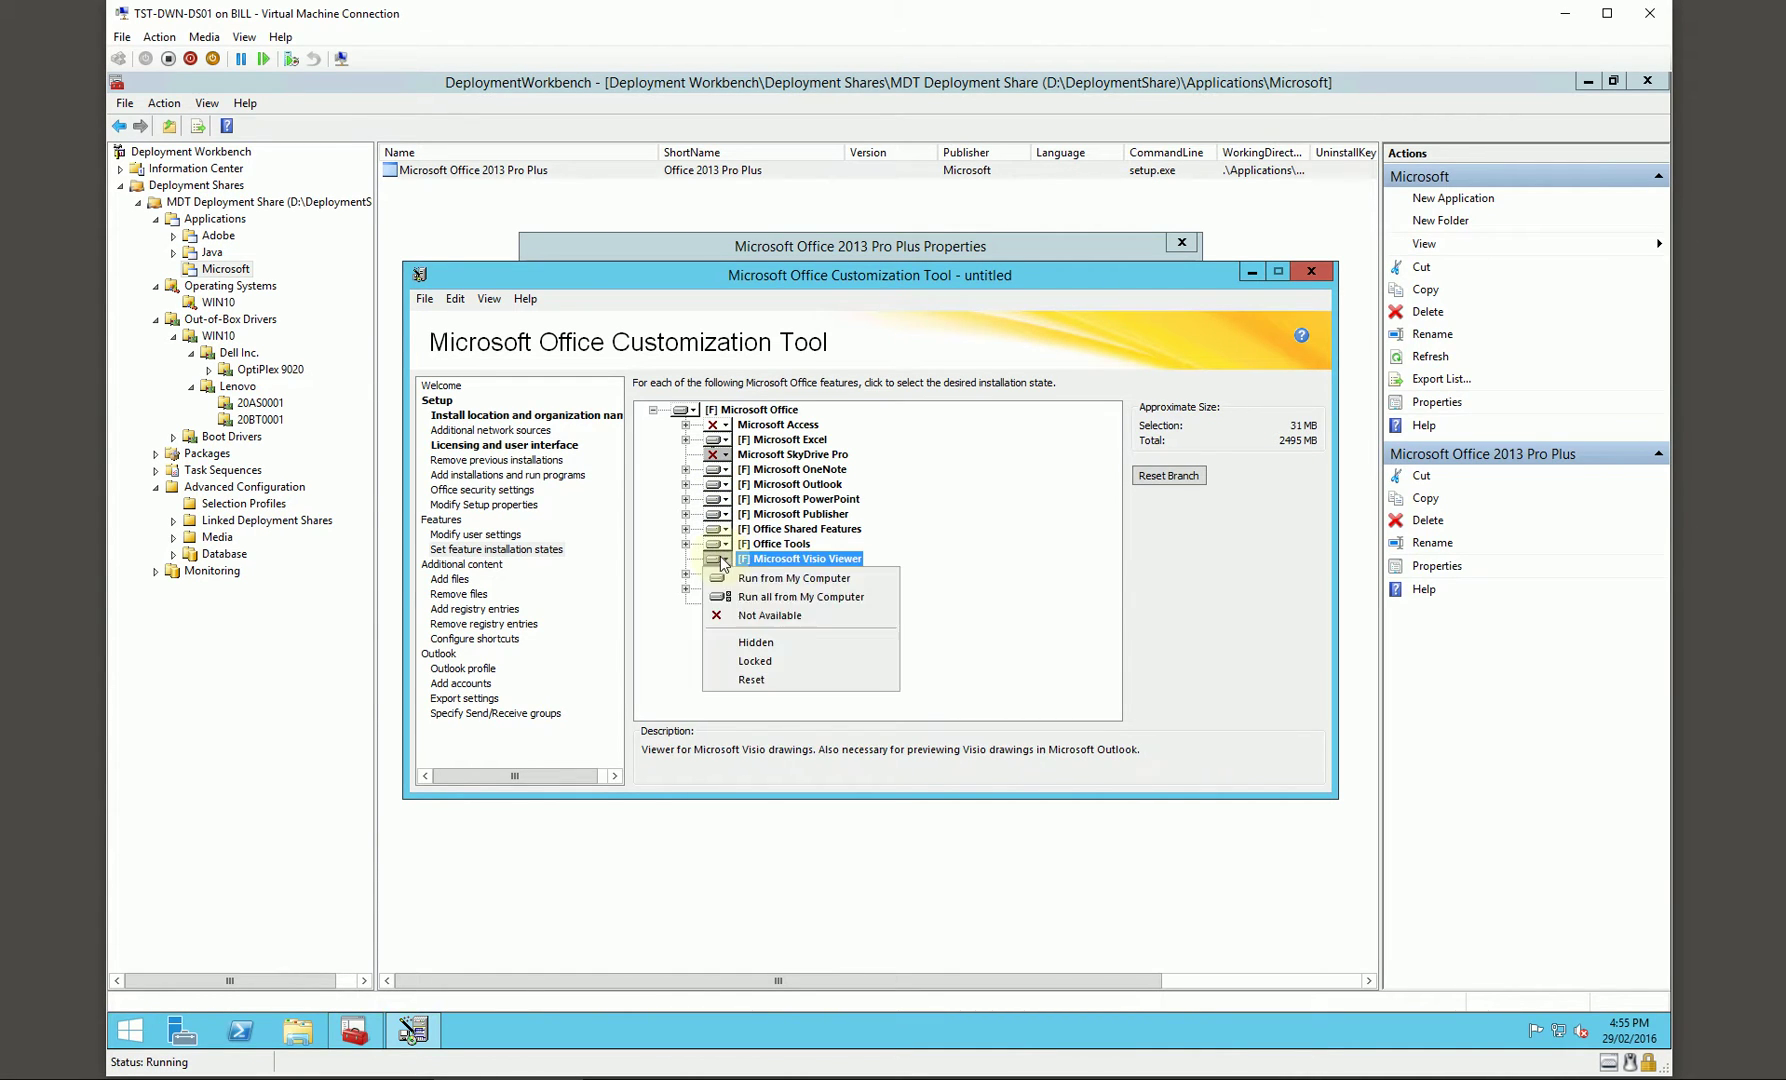
left_click(755, 632)
left_click(725, 590)
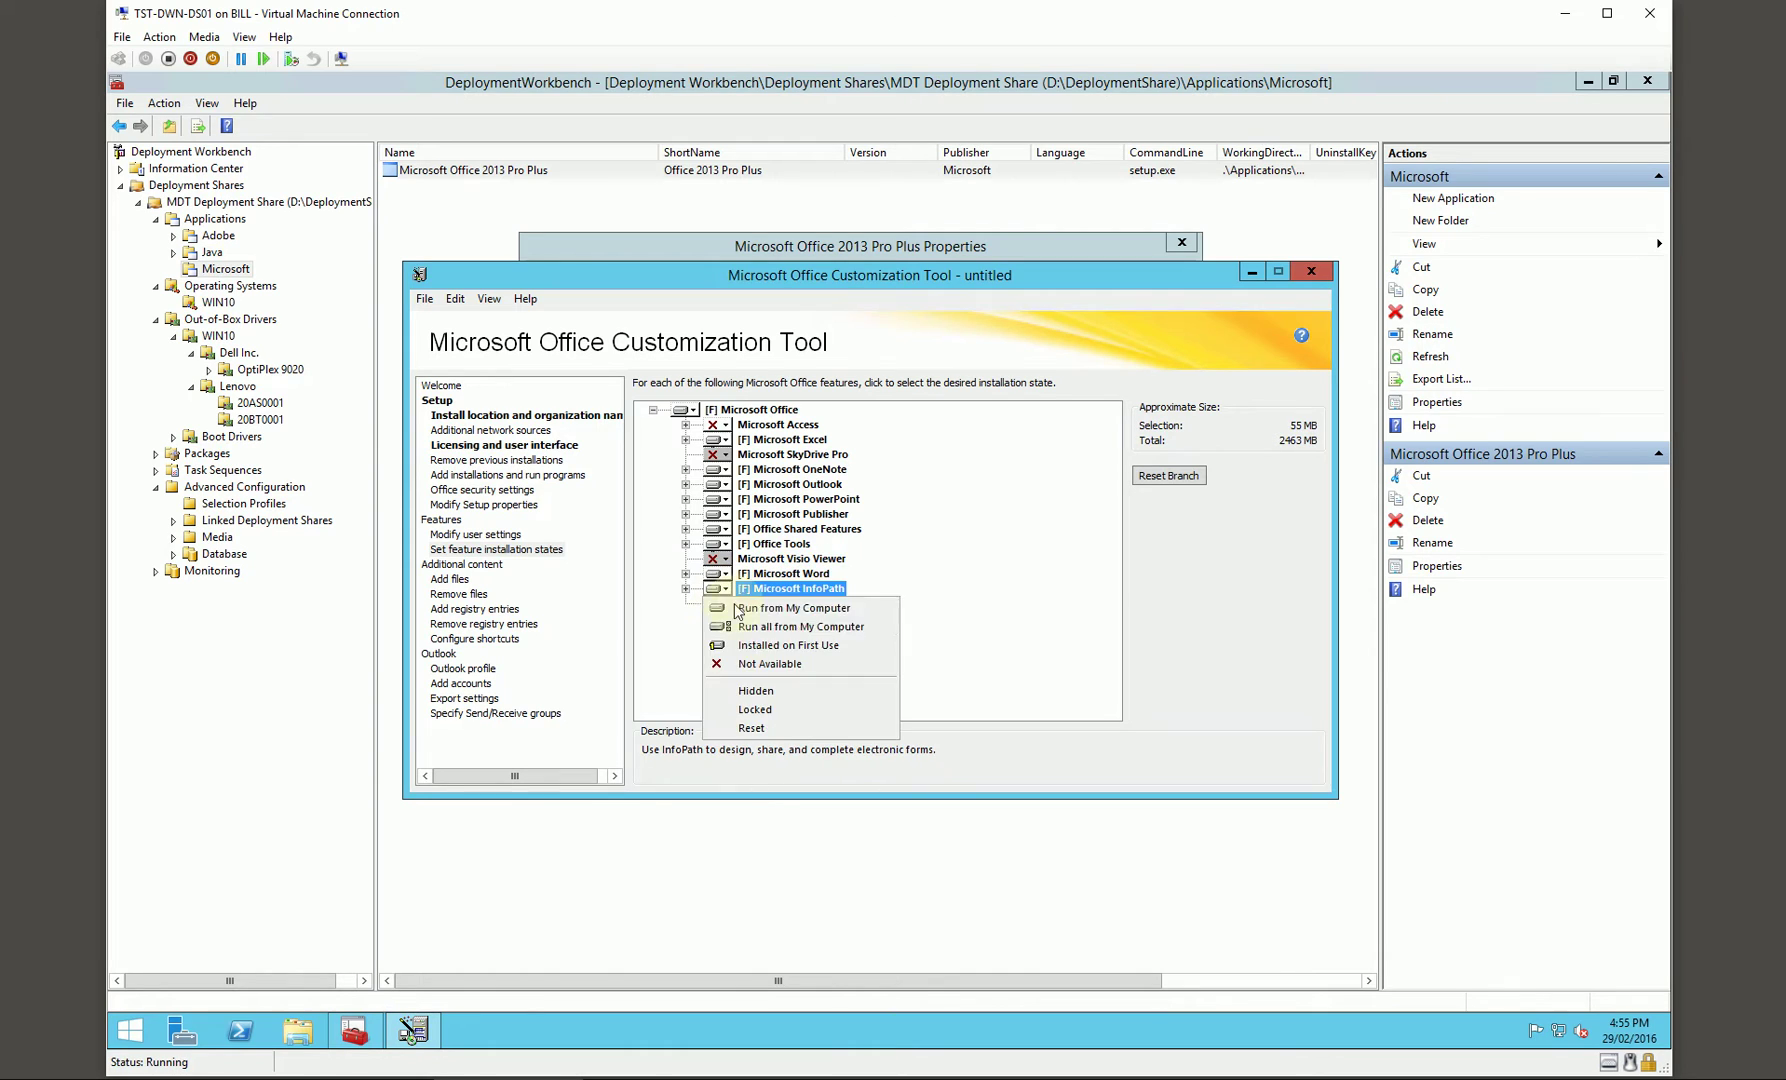
left_click(760, 663)
left_click(724, 605)
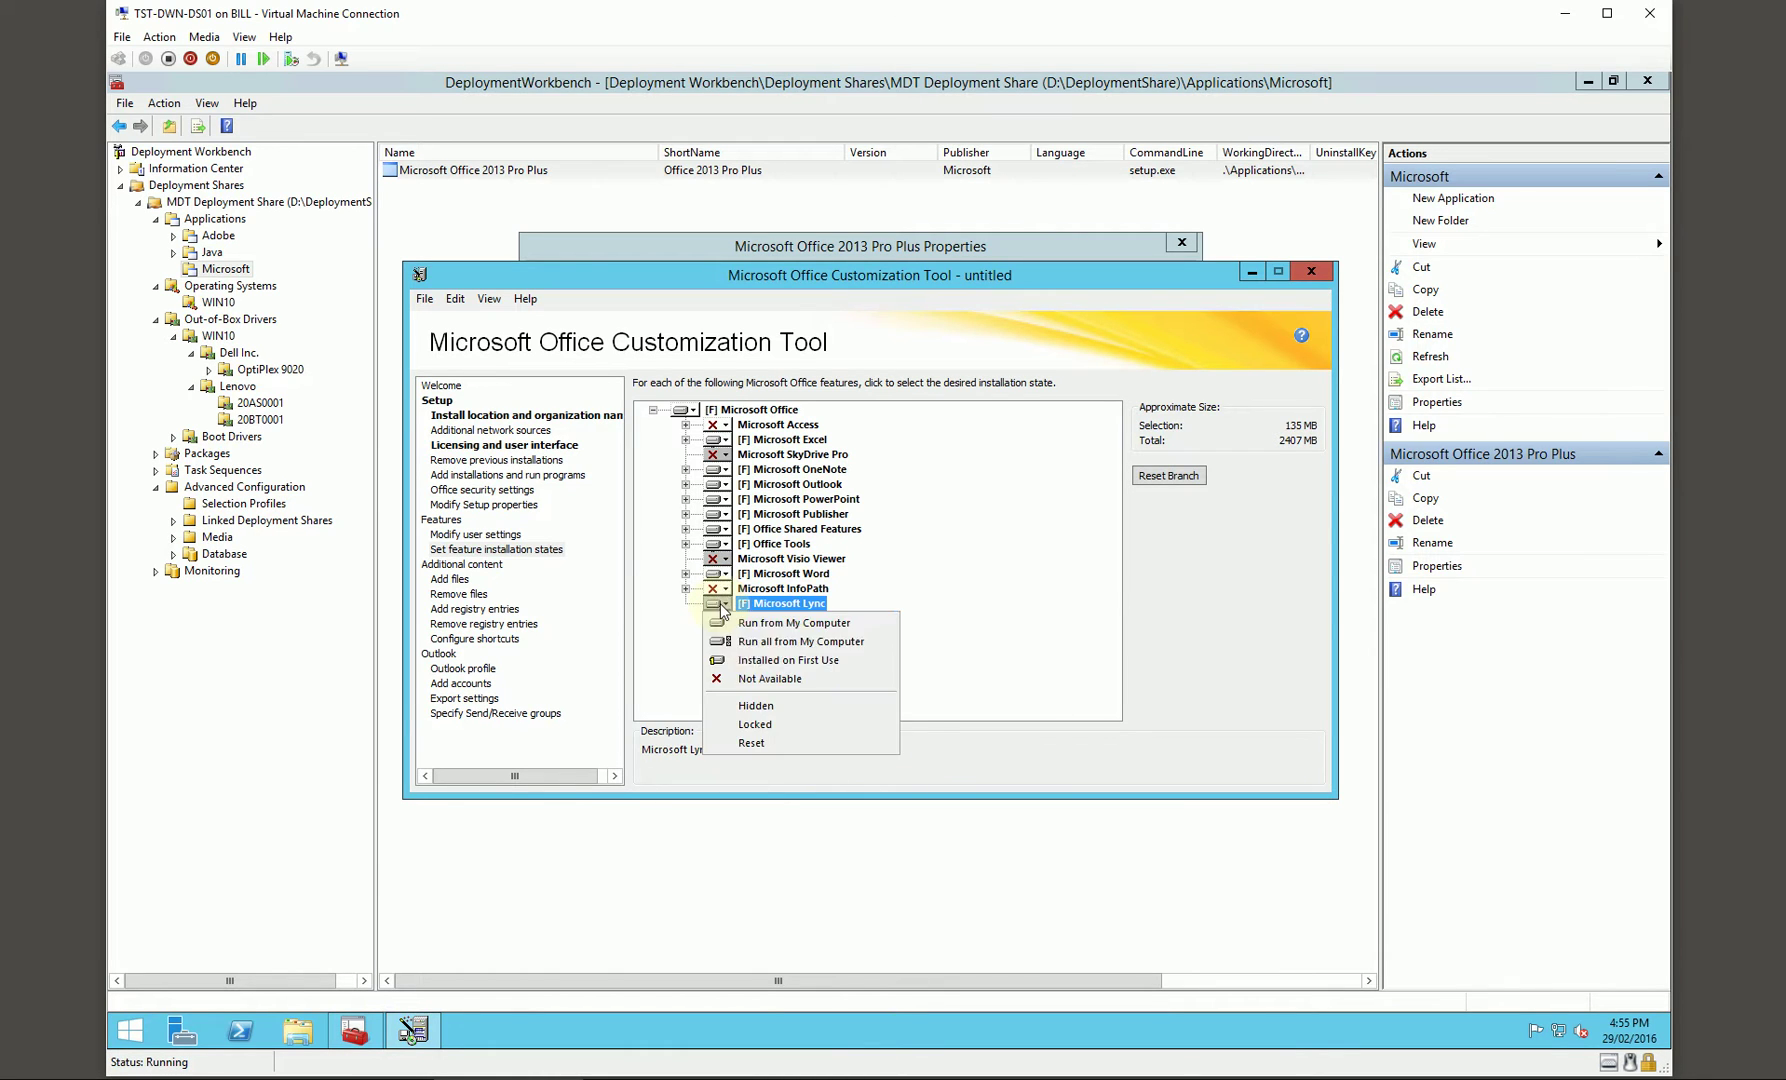
left_click(768, 678)
left_click(449, 580)
left_click(460, 594)
left_click(472, 610)
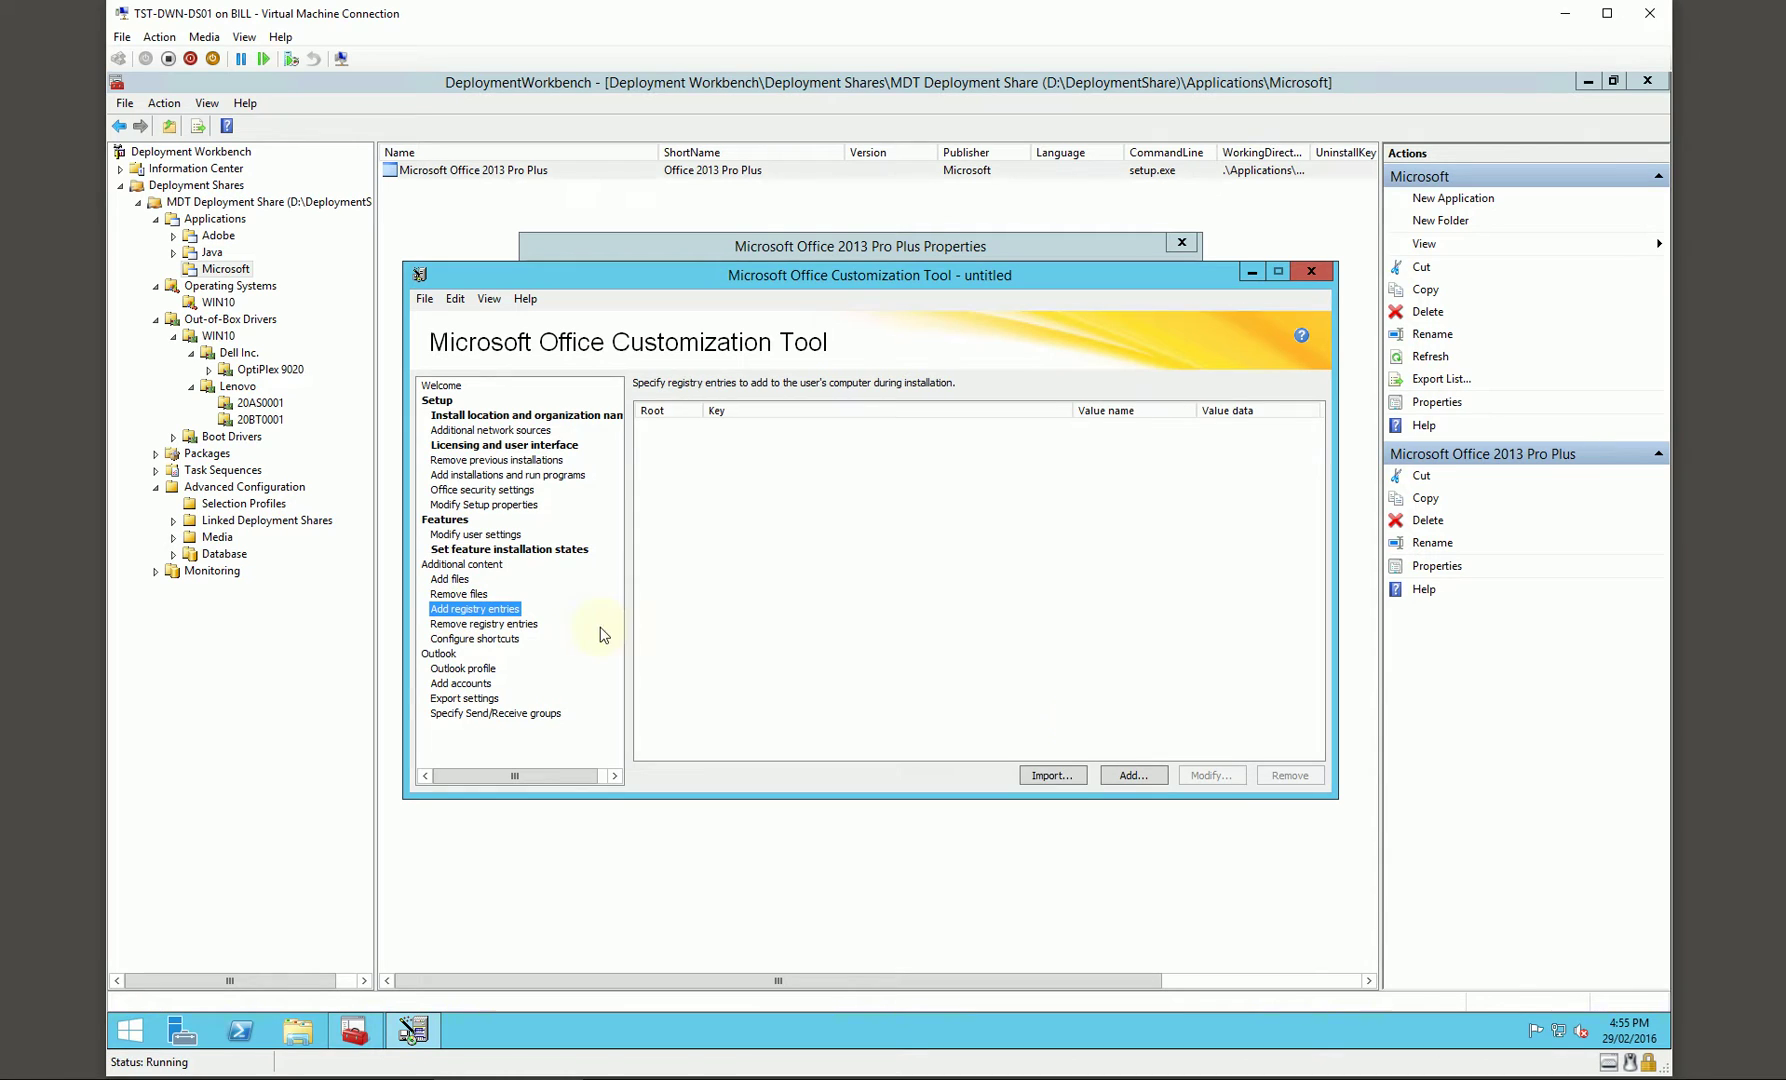
Save the customization as silent in D:\DeploymentShare\Applications\Microsoft Office 2013 Pro Plus\updates and quit the customization tool.
left_click(424, 298)
left_click(478, 403)
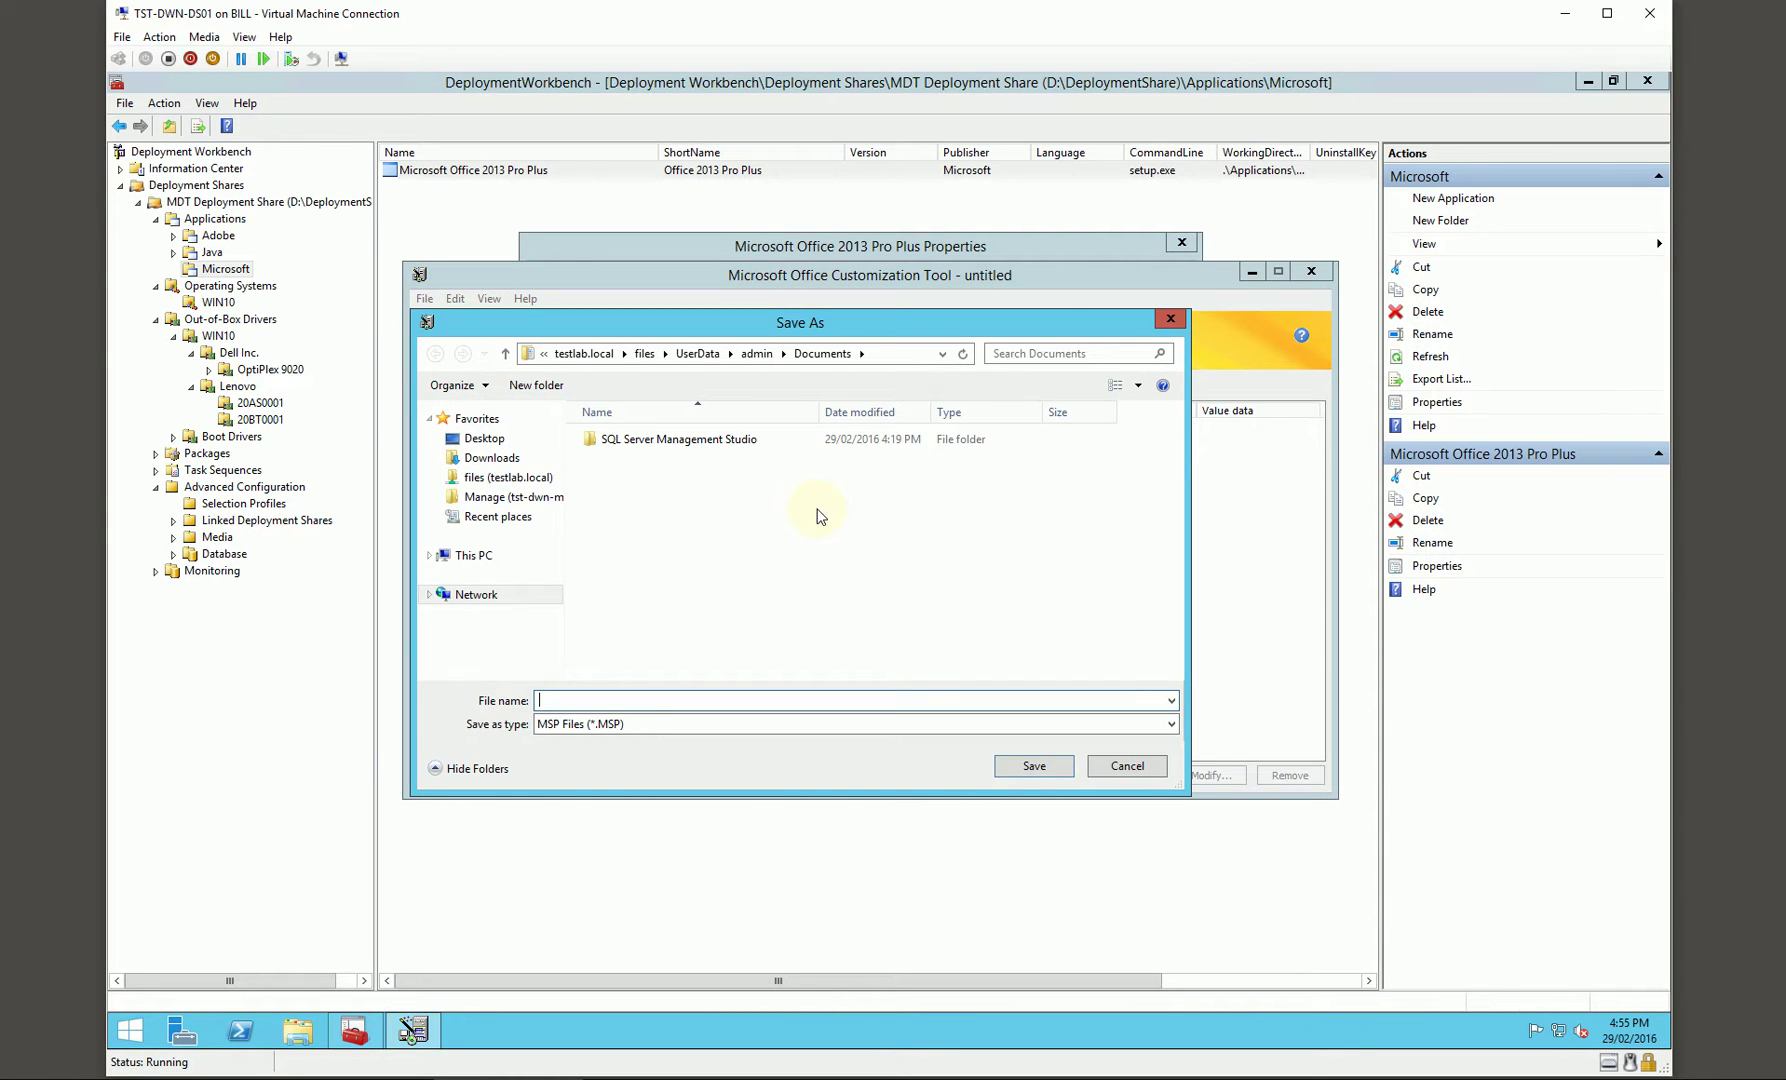
left_click(486, 558)
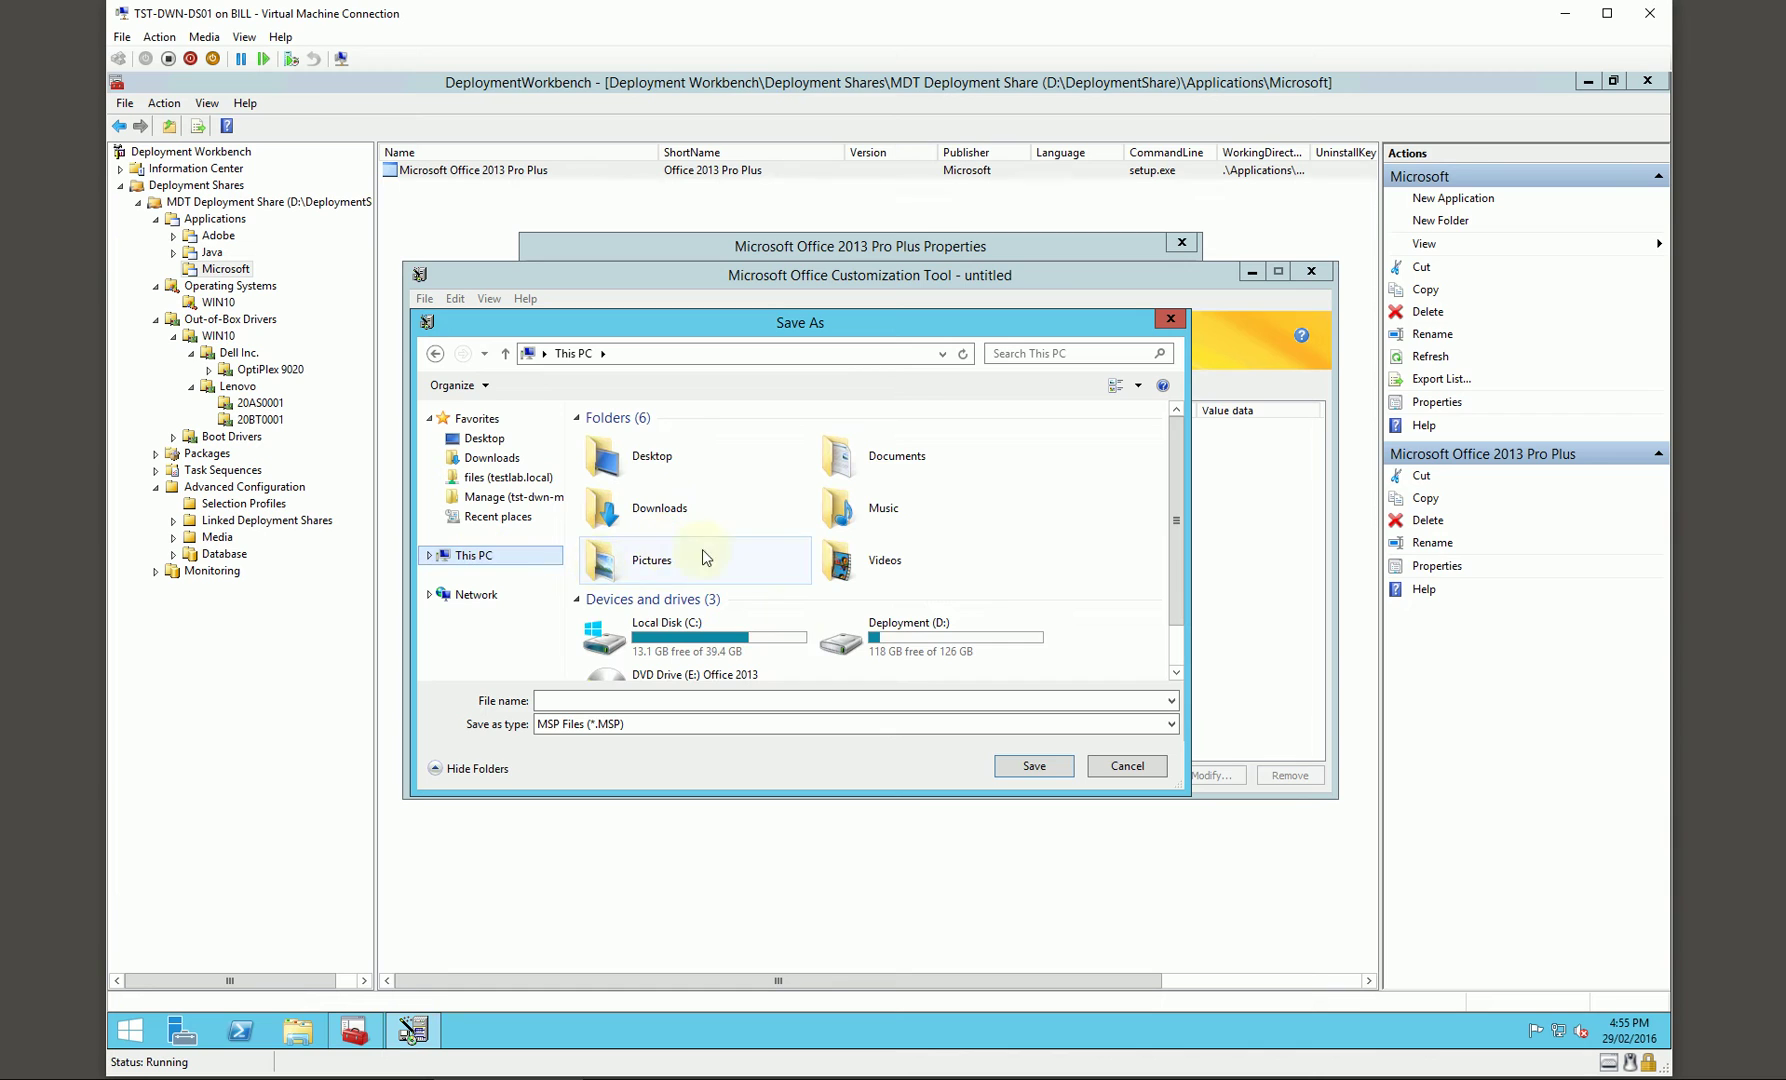
double_click(870, 640)
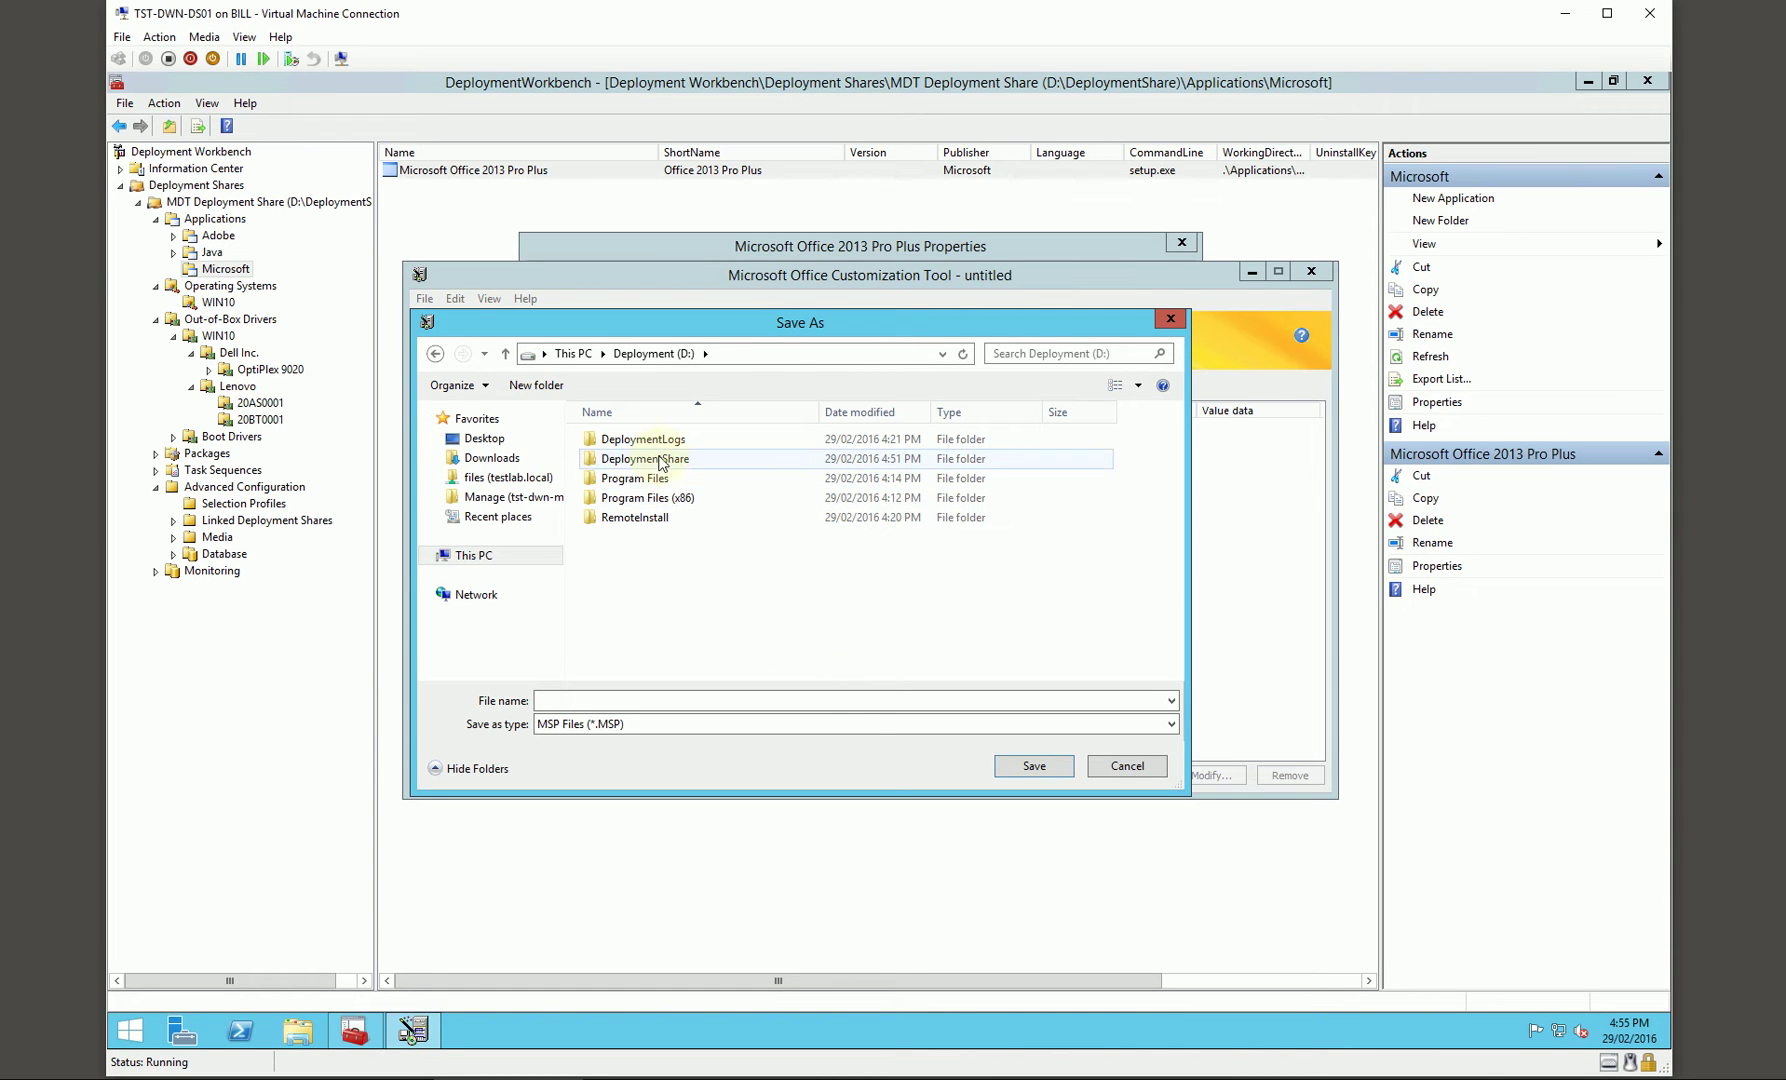
double_click(660, 458)
double_click(636, 458)
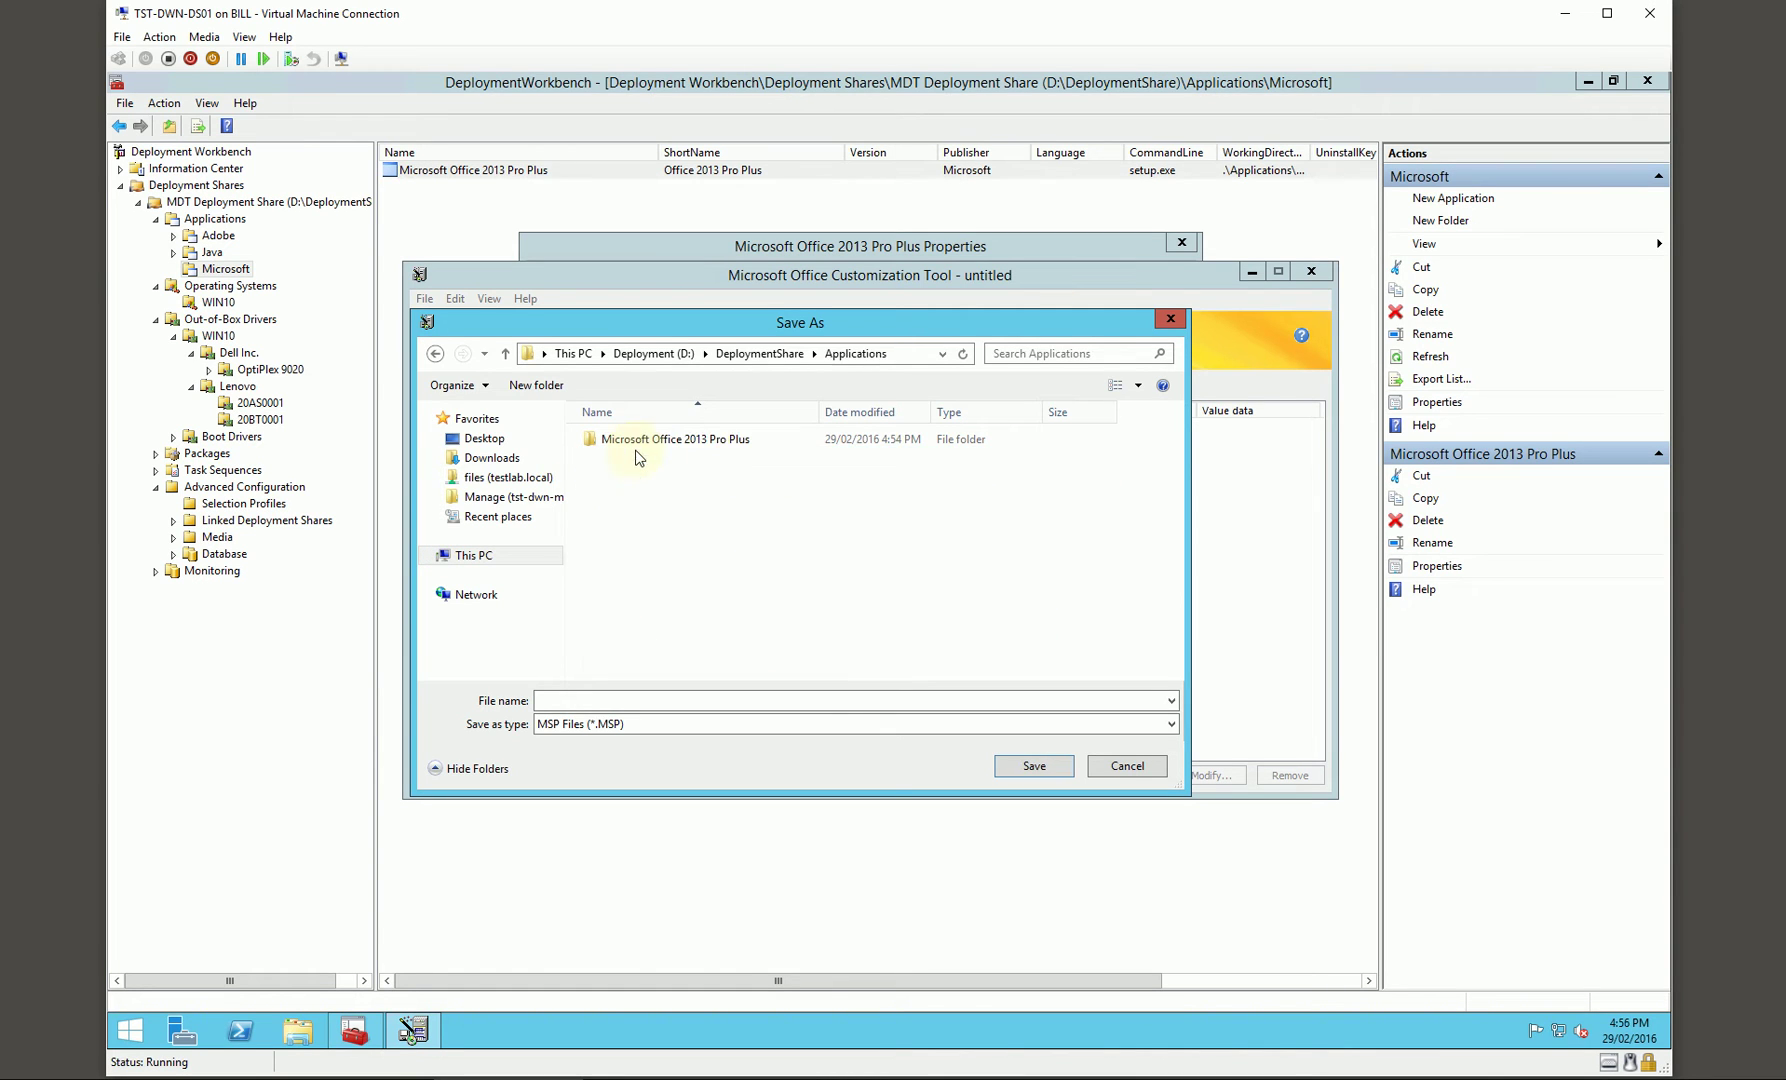
double_click(655, 440)
scroll(651, 533, "down", 2)
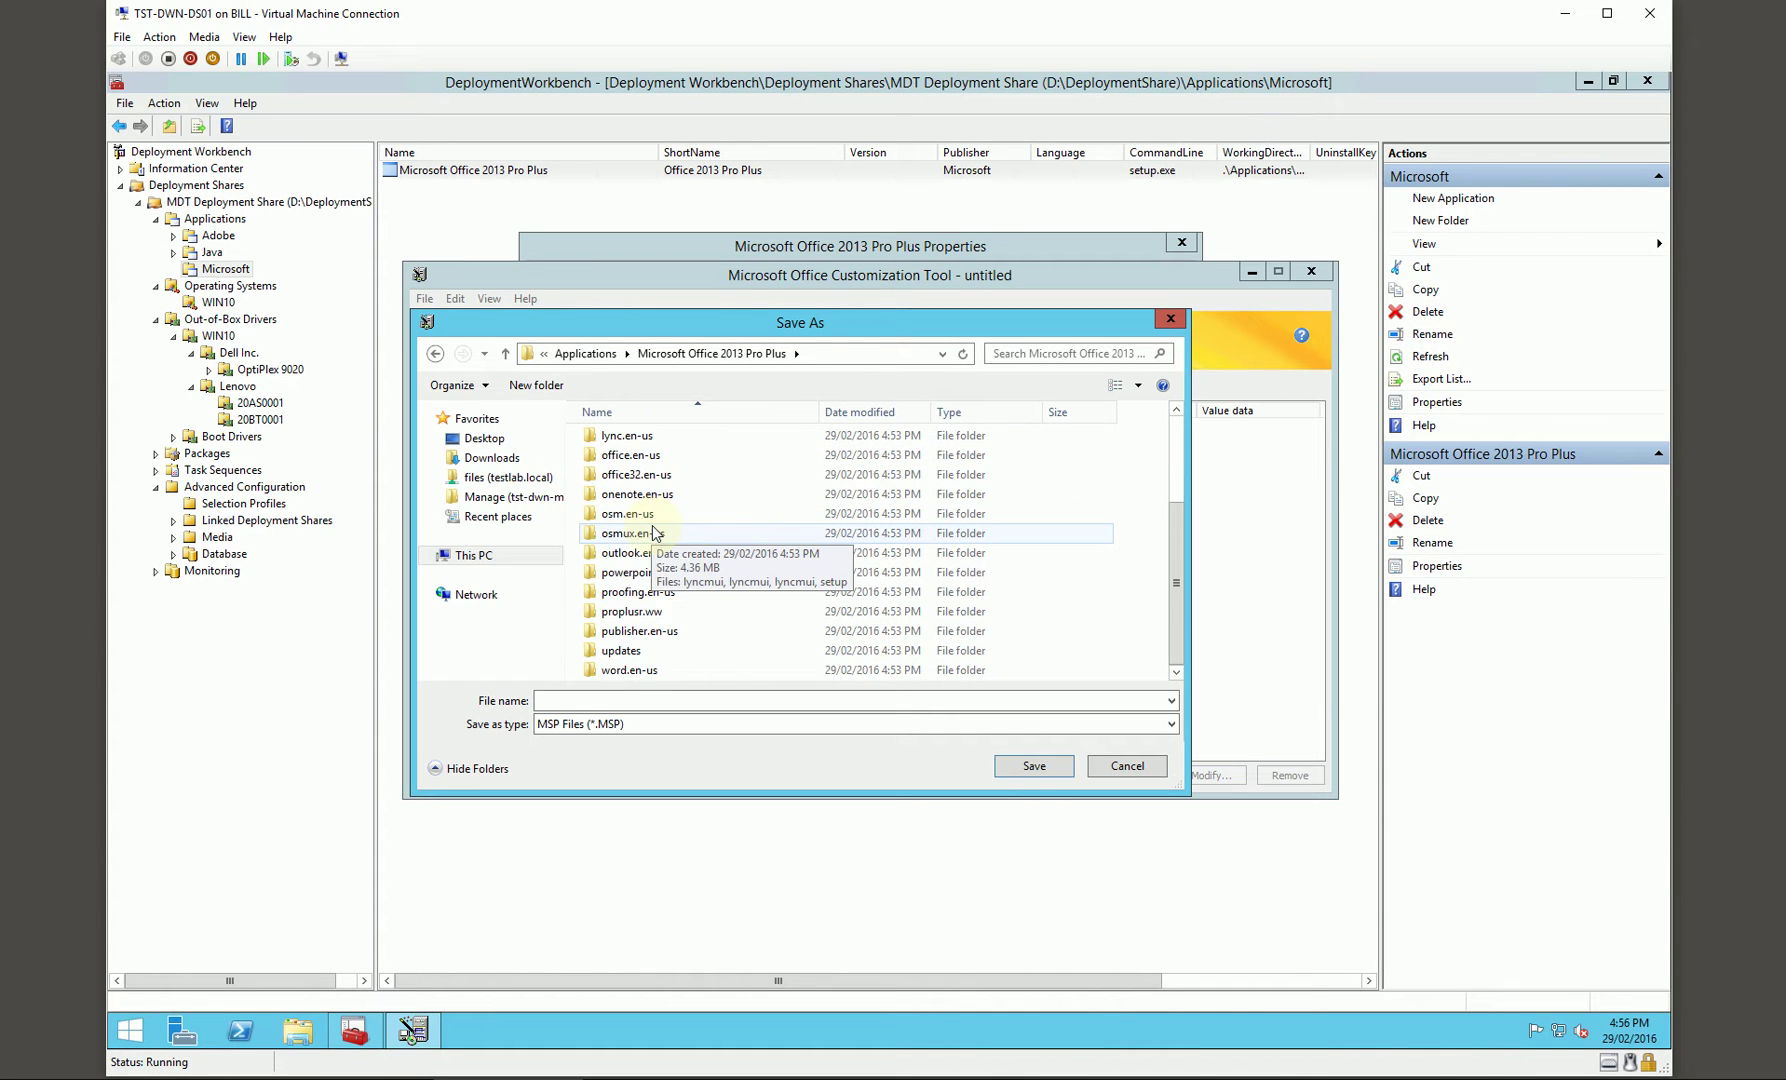
double_click(644, 653)
left_click(641, 700)
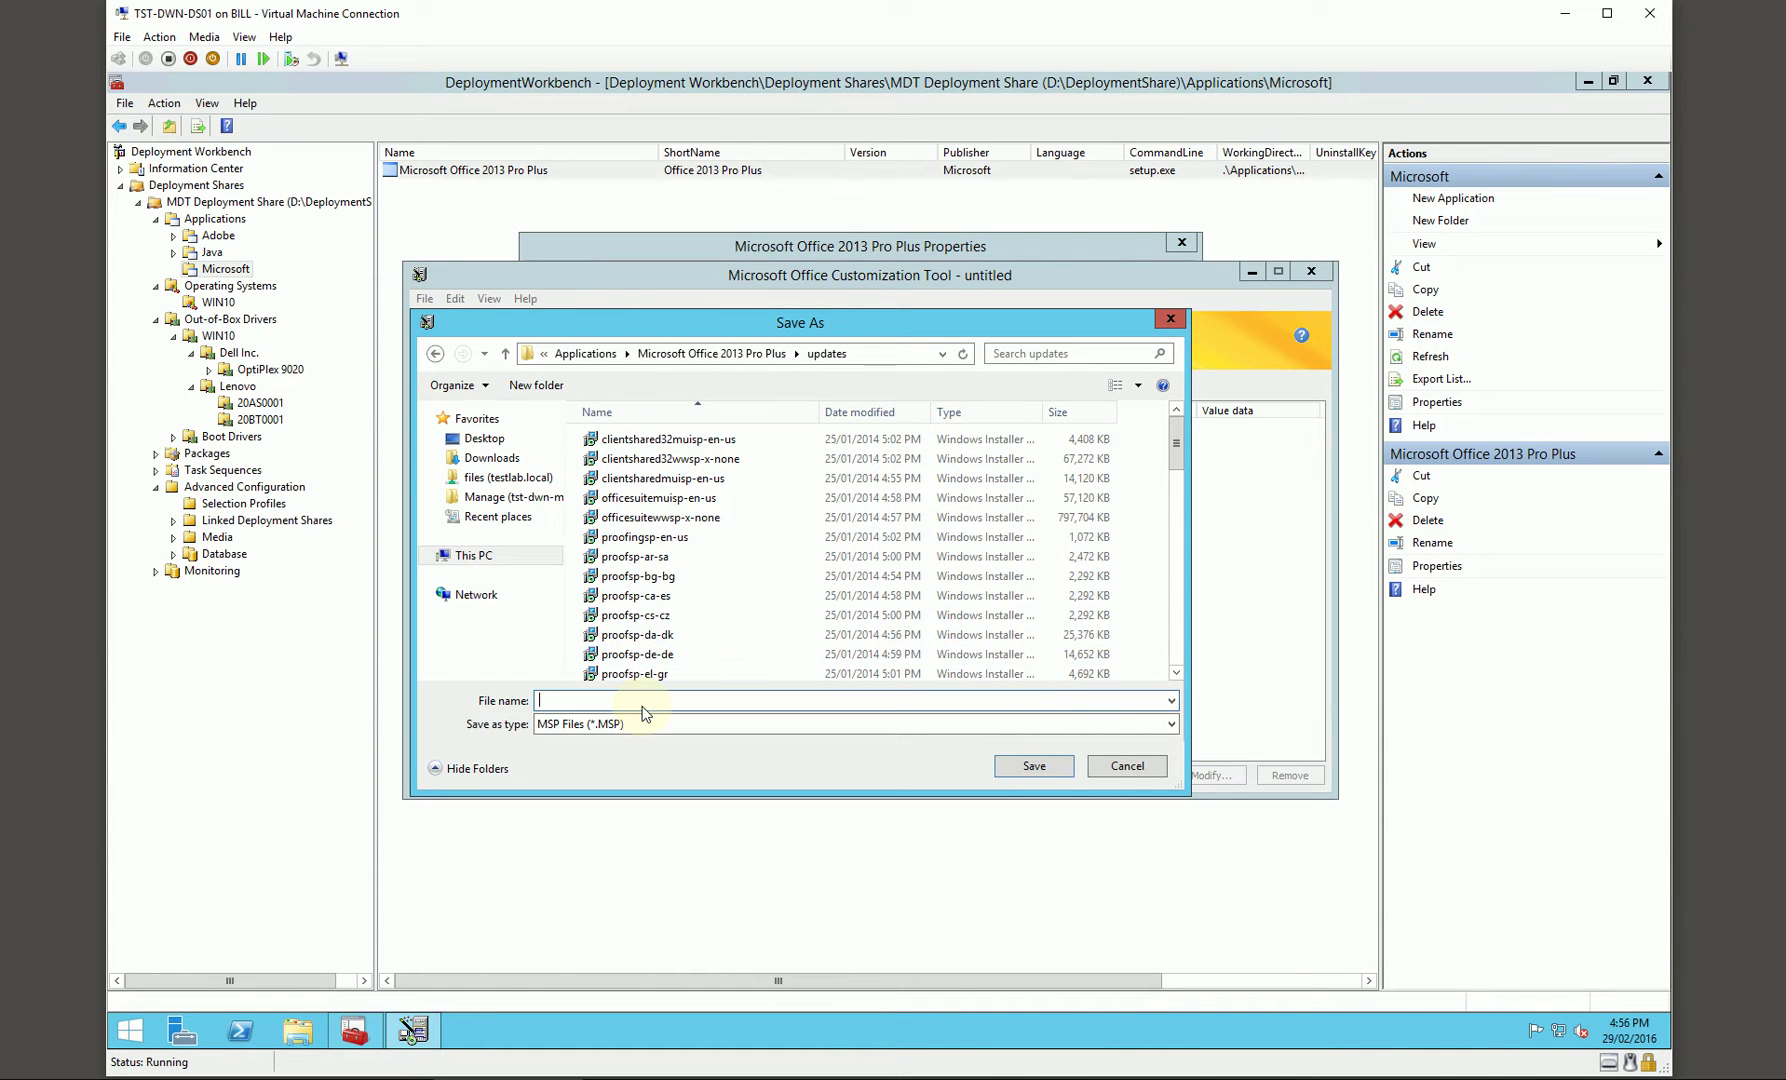
type("silent")
key("Return")
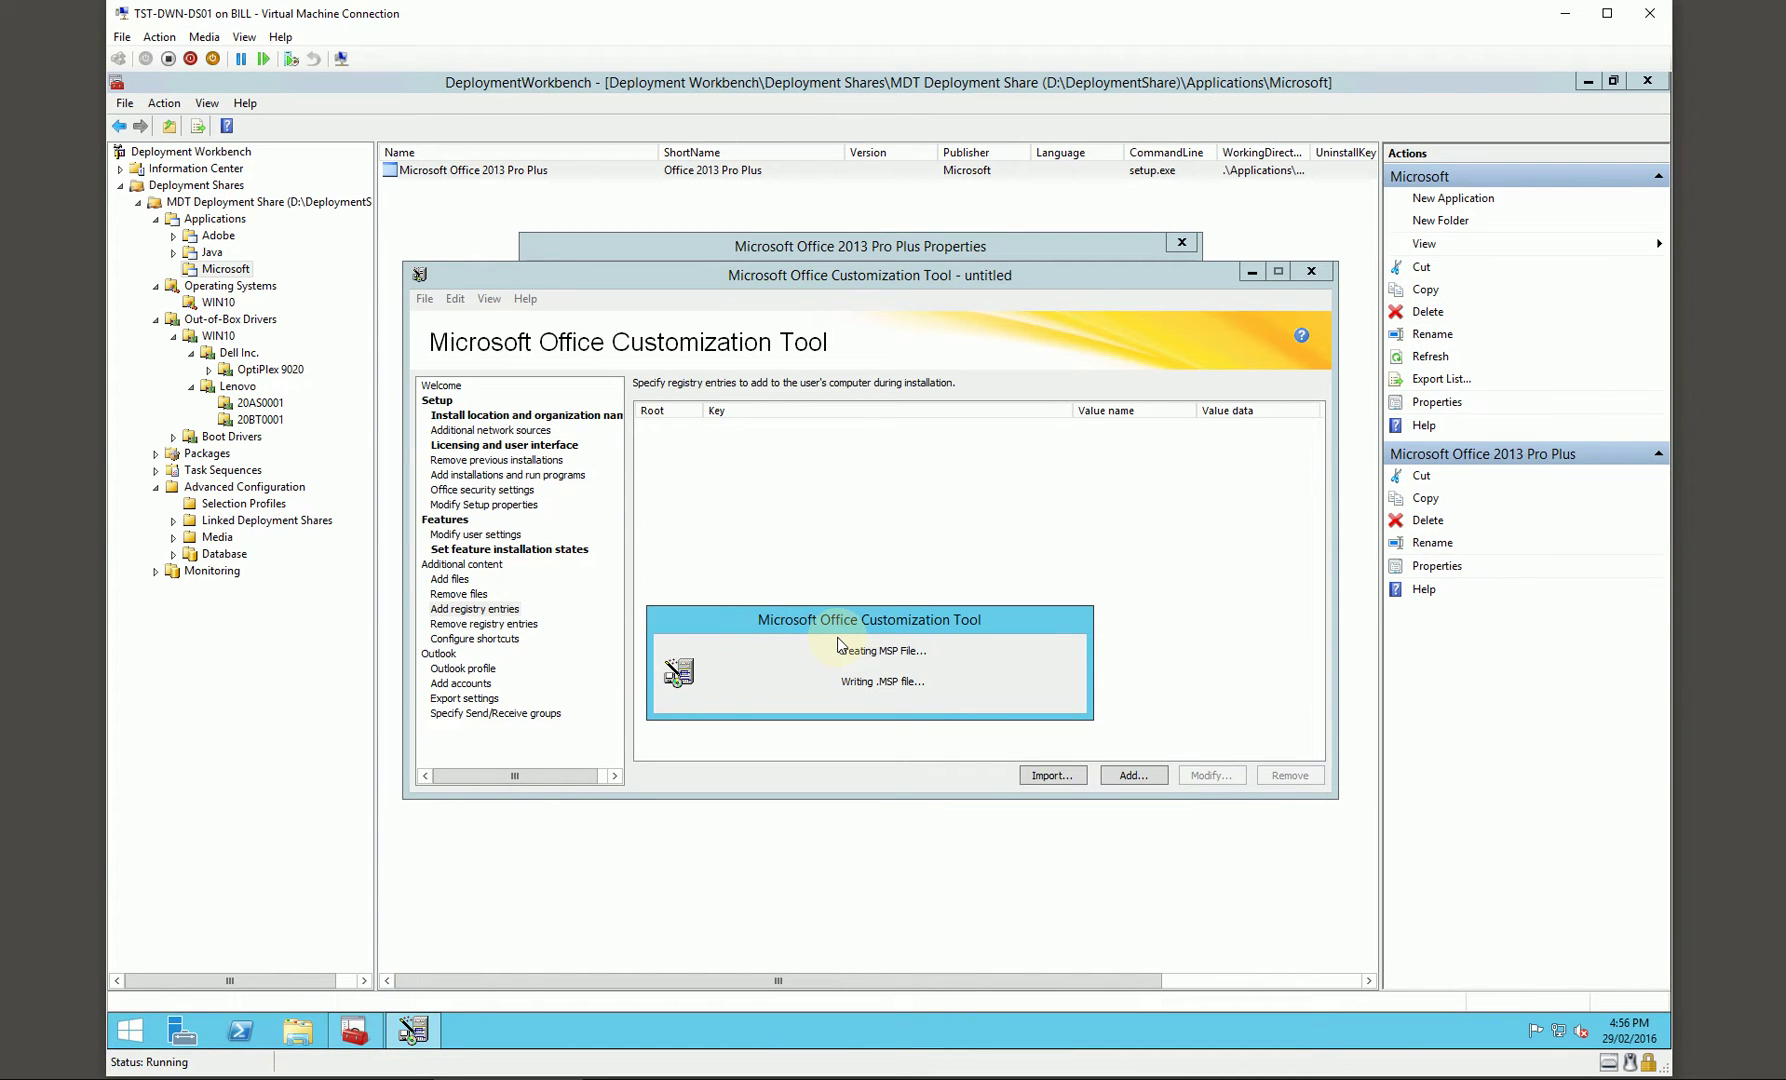
left_click(1311, 271)
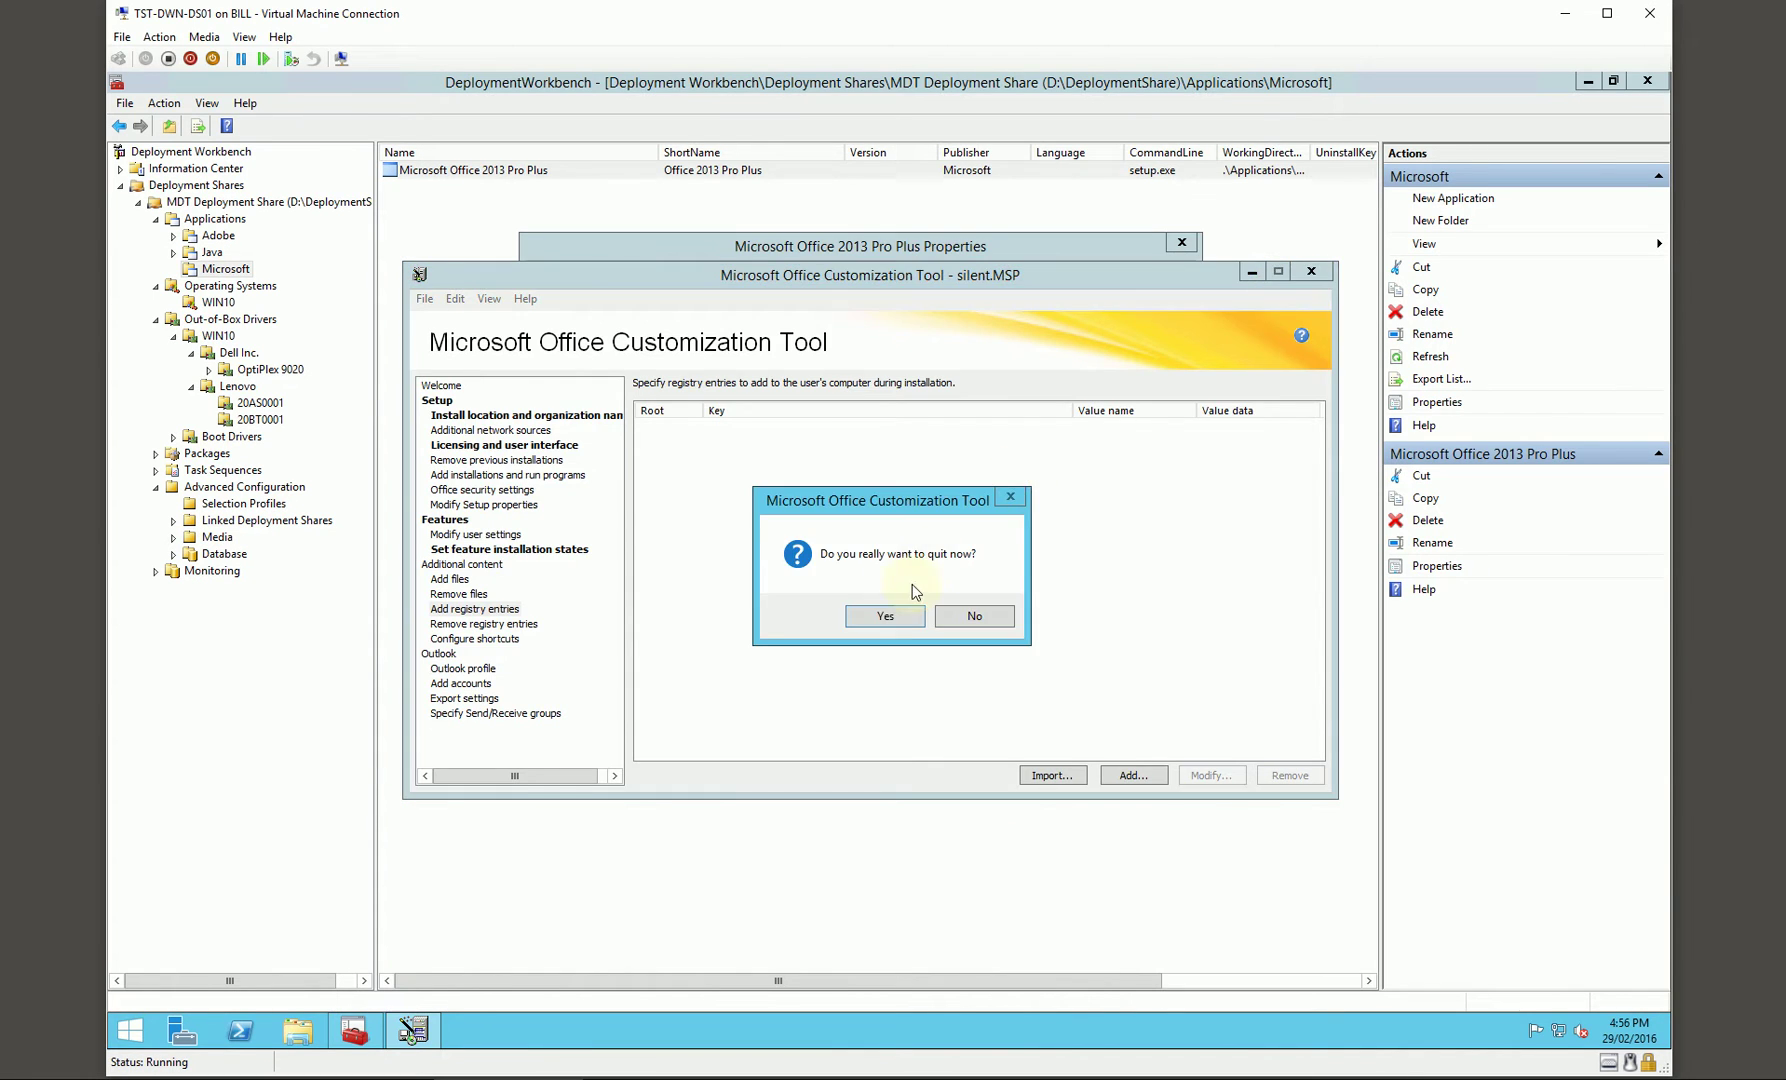
left_click(885, 615)
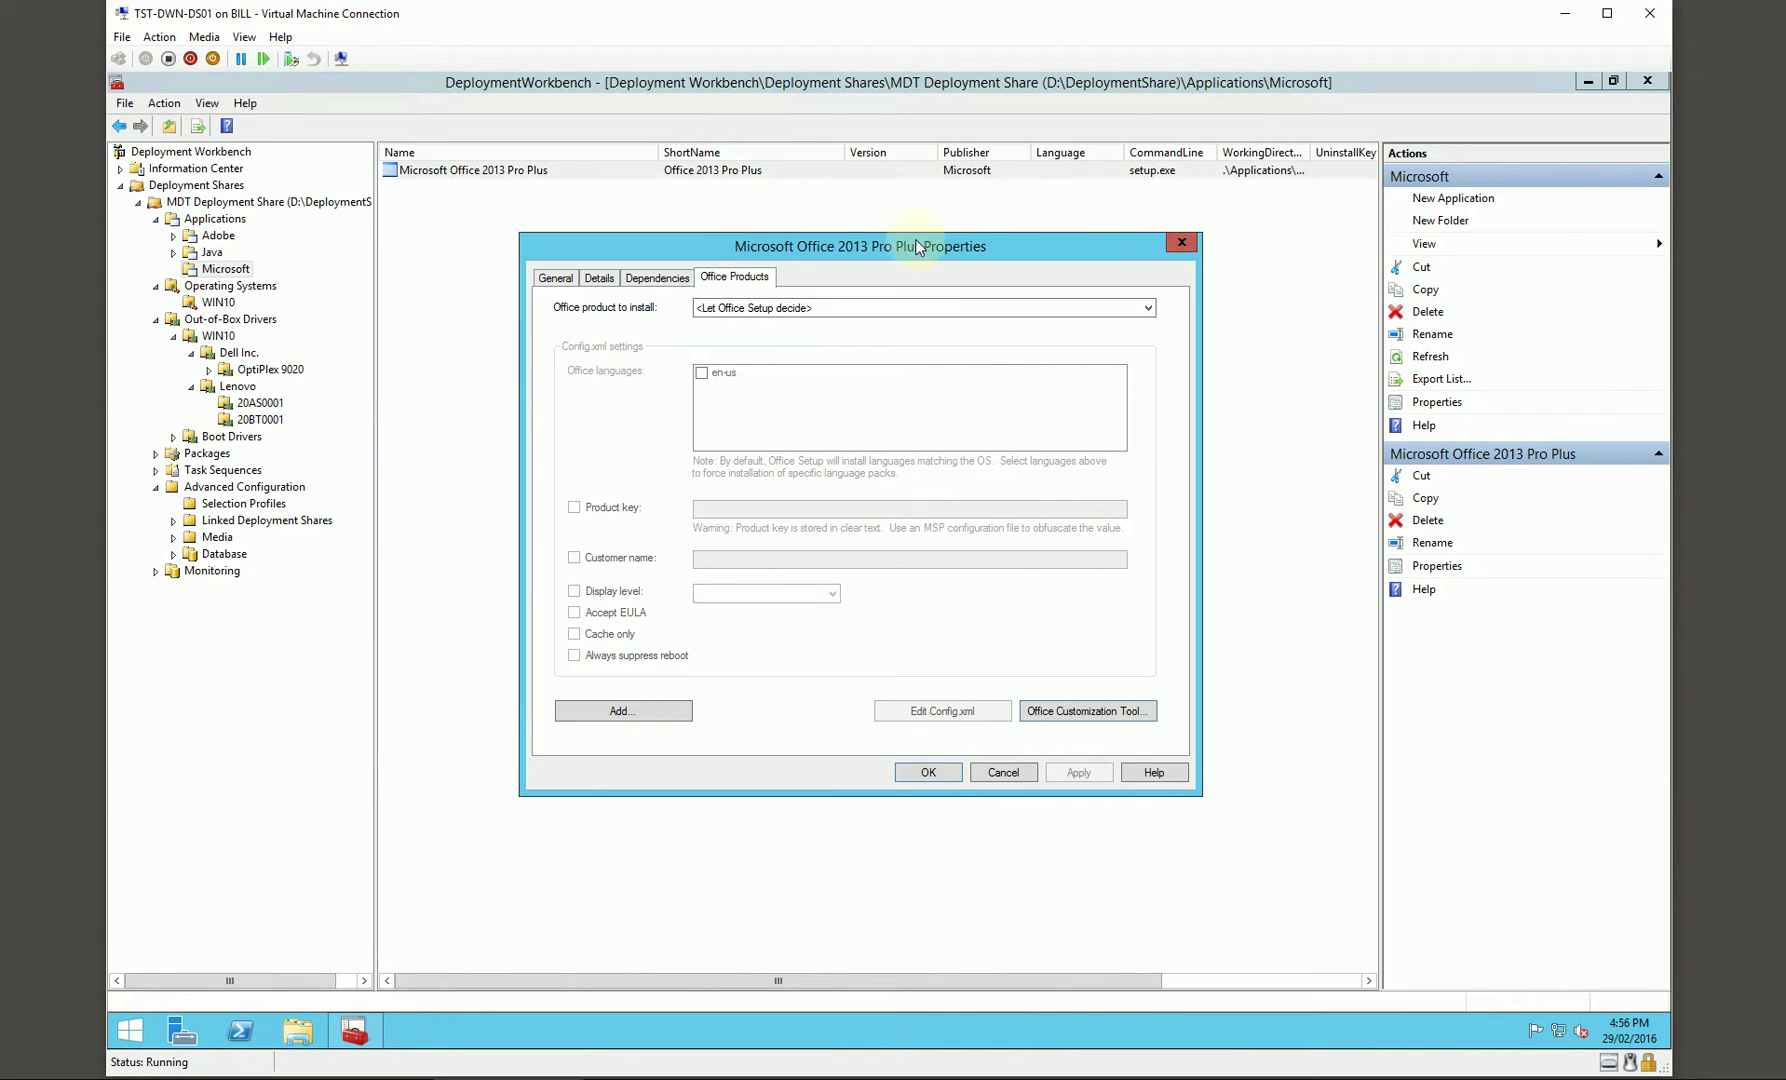
Check the quiet install command in the Microsoft Office 2013 Pro Plus application details and close the properties.
left_click(660, 280)
left_click(599, 279)
left_click(778, 412)
left_click_drag(1083, 248, 1047, 257)
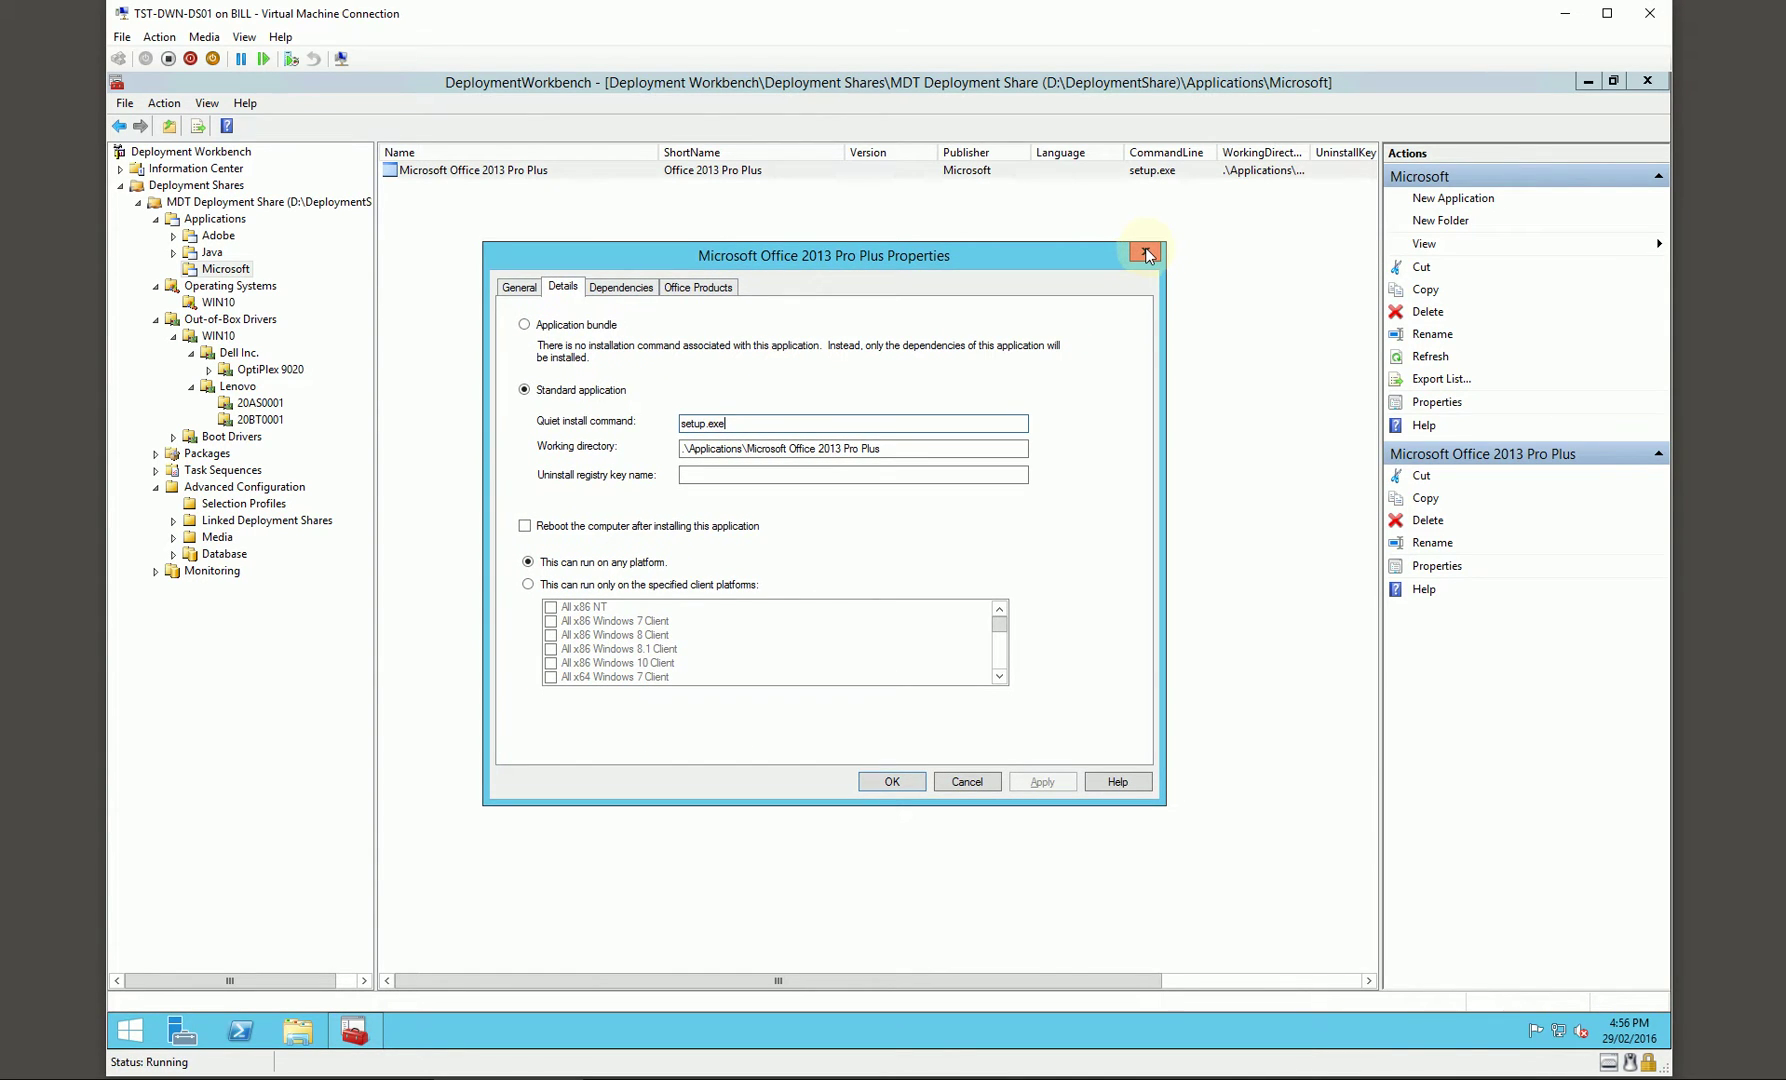
left_click(1146, 255)
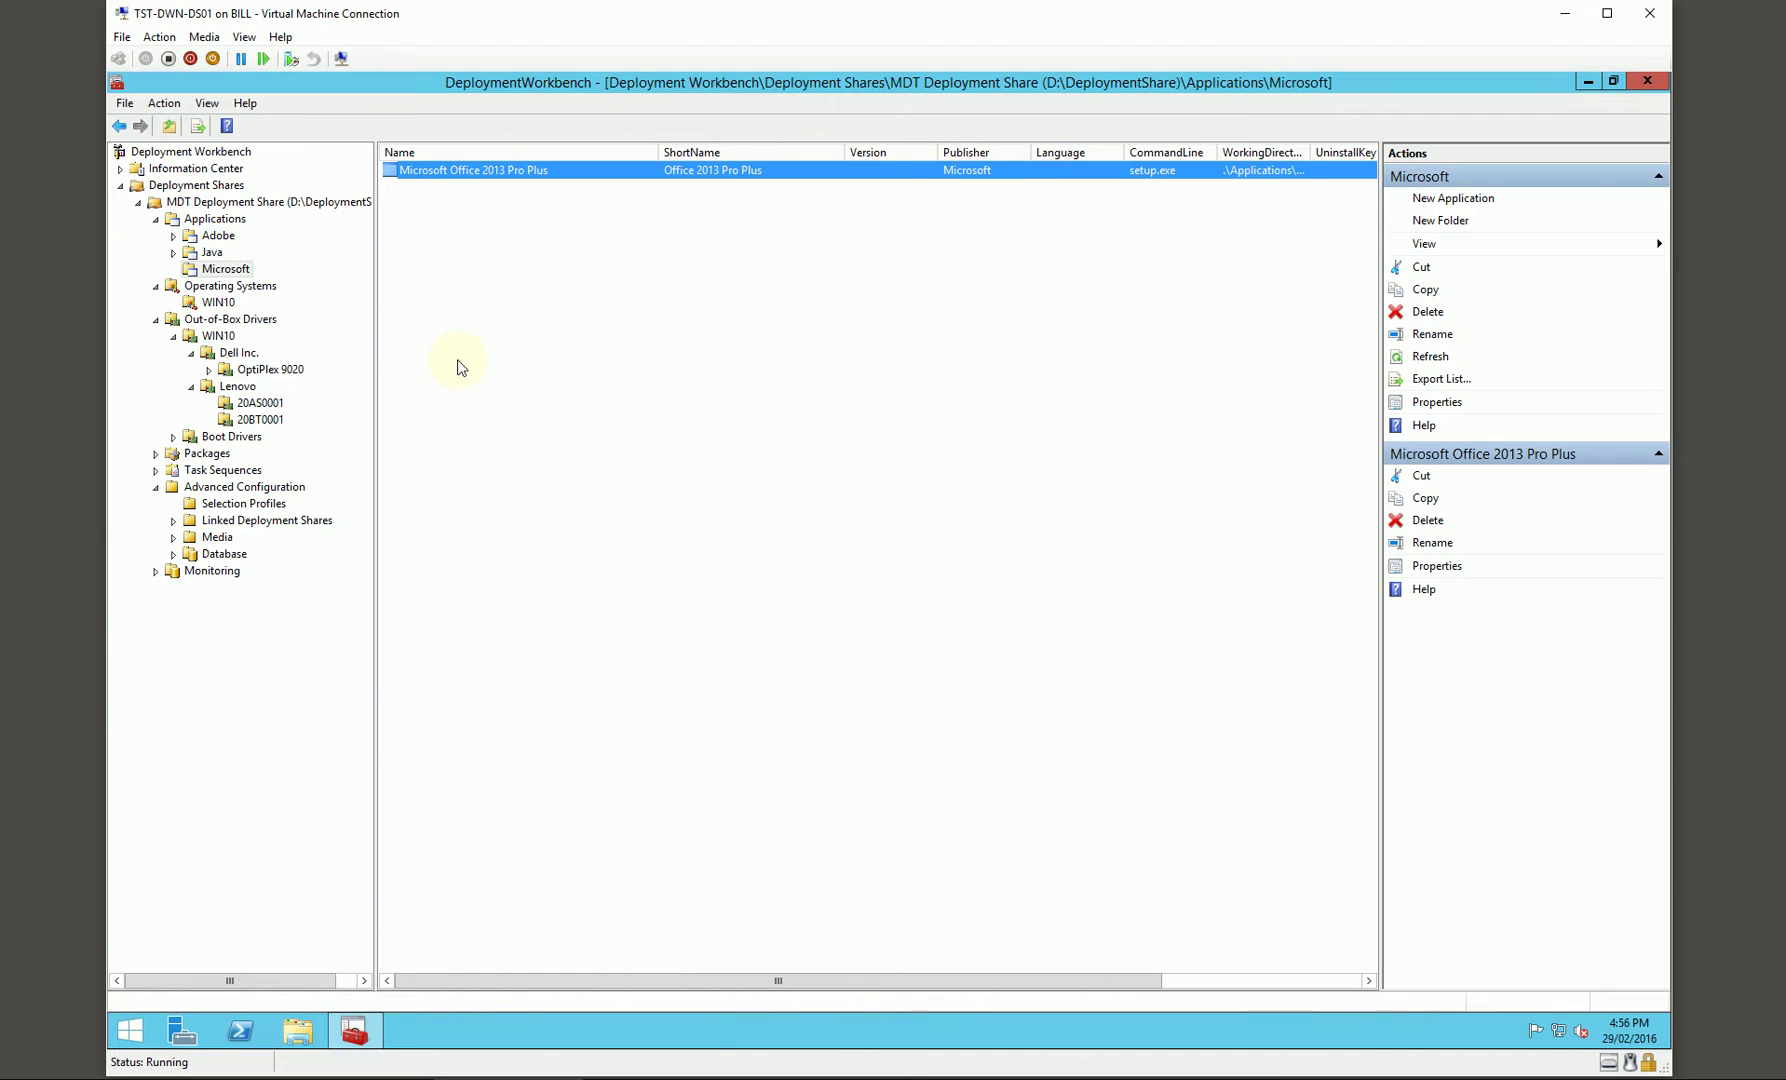
Start a driver import into the Boot Drivers folder and allow importing drivers that duplicate existing ones.
left_click(214, 376)
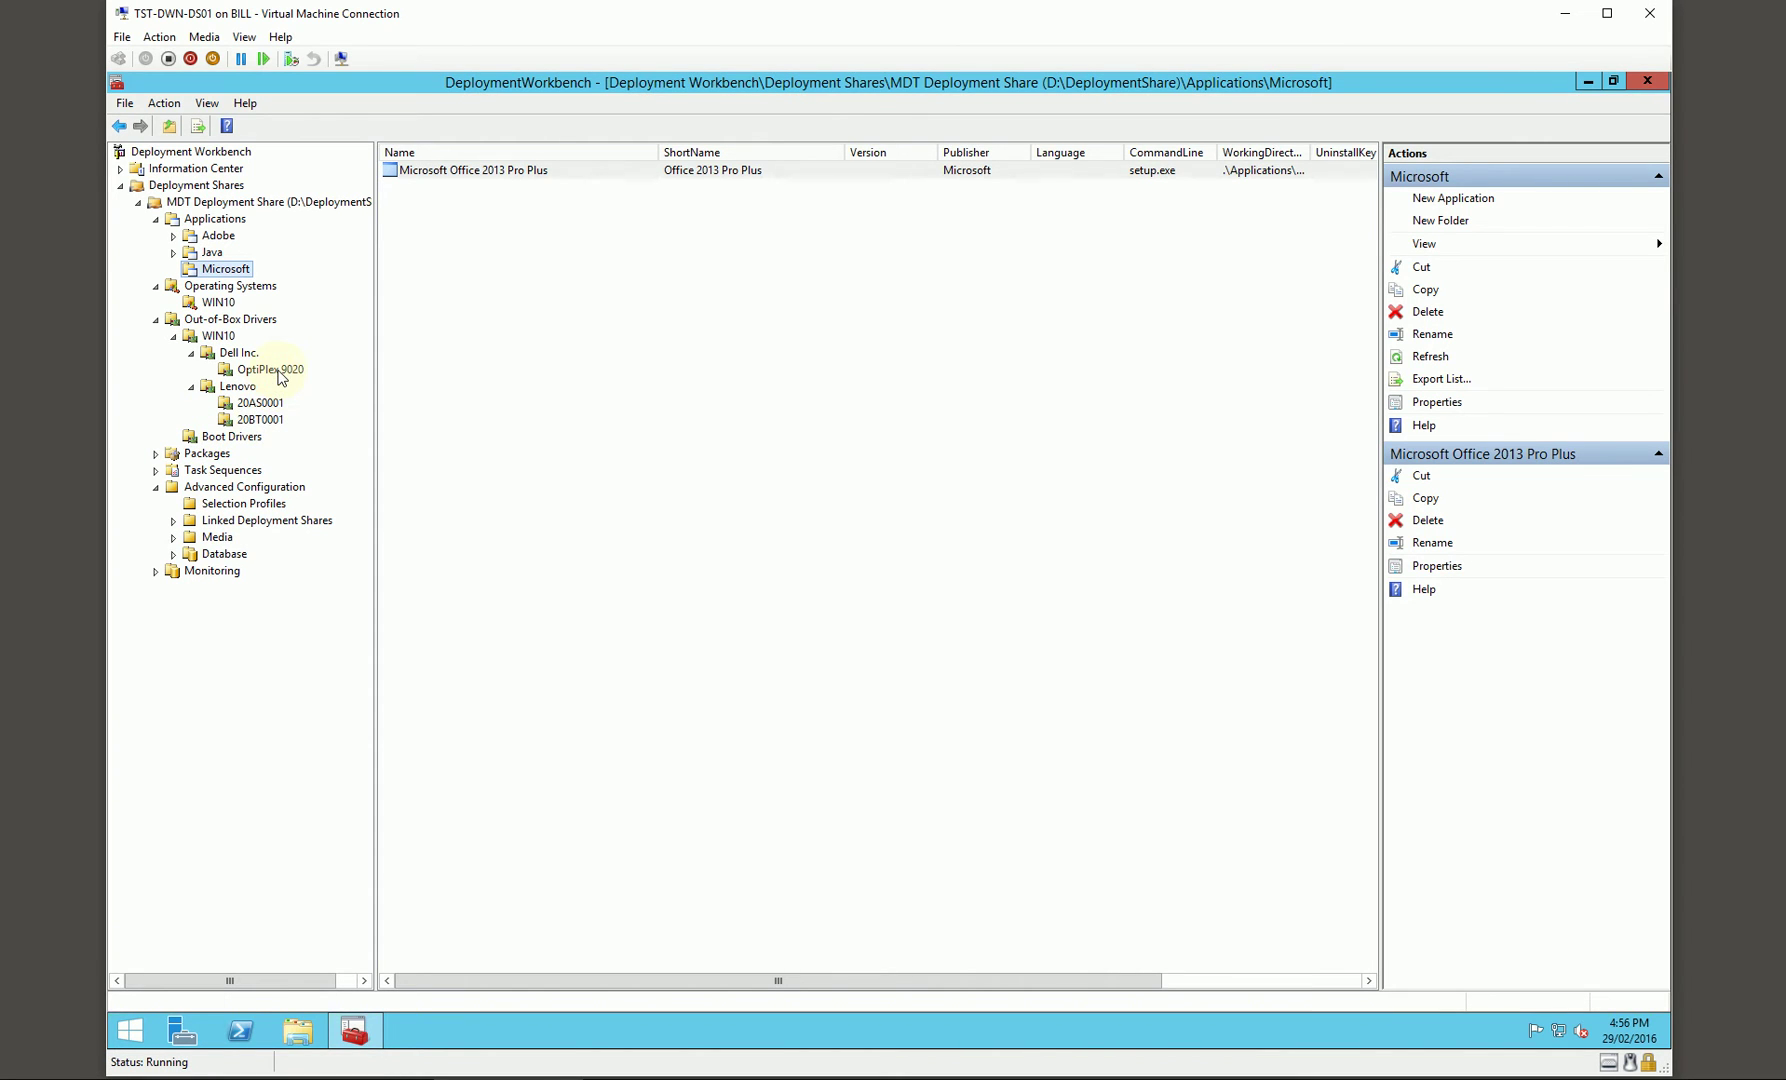
left_click(235, 436)
right_click(240, 438)
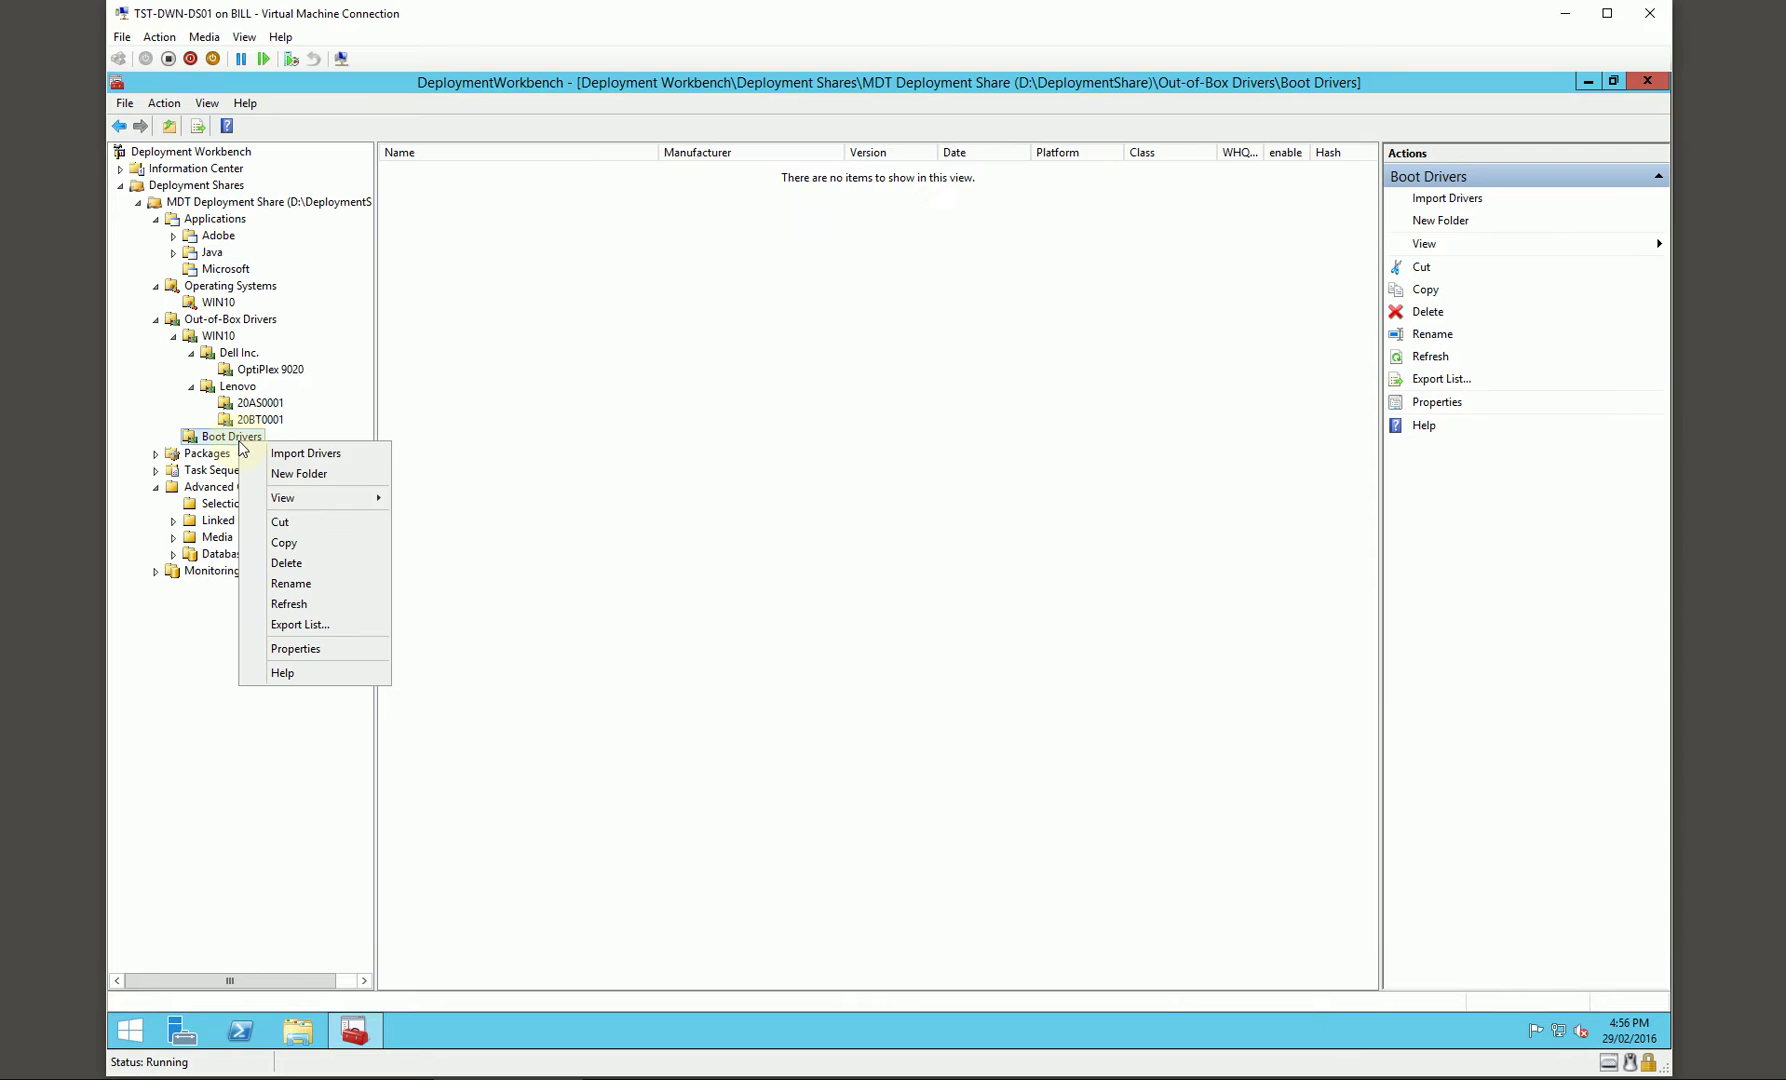
left_click(305, 455)
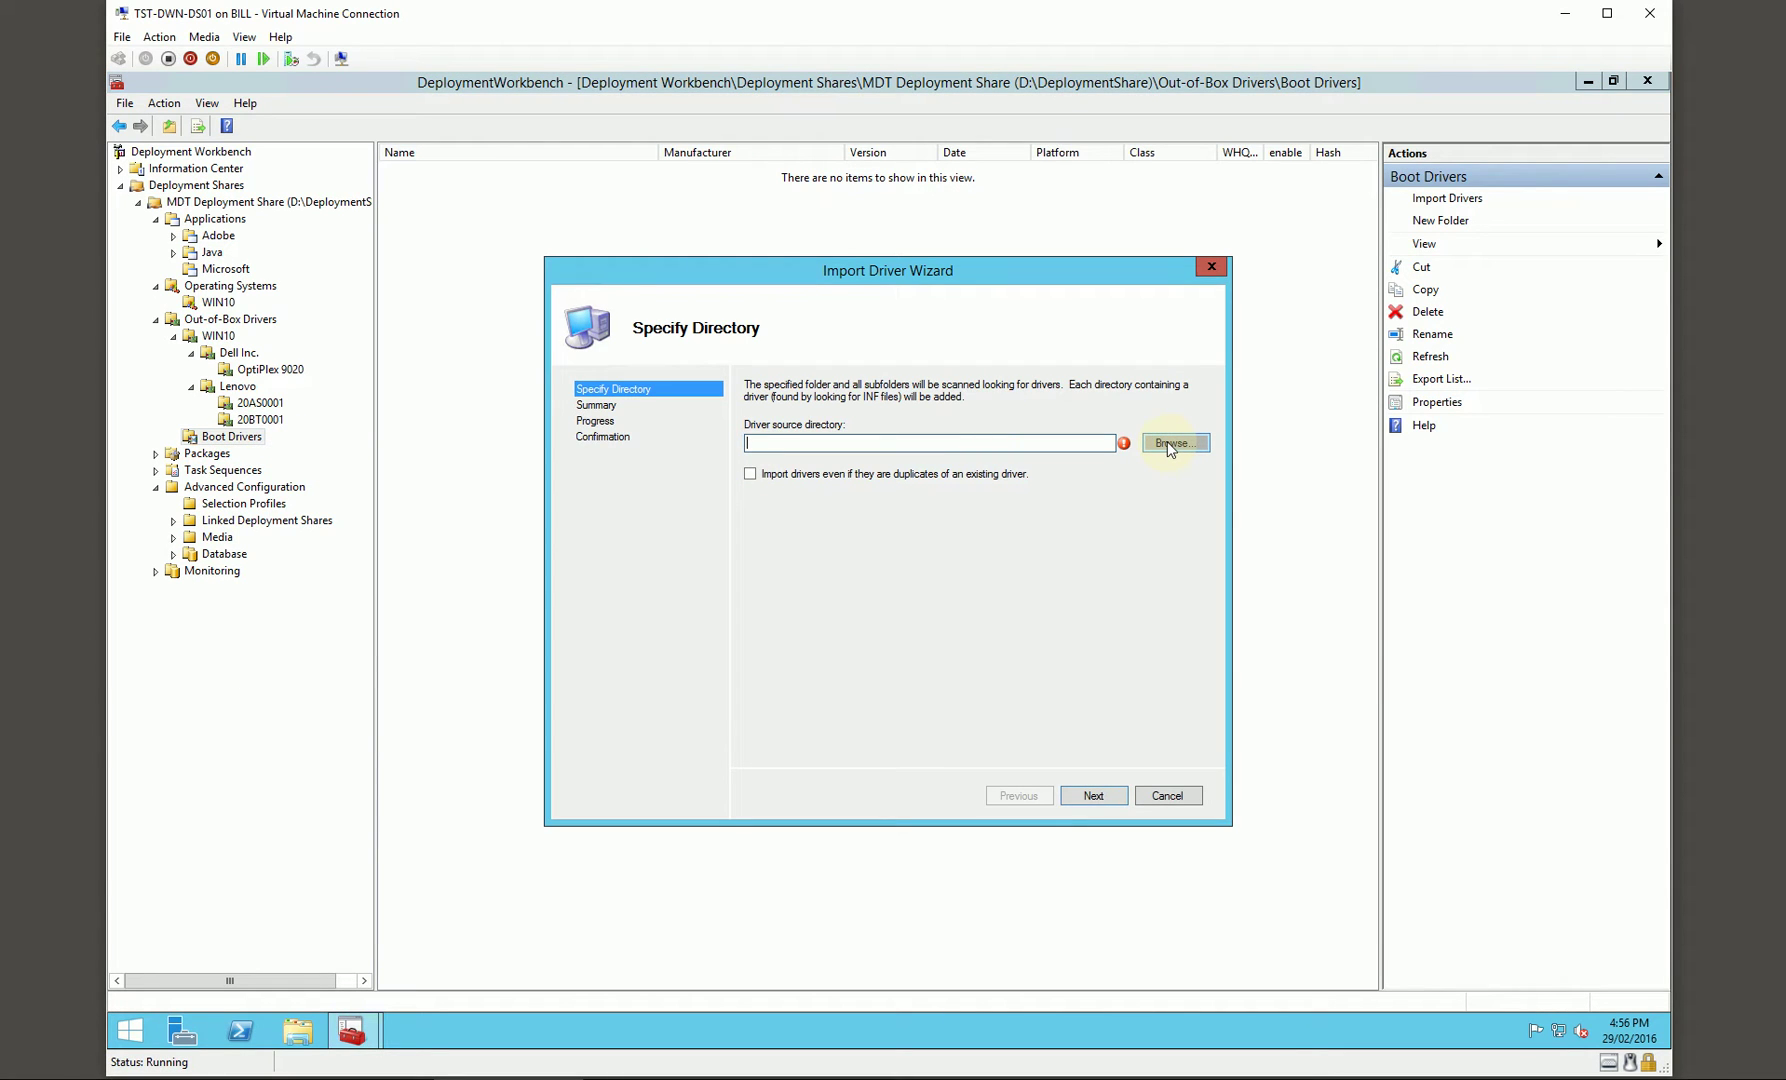
left_click(976, 476)
left_click(1172, 443)
left_click_drag(920, 403, 1163, 353)
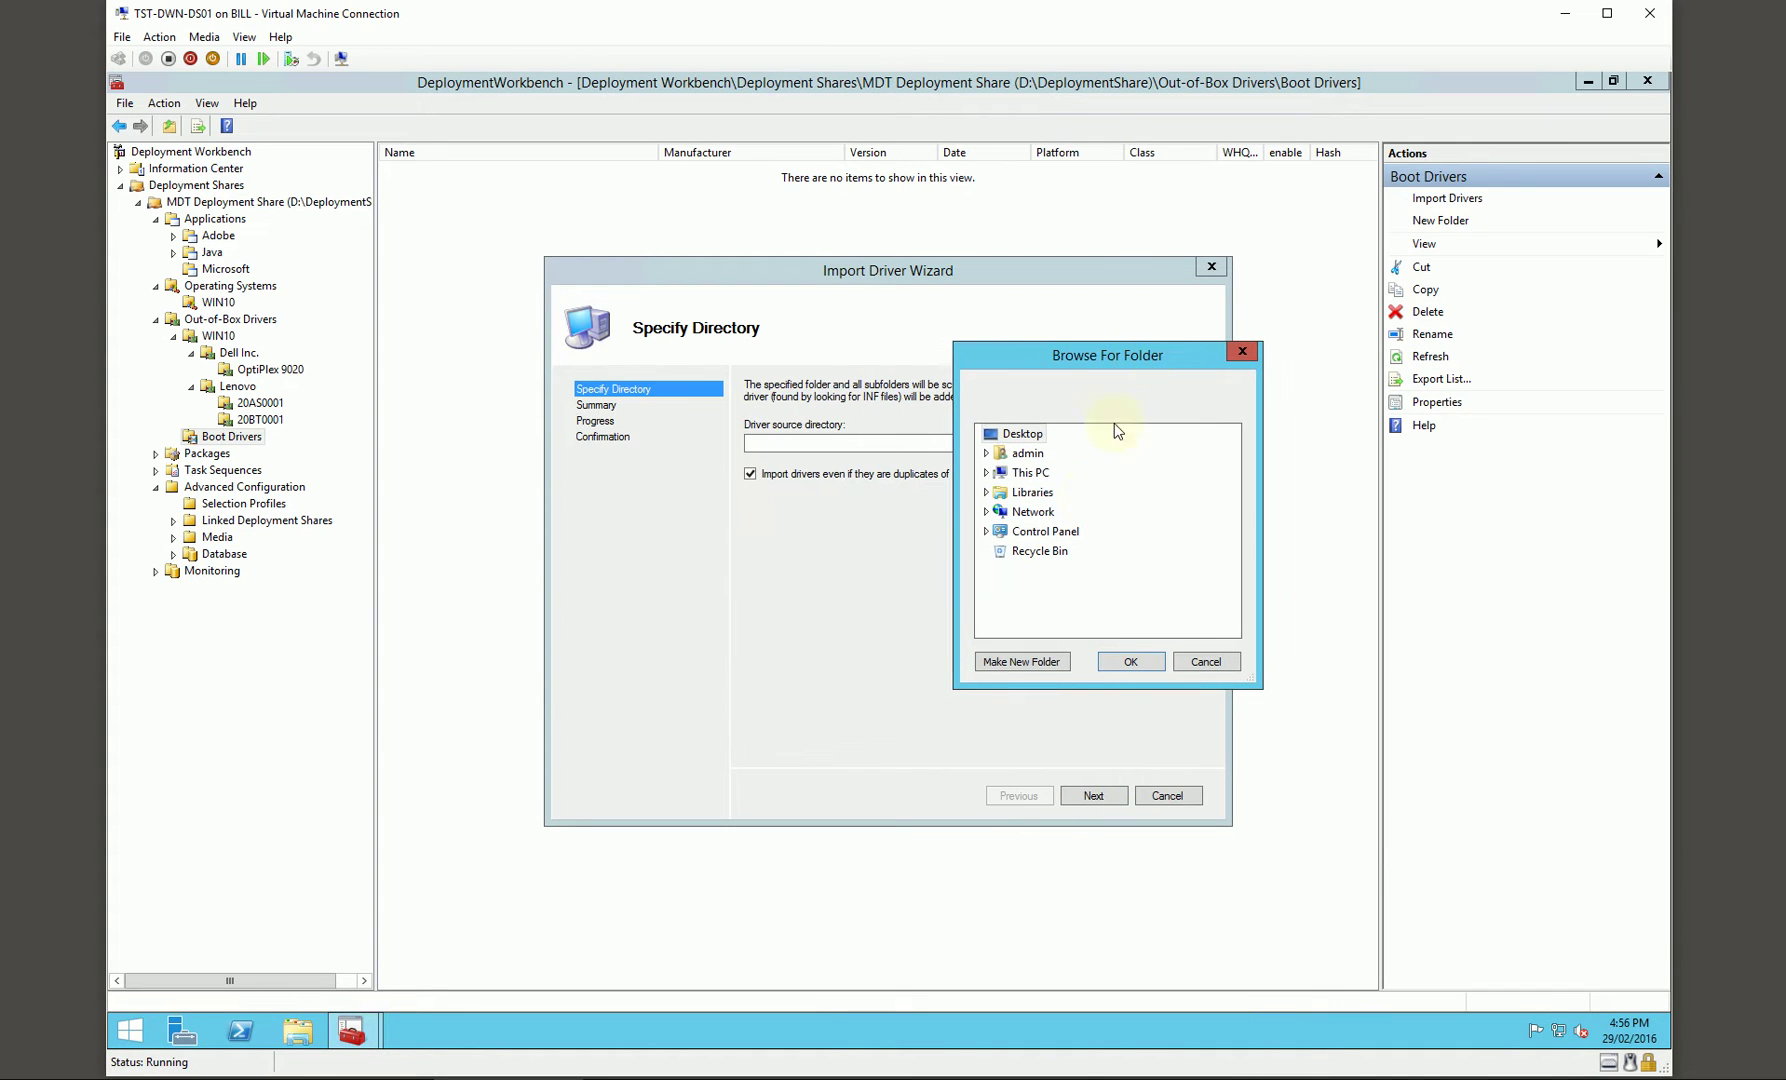
left_click(987, 473)
left_click(986, 433)
left_click(1207, 663)
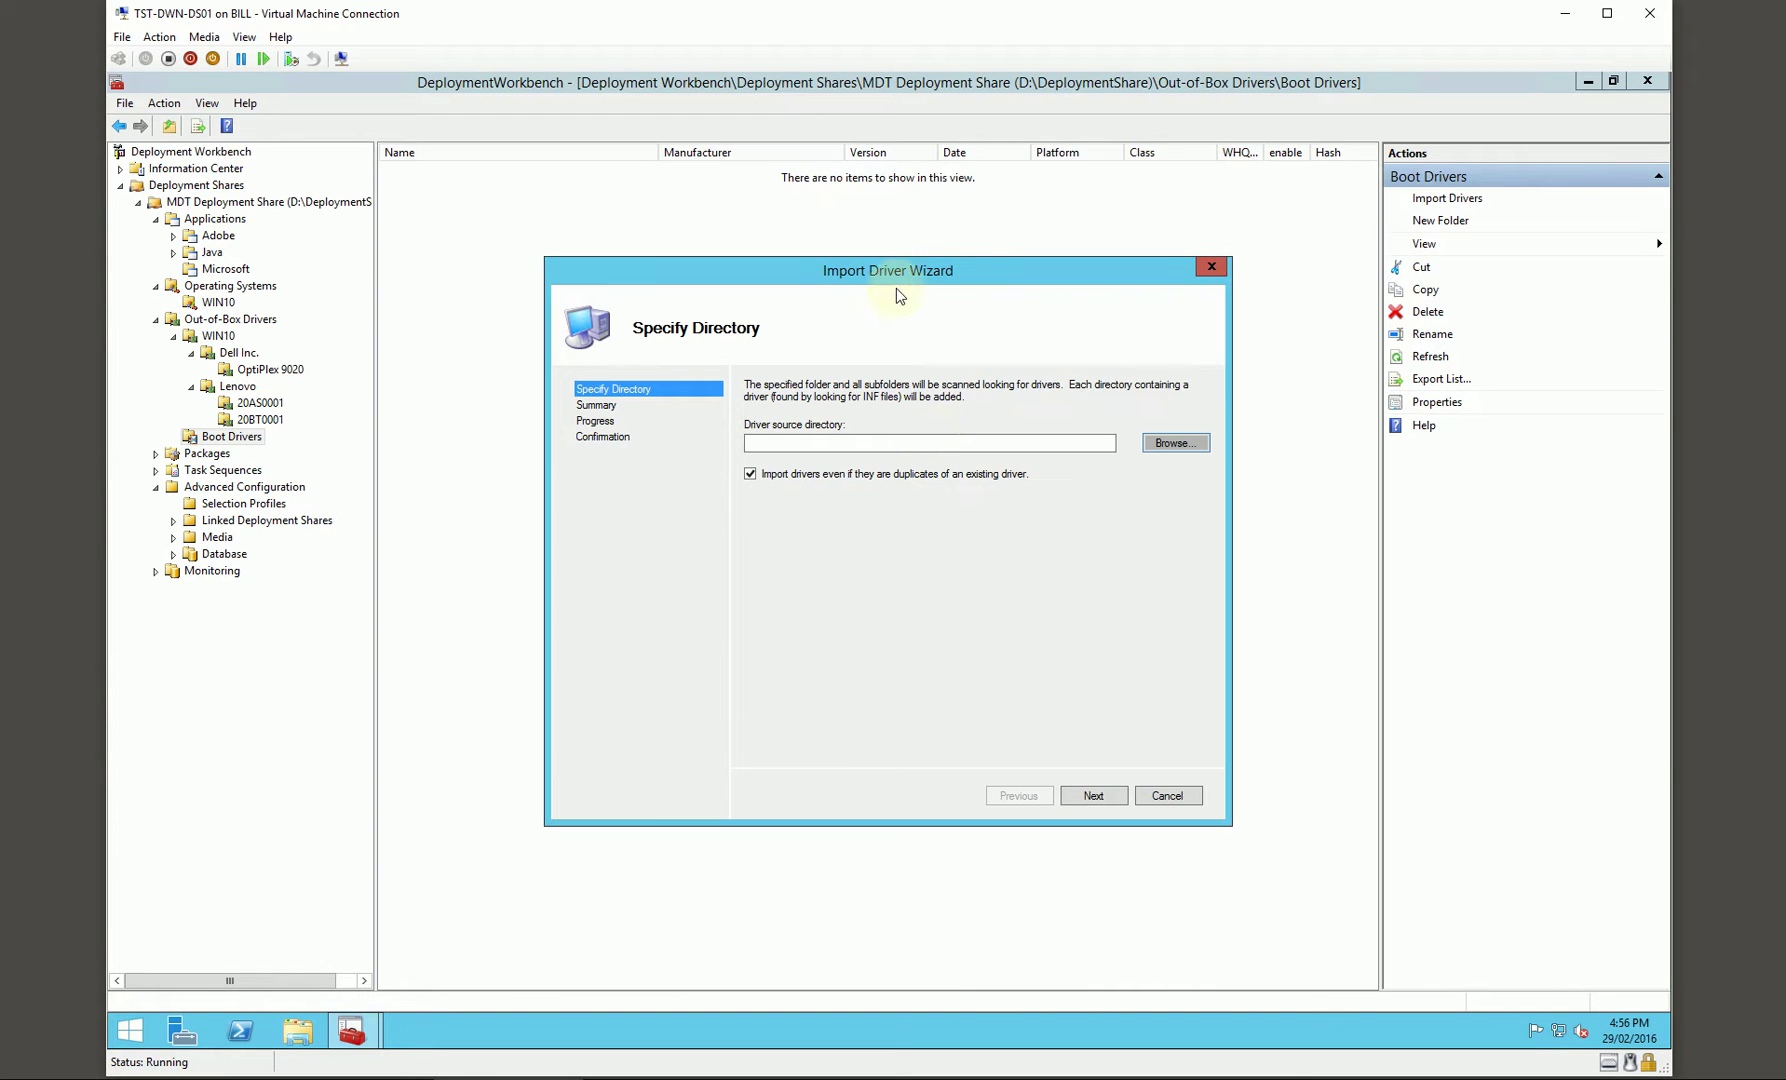
Open a File Explorer window alongside the Import Driver Wizard to locate the driver source directory.
left_click_drag(904, 272, 935, 267)
left_click(298, 1030)
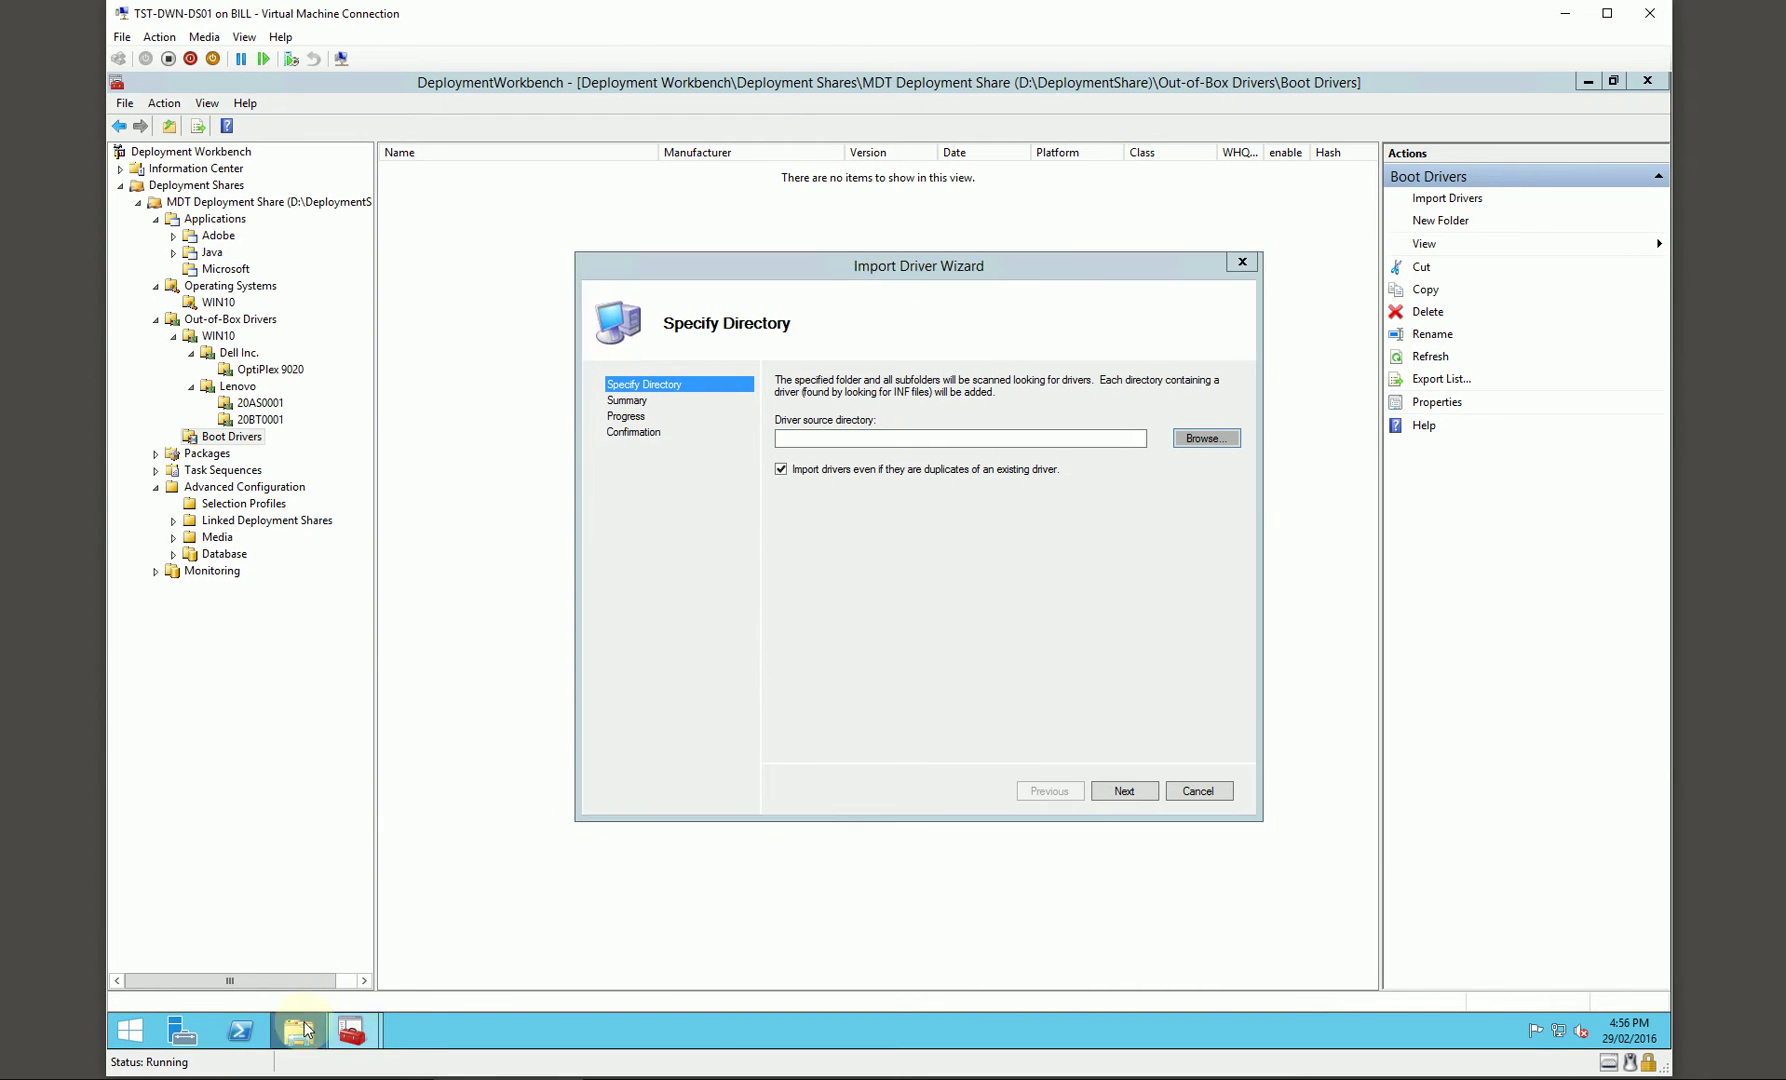
left_click_drag(871, 287, 924, 316)
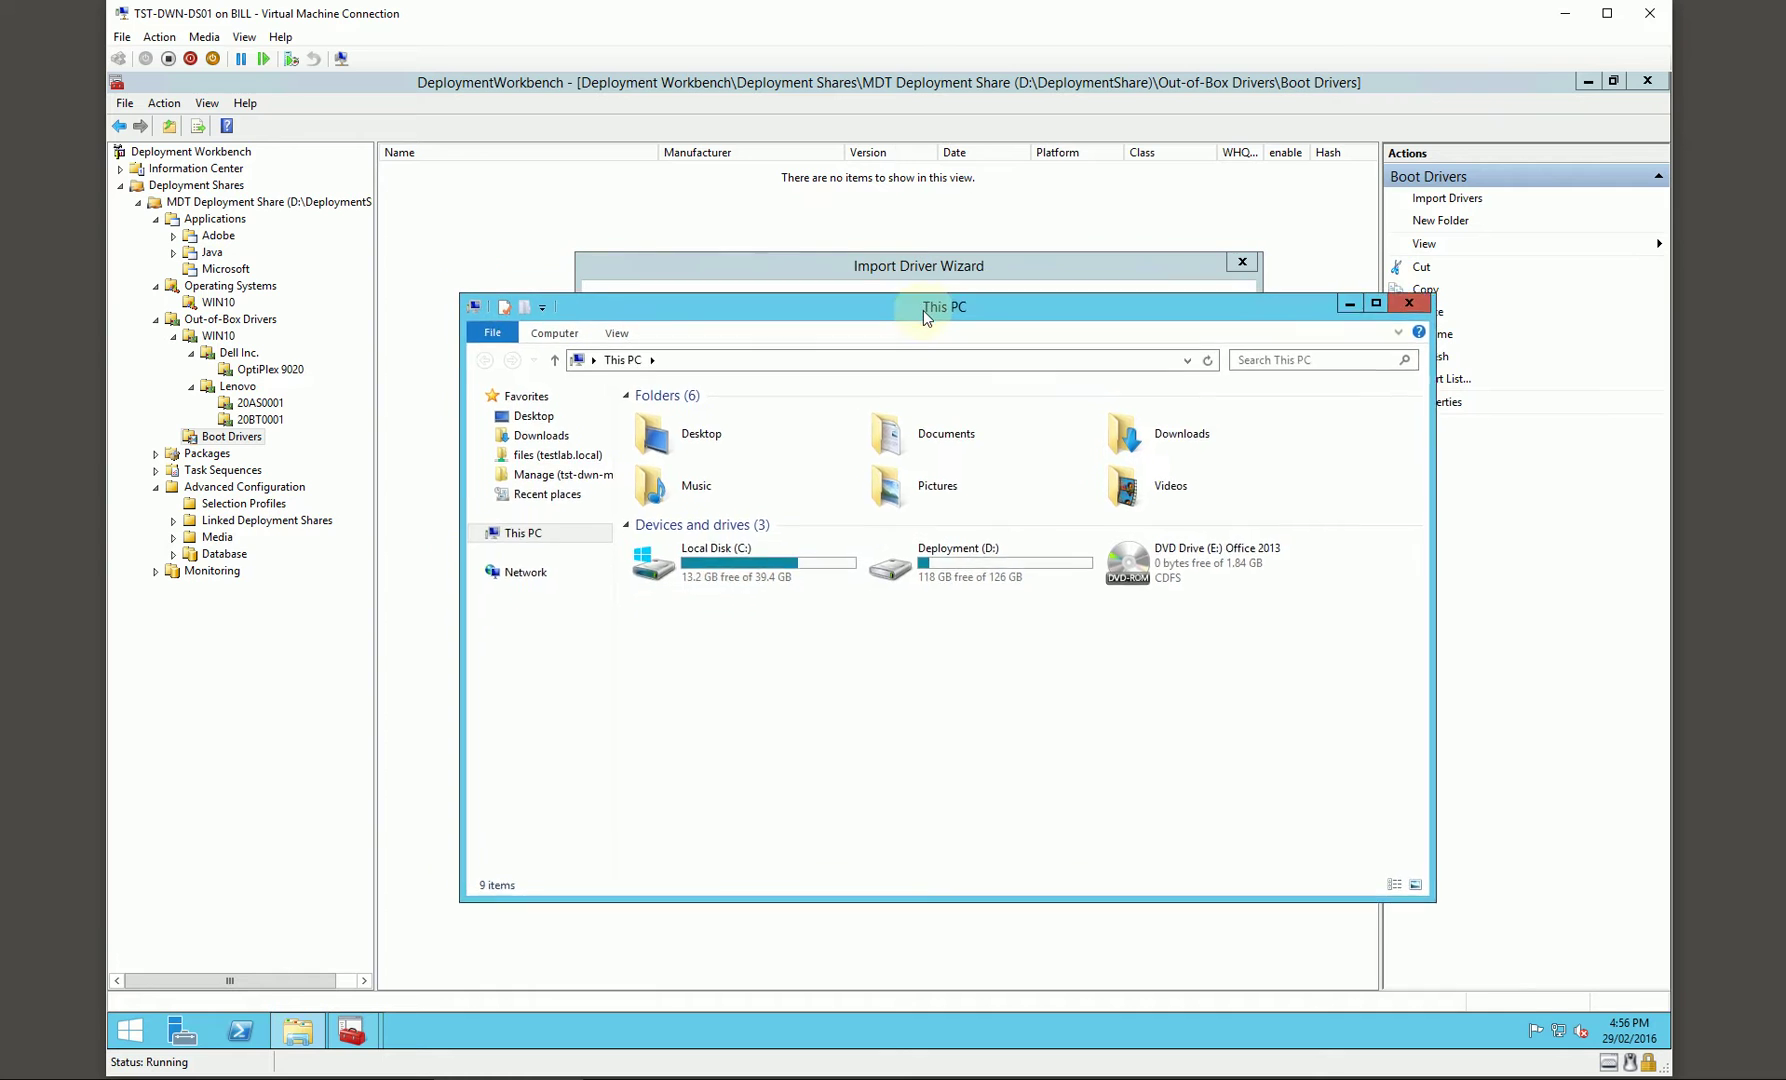